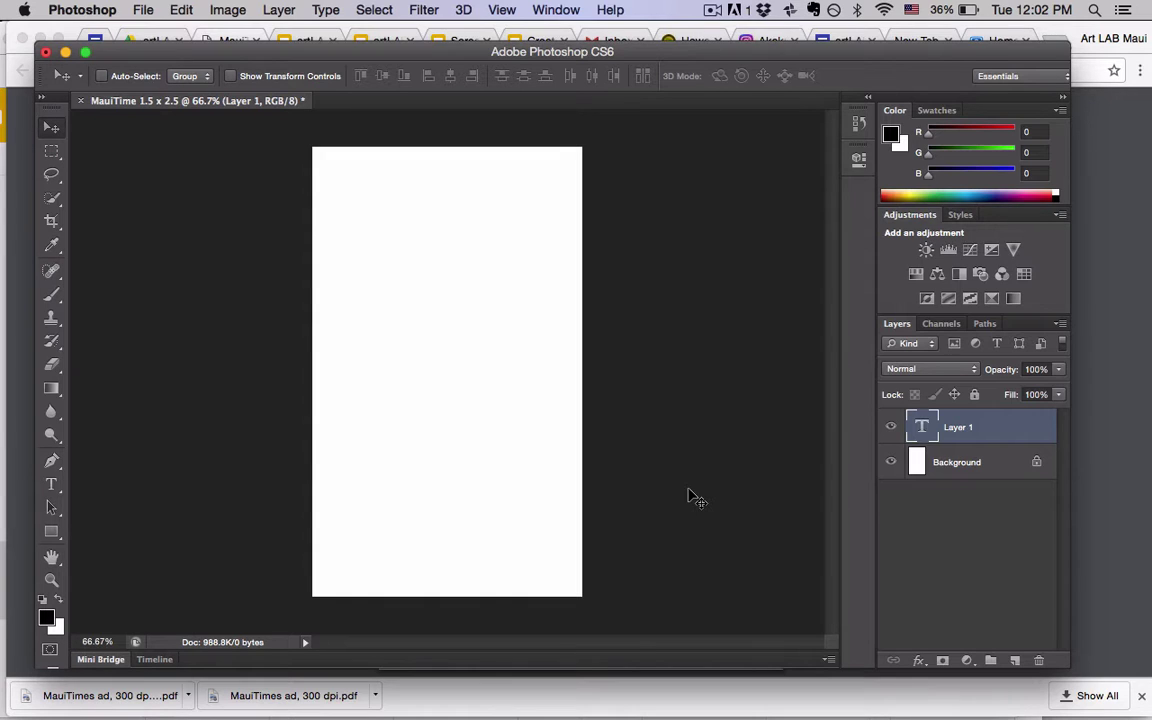
Magnify the blank canvas to 700% to examine it up close
key("super+plus")
key("super+plus")
key("super+plus")
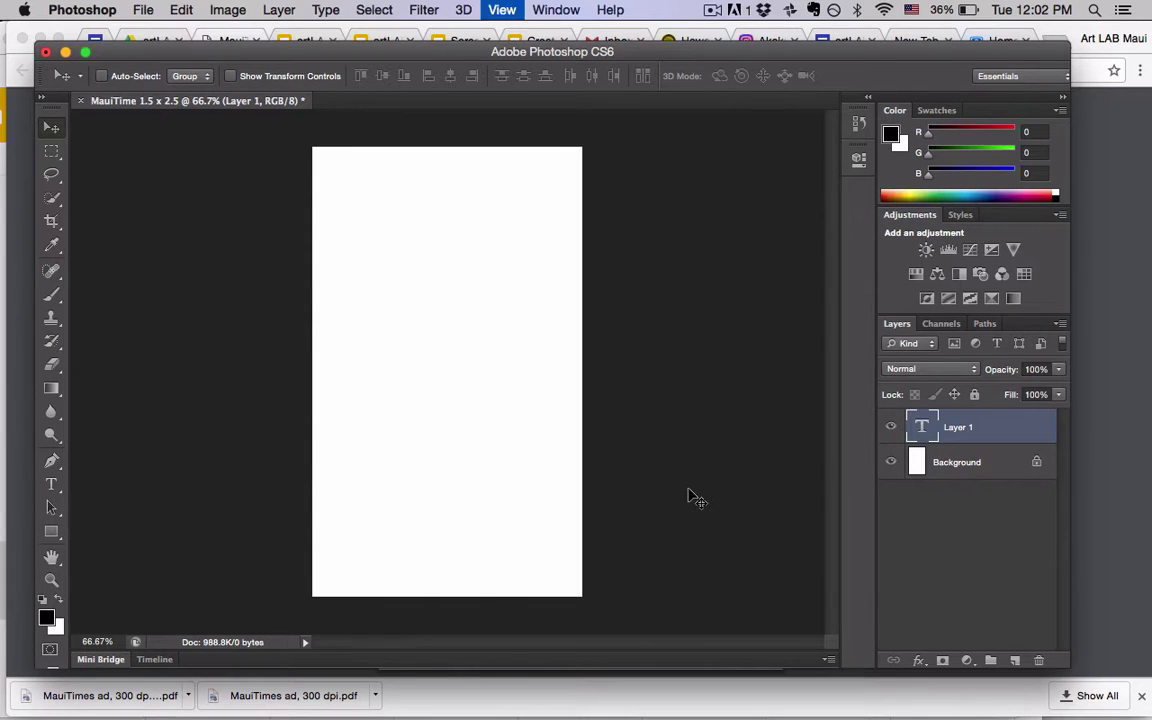
key("super+plus")
key("super+plus")
key("super+plus")
key("super+plus")
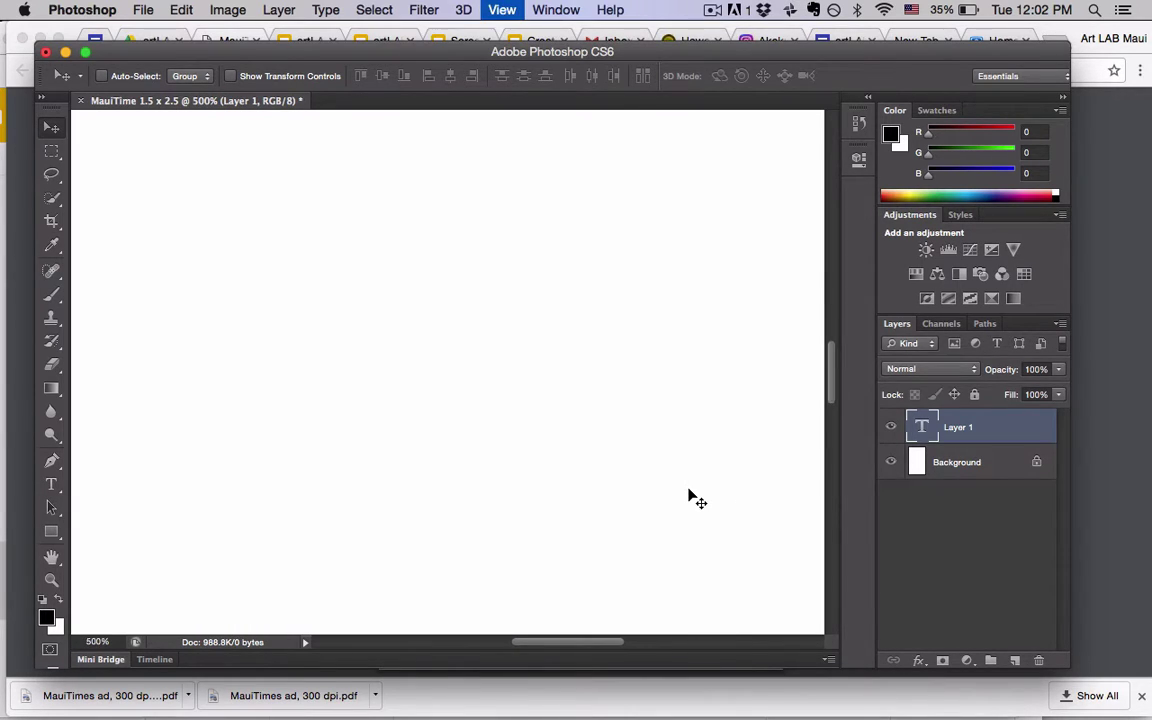
left_click(54, 343)
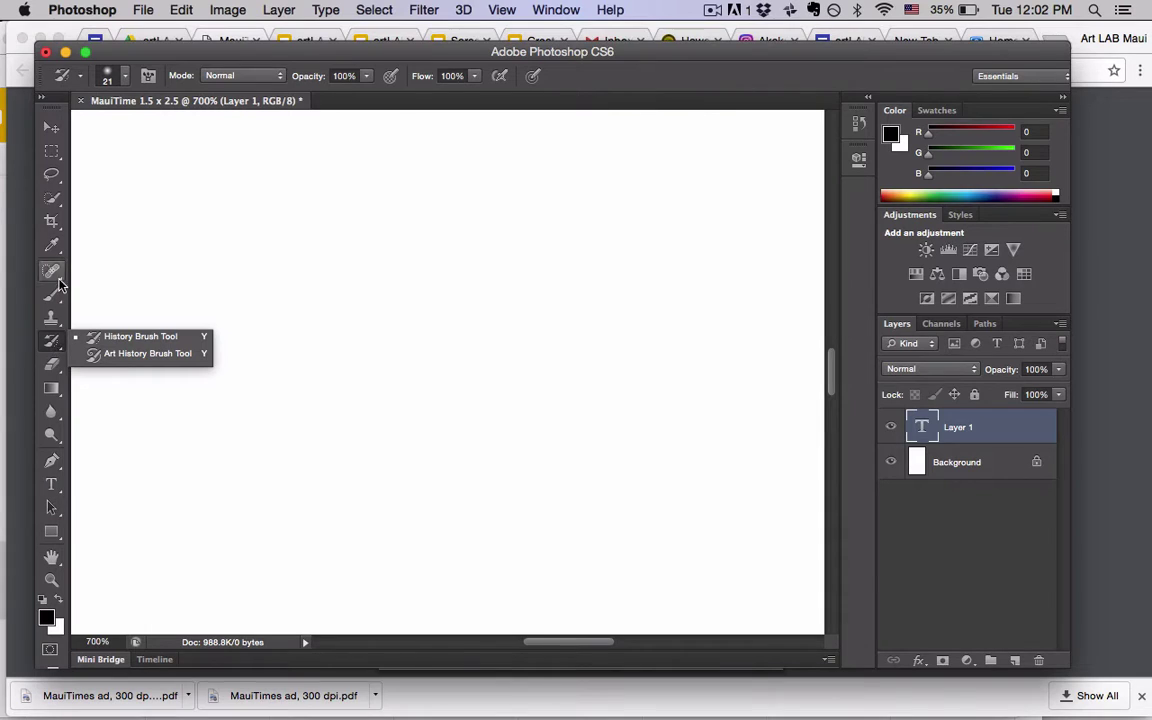
left_click(53, 202)
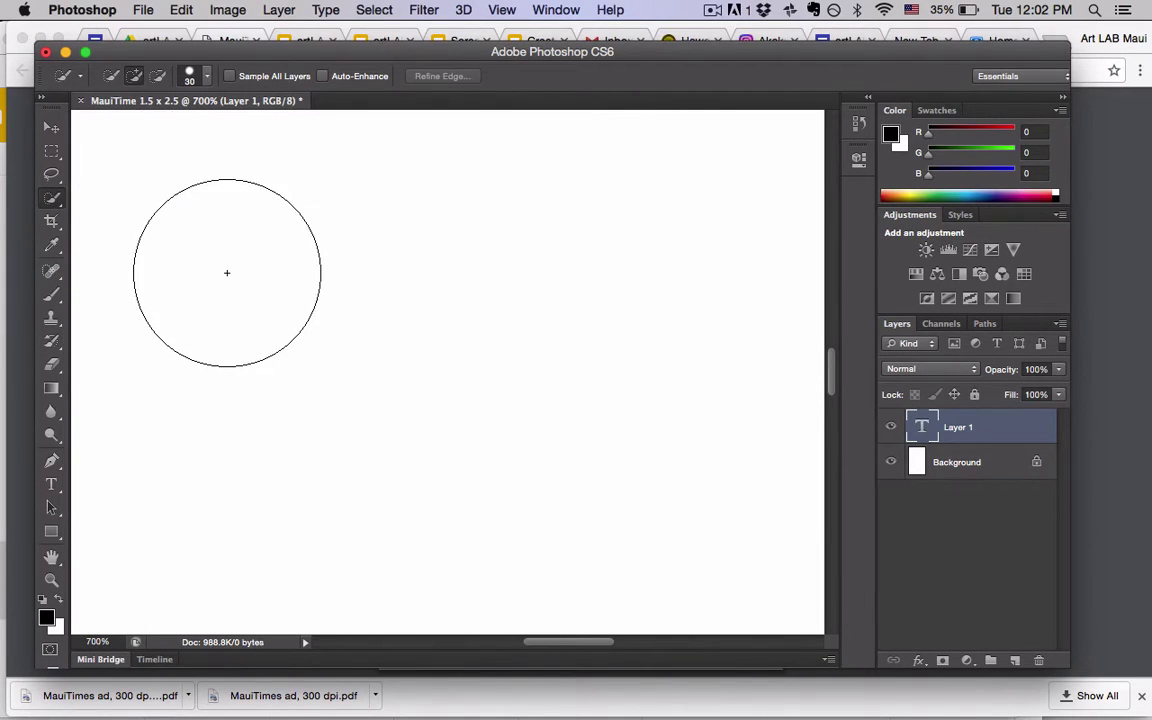
left_click(884, 196)
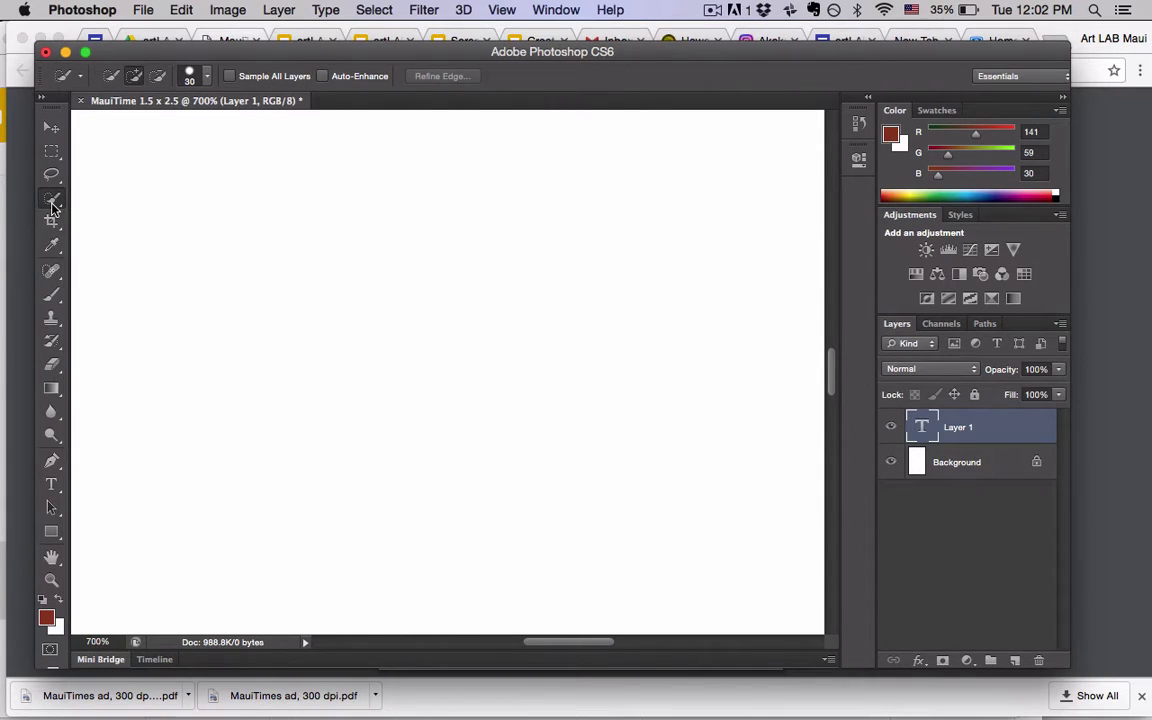
Choose the Pencil tool and make the Background layer active for drawing
left_click(54, 298)
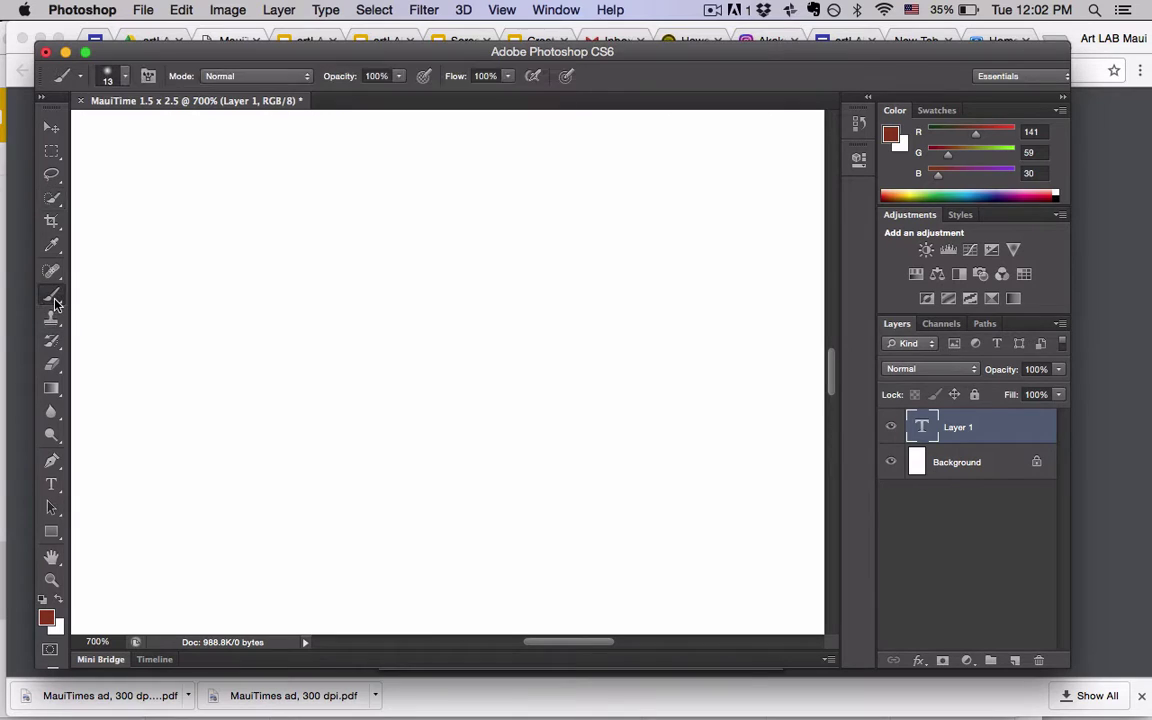
right_click(55, 304)
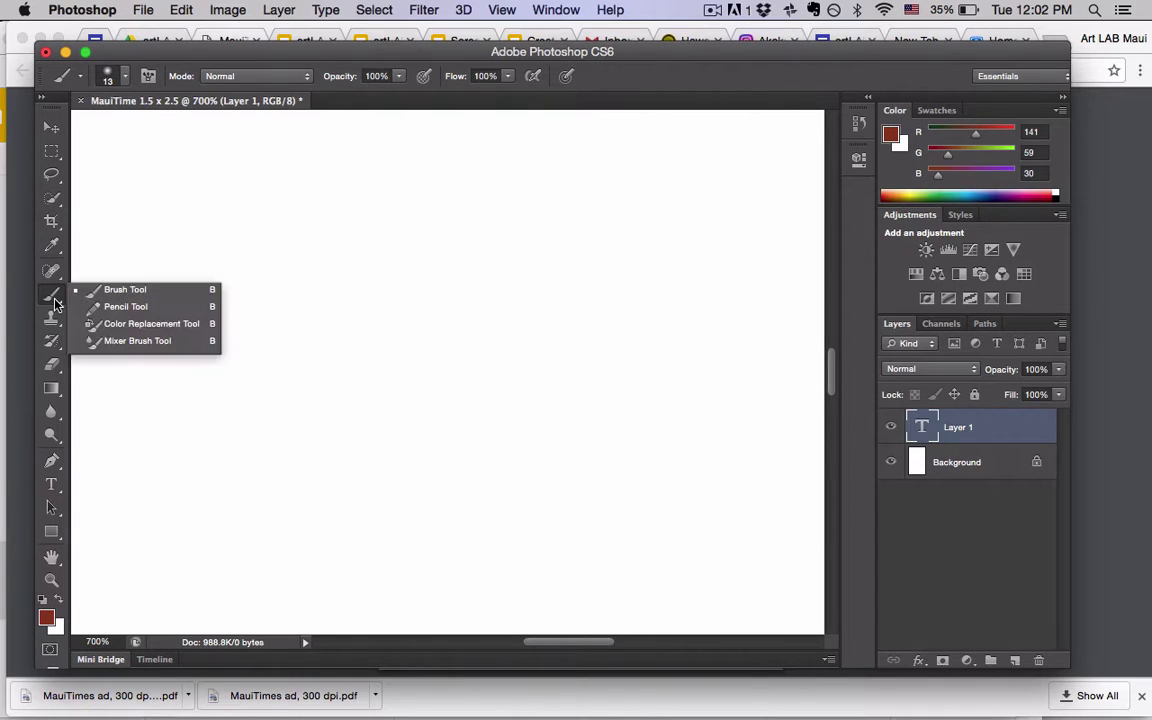
left_click(120, 306)
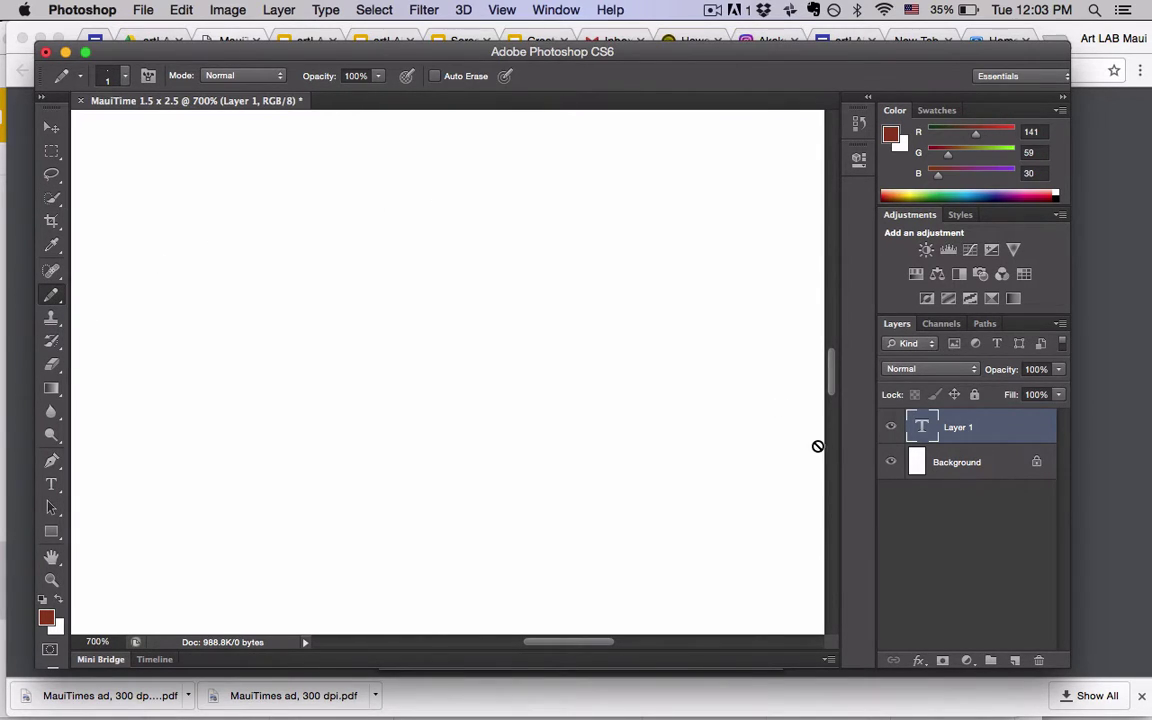
key("alt+bracketleft")
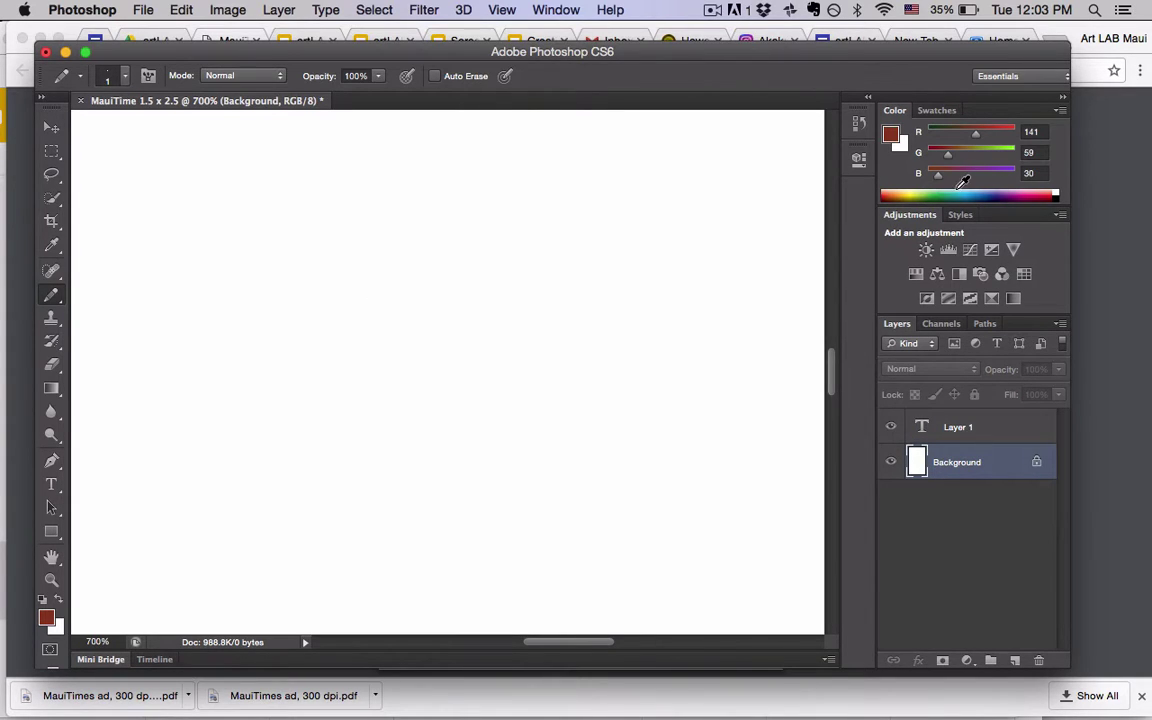
Set the foreground colour to pink (RGB 240, 103, 153) and pencil a five-pixel plus shape on the Background layer
left_click(895, 192)
left_click_drag(897, 186, 1045, 192)
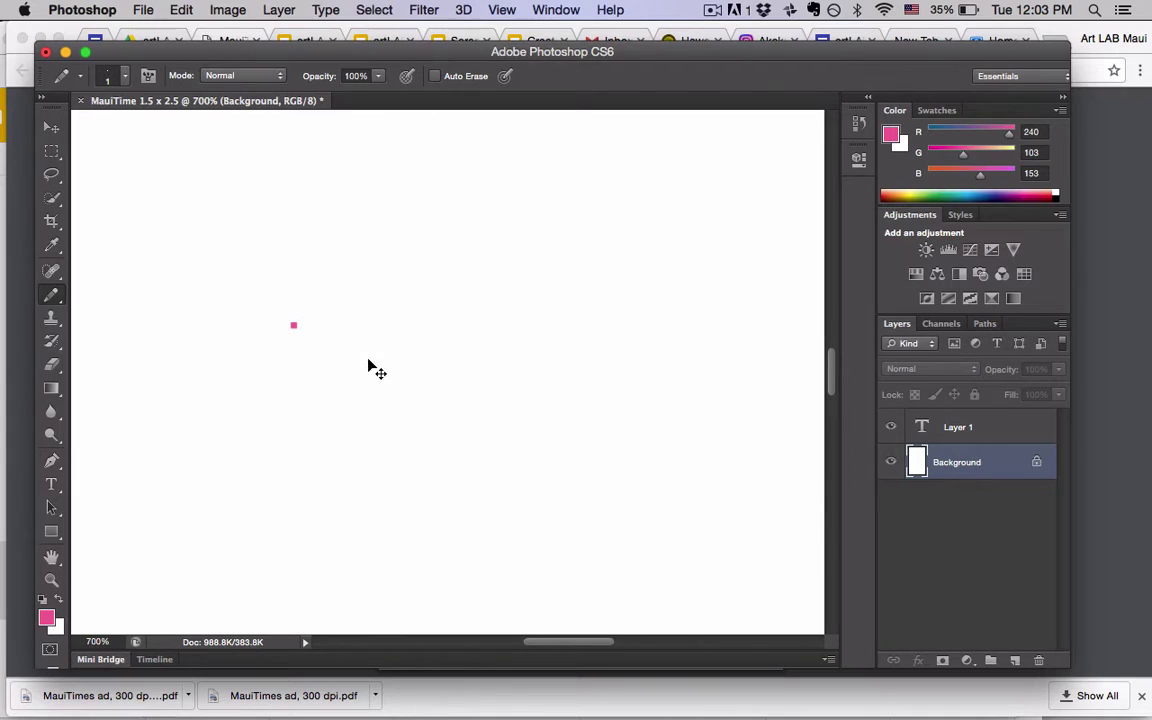
key("super+equal")
key("super+equal")
key("super+equal")
key("super+equal")
key("super+equal")
scroll(368, 359, "left", 10)
scroll(368, 359, "up", 5)
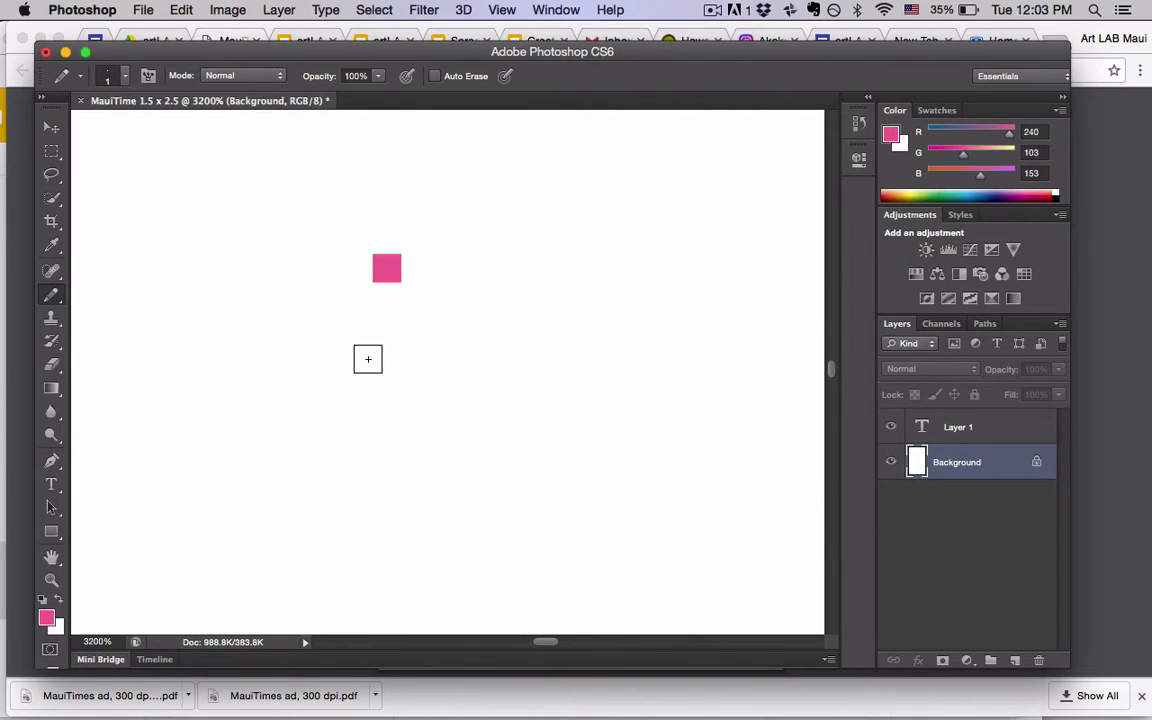
key("super+equal")
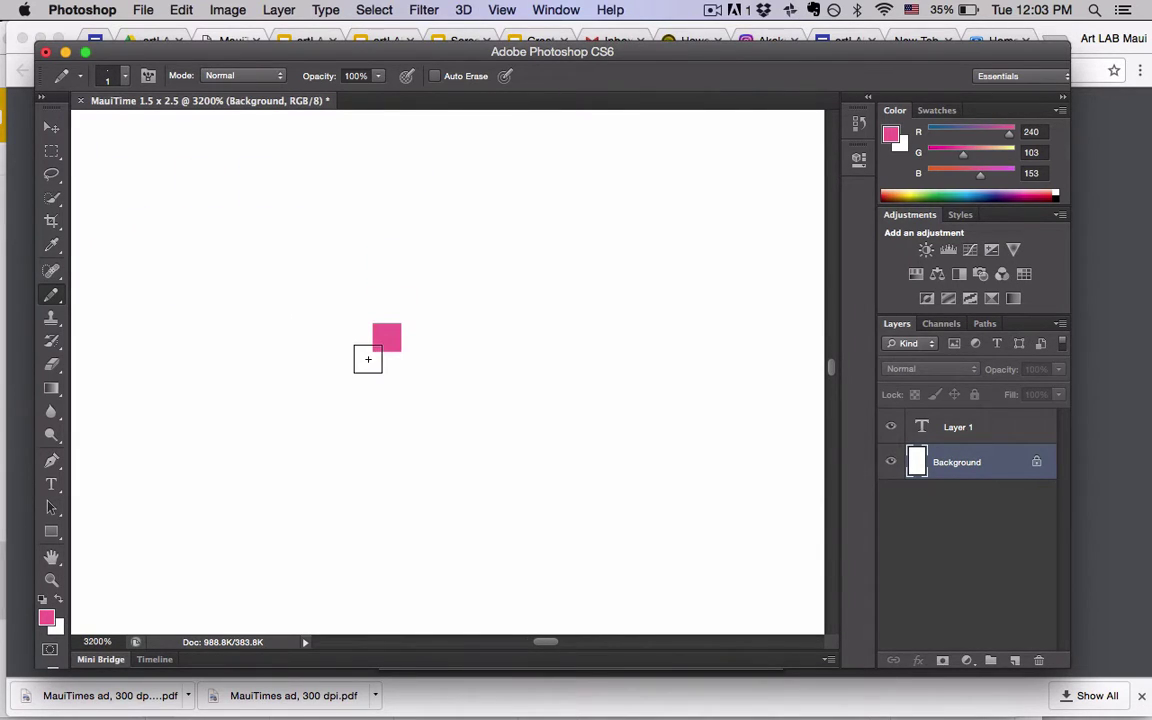
left_click(356, 337)
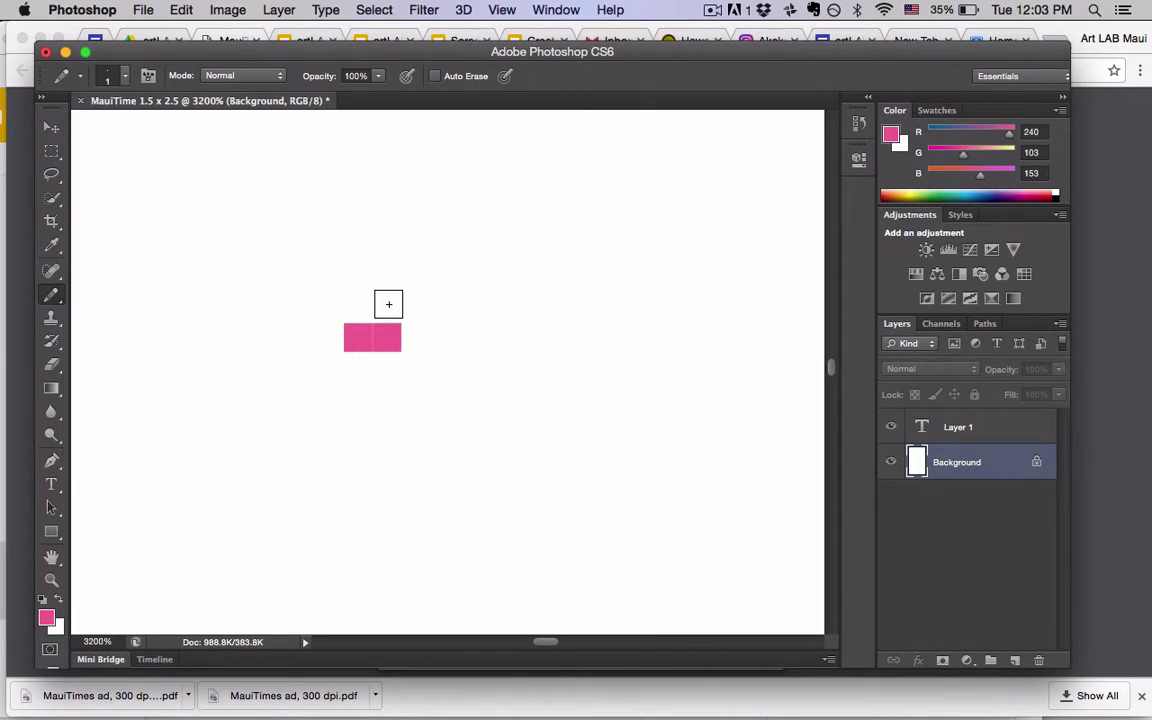
left_click(387, 306)
left_click(419, 332)
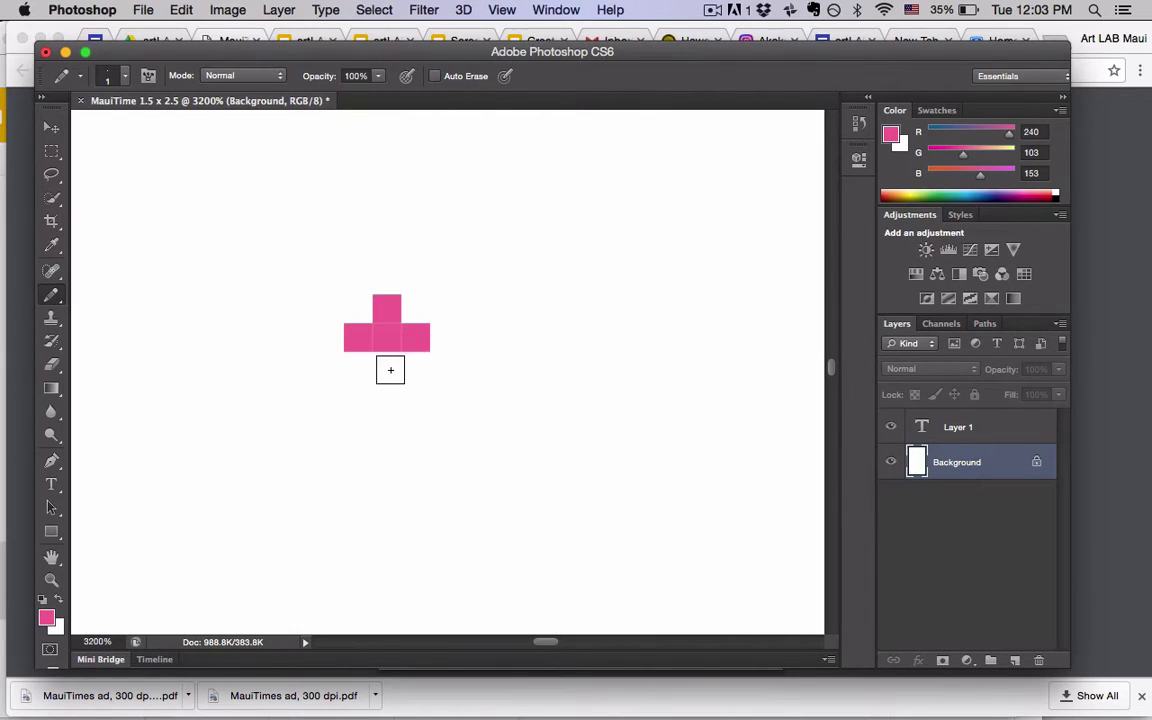
left_click(390, 368)
Raise the foreground's green value to 146 and pencil four single pixels, each two pixels diagonally out from the plus's centre
left_click(977, 151)
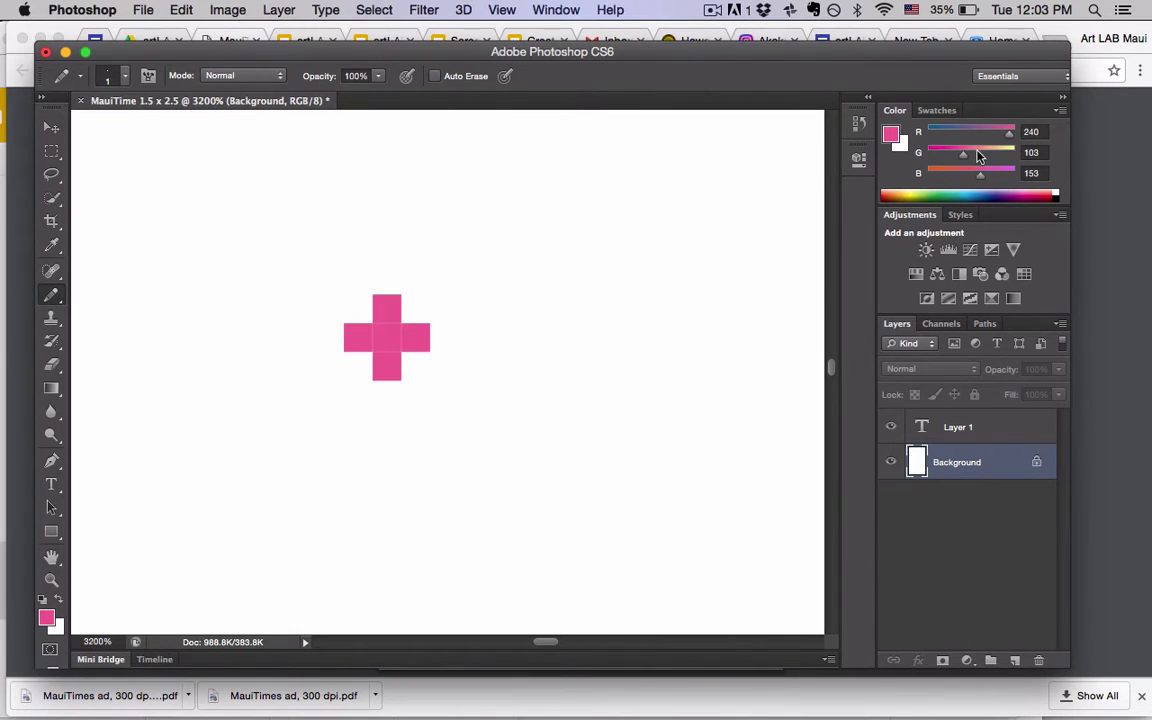
left_click(445, 278)
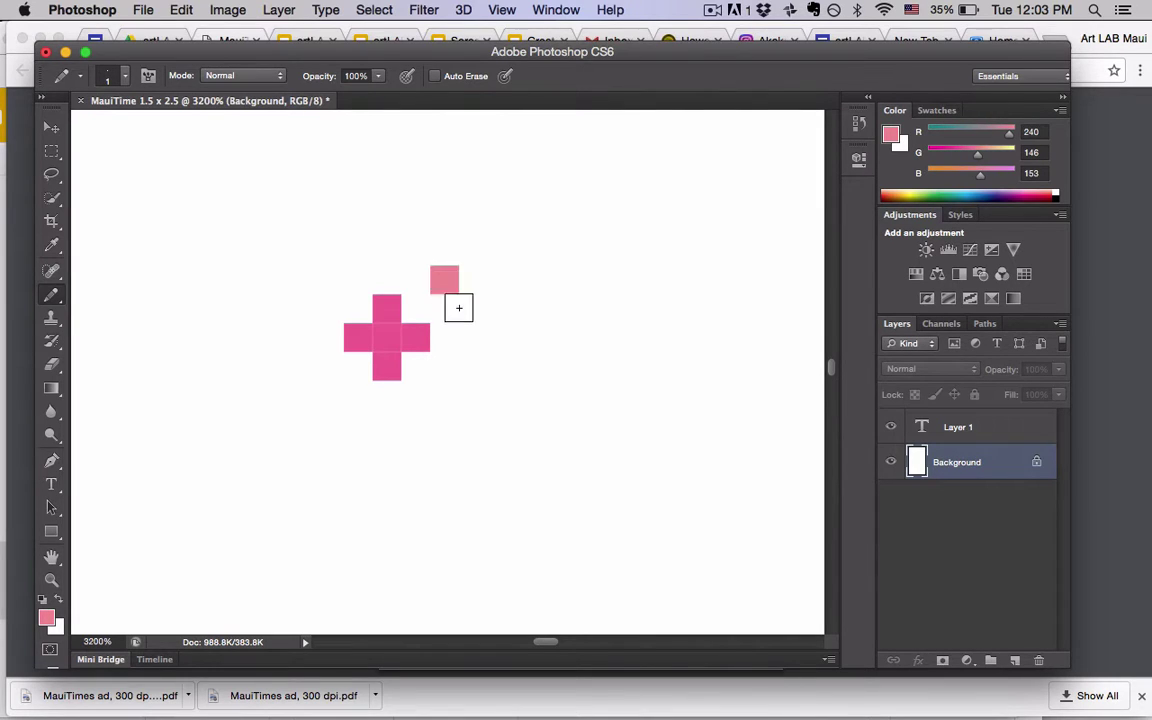
left_click(448, 372)
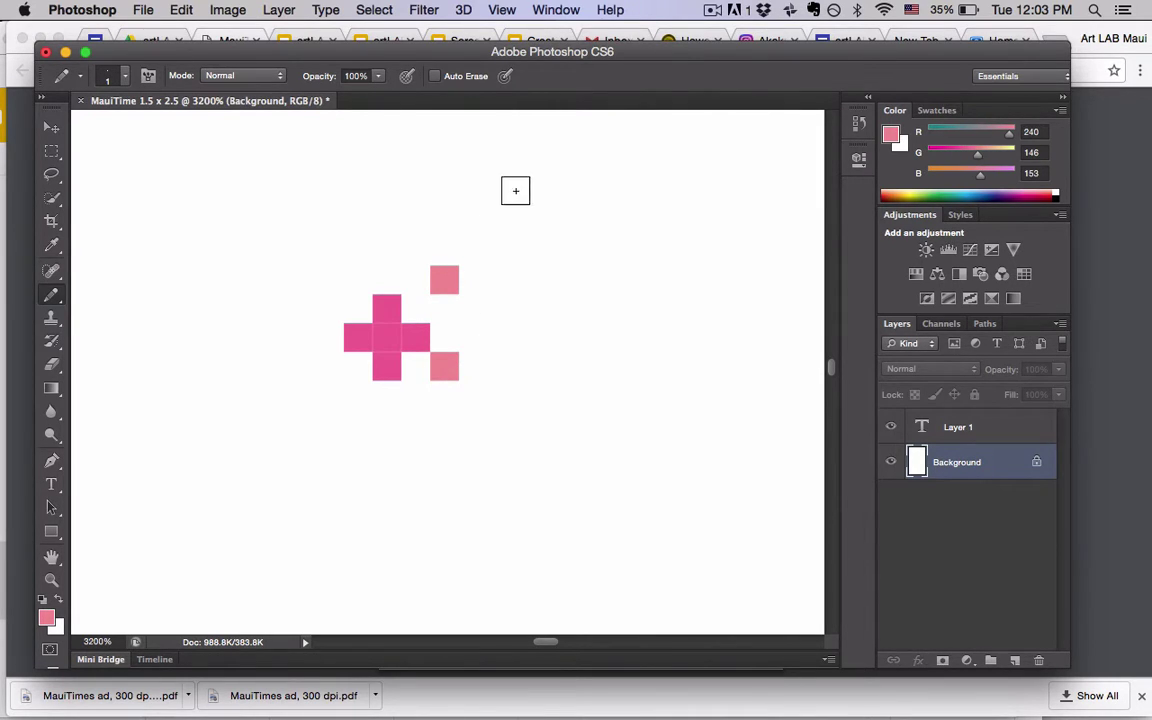
key("super+z")
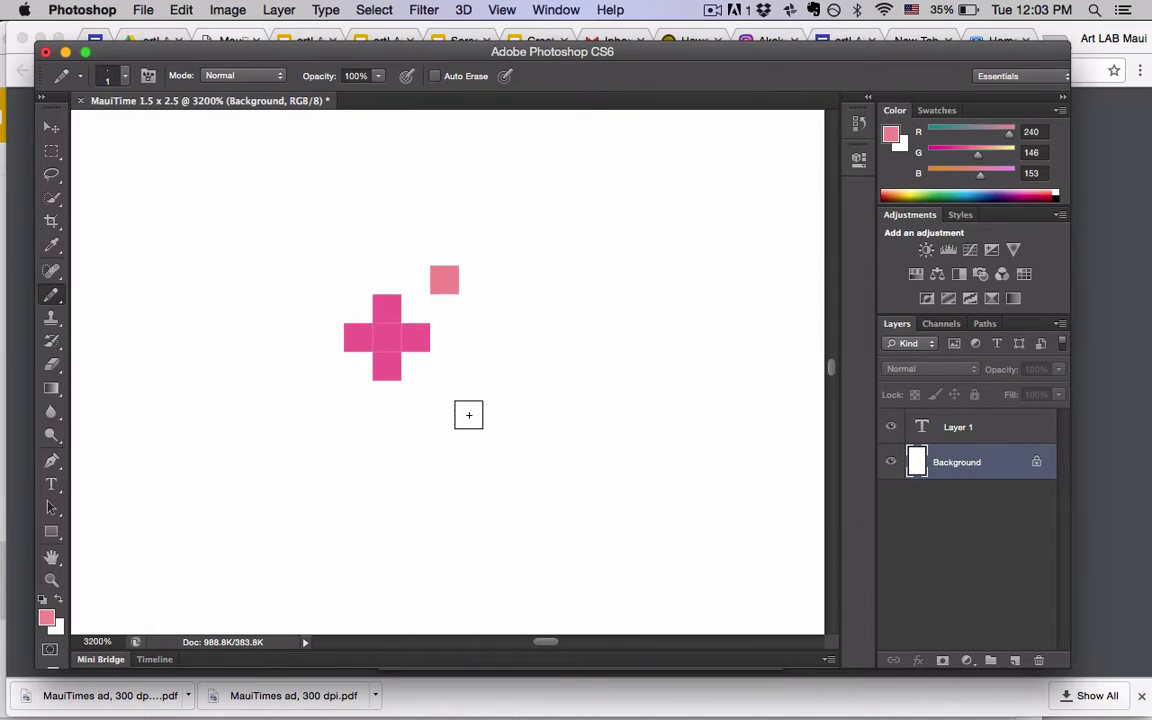
left_click(445, 394)
left_click(329, 394)
left_click(329, 279)
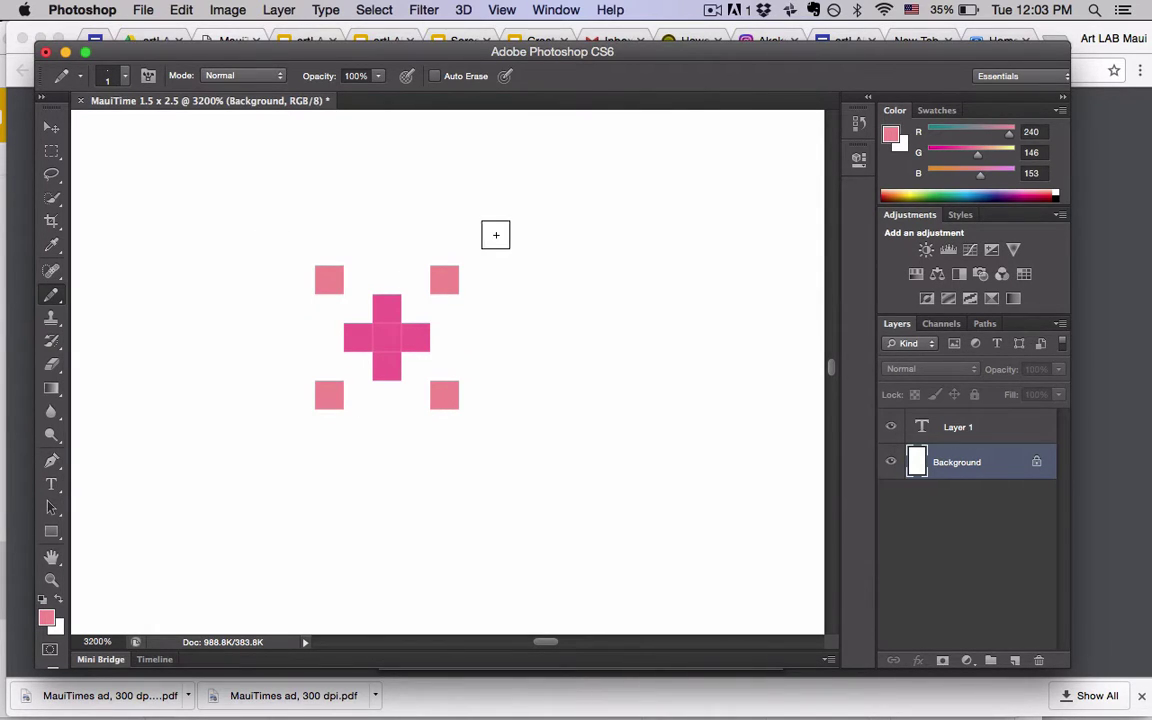
Set the foreground's green value to 210 and pencil four single pixels above, below and beside the plus, each four pixels from its centre
left_click(999, 153)
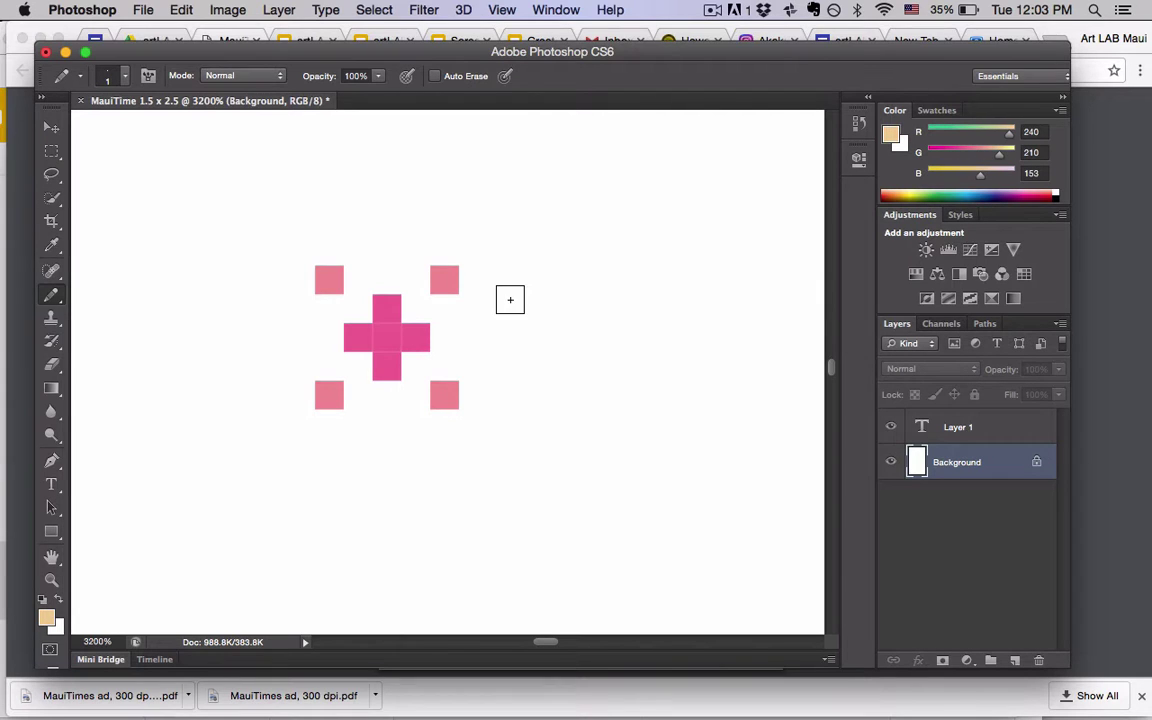
left_click(502, 337)
left_click(270, 338)
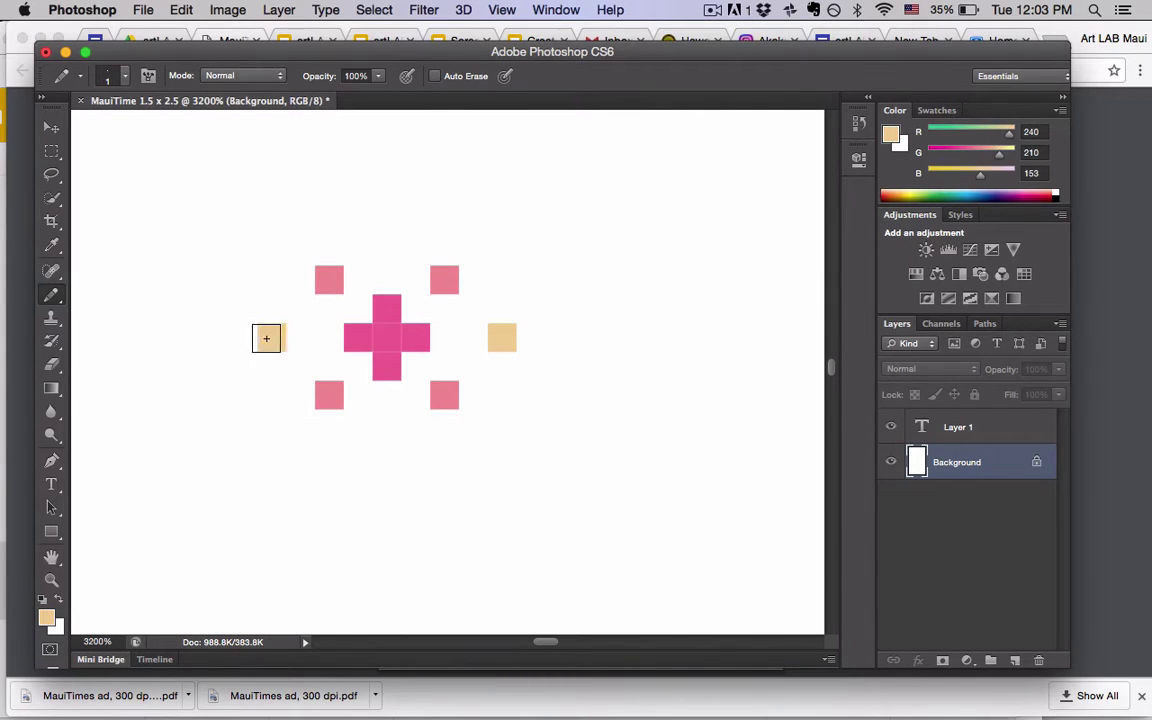
left_click(386, 223)
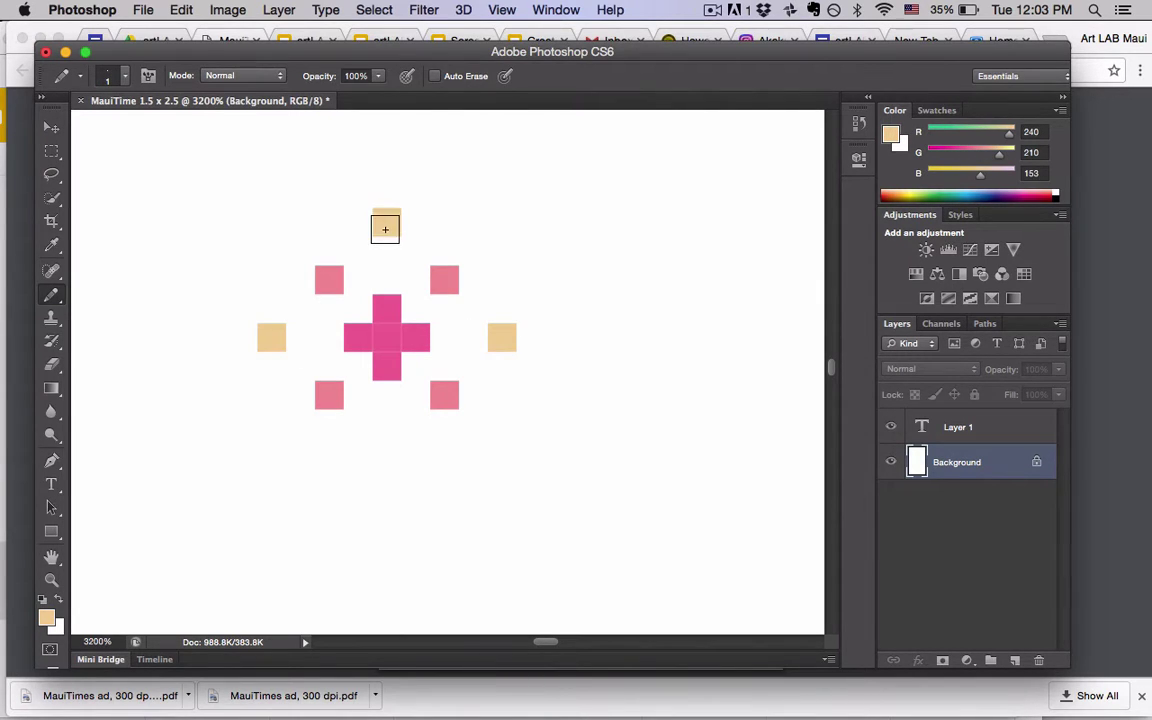
left_click(385, 452)
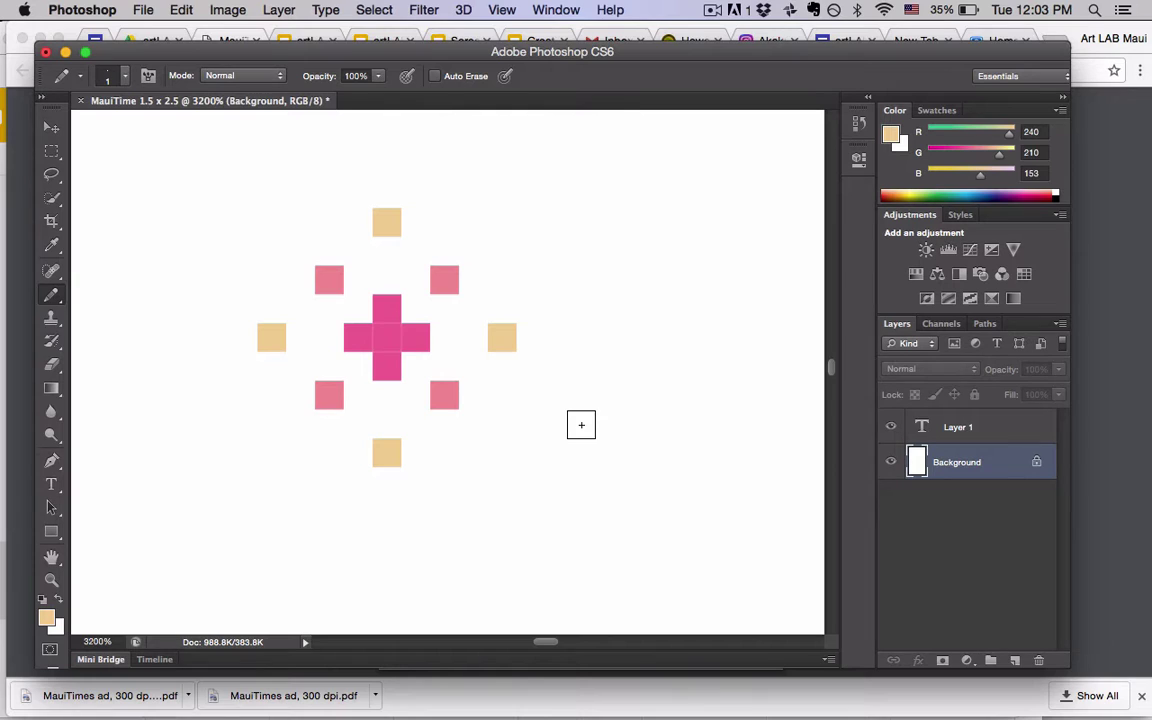
Examine the pixel pattern up close, then reduce the magnification to 100% to view it at actual size
scroll(581, 425, "left", 3)
scroll(581, 425, "up", 2)
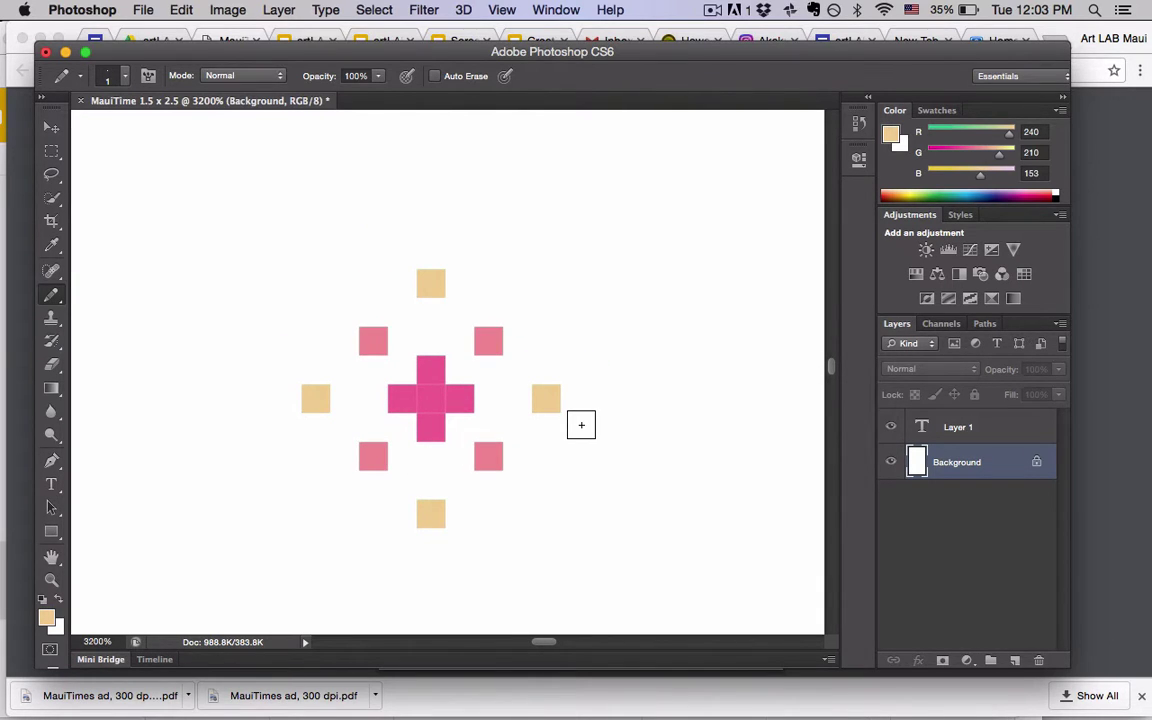
scroll(581, 425, "down", 1)
scroll(581, 425, "left", 3)
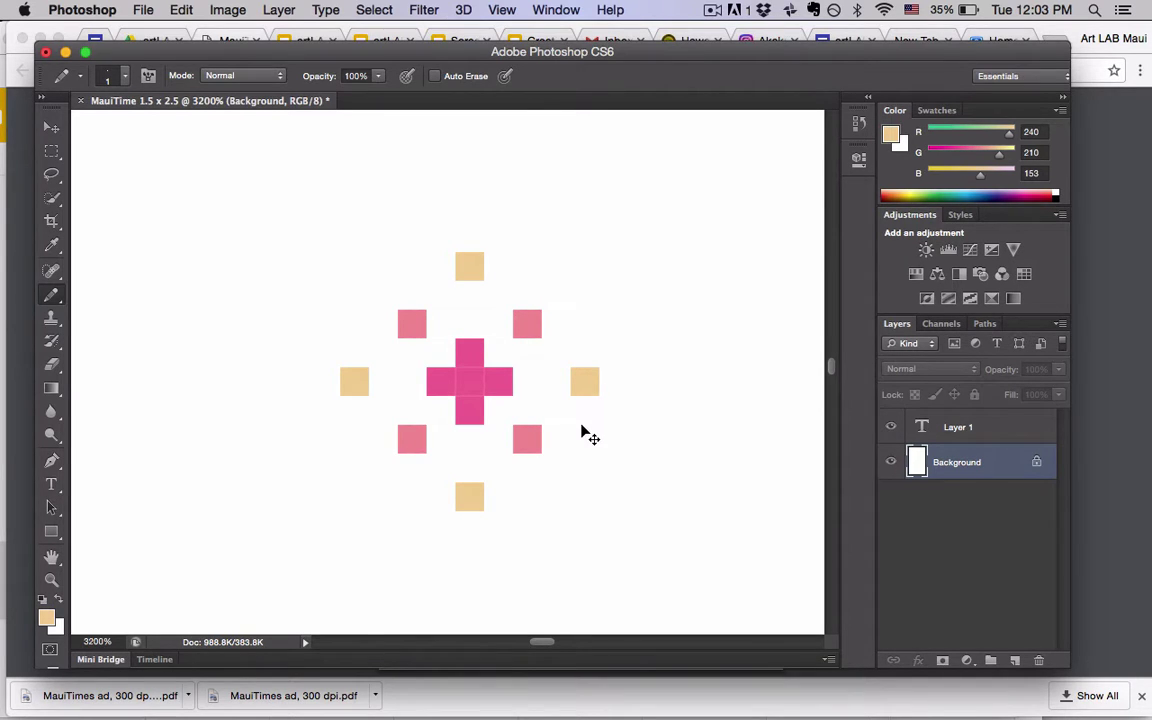
key("super+minus")
key("super+minus")
key("super+minus")
key("super+minus")
key("super+minus")
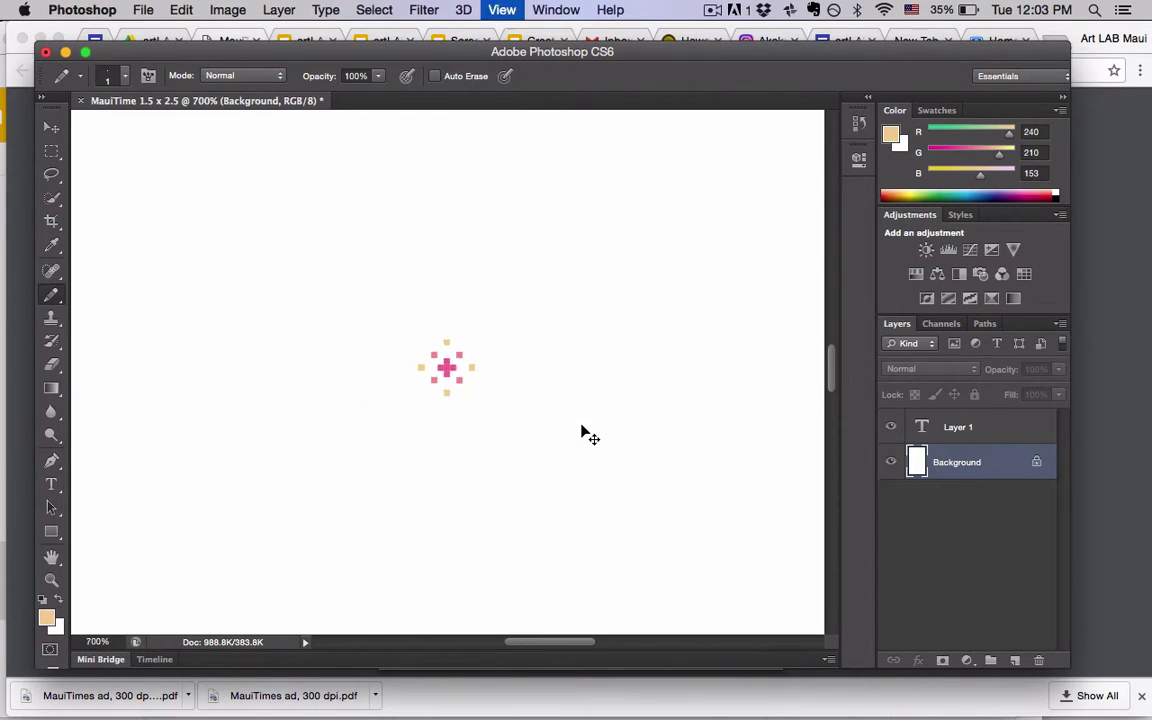
key("super+minus")
key("super+minus")
key("super+minus")
key("super+minus")
key("super+minus")
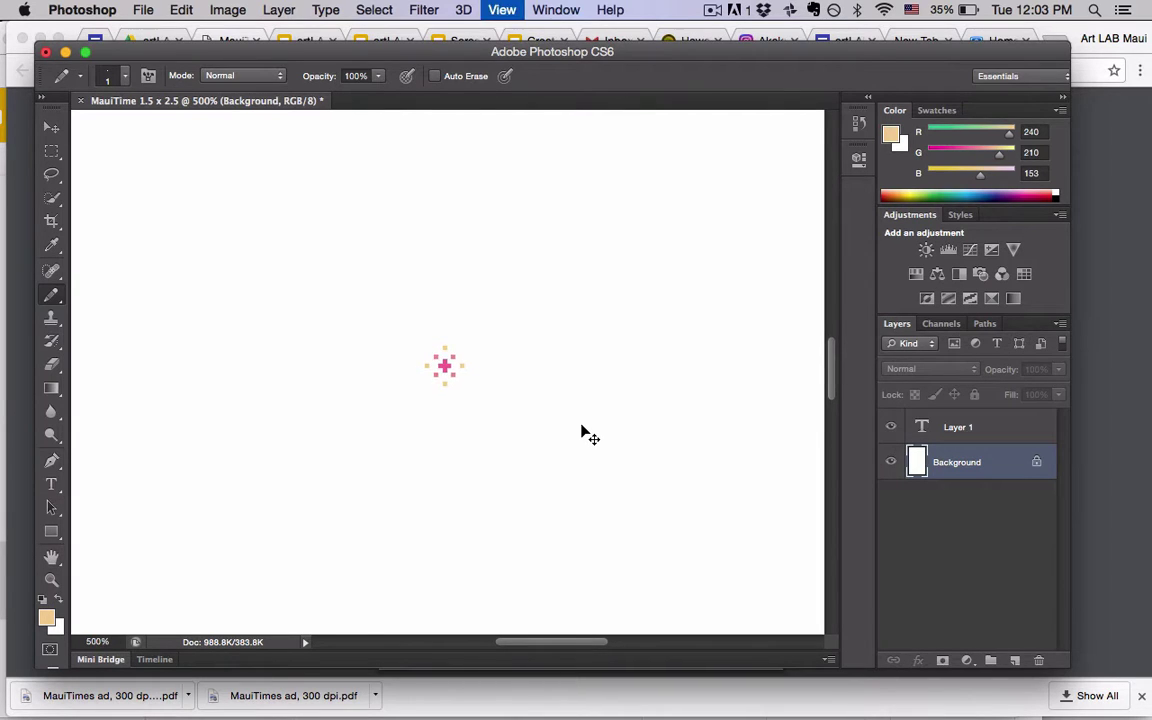
key("super+minus")
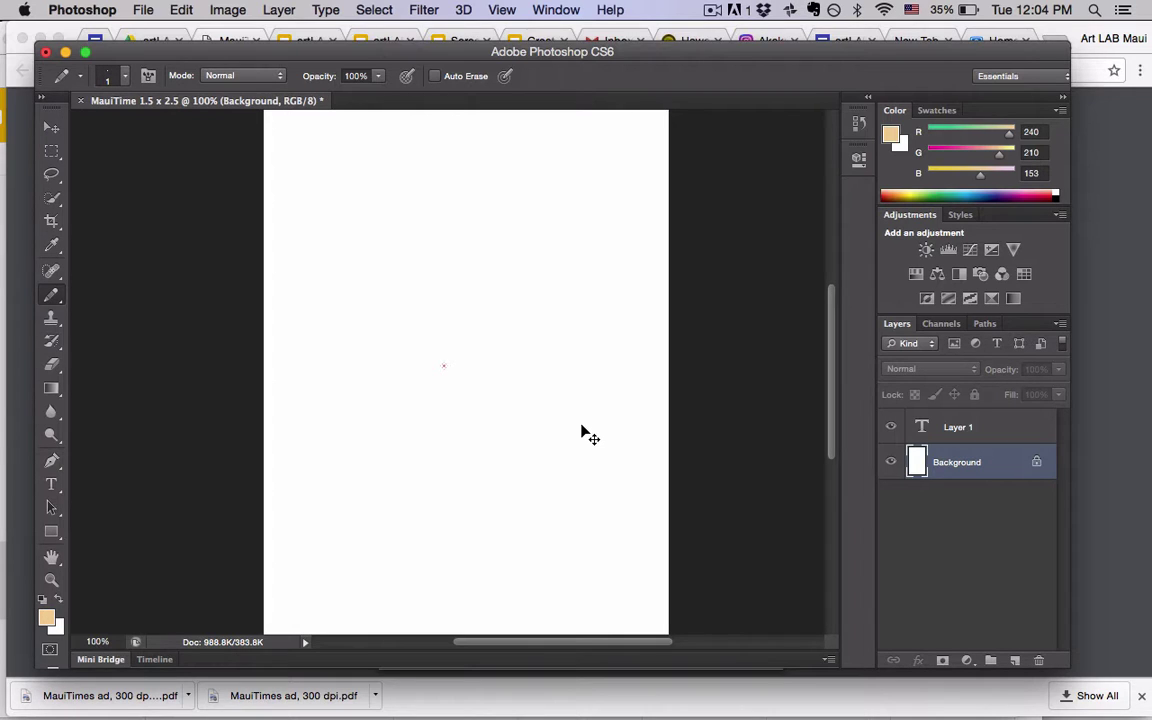
Magnify the pattern to 3200% to inspect its individual pixels
key("super+plus")
key("super+plus")
key("super+plus")
key("super+plus")
key("super+plus")
key("super+plus")
key("super+plus")
key("super+plus")
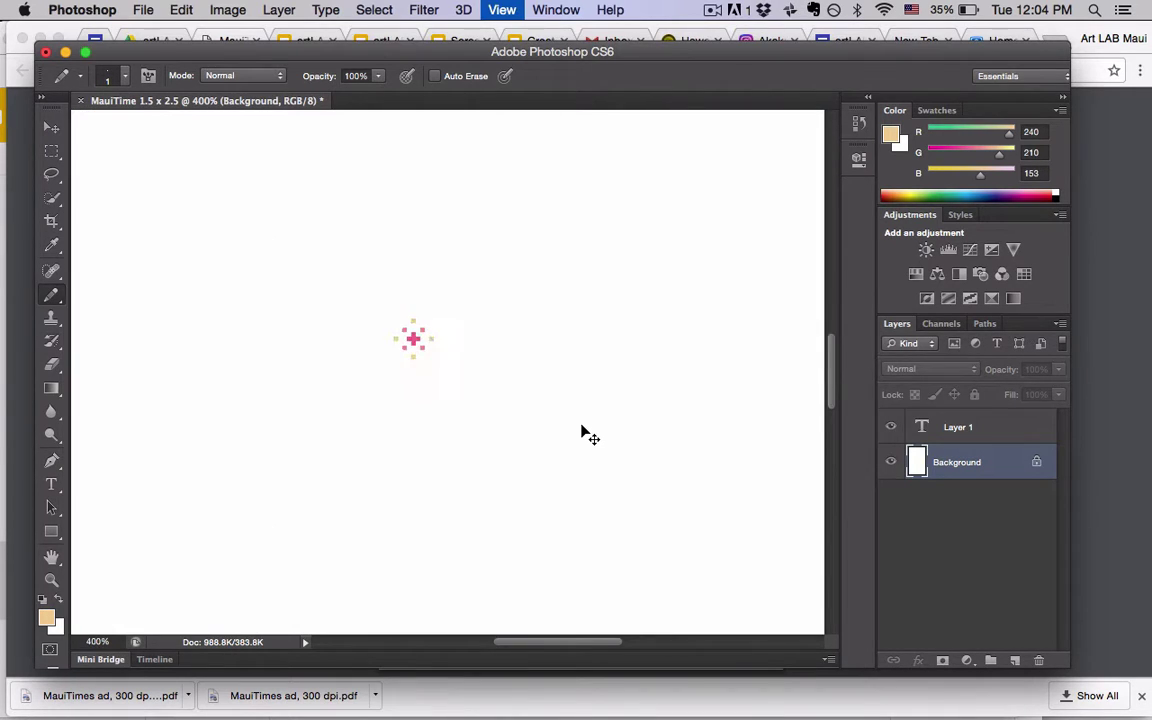
key("super+plus")
key("super+plus")
key("super+plus")
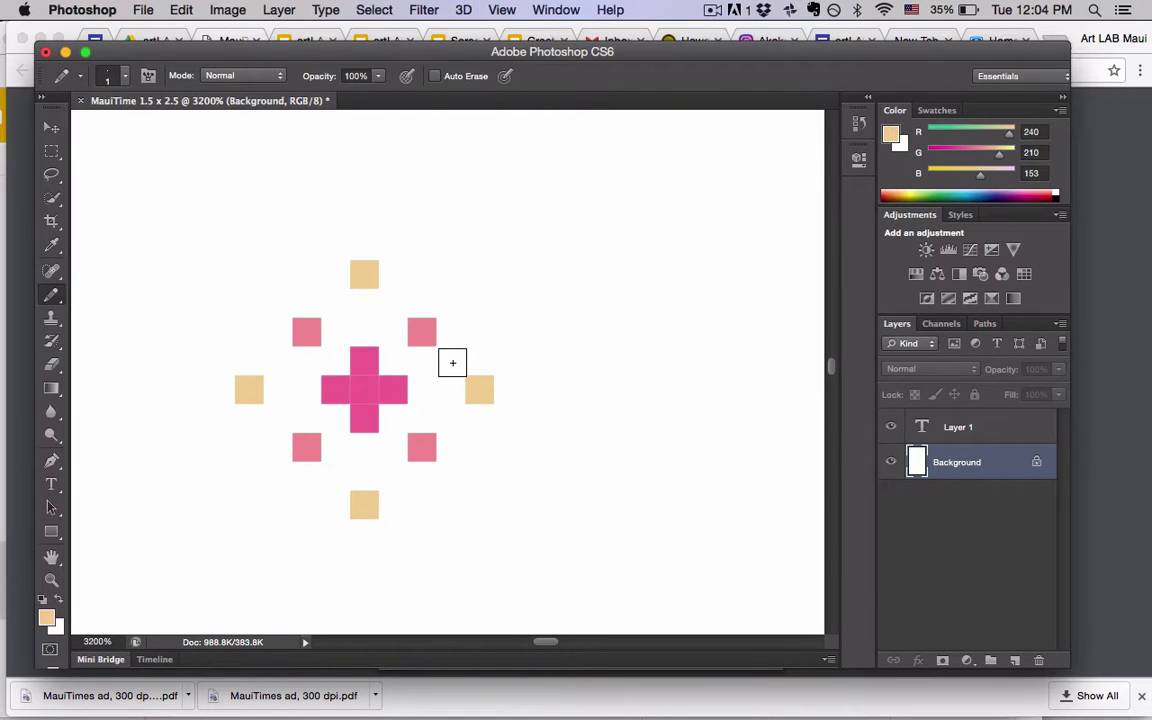
Reduce the magnification to 33.33% to view the pattern against the whole canvas
key("super+minus")
key("super+minus")
key("super+minus")
key("super+minus")
key("super+minus")
key("super+minus")
key("super+minus")
key("super+minus")
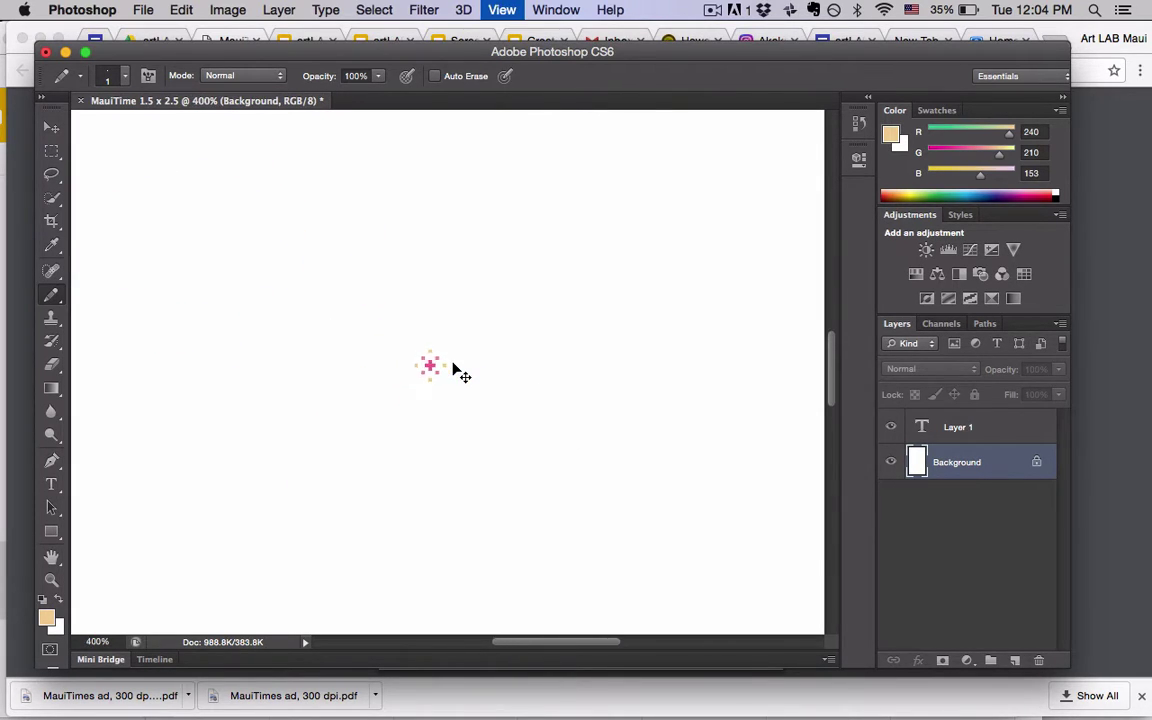
key("super+minus")
key("super+minus")
key("super+minus")
key("super+minus")
key("super+minus")
key("super+minus")
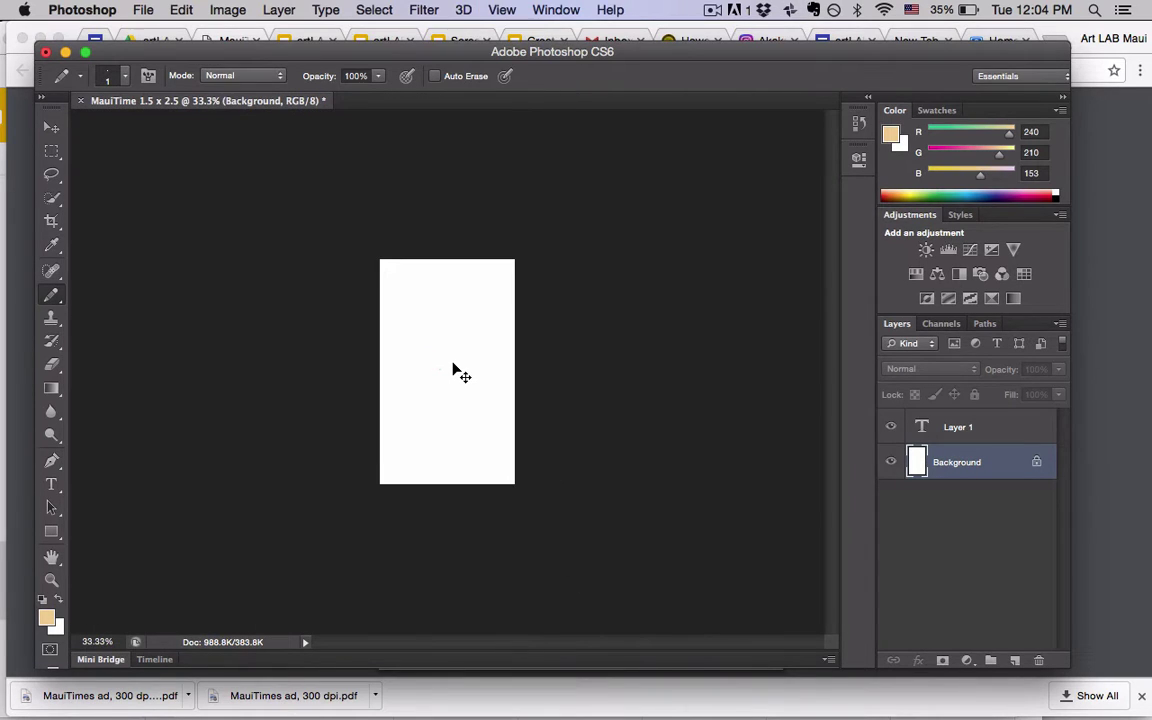
Magnify the canvas in stages to 3200% to examine how it divides into pixels
key("super+plus")
key("super+plus")
key("super+plus")
key("super+plus")
key("super+plus")
key("super+plus")
key("super+plus")
key("super+plus")
key("super+plus")
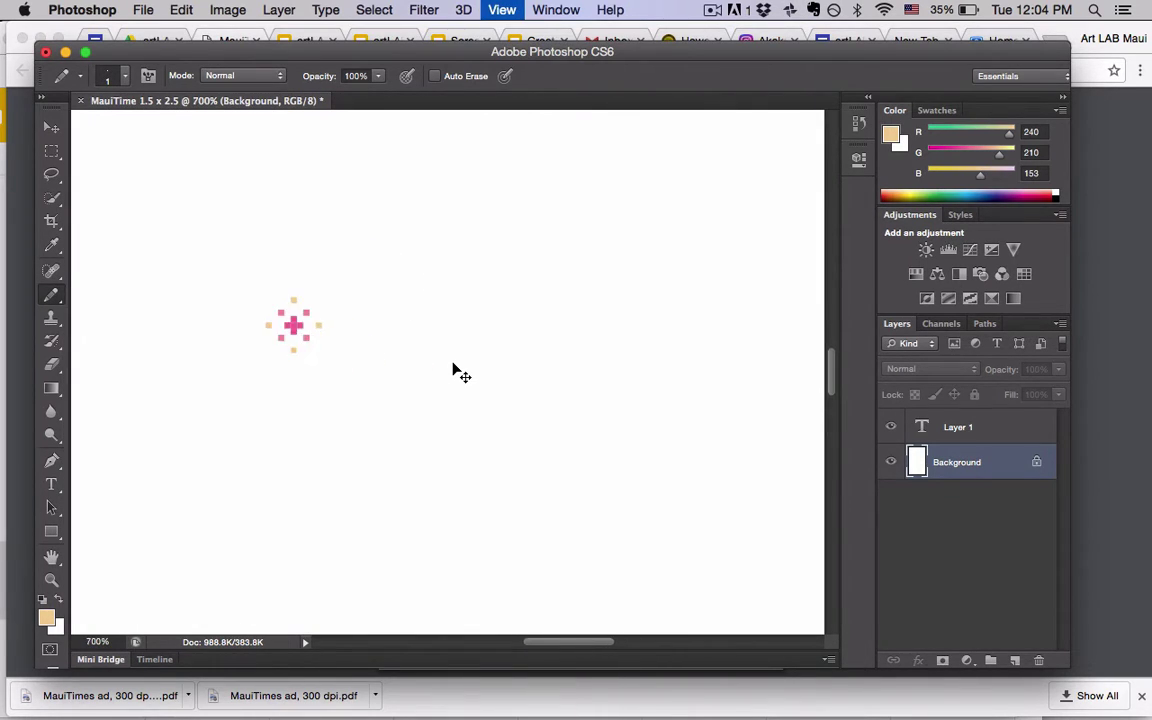
key("super+plus")
key("super+plus")
key("super+plus")
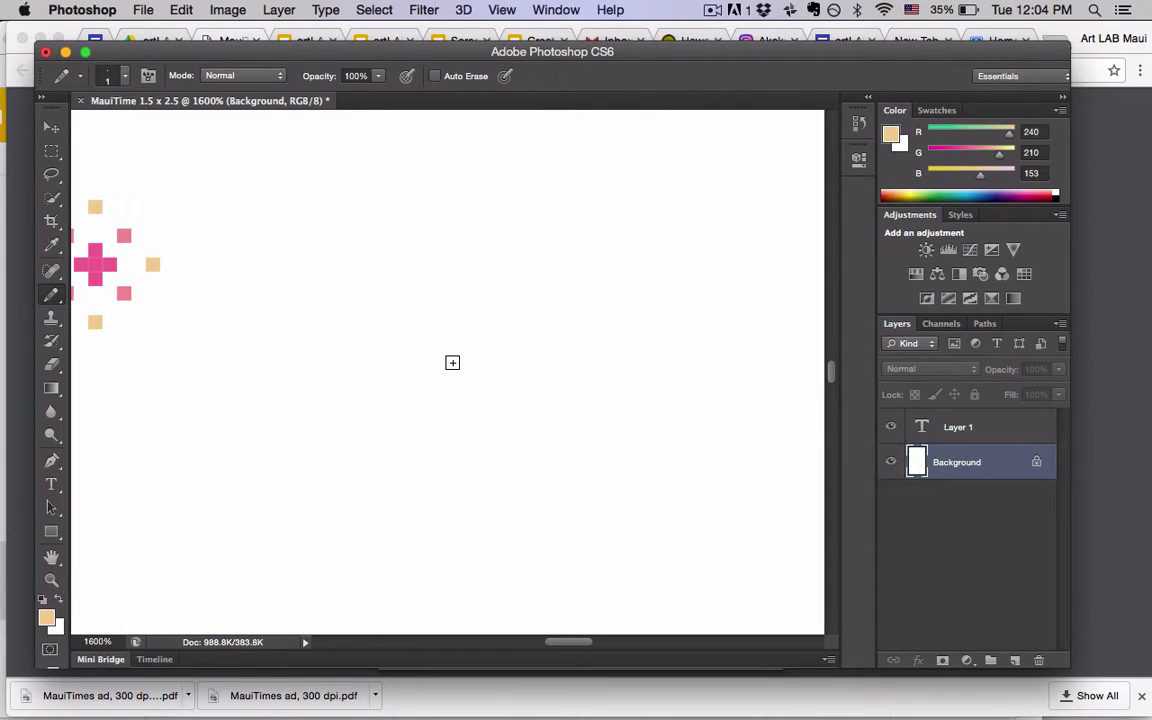
key("super+equal")
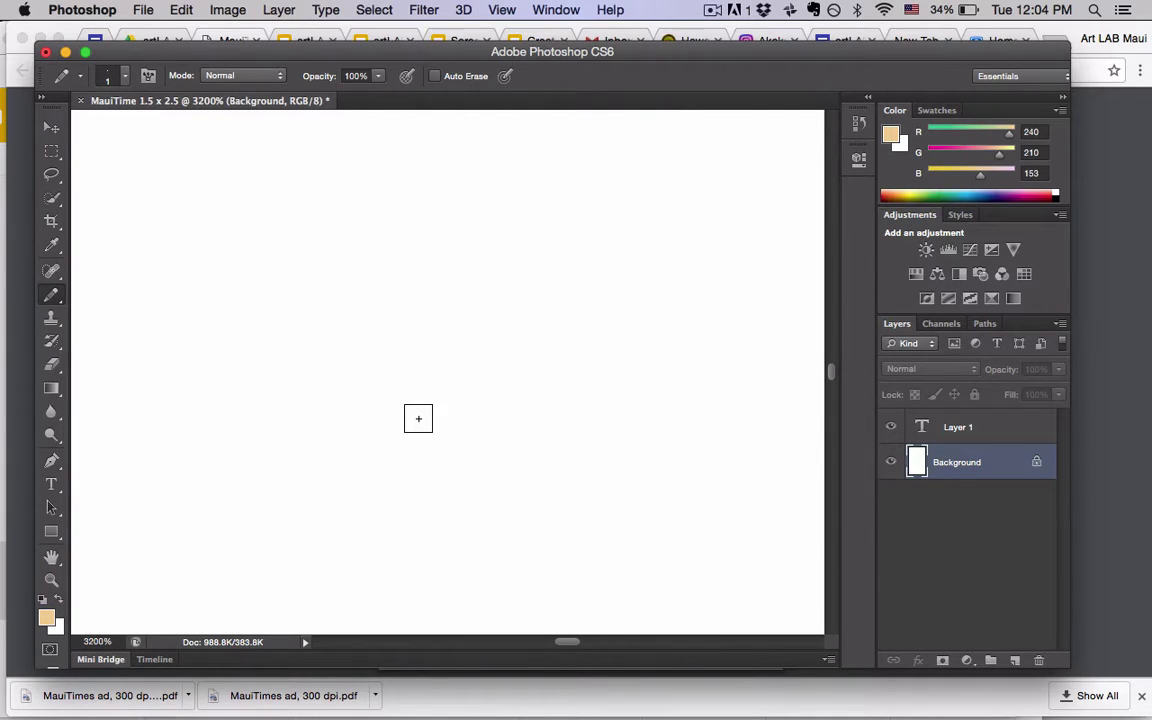
Reduce the magnification to 700% to bring the whole coloured pixel pattern into view
key("super+minus")
key("super+minus")
key("super+minus")
key("super+minus")
key("super+minus")
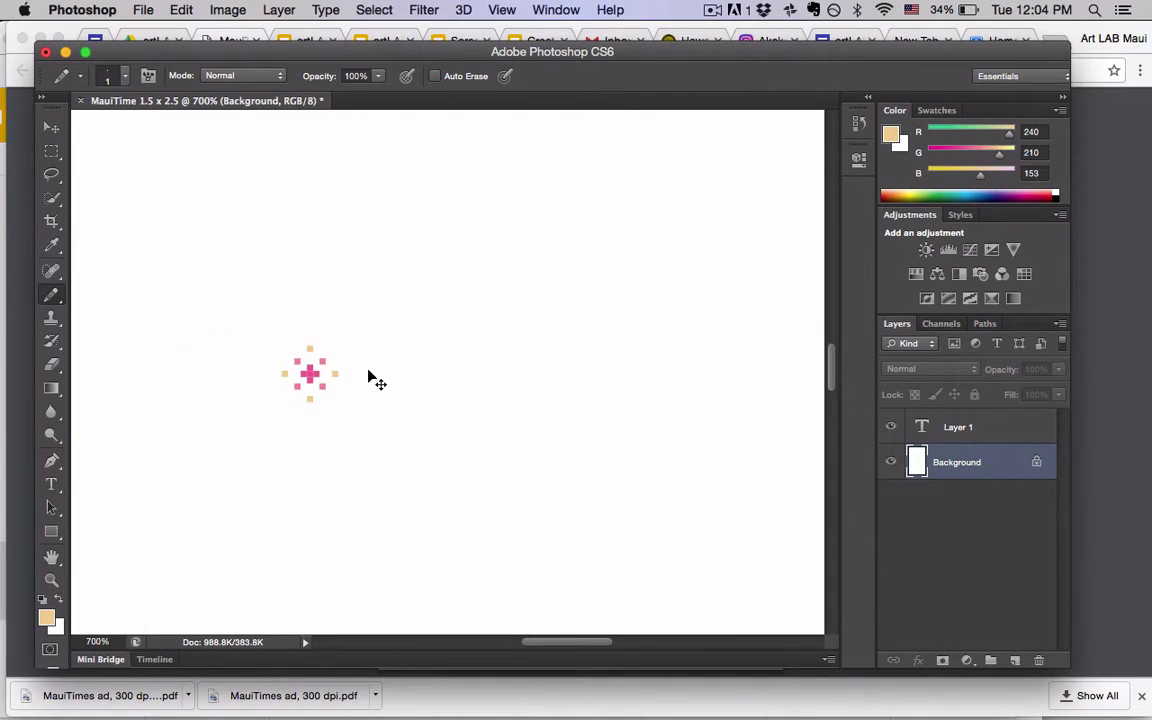
Reduce the magnification further to 66.67% to view the pixel pattern against the whole canvas
key("super+minus")
key("super+minus")
key("super+minus")
key("super+minus")
key("super+minus")
key("super+minus")
key("super+minus")
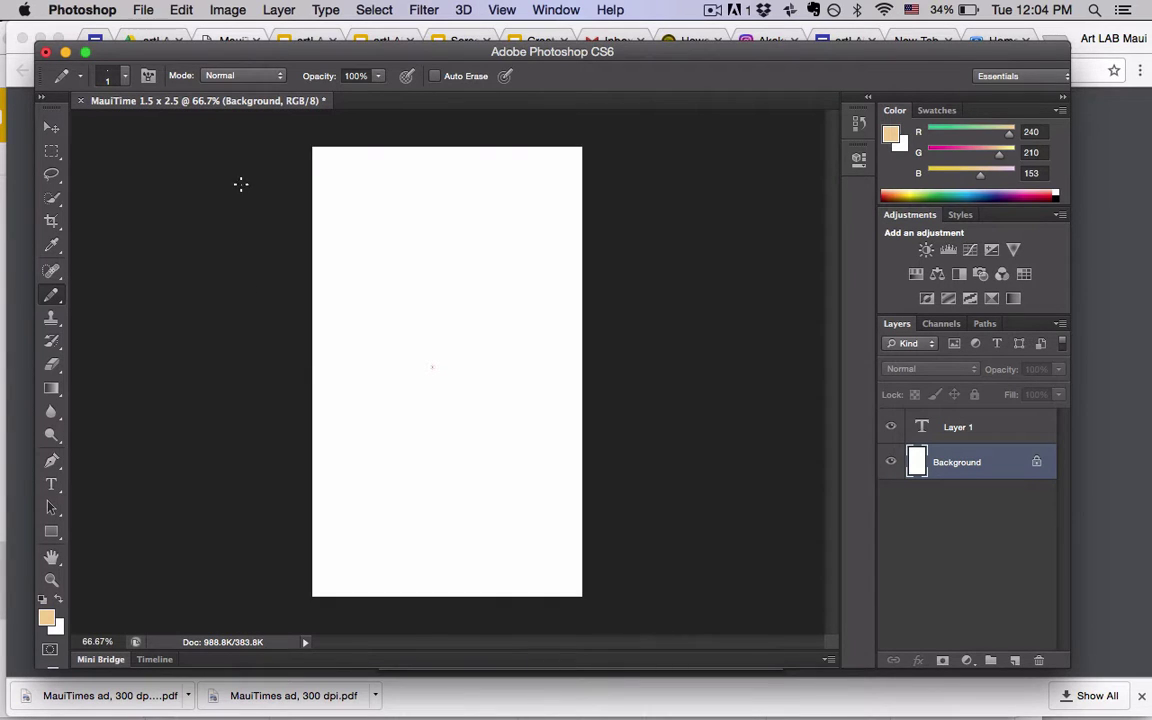
Uncover the Chrome window behind Photoshop, switch to it and look through its open pages for the Maui Time ad information
left_click_drag(320, 55, 337, 84)
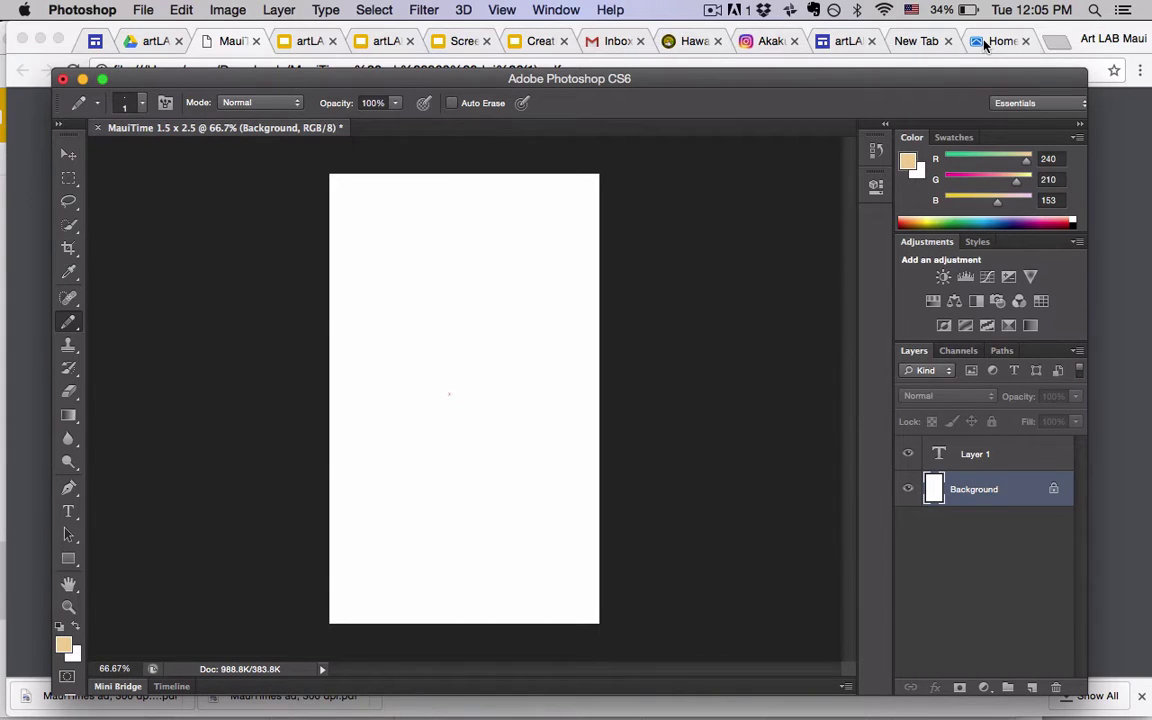
left_click(612, 41)
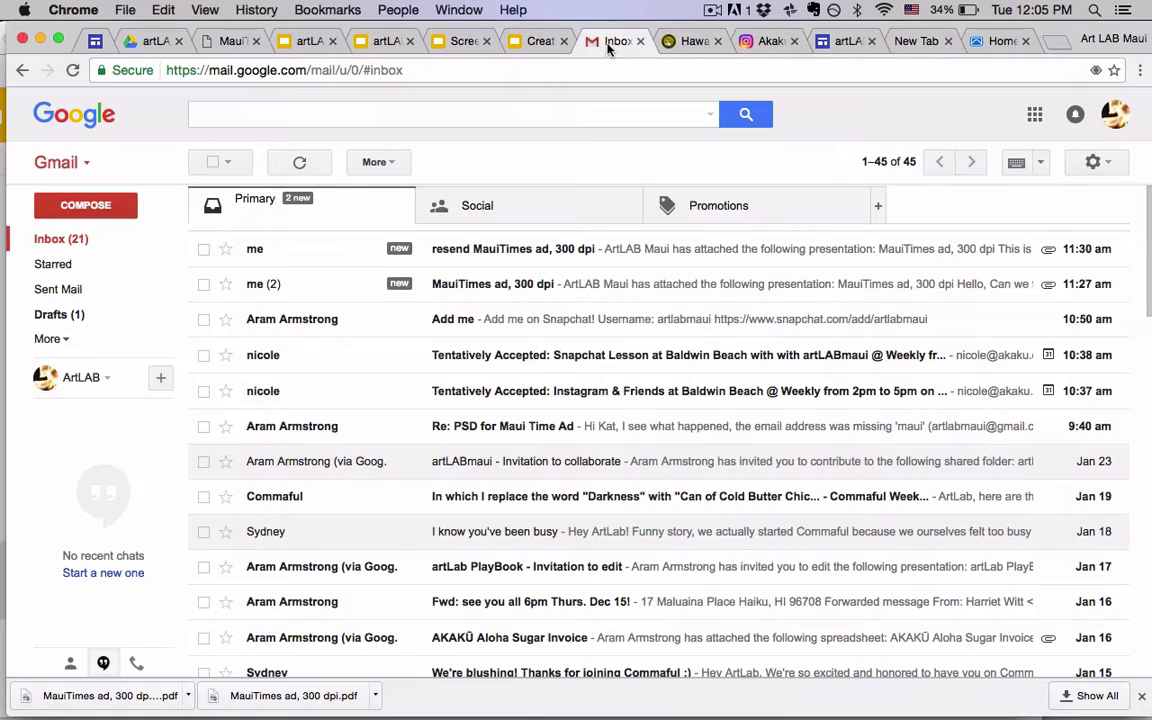
left_click(690, 41)
left_click(845, 44)
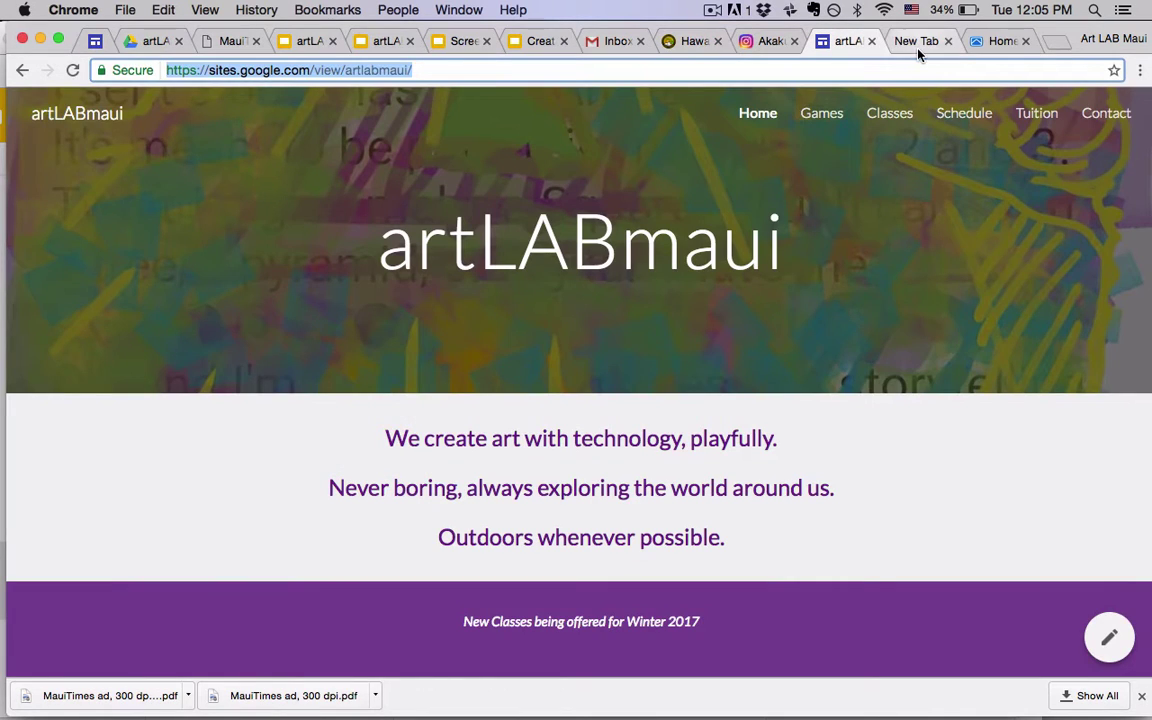
left_click(985, 50)
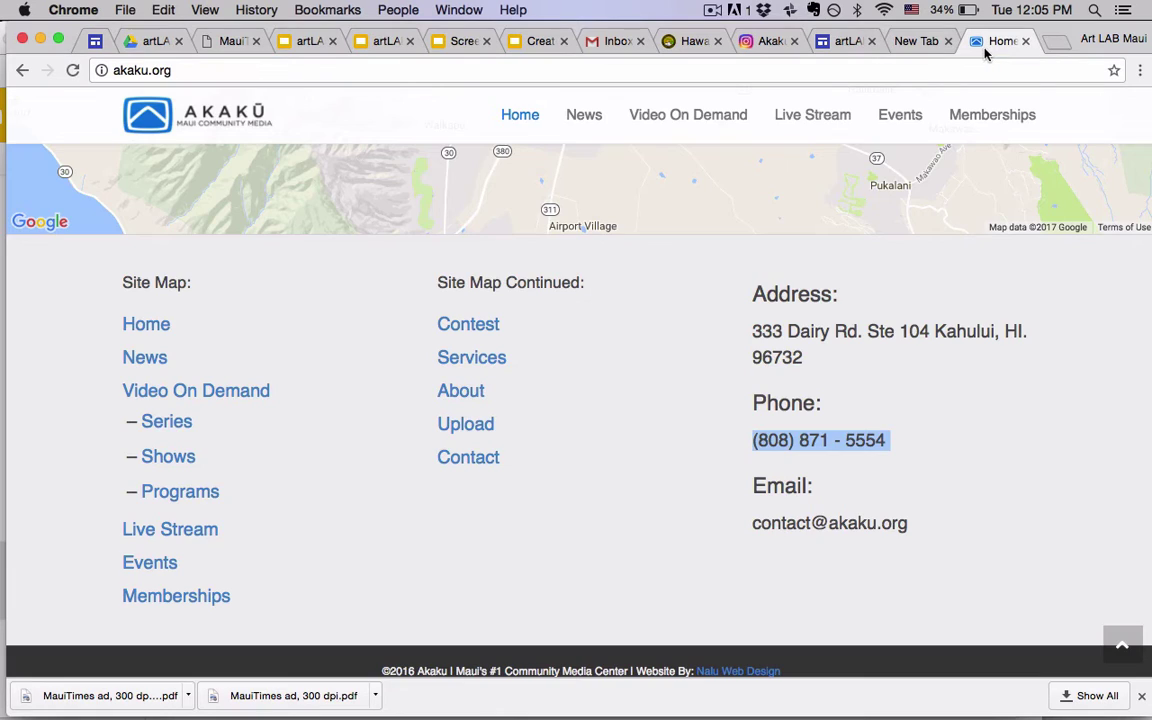
Search the web for "maui time ad rates" in a new browser page and open the Advertise - Maui Time result
left_click(1050, 44)
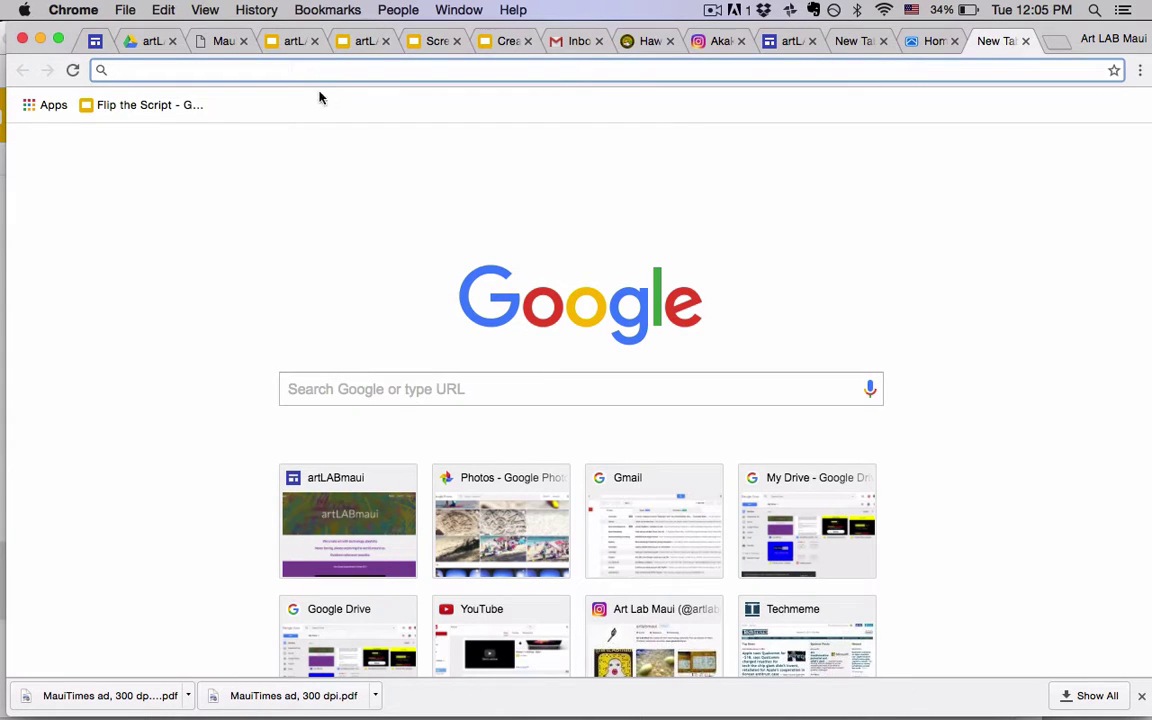
type("ma")
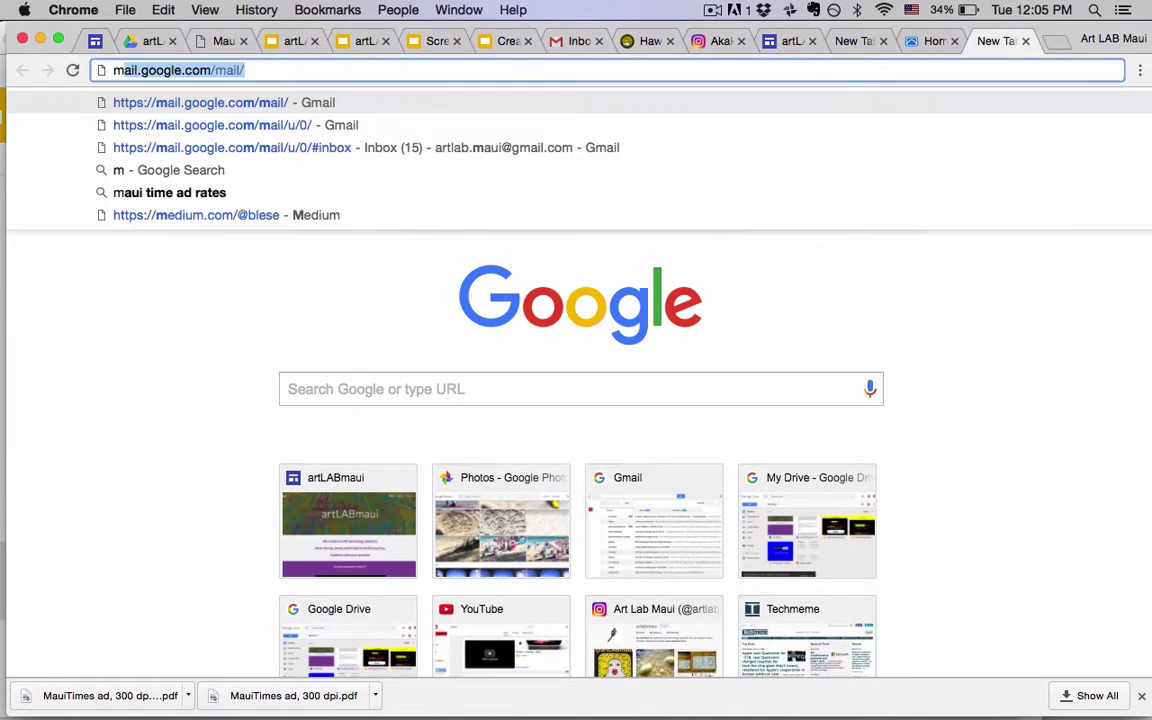
type("ui")
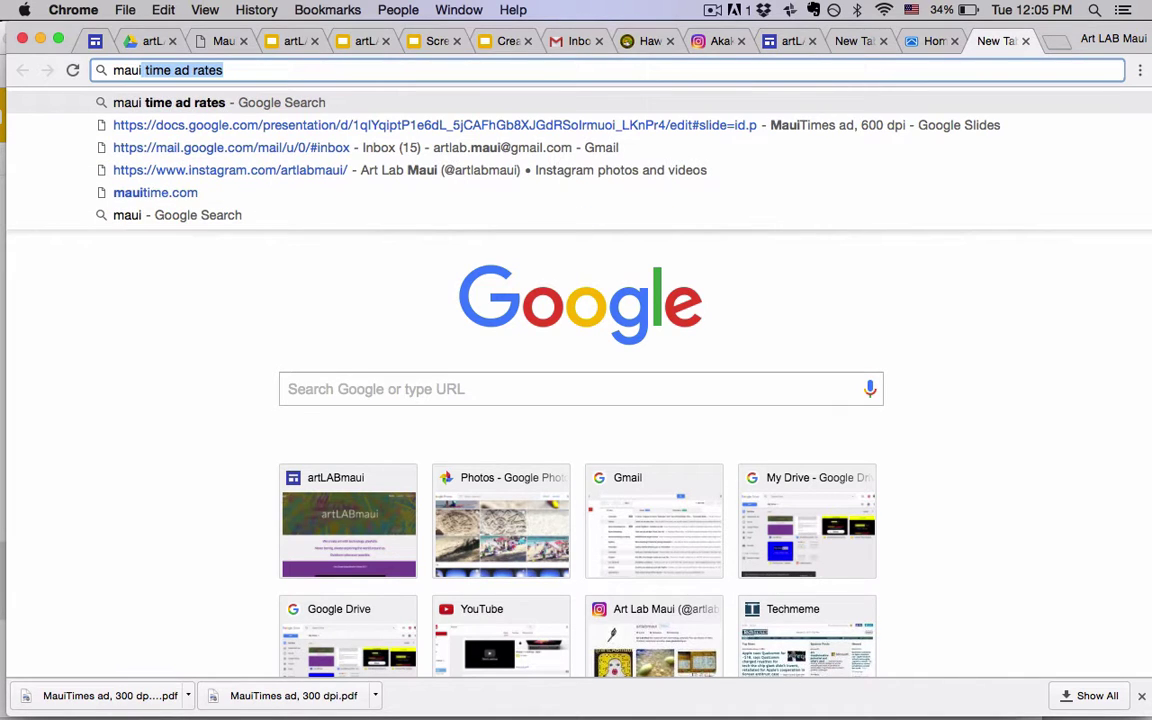
key("Return")
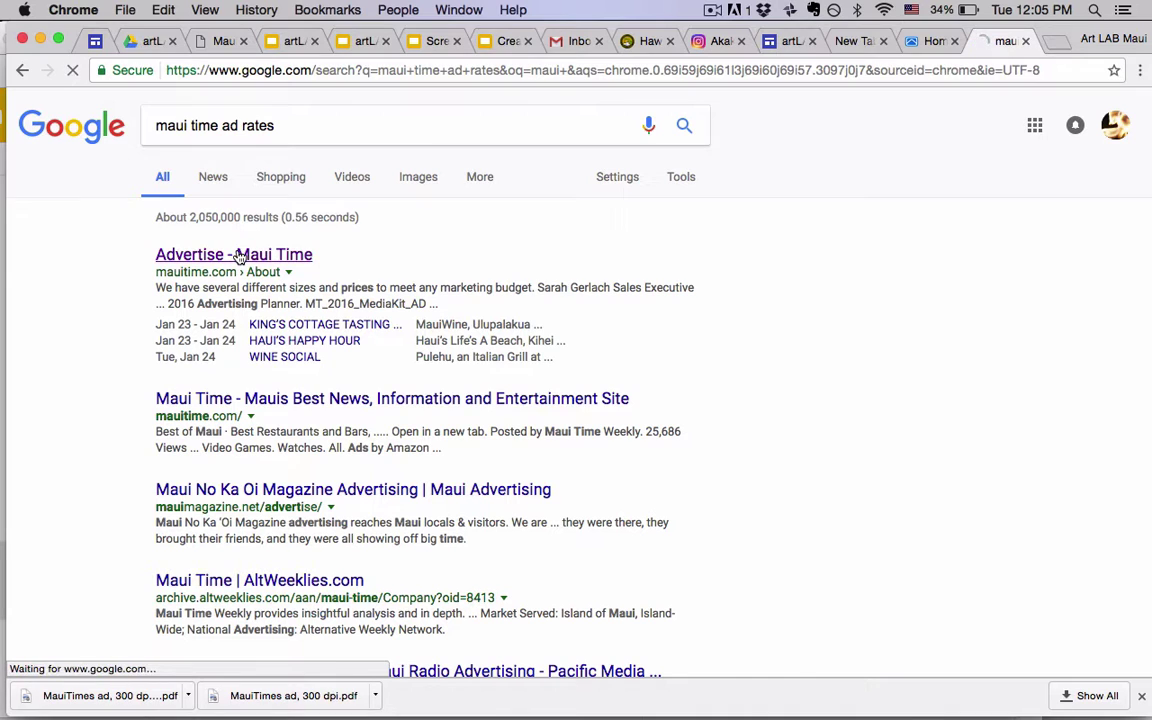
left_click(238, 257)
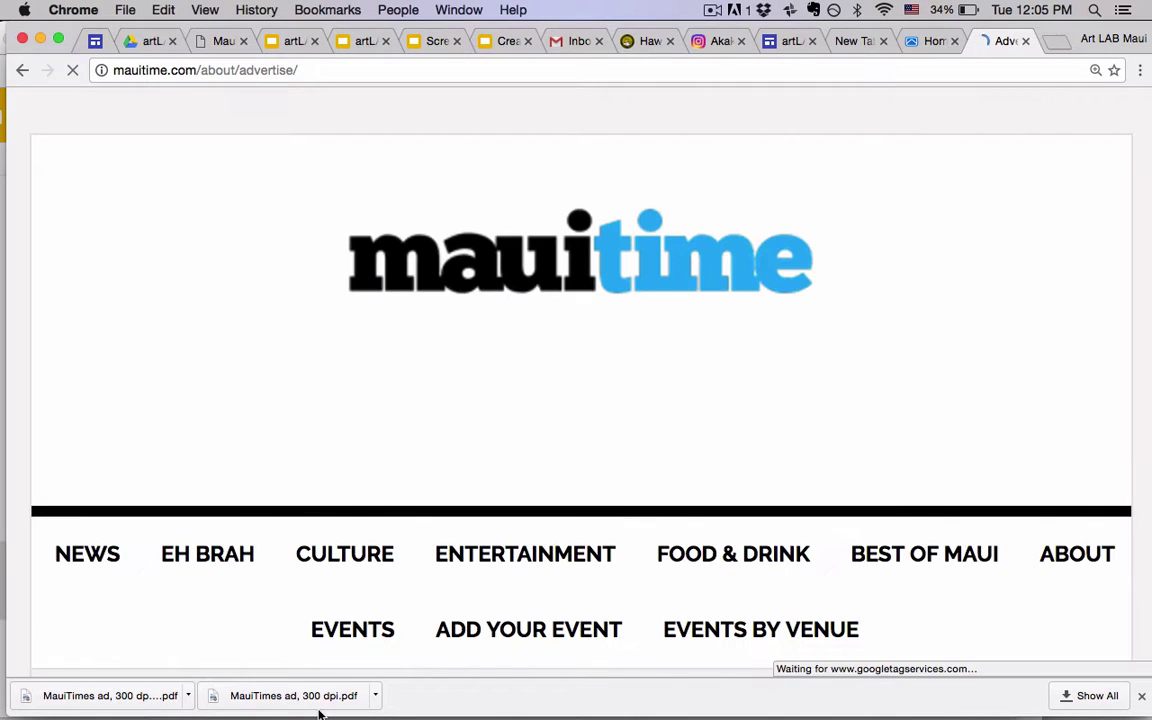
Examine the 2016 Classified Rates on the advertising page, including the box ad and business card ad sizes and prices
scroll(388, 632, "down", 10)
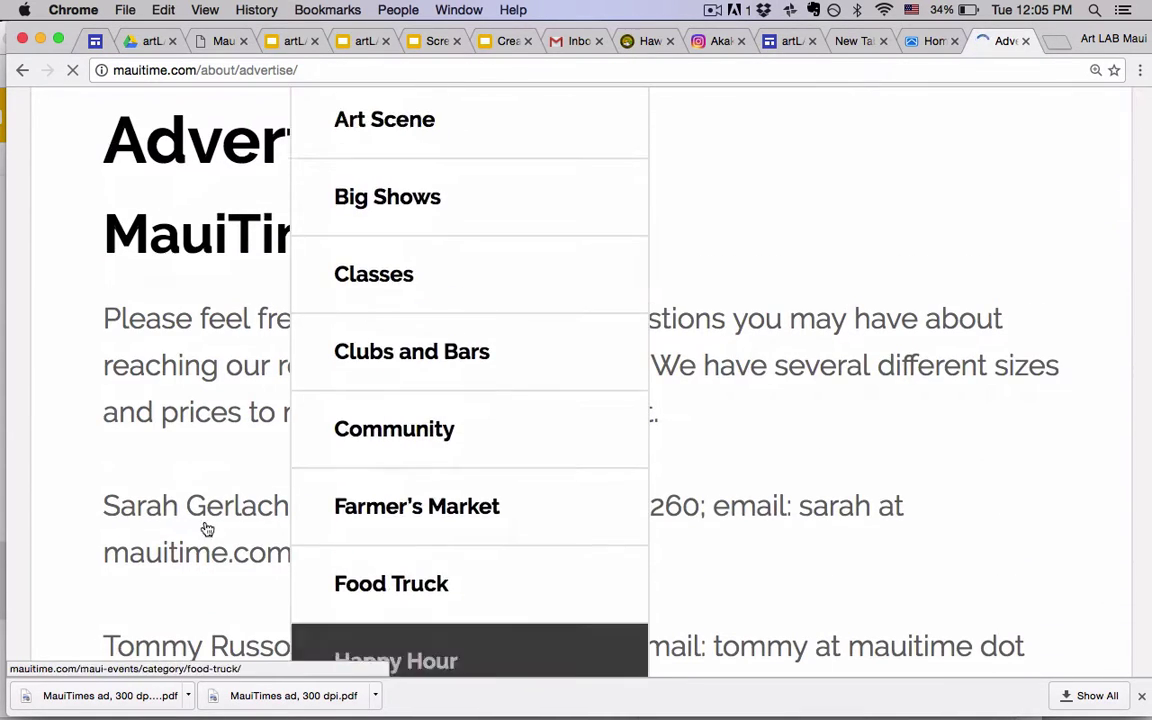
scroll(196, 519, "down", 10)
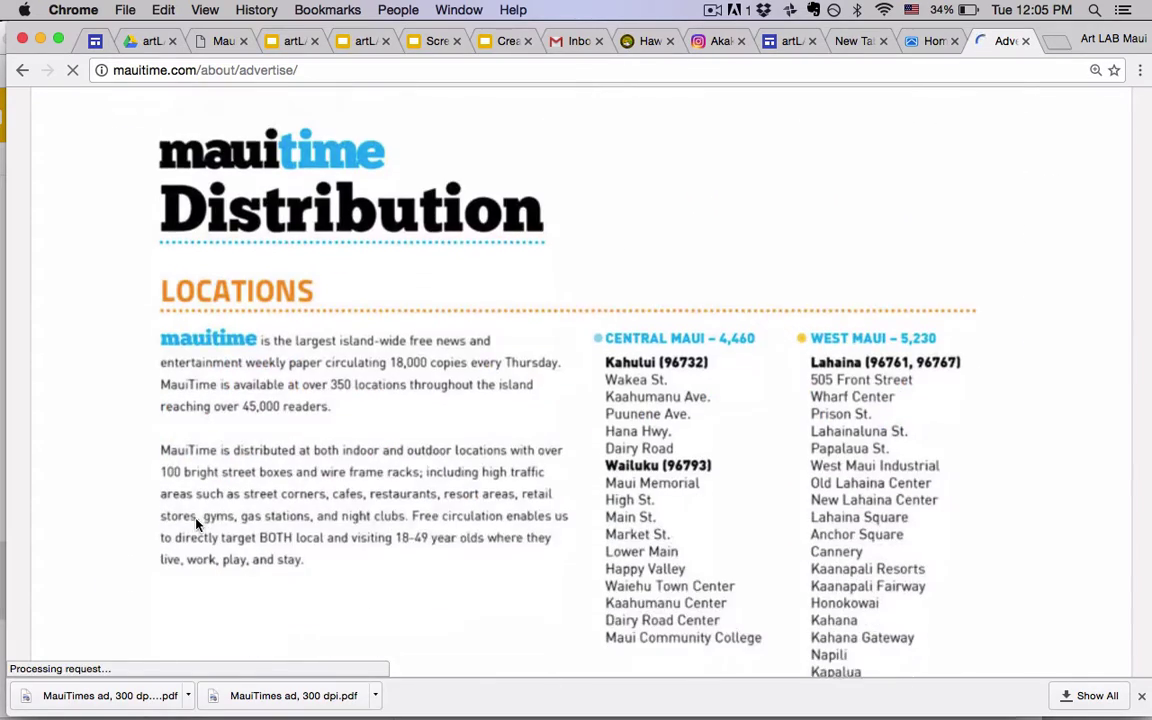
scroll(196, 524, "down", 10)
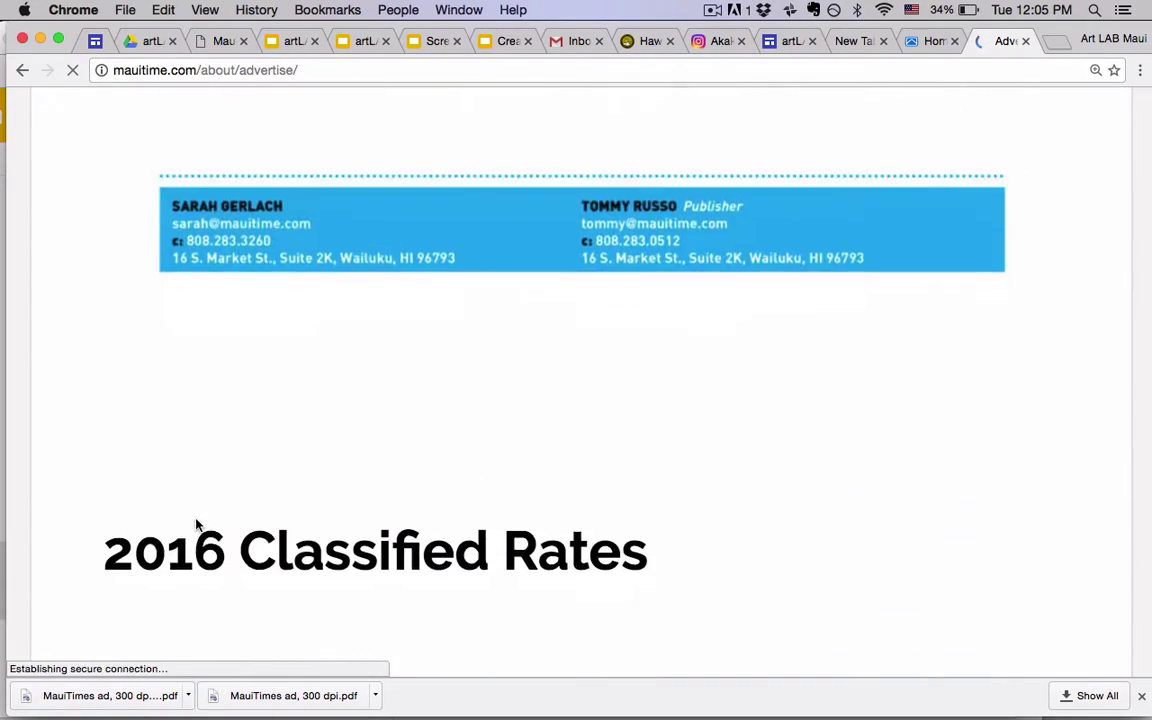
scroll(196, 524, "down", 8)
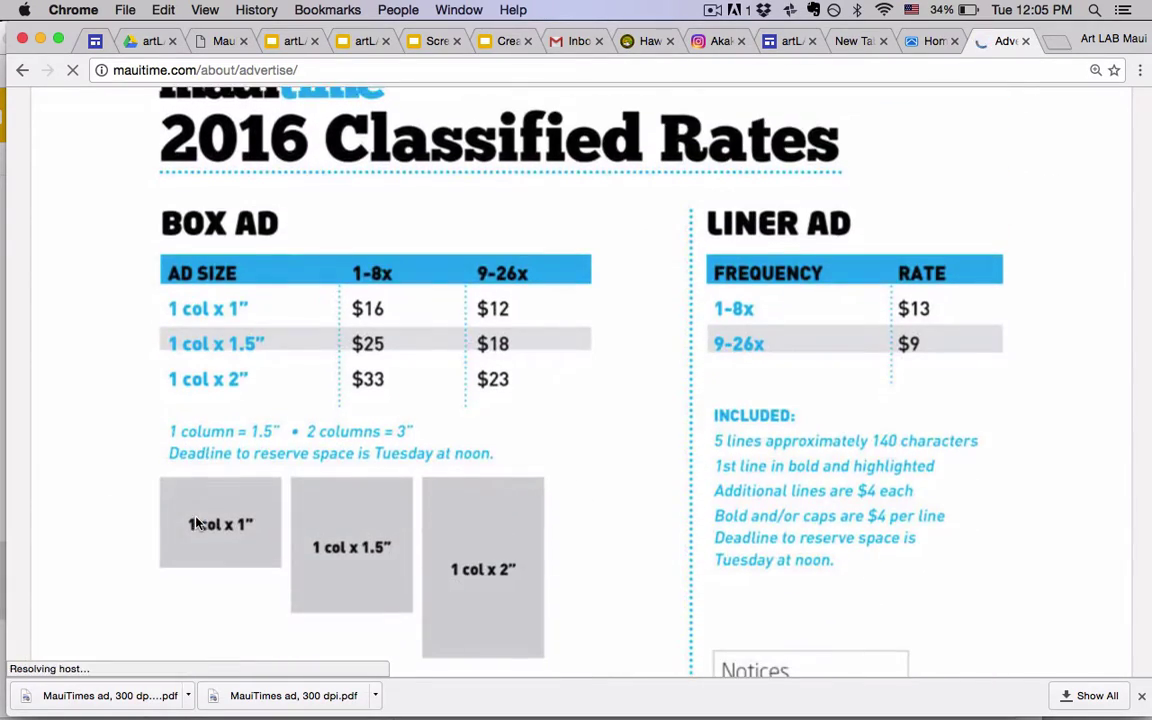
scroll(196, 522, "down", 3)
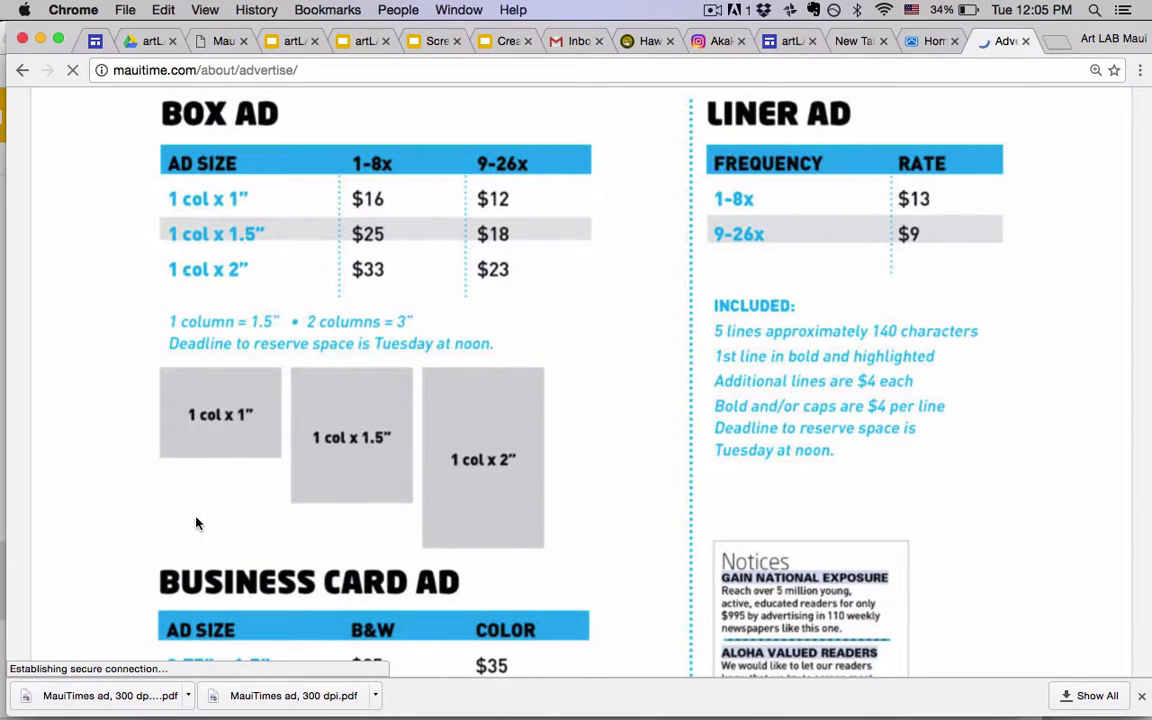
scroll(196, 522, "down", 3)
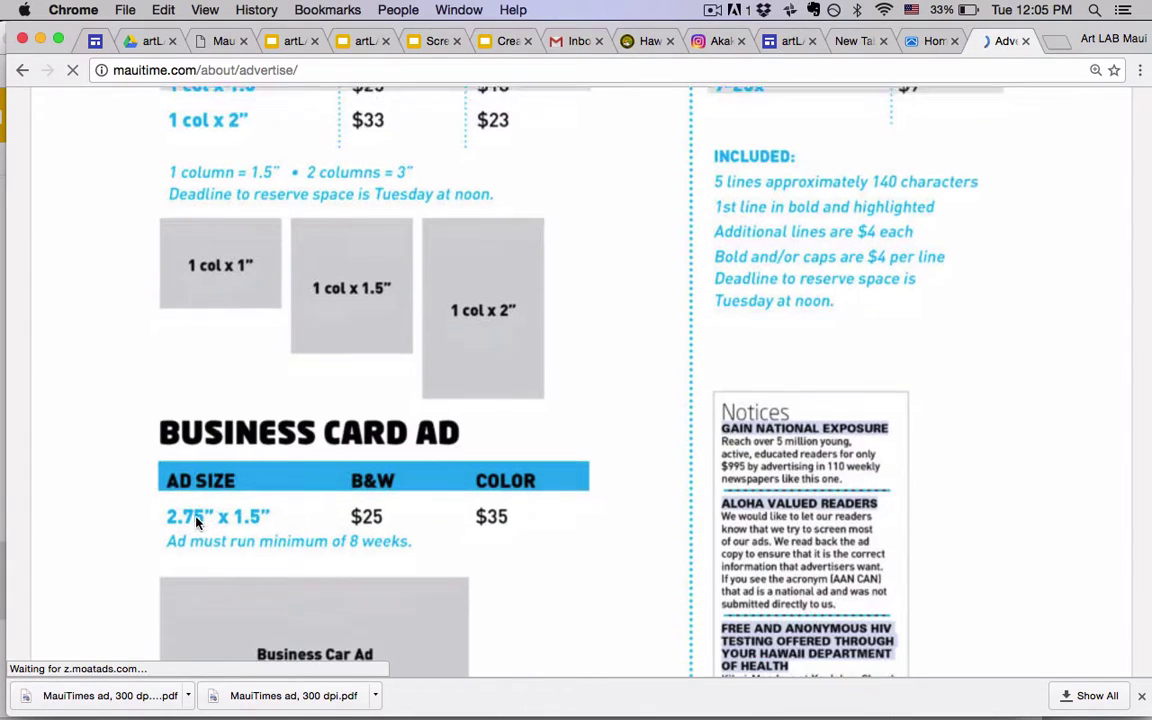
scroll(196, 522, "down", 2)
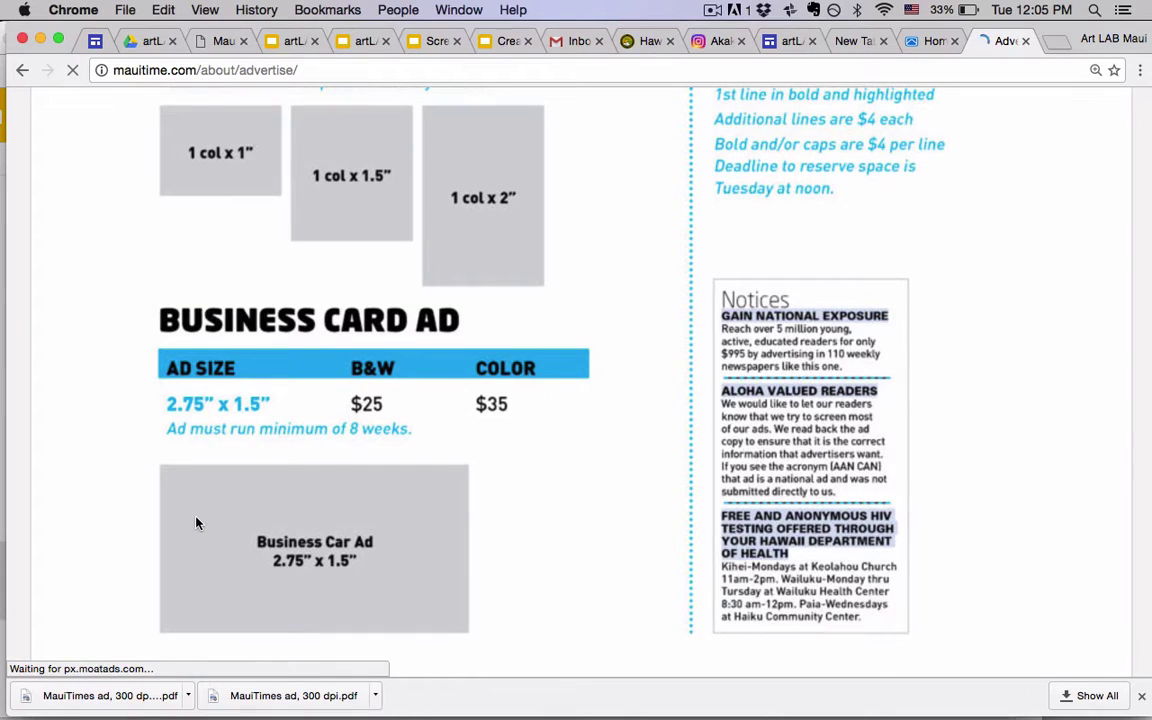
scroll(196, 522, "up", 5)
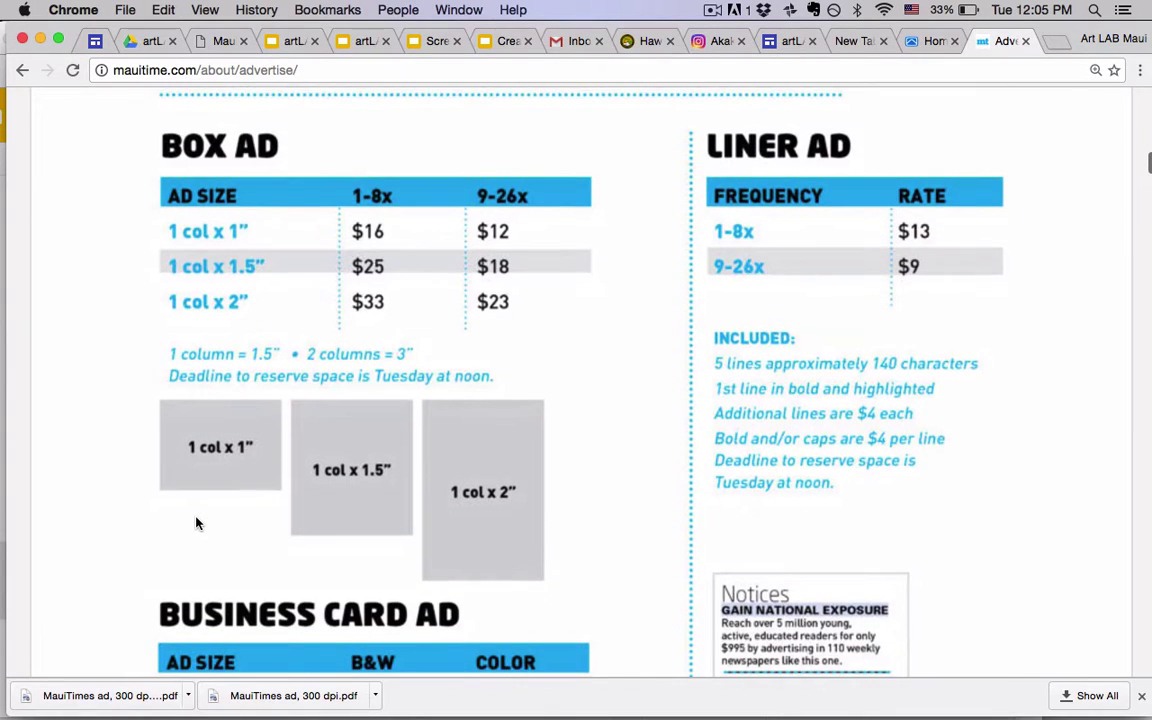
scroll(196, 522, "down", 1)
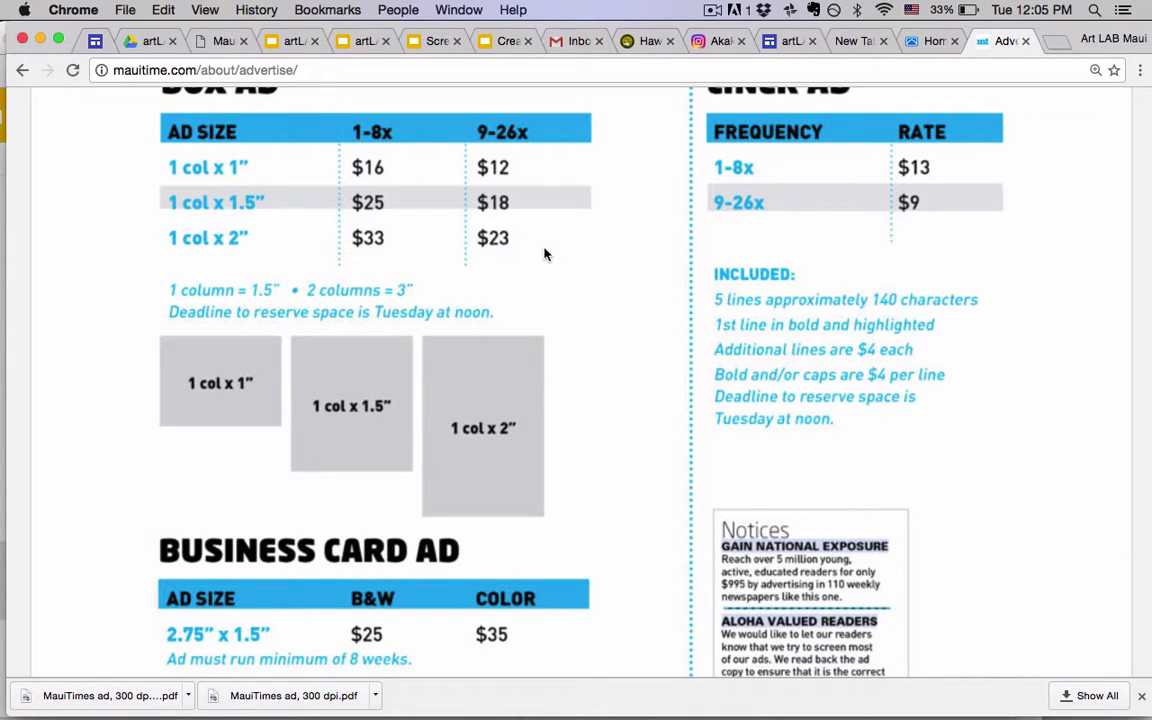
Look through the open presentations, inbox and school page to find the MauiTimes ad presentation
left_click(290, 41)
left_click(352, 44)
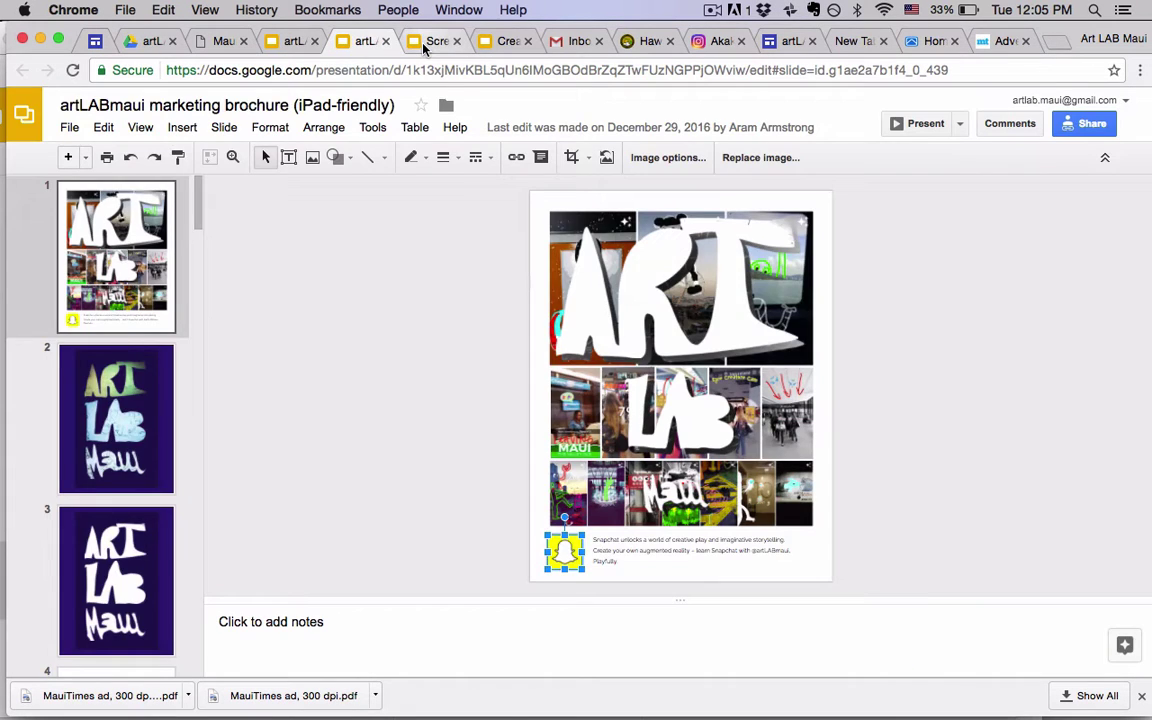
left_click(437, 43)
left_click(500, 43)
left_click(566, 43)
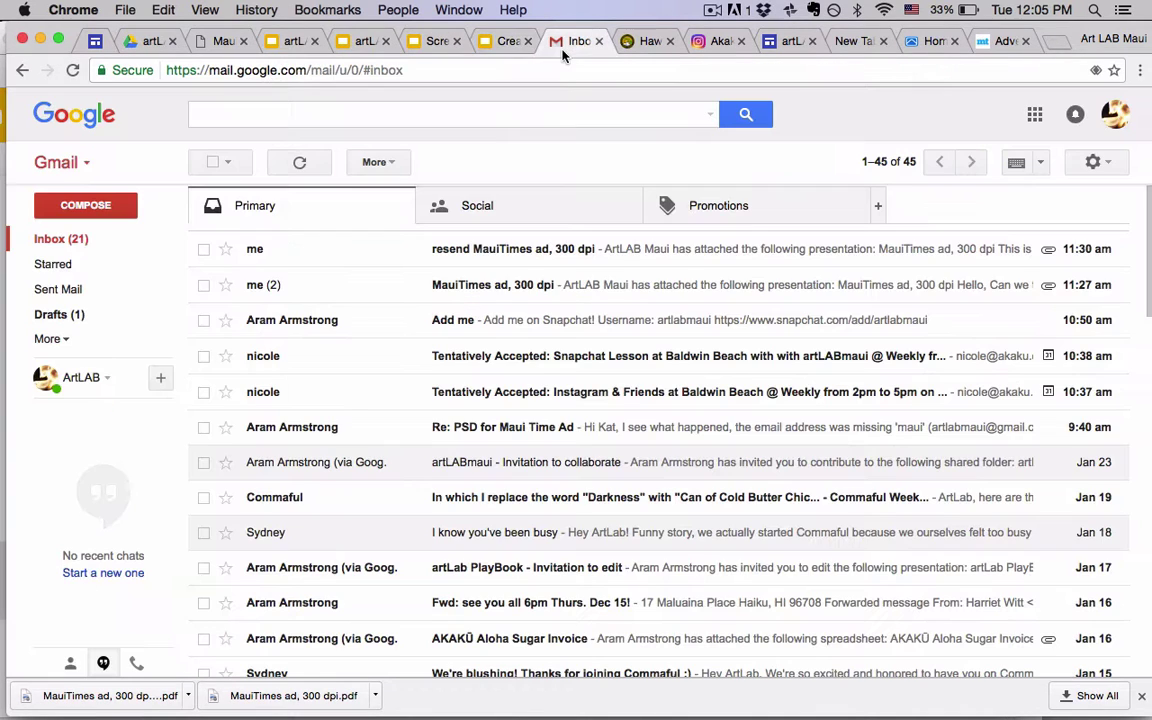
left_click(635, 45)
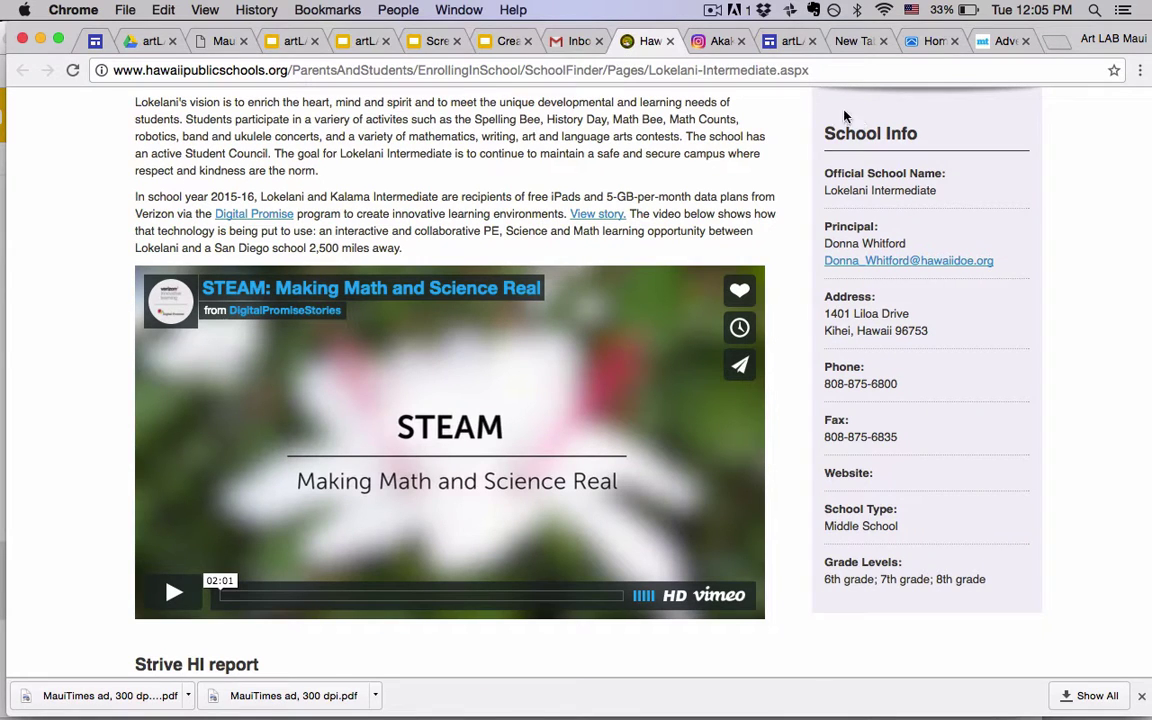
left_click(352, 43)
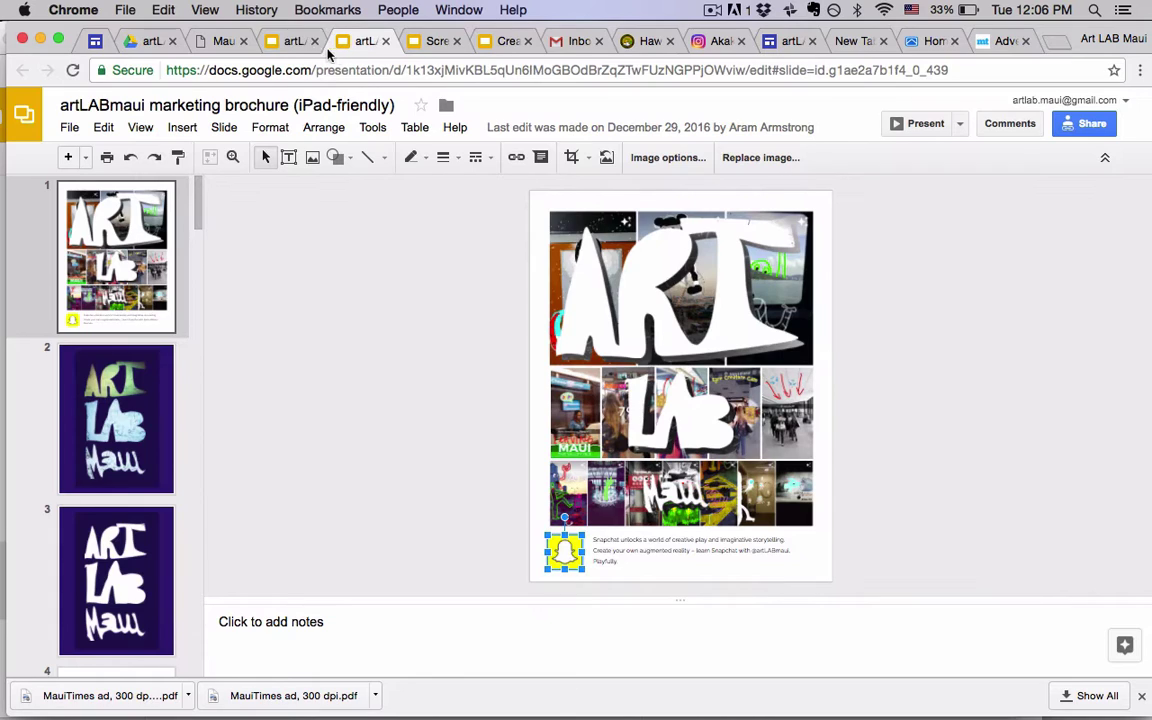
left_click(298, 43)
left_click(436, 42)
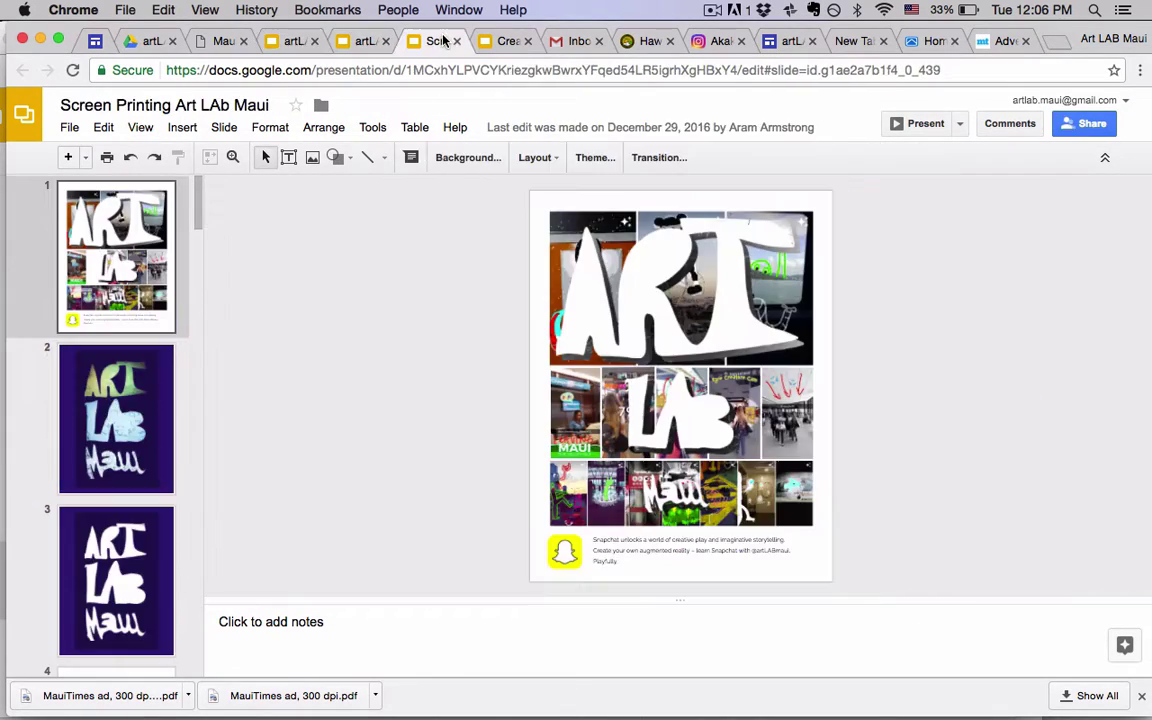
left_click(495, 43)
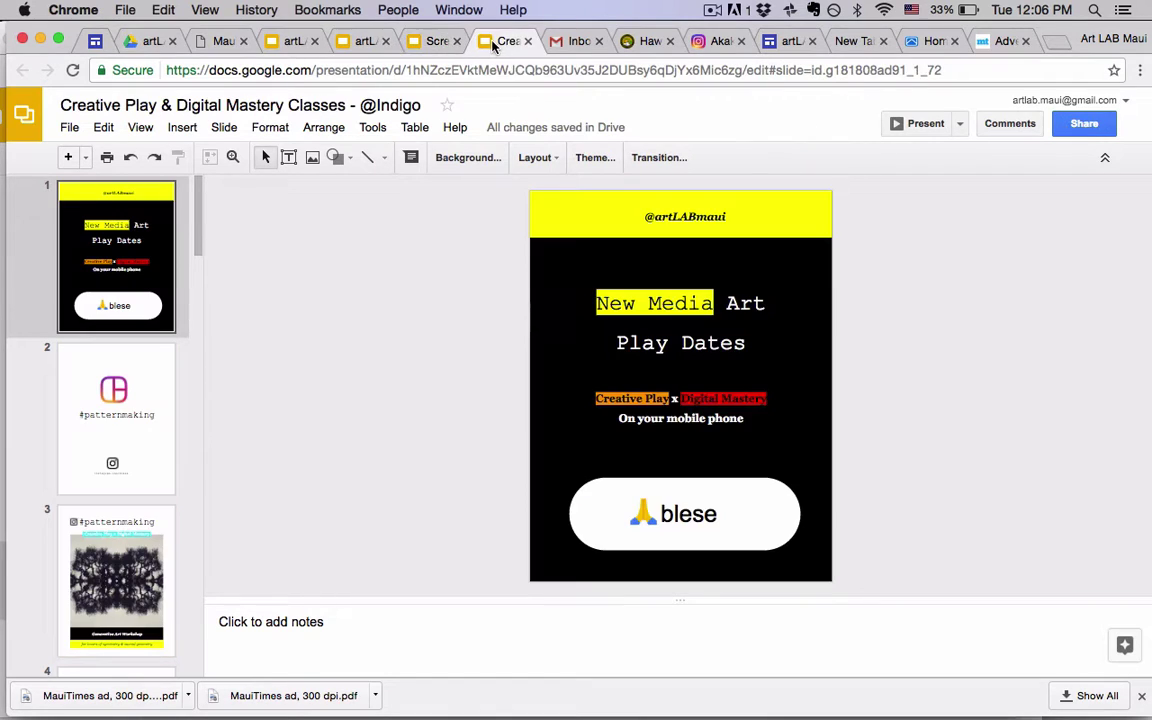
left_click(148, 42)
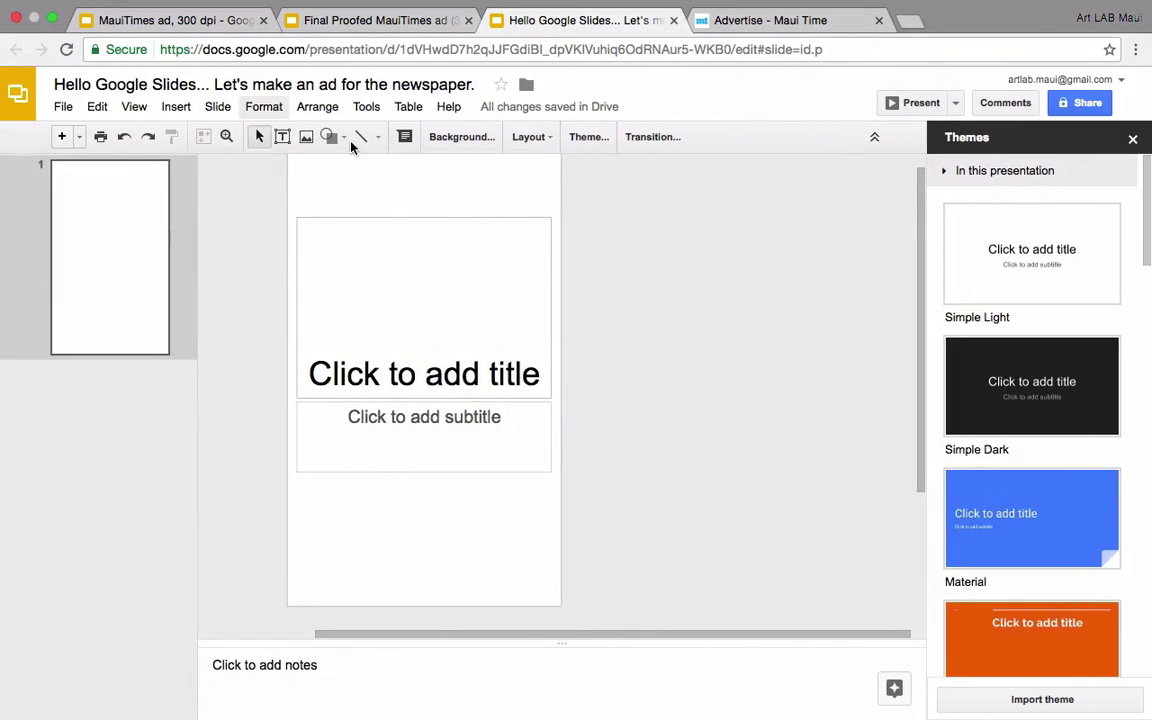
View the "MauiTimes ad, 300 dpi" and "Final Proofed MauiTimes ad (300 dpi)" presentations, clearing the headline selection in the proofed ad
left_click(408, 19)
left_click(200, 22)
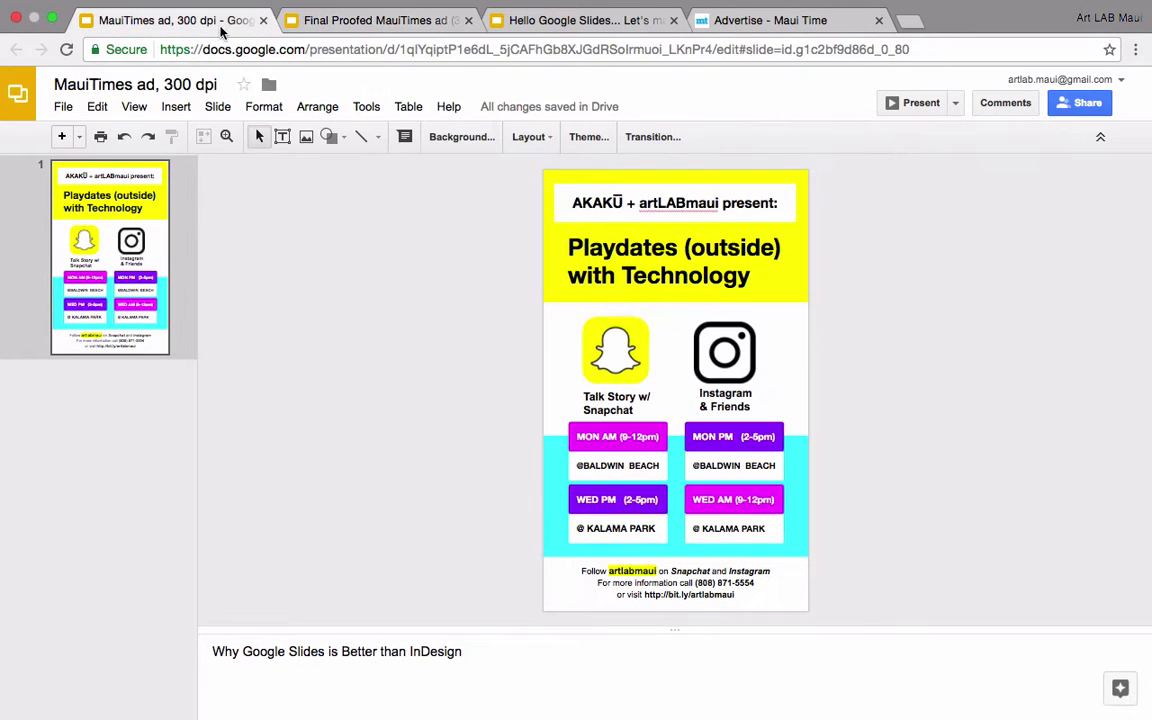
left_click(311, 28)
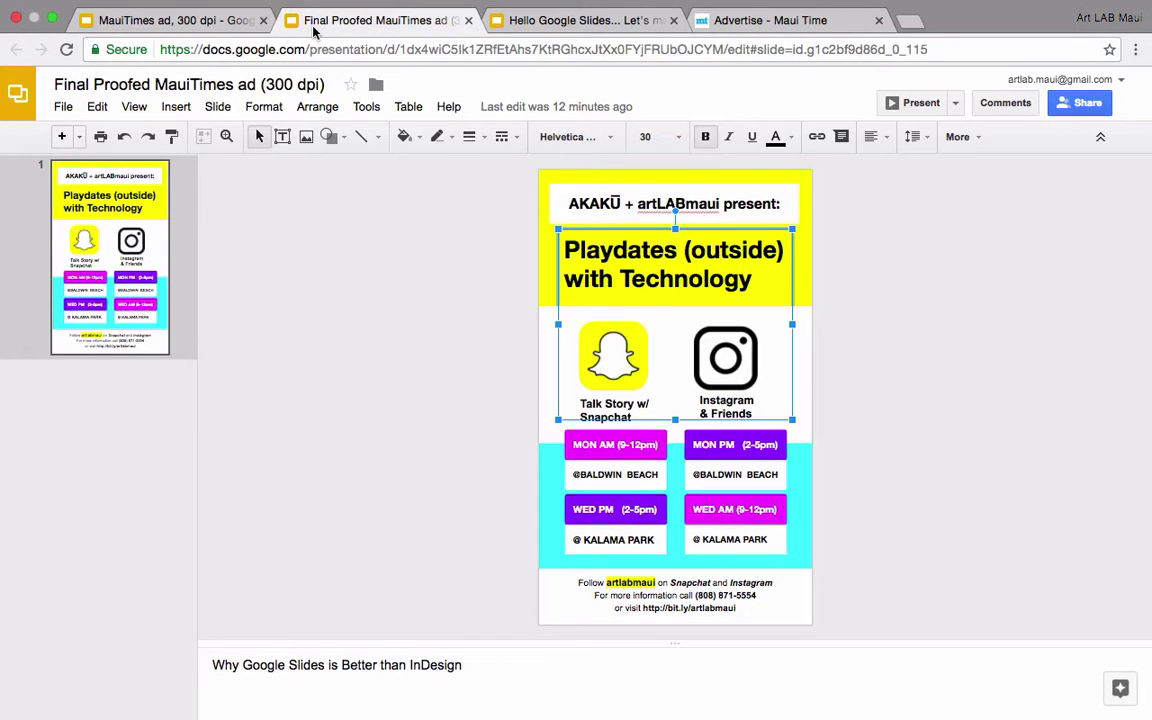
left_click(347, 251)
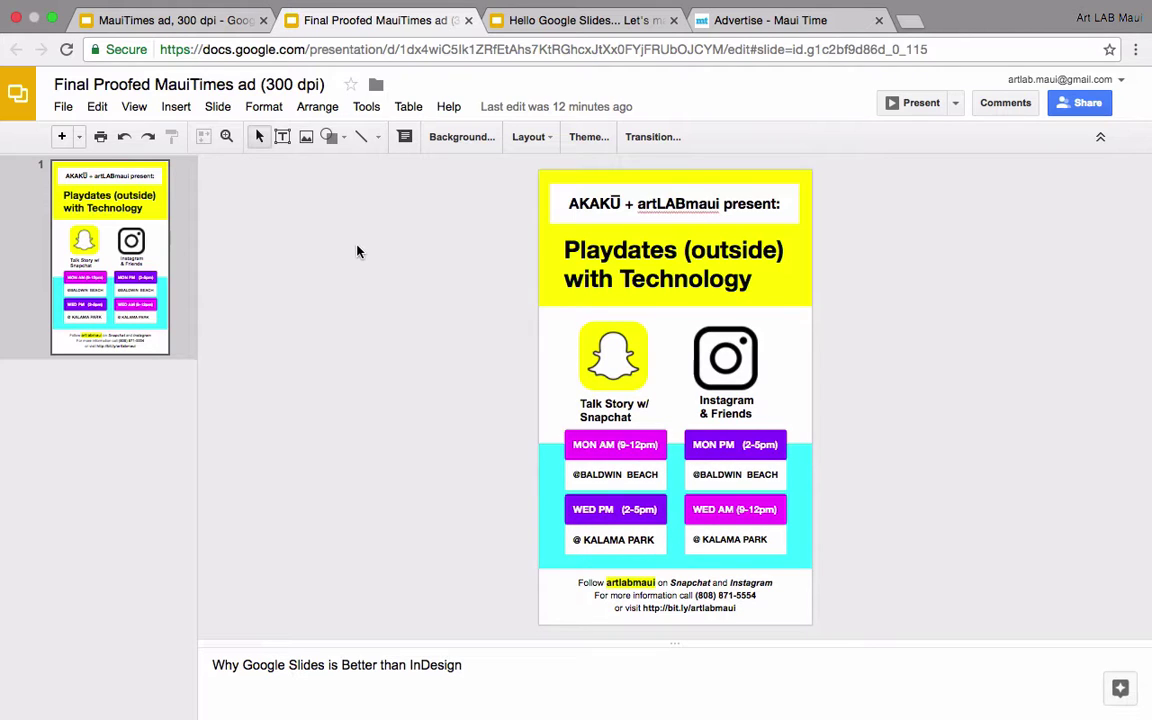
Return to the Maui Time advertising page and review the box ad sizes and column widths against the business card ad
left_click(823, 19)
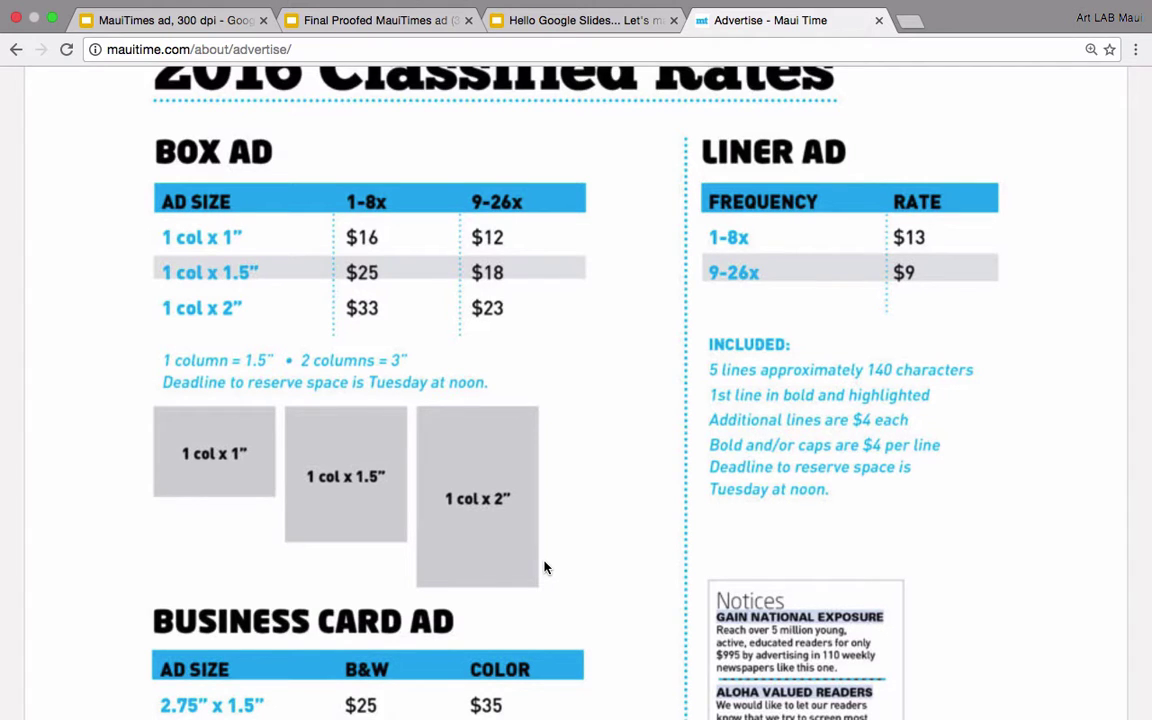
scroll(544, 567, "down", 3)
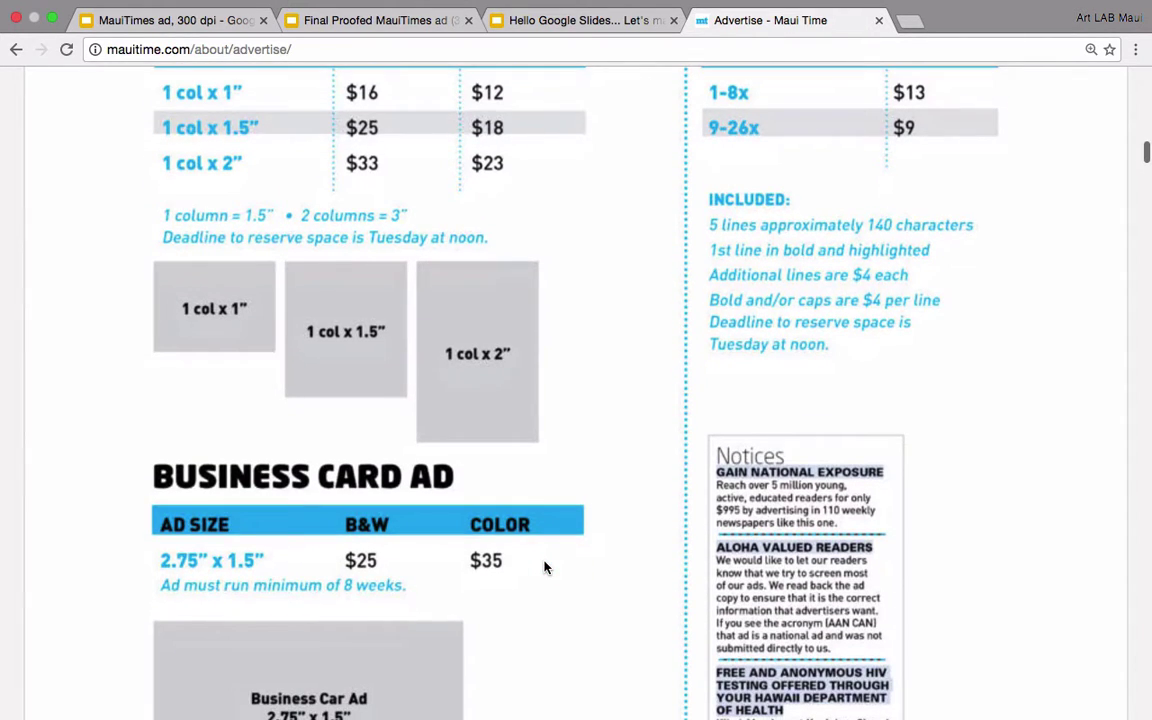
key("super+minus")
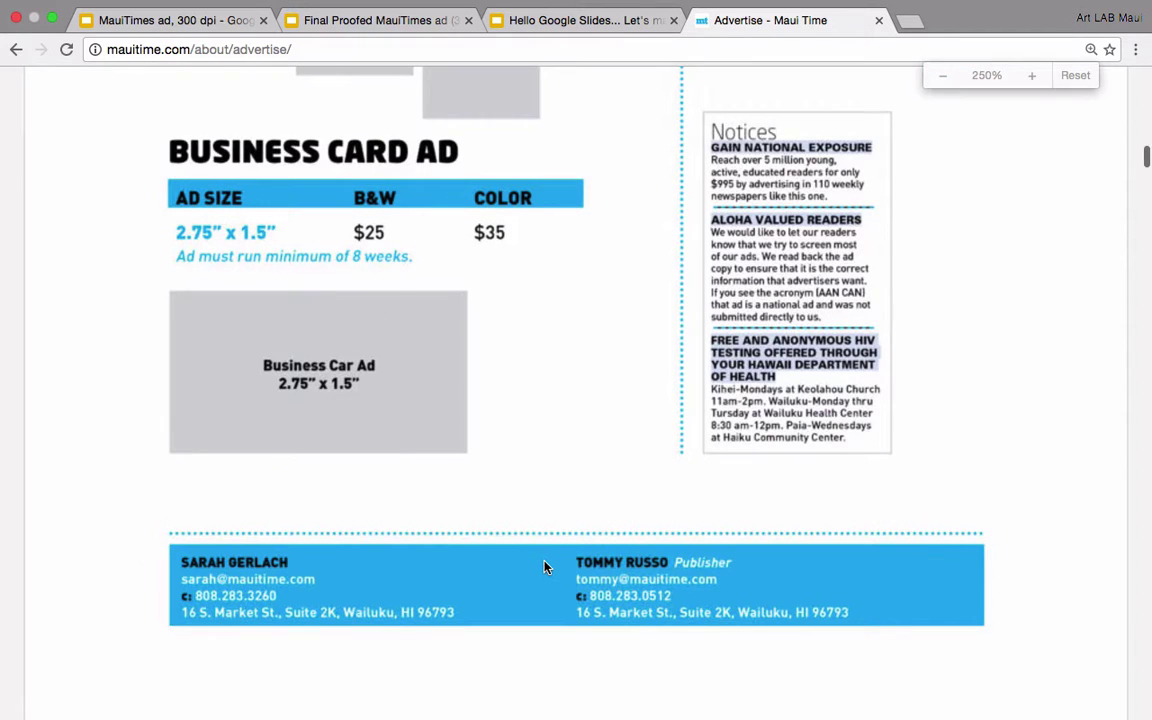
key("super+equal")
scroll(544, 567, "down", 1)
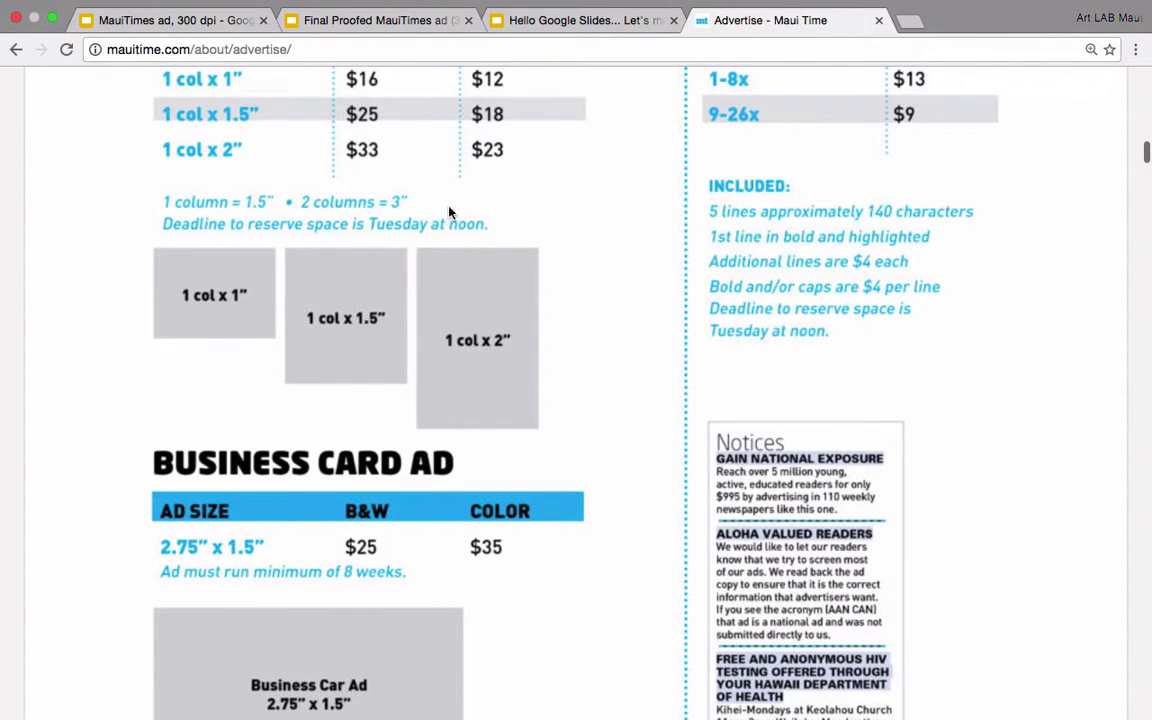
mouse_move(488, 712)
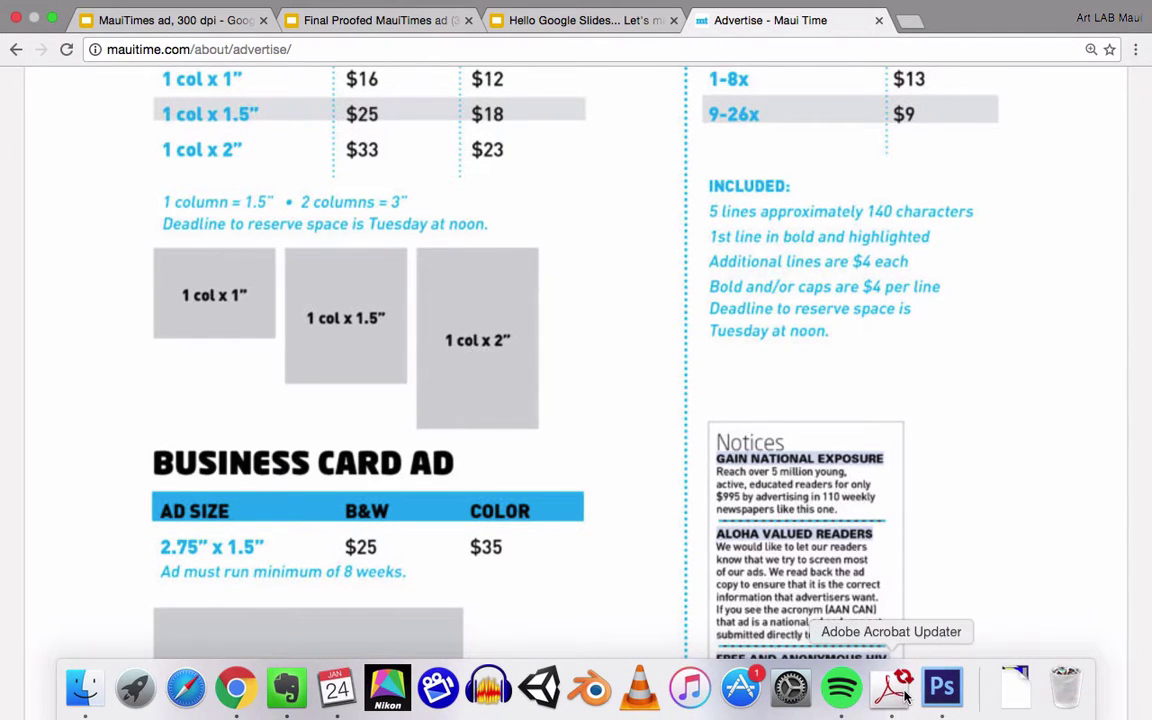
Switch to Photoshop and start a 1.5 by 2.5 inch new document at 300 pixels/inch, changing its dimension units to pixels
left_click(943, 690)
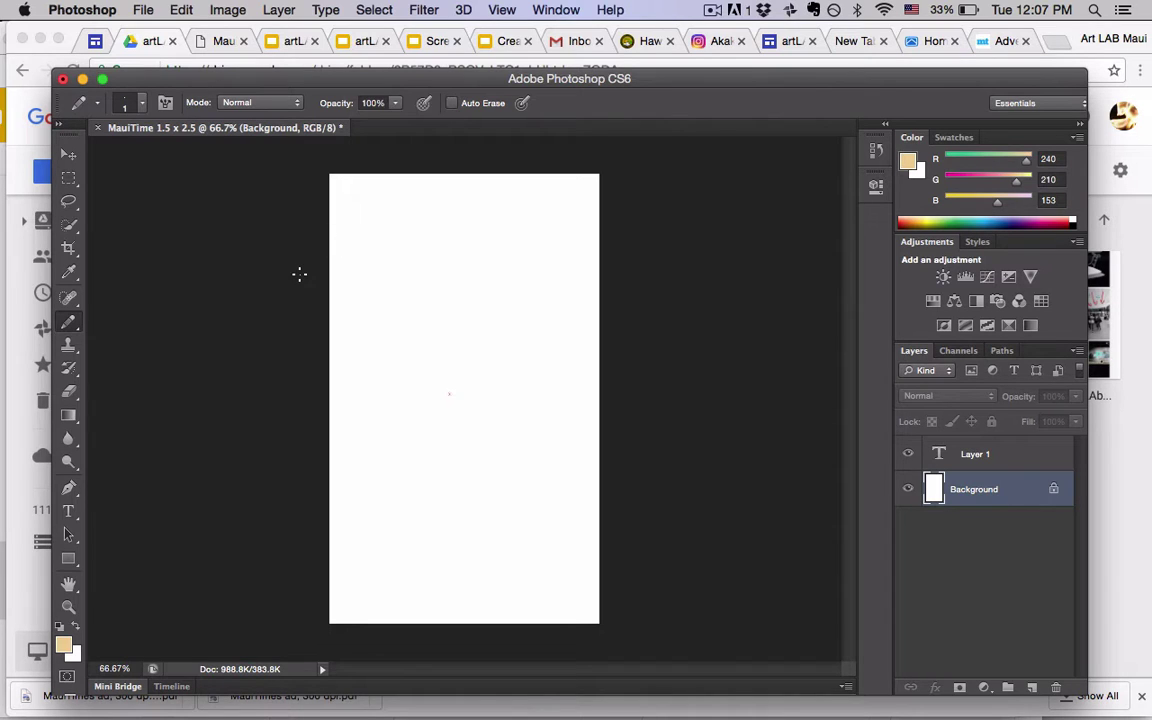
left_click(145, 11)
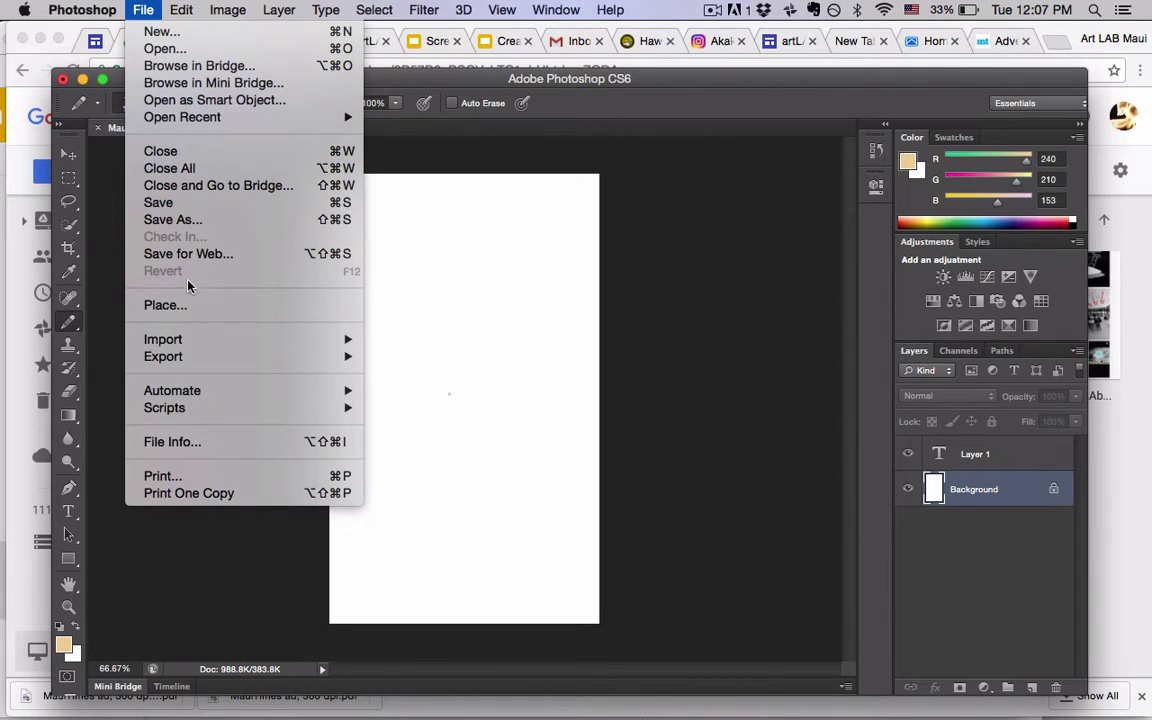
left_click(200, 43)
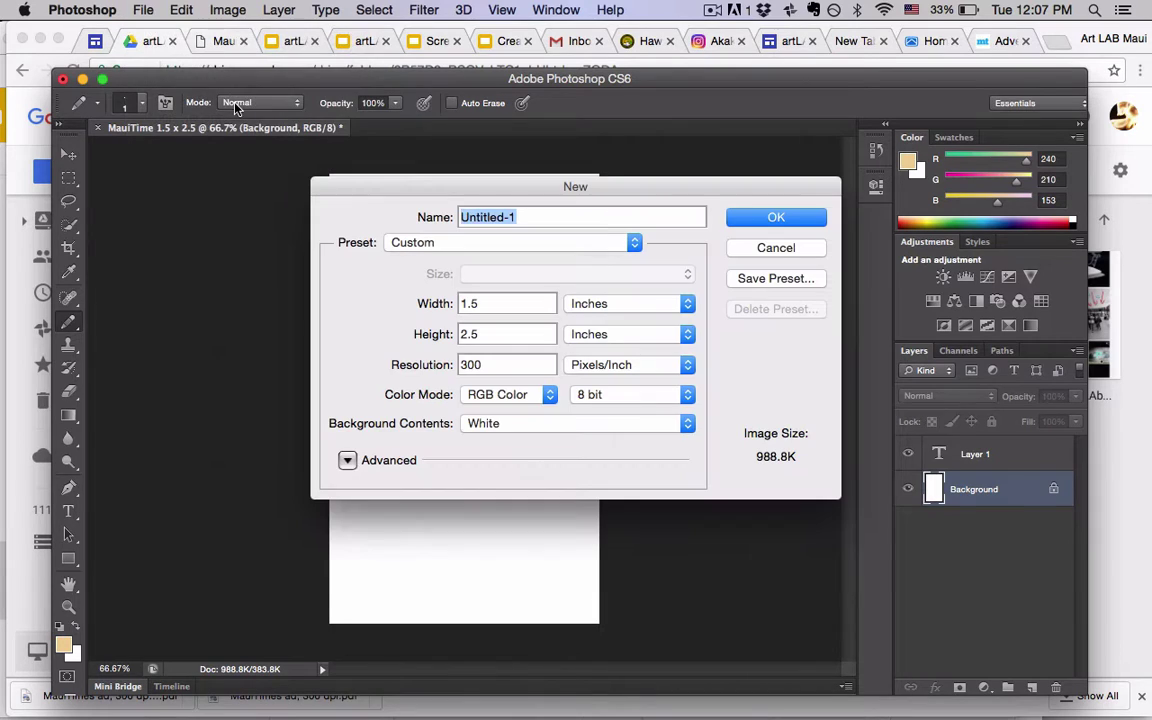
double_click(504, 365)
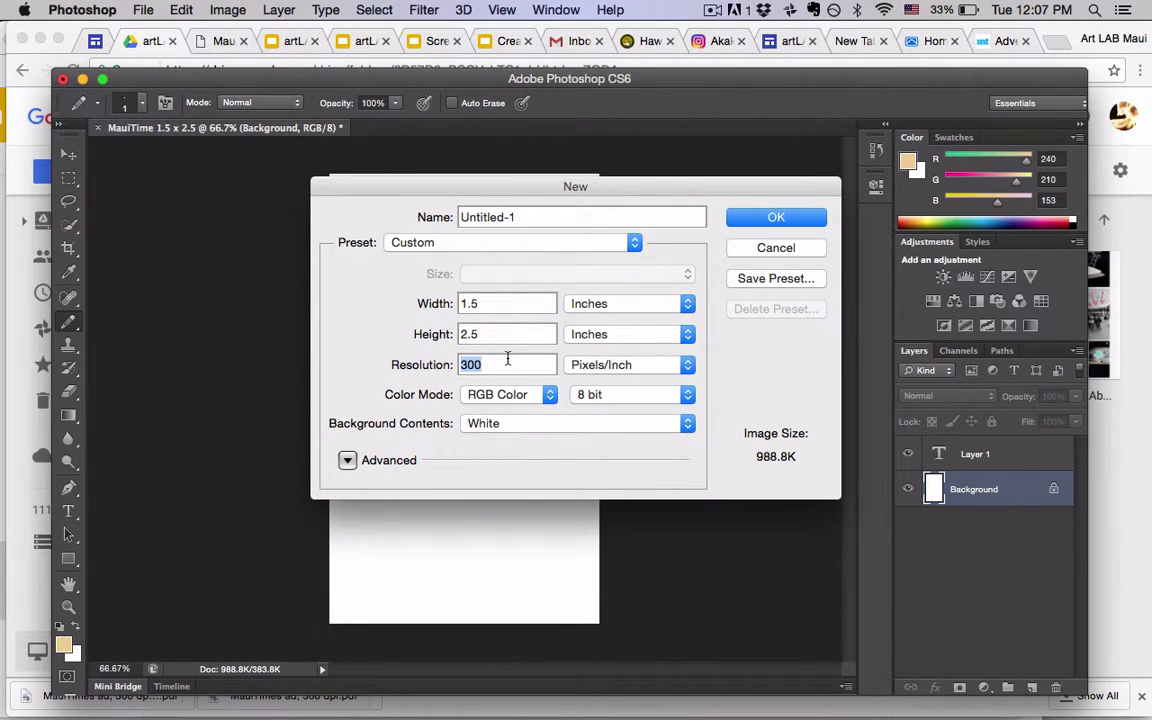
left_click(509, 358)
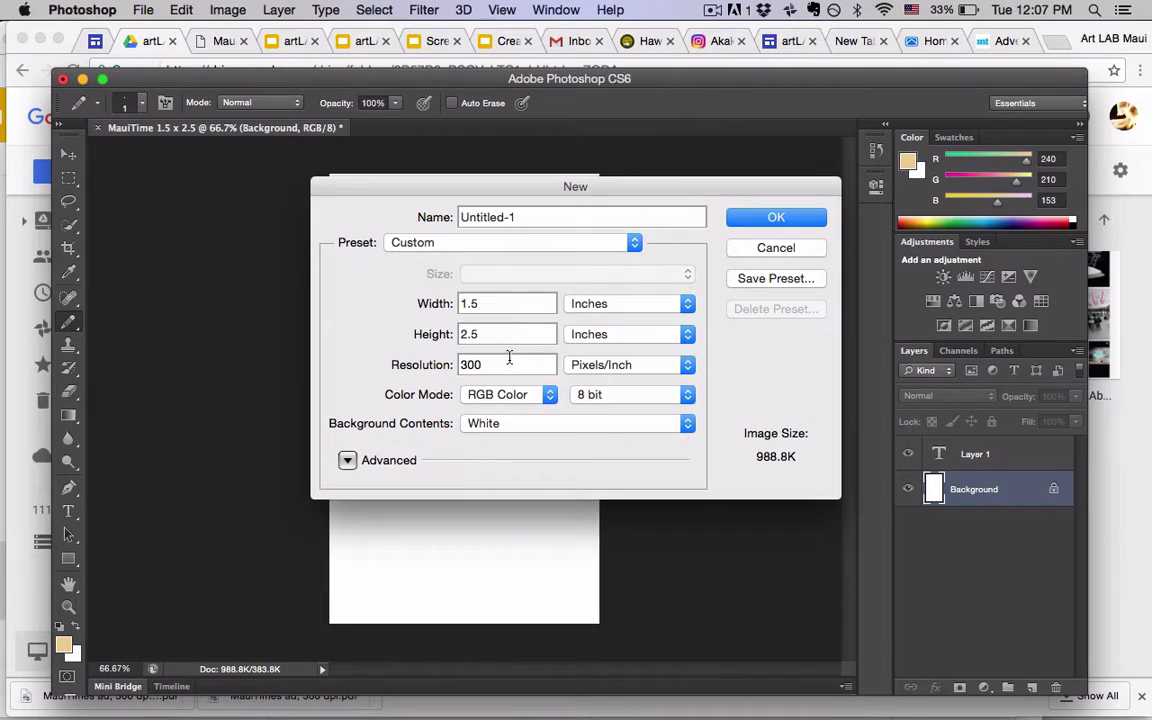
left_click(619, 311)
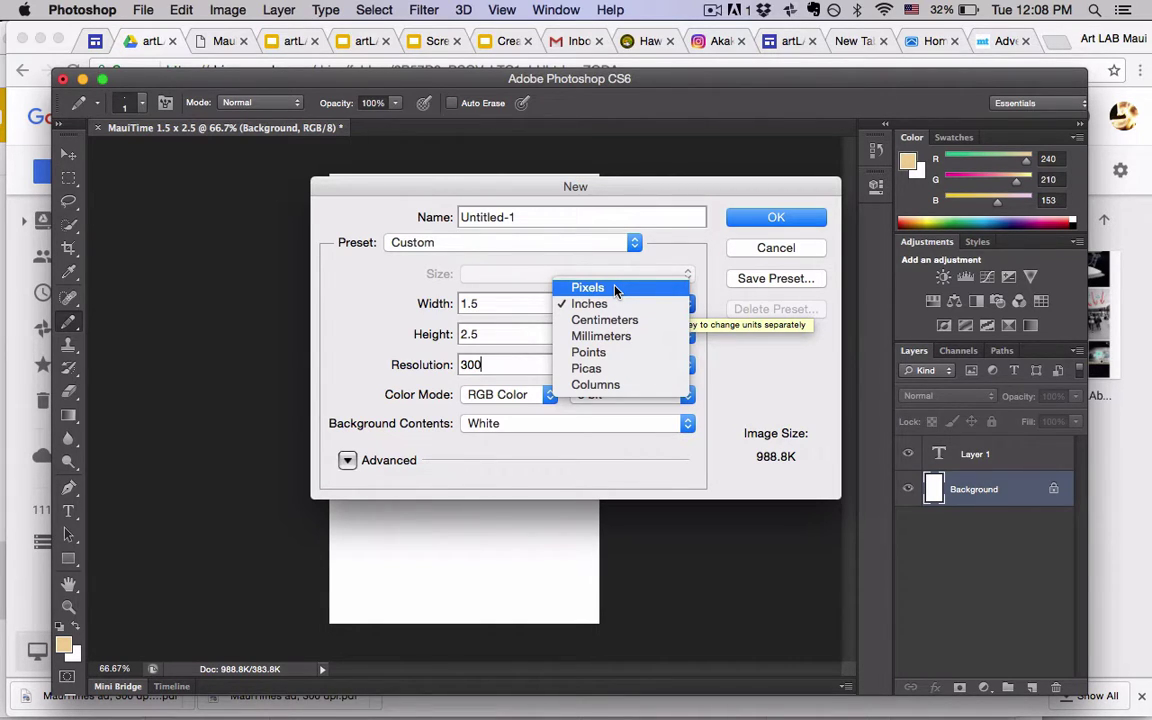
left_click(615, 289)
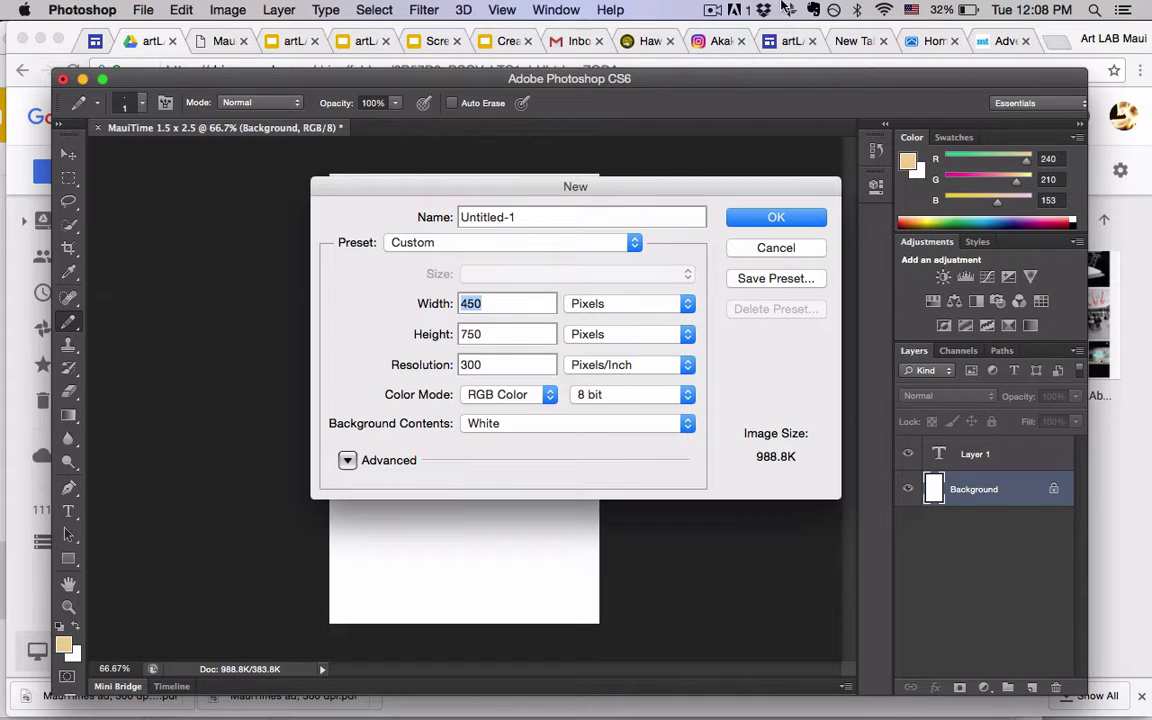
Clip the new document settings as a rectangular screen capture with the Evernote helper, dismissing the helper without saving the note
left_click(813, 10)
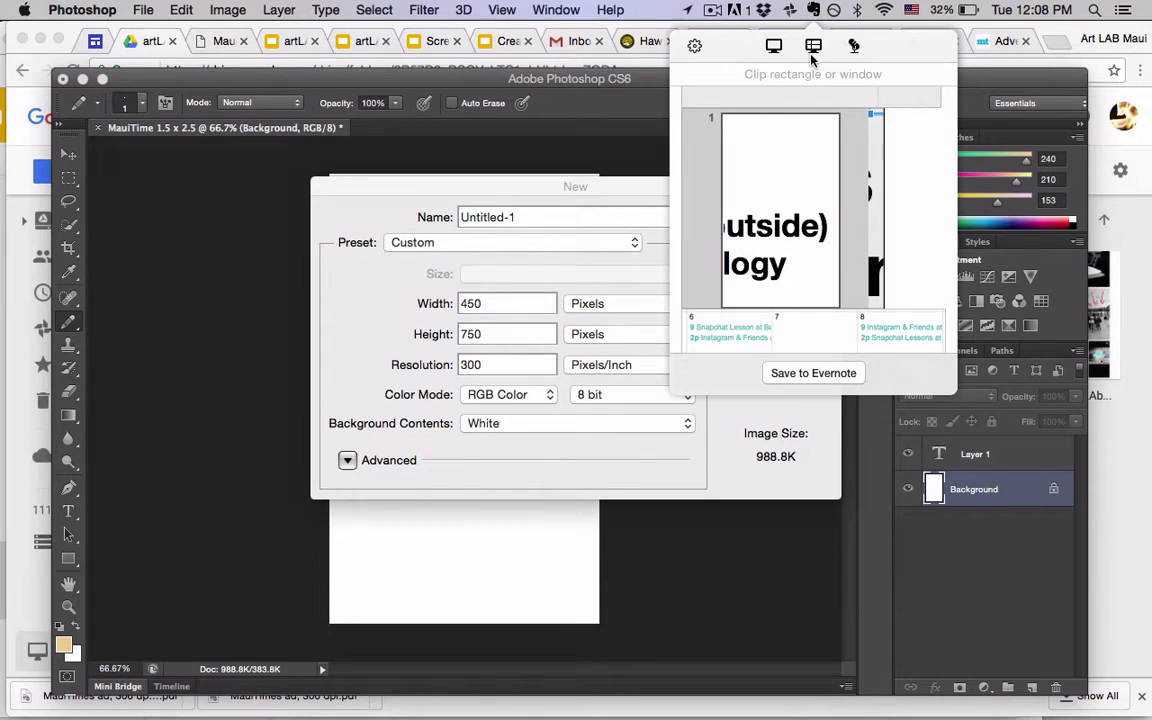
left_click(814, 47)
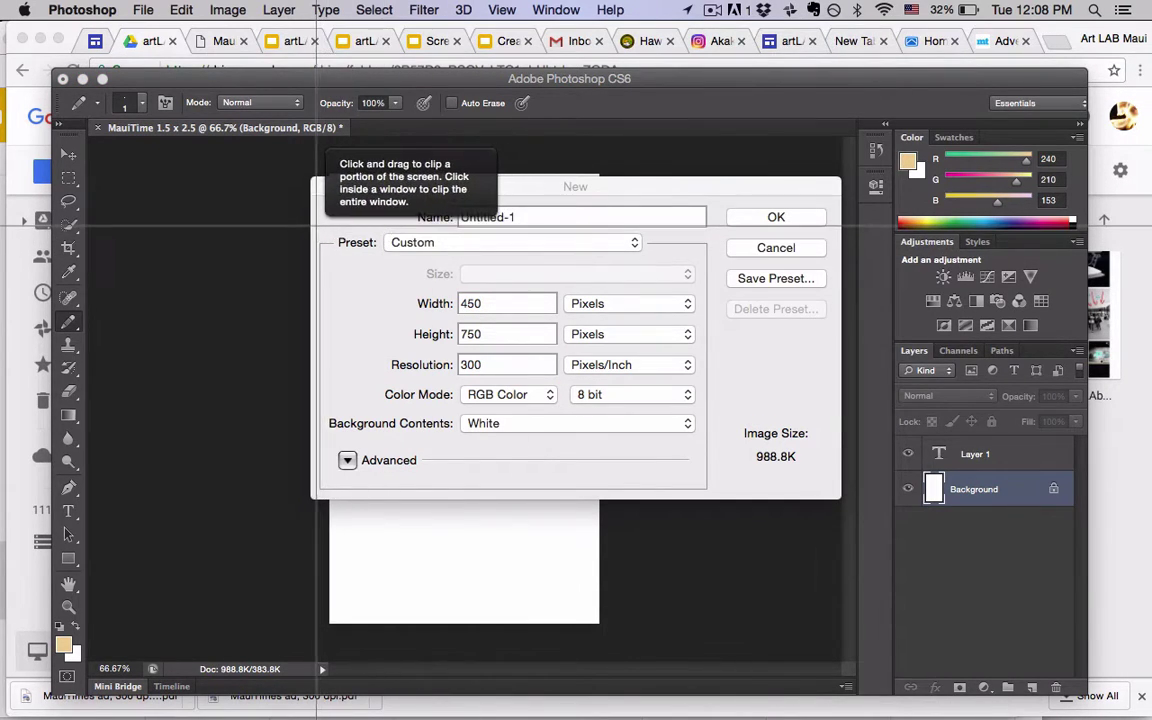
left_click_drag(314, 228, 681, 467)
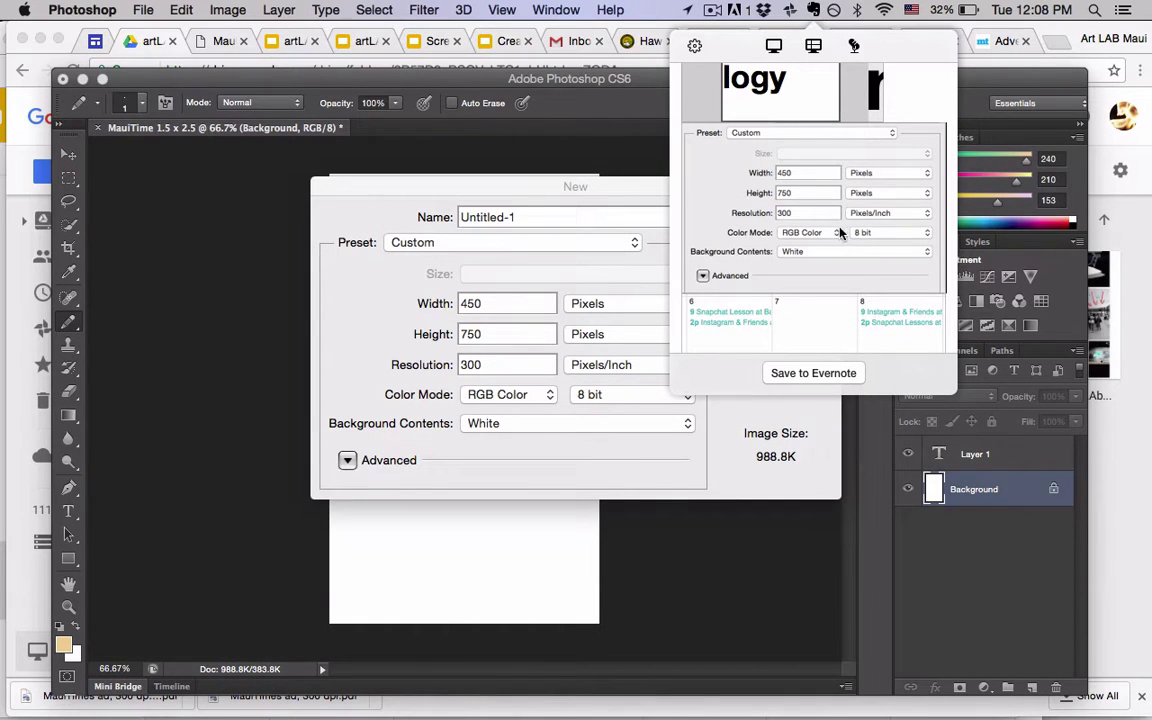
left_click(535, 266)
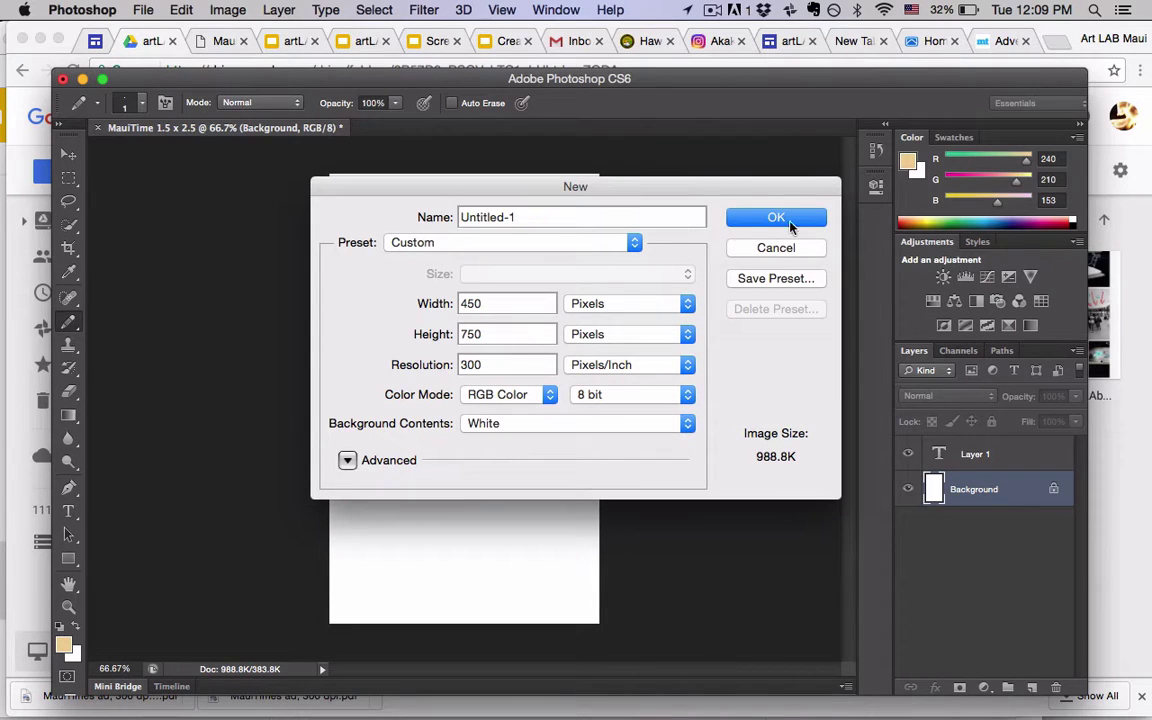
left_click(814, 10)
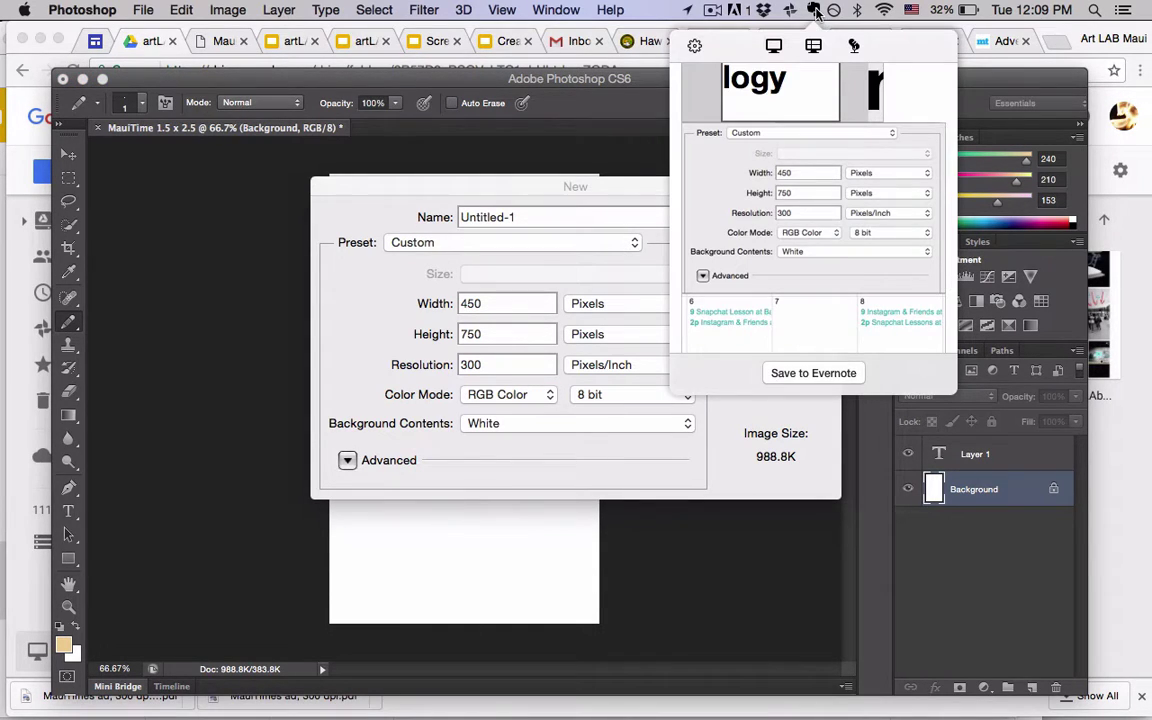
left_click(815, 12)
left_click(621, 191)
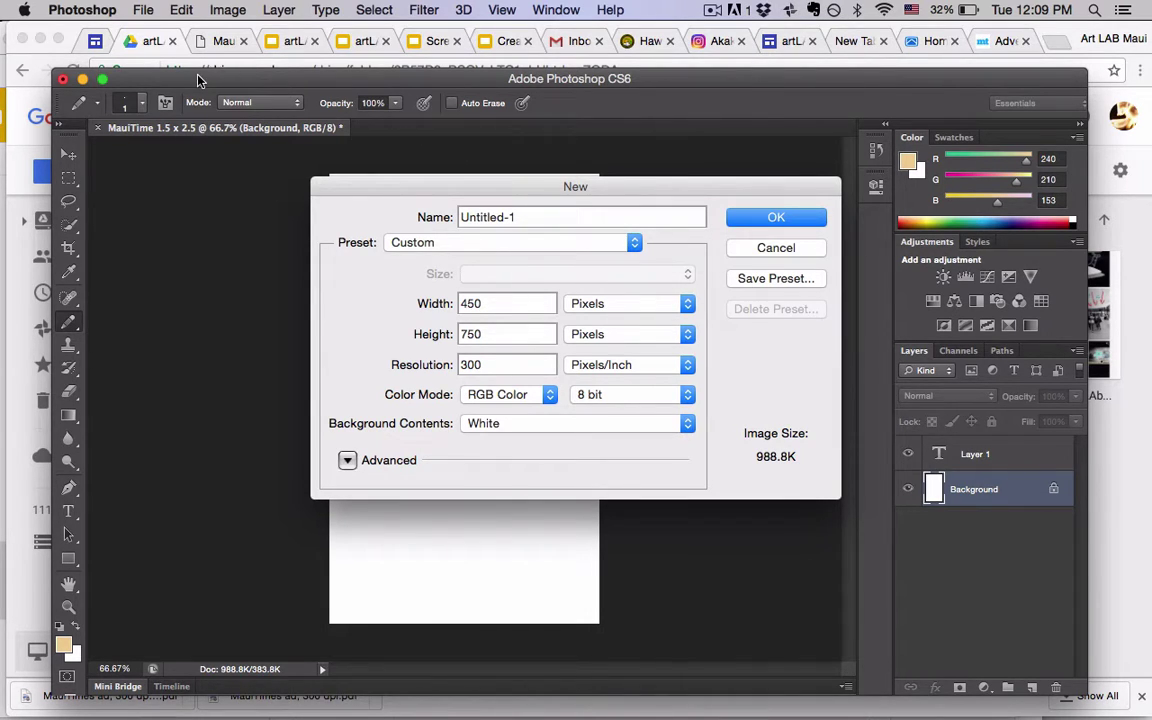
left_click(143, 10)
left_click(178, 10)
left_click(215, 12)
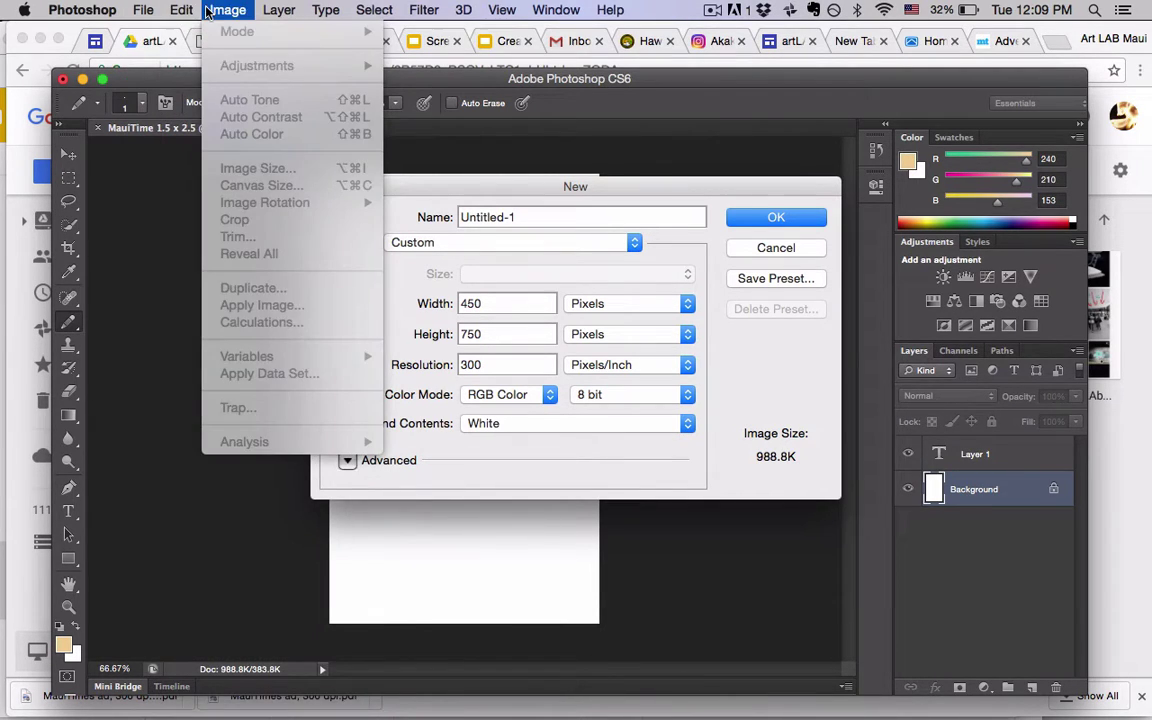
left_click(210, 10)
left_click(141, 10)
left_click(141, 10)
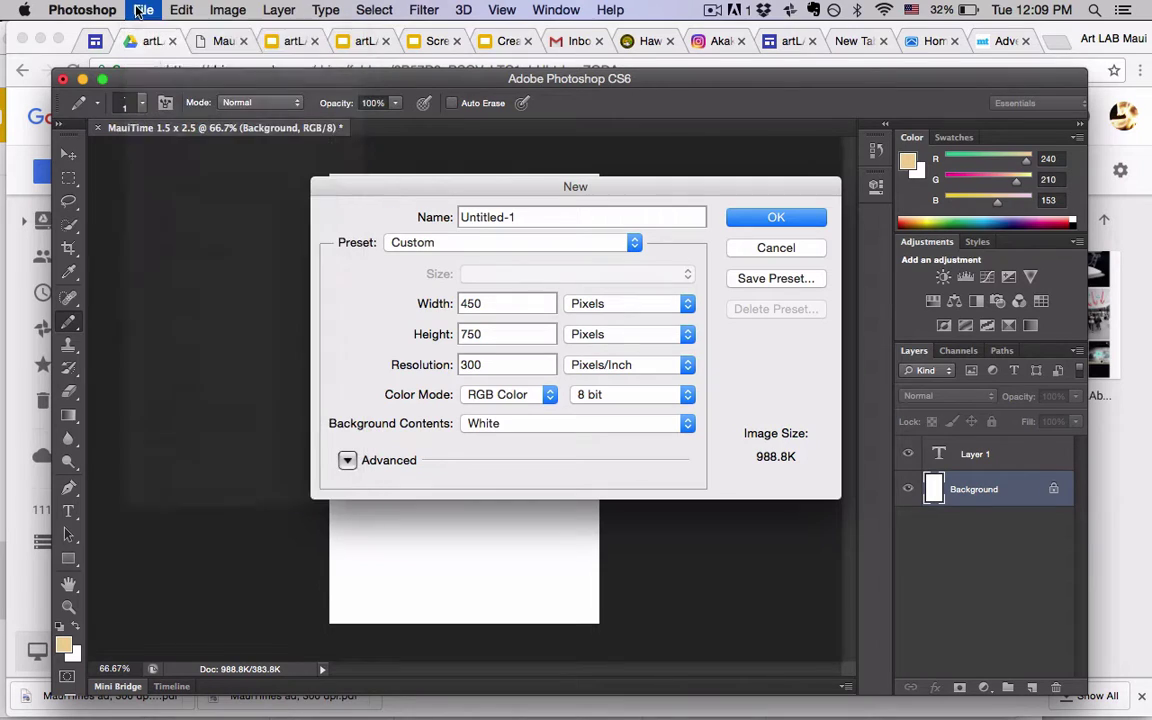
left_click(139, 10)
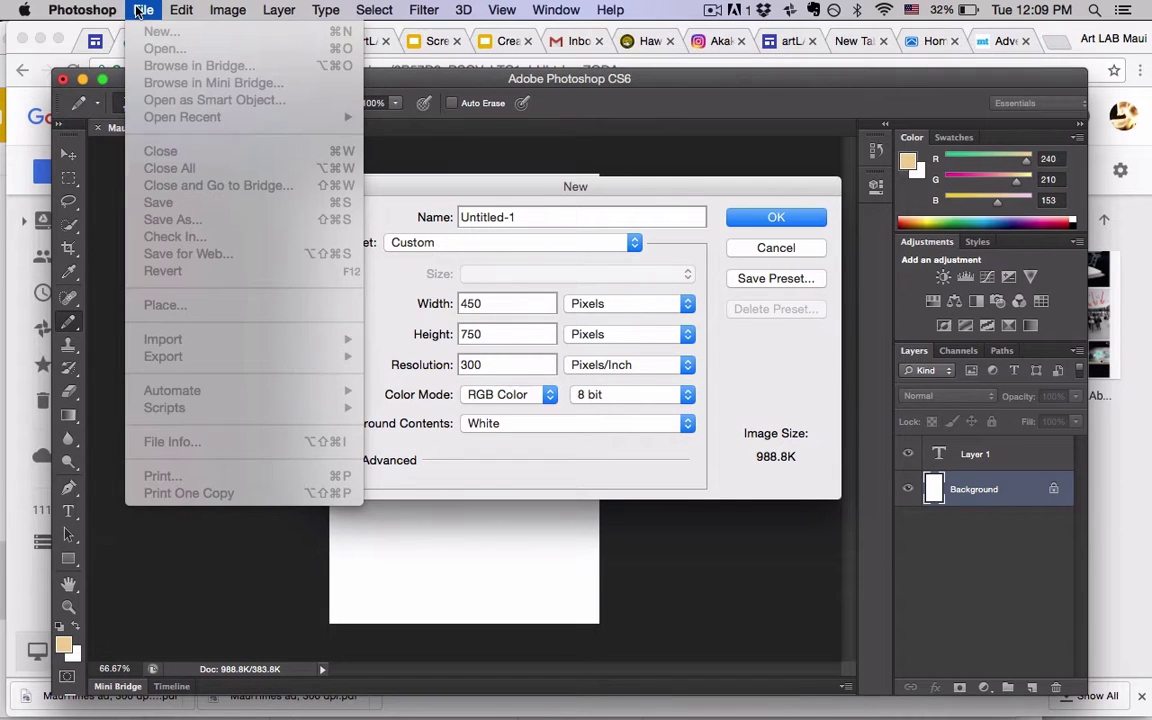
left_click(139, 10)
left_click(80, 10)
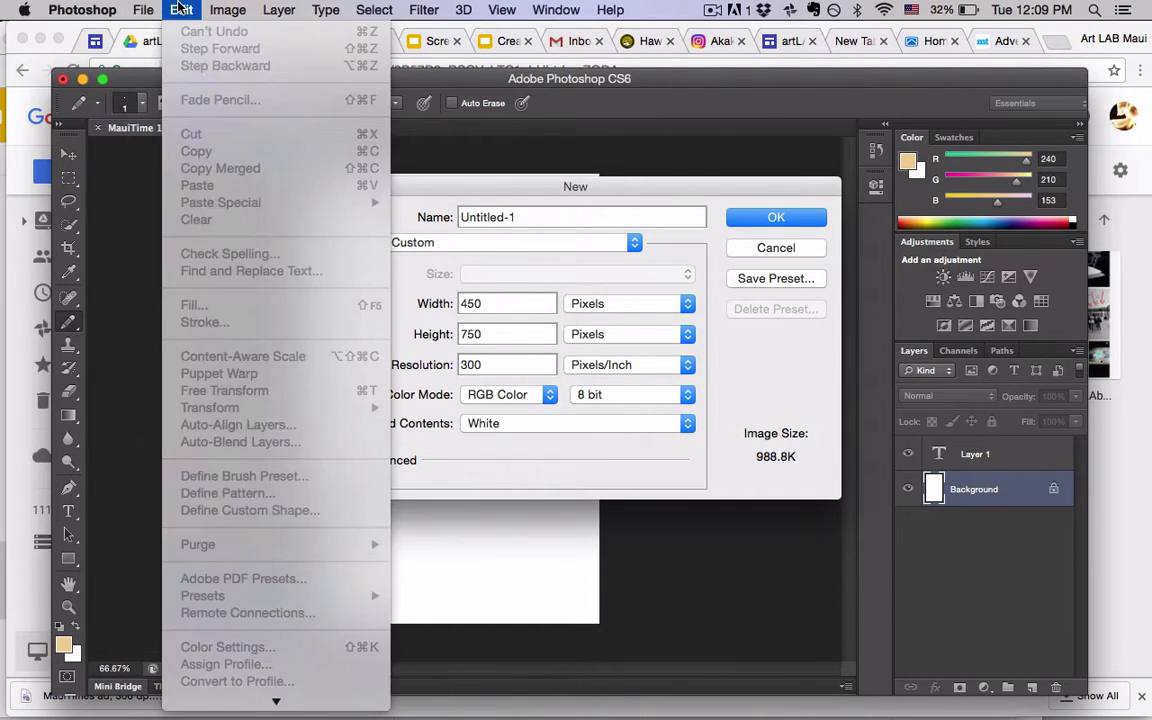
left_click(326, 10)
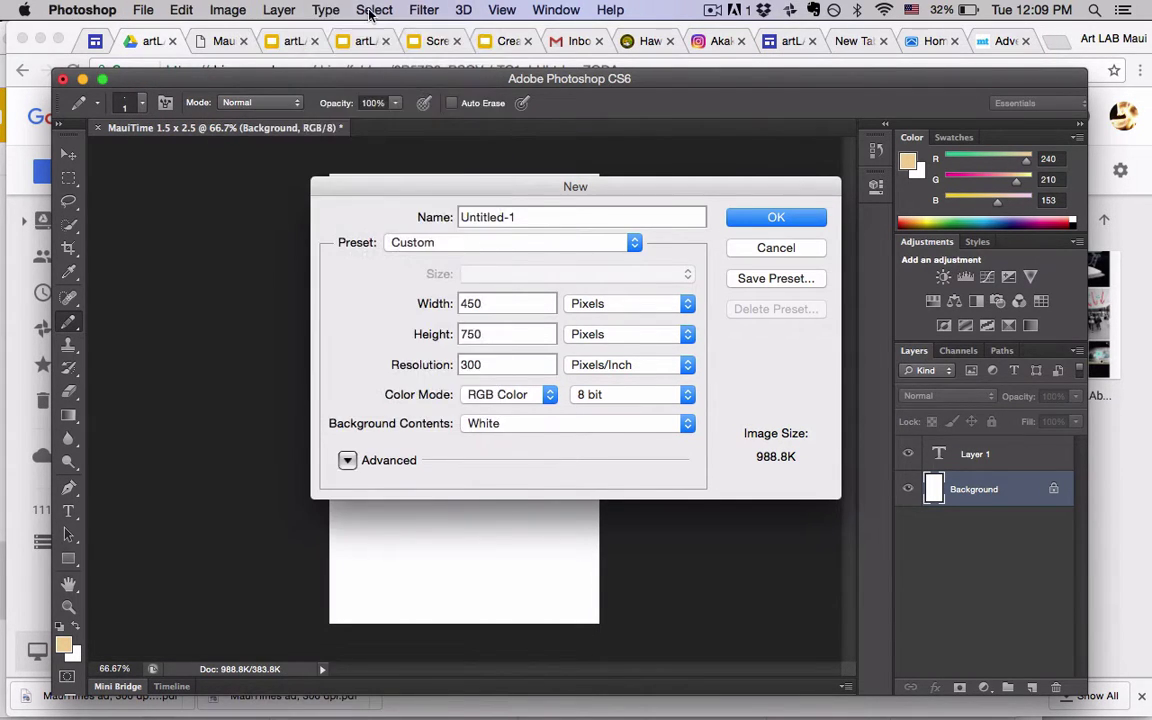
left_click(424, 10)
left_click(424, 10)
left_click(502, 10)
left_click(502, 10)
left_click(551, 10)
left_click(620, 10)
Cancel the new document setup in Photoshop
left_click(355, 43)
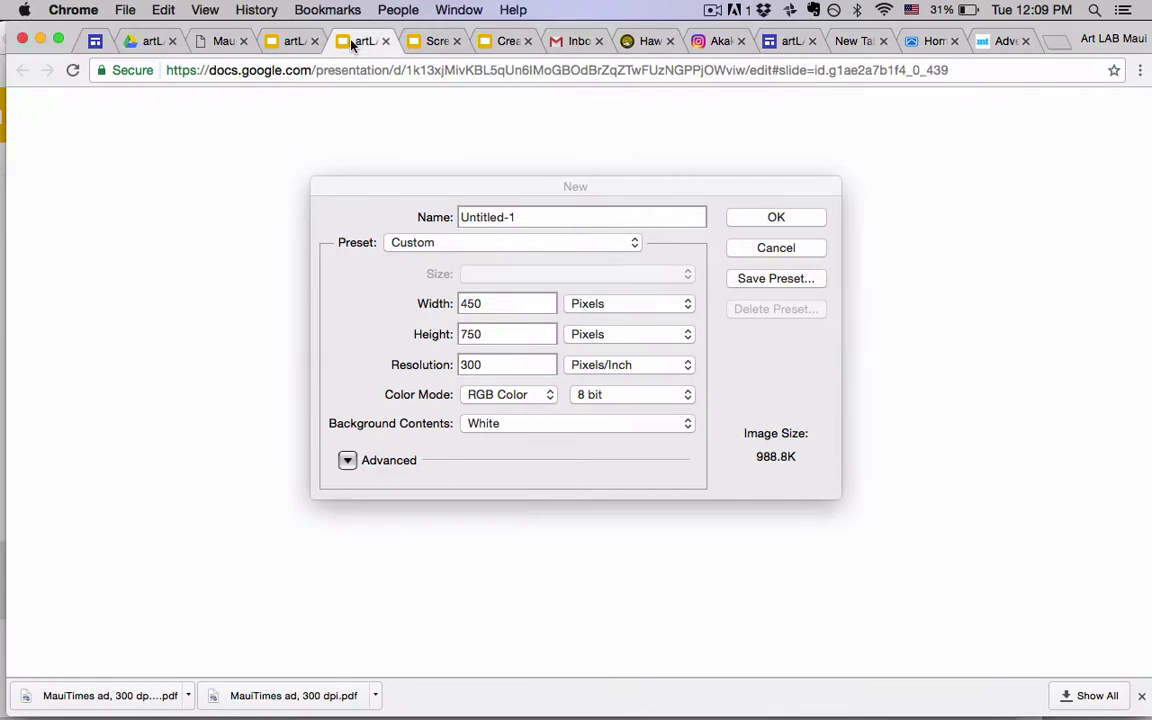
left_click(738, 248)
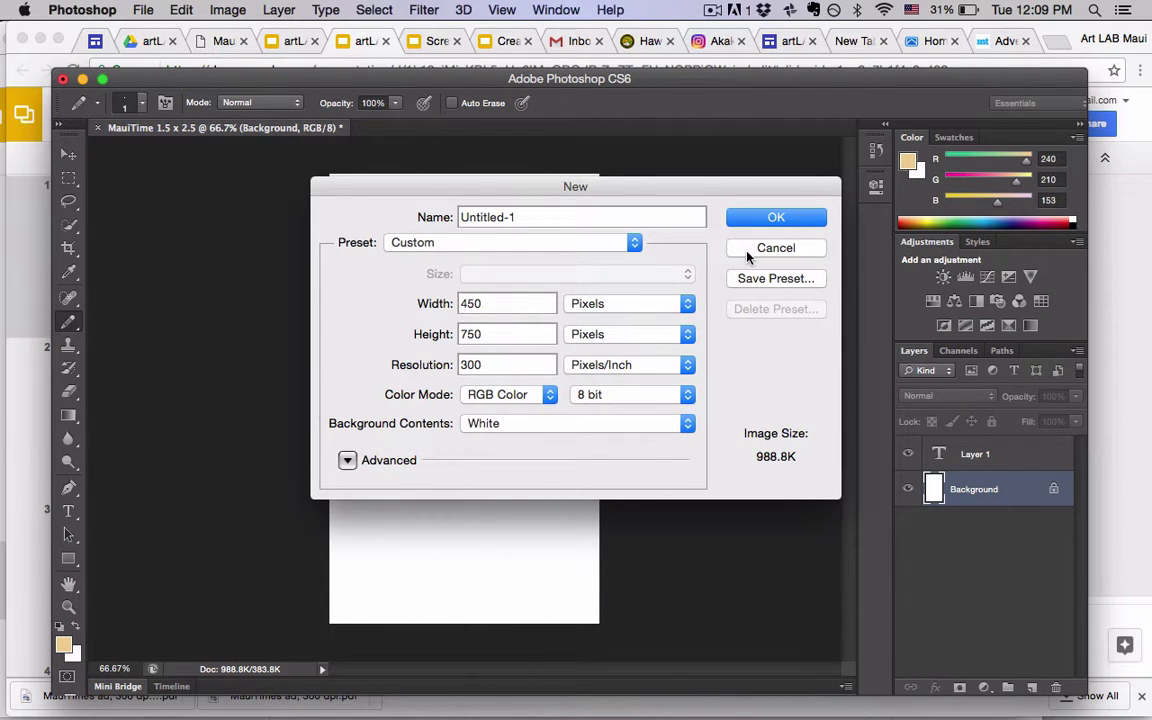
left_click(747, 258)
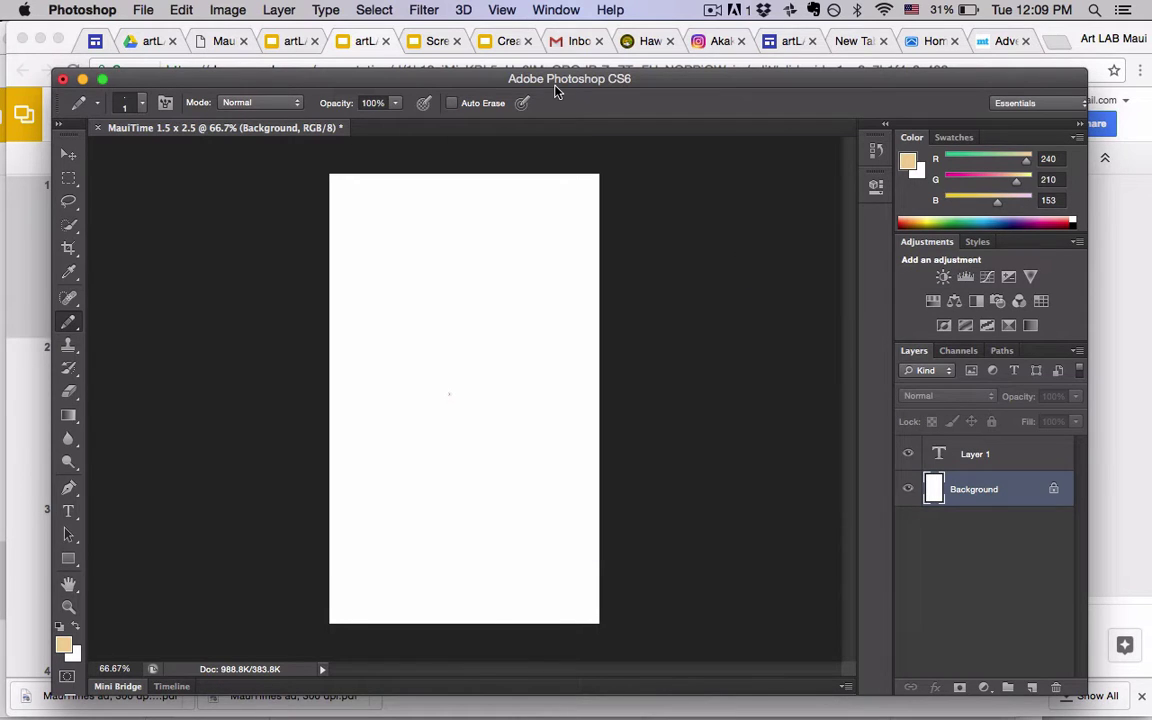
Switch back to Chrome and show the "Hello Google Slides... Let's make an ad for the newspaper." presentation
left_click(440, 45)
left_click(436, 44)
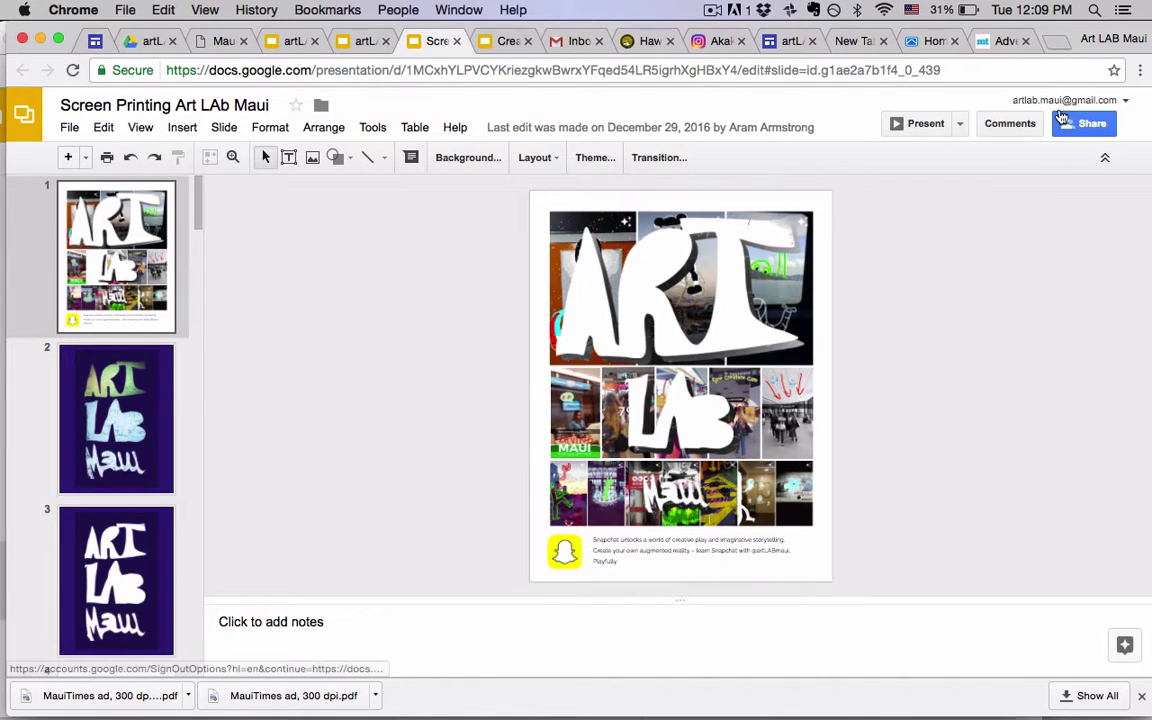
mouse_move(1071, 22)
left_mouse_down()
mouse_move(1000, 60)
mouse_move(1065, 172)
mouse_move(1058, 24)
left_mouse_up()
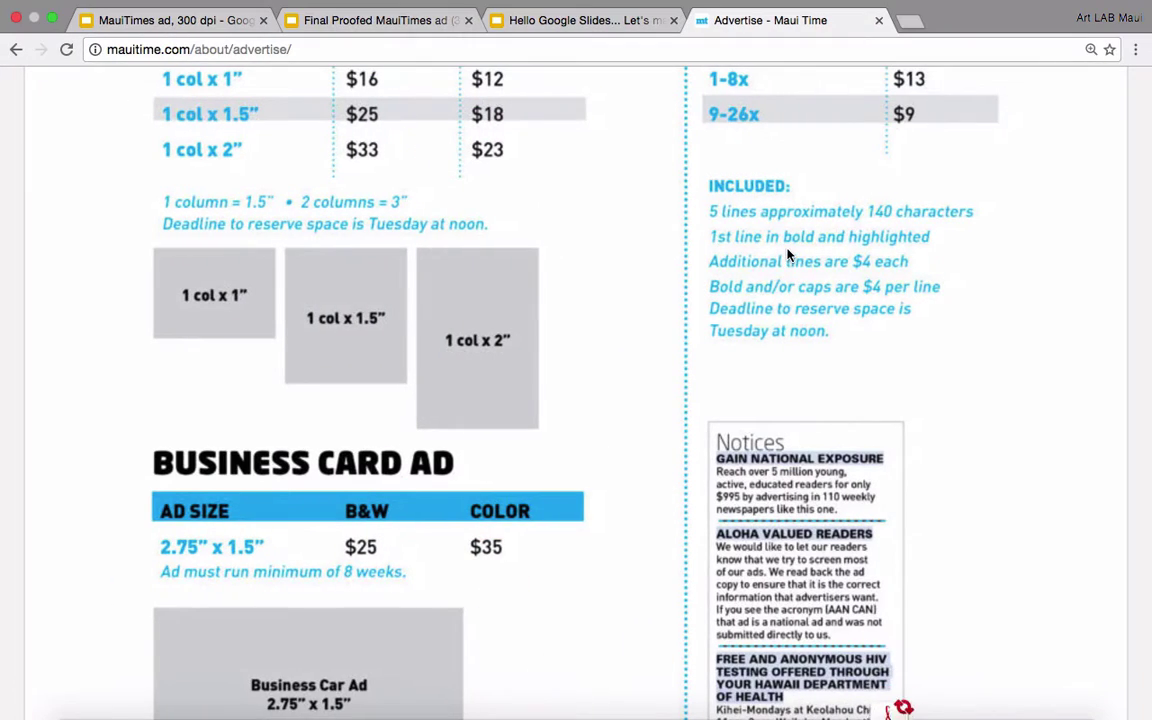
scroll(752, 190, "up", 1)
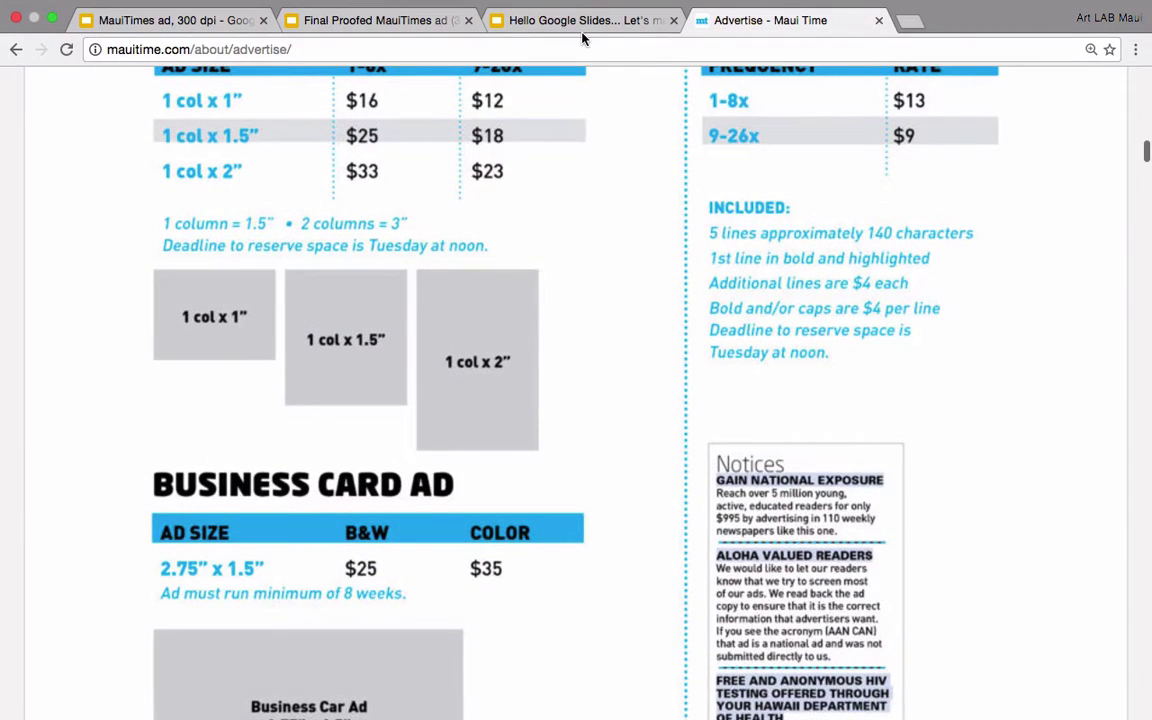
left_click(527, 22)
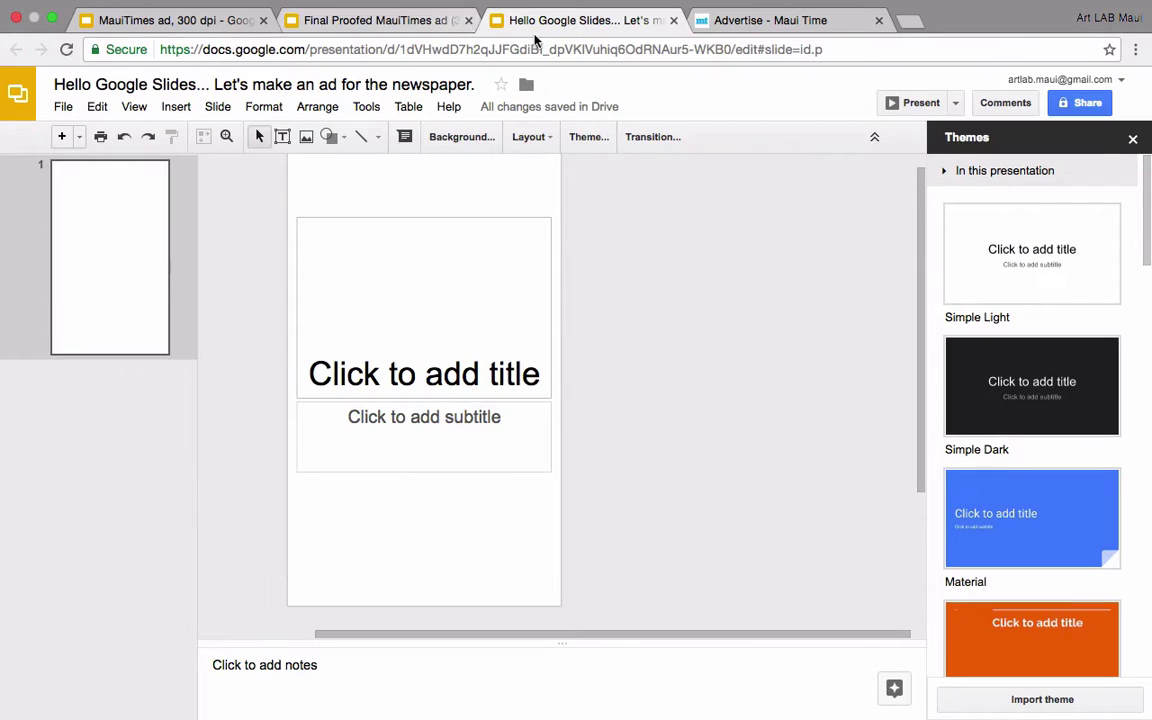
Open the presentation's page setup, keep the Custom size and change its units to Pixels
left_click(62, 108)
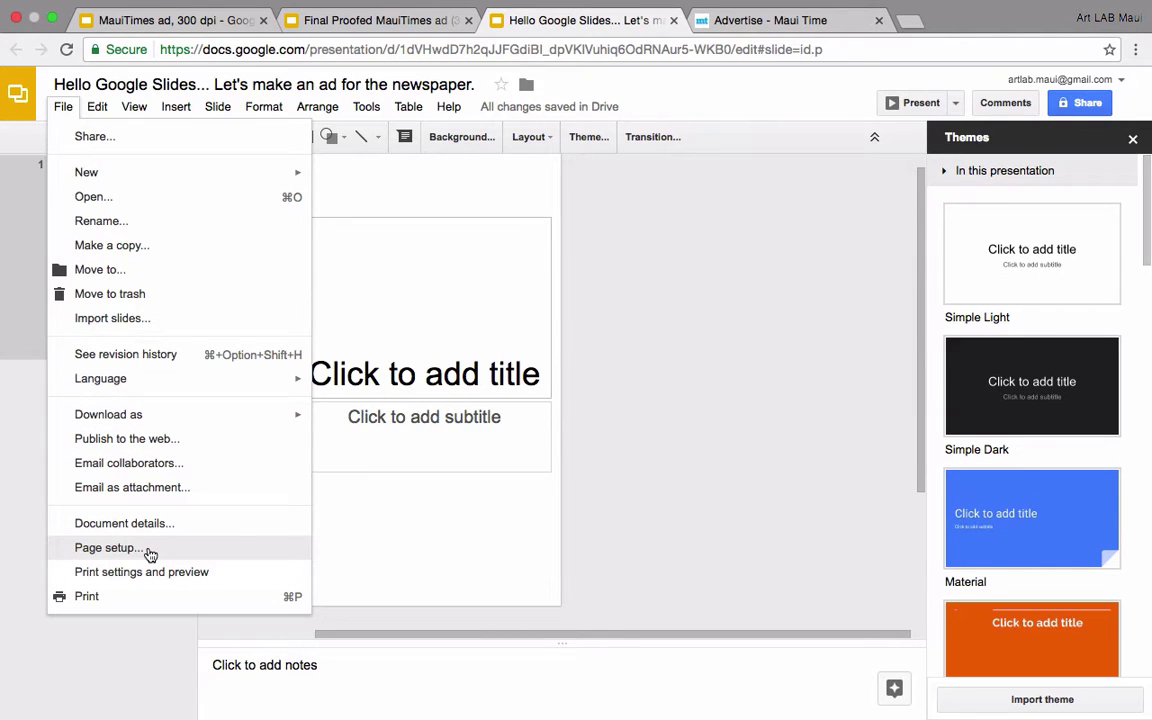
left_click(149, 554)
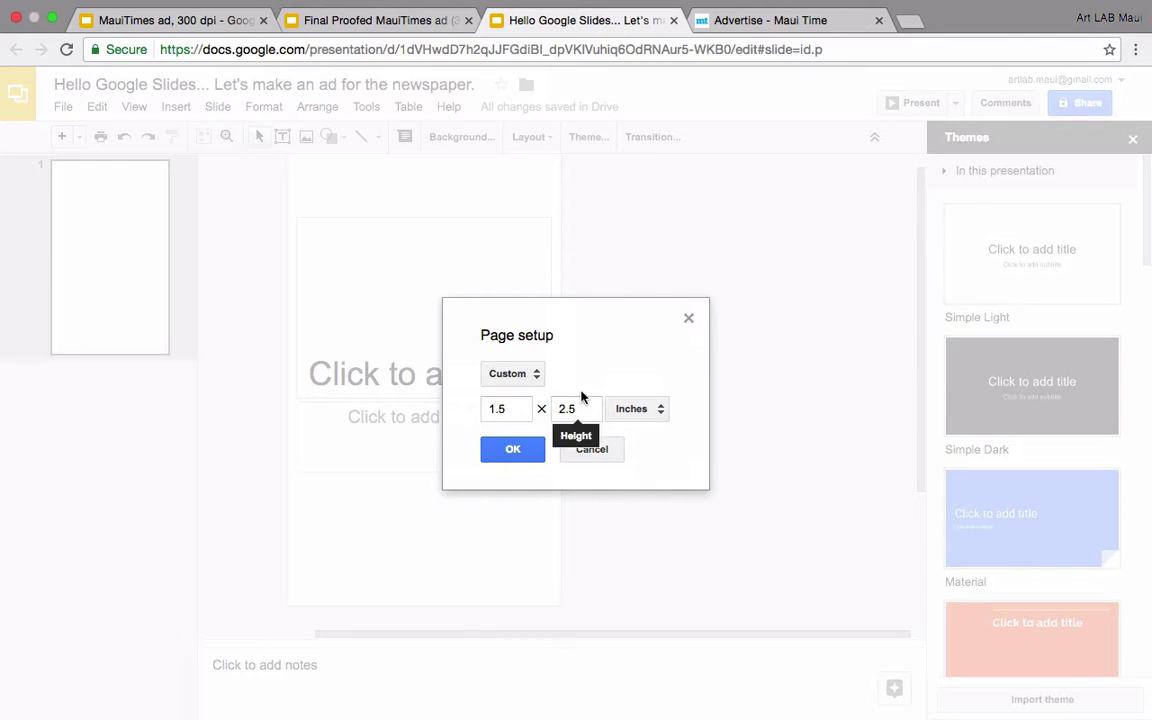
left_click(517, 376)
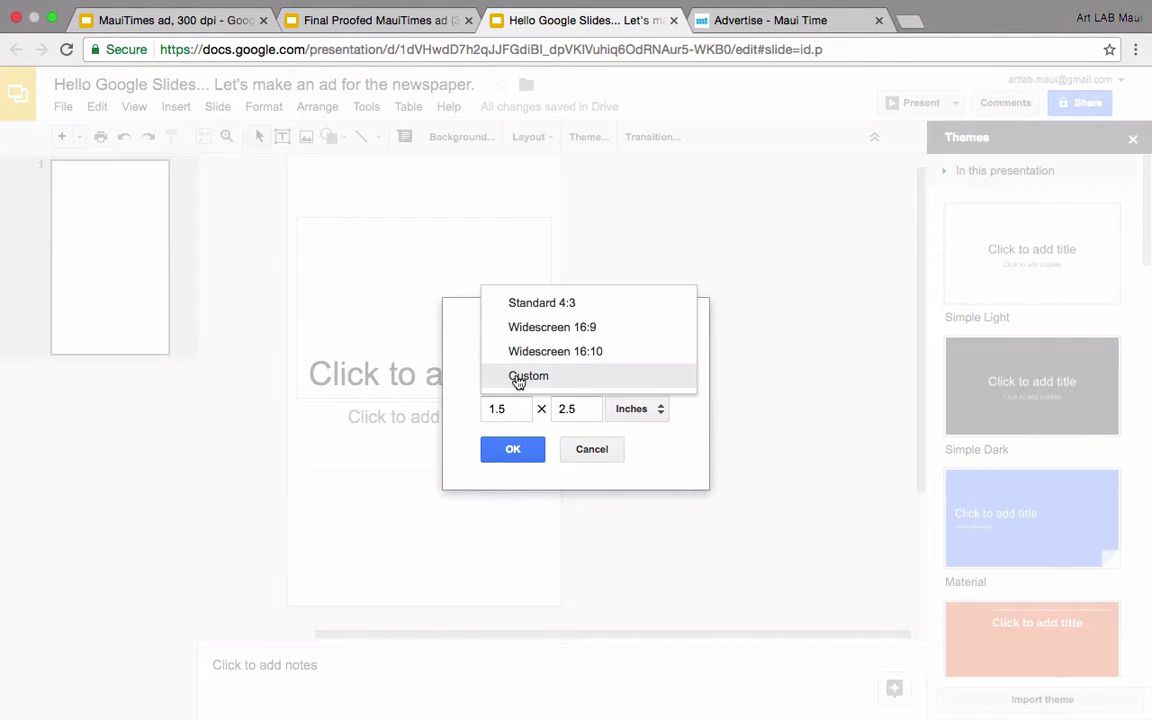
left_click(517, 378)
left_click(640, 409)
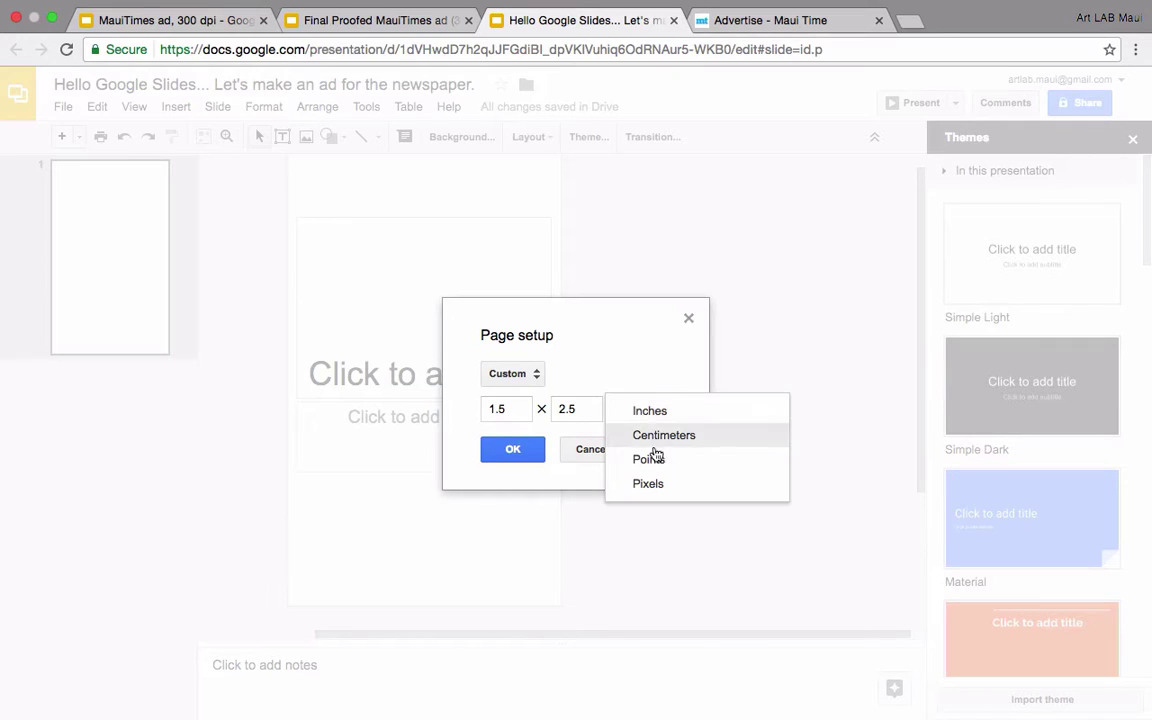
left_click(656, 485)
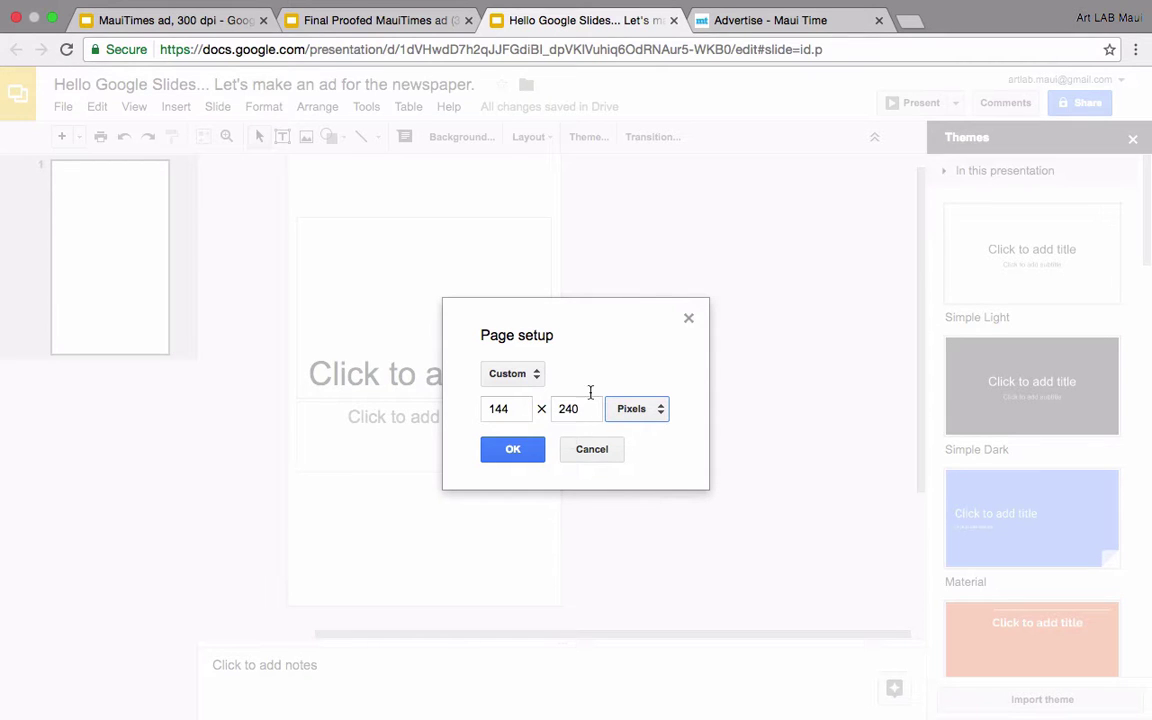
Capture the page setup dialog and the surrounding slide area with the Evernote helper's rectangle clip, then dismiss the helper
mouse_move(787, 13)
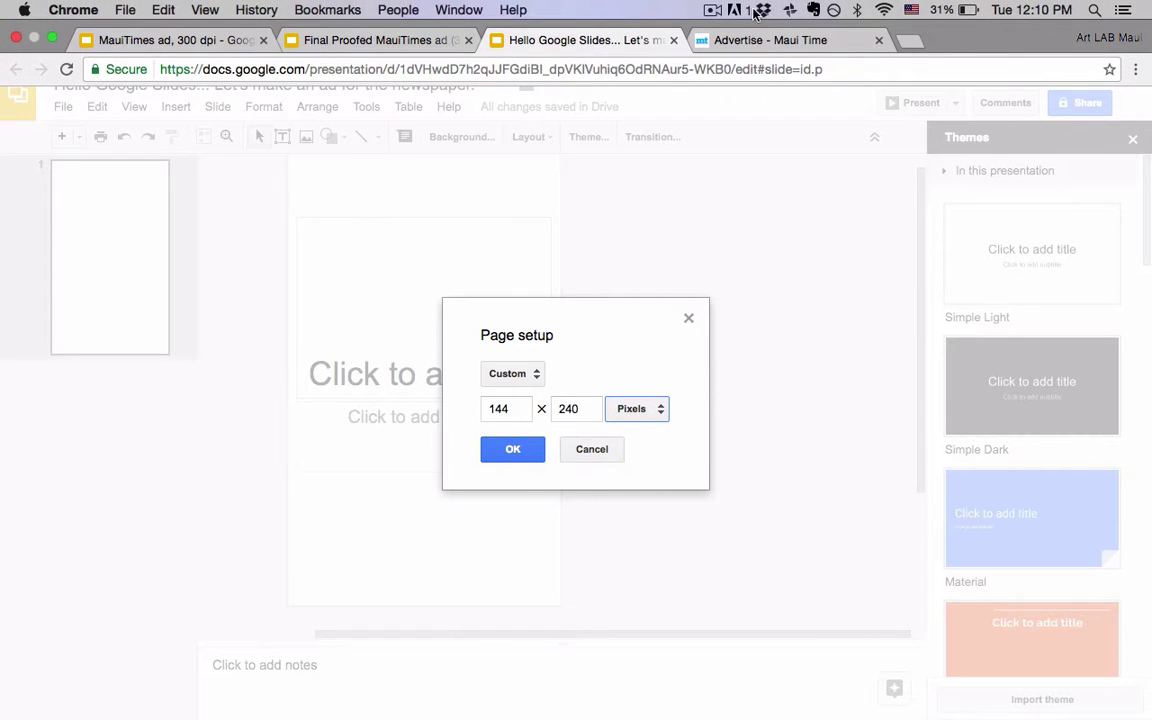
left_click(812, 12)
left_click(812, 45)
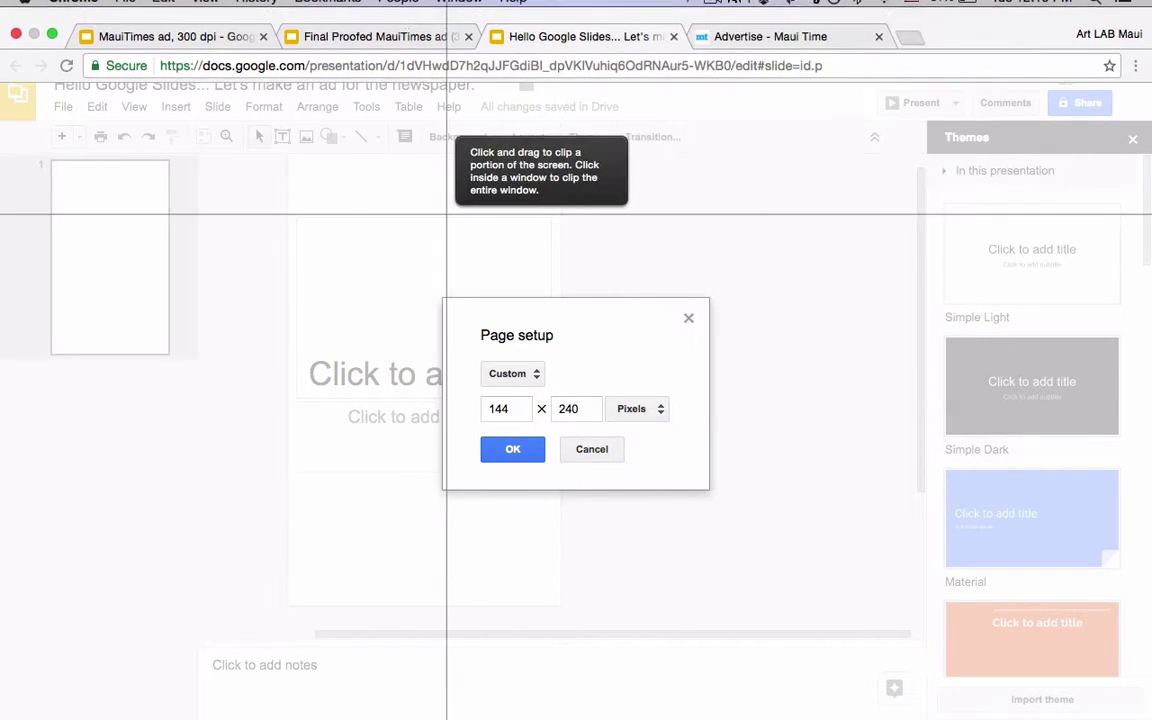
left_click_drag(344, 240, 997, 614)
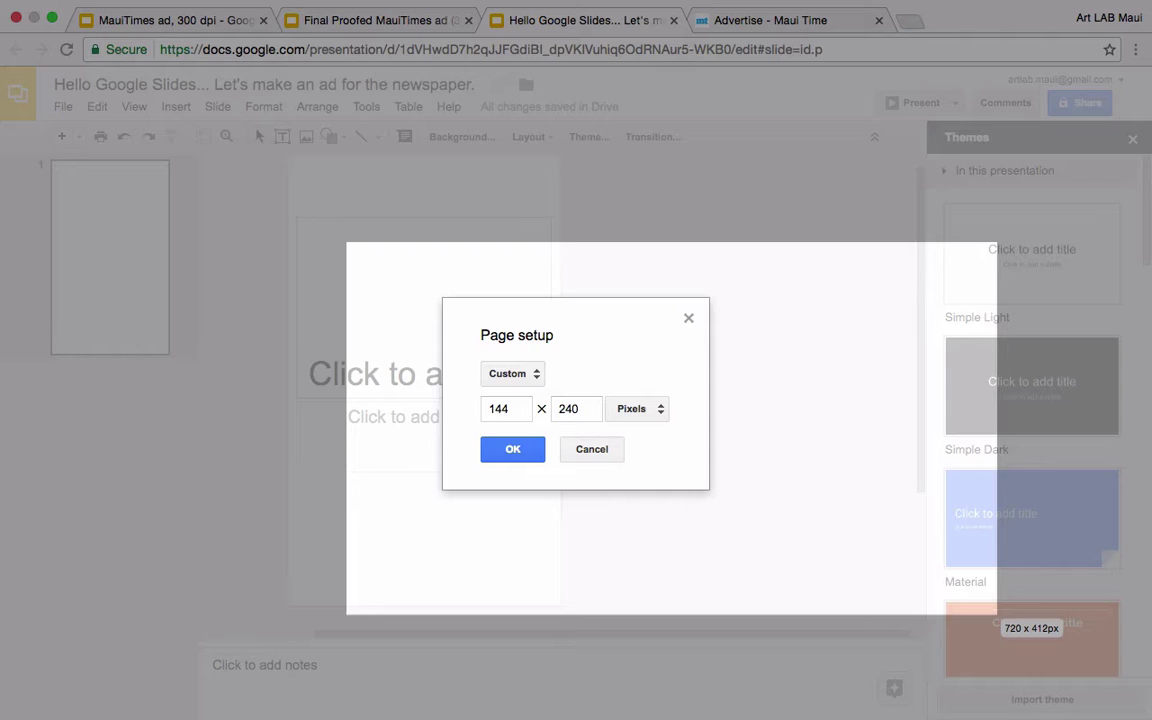
left_click_drag(997, 614, 997, 681)
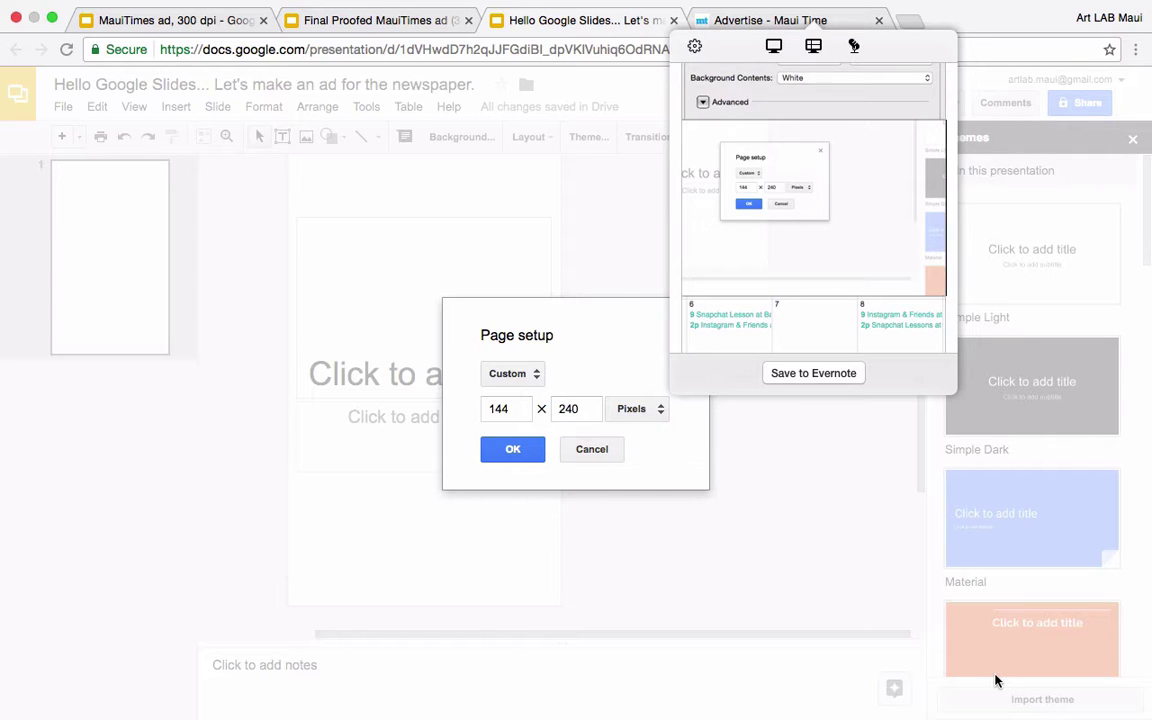
left_click(609, 318)
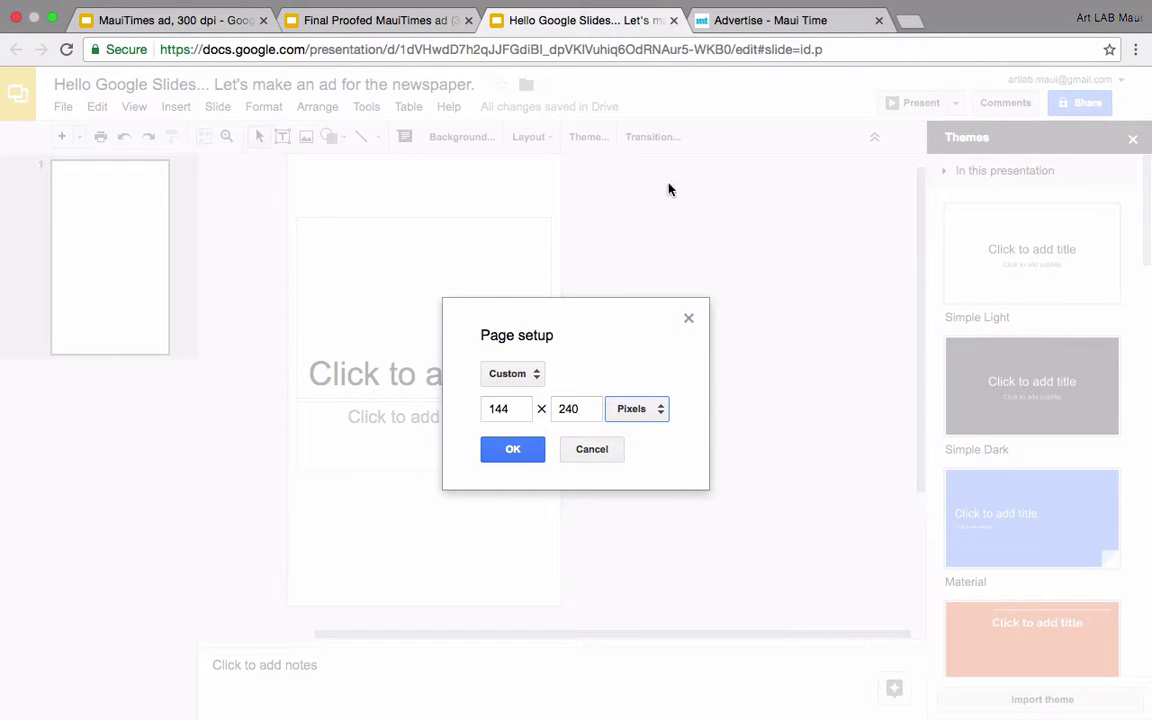
Clip a small rectangle over the upper-left corner of the page setup dialog with the Evernote helper, and dismiss the helper
mouse_move(773, 10)
left_click(810, 11)
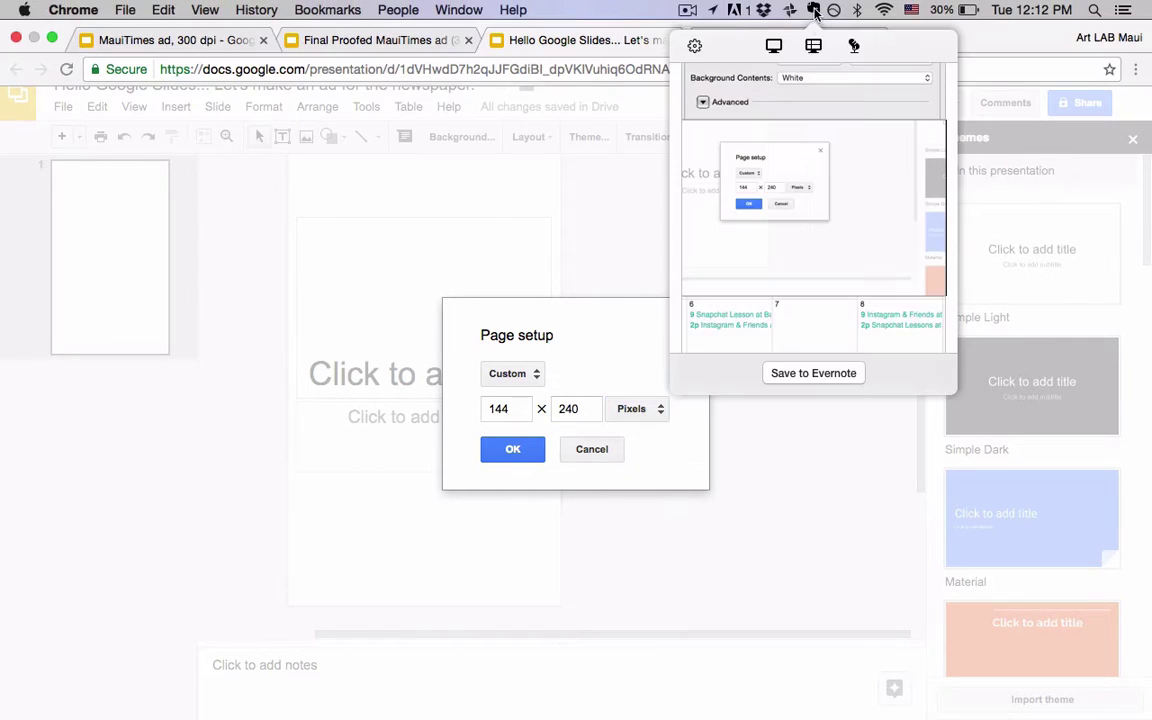
left_click(812, 46)
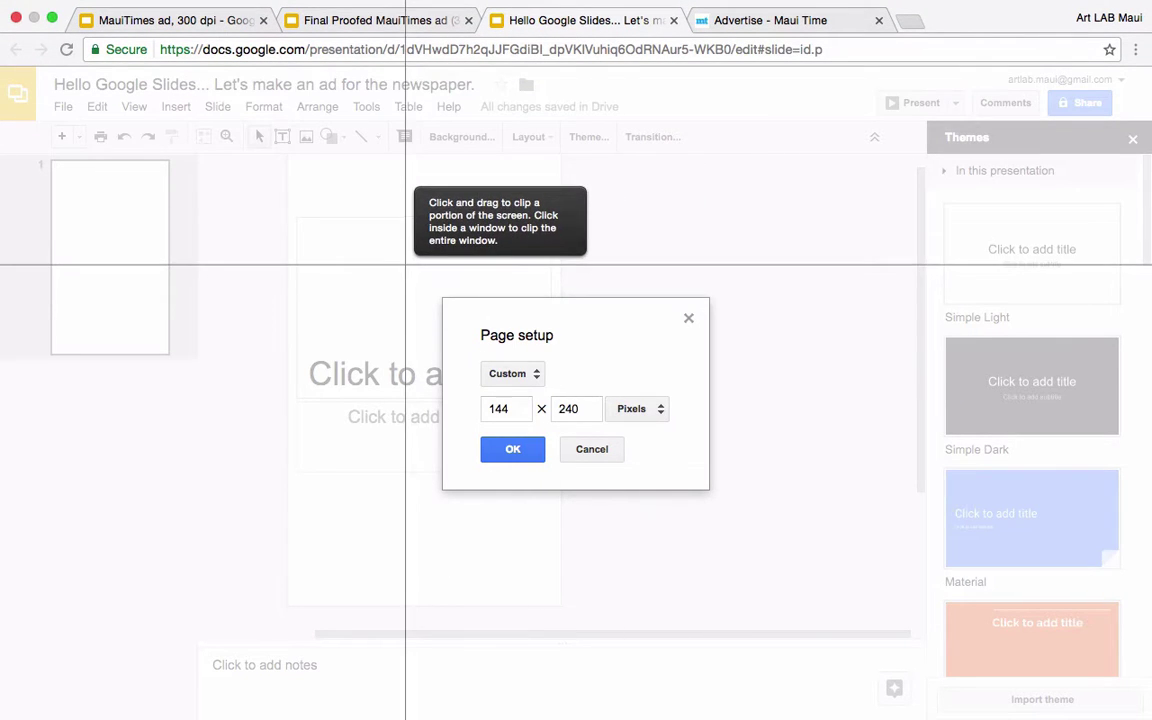
left_click_drag(391, 248, 527, 388)
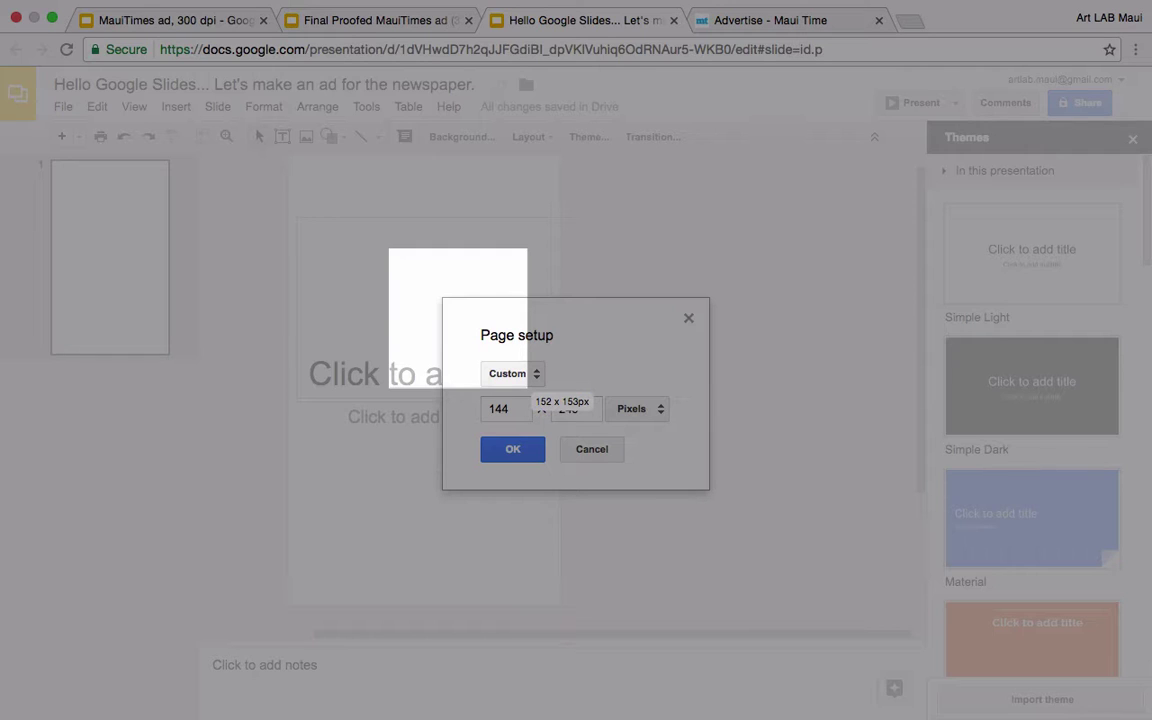
mouse_move(527, 387)
left_mouse_down()
mouse_move(536, 395)
mouse_move(494, 361)
mouse_move(507, 380)
left_mouse_up()
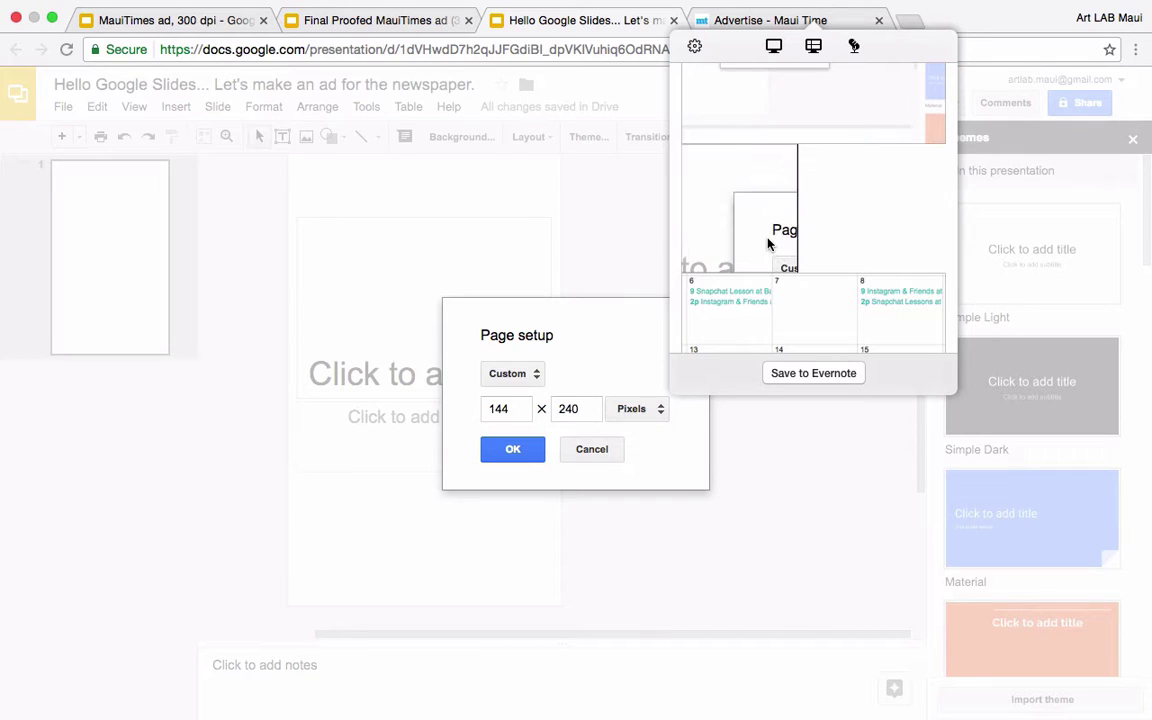
left_click(571, 342)
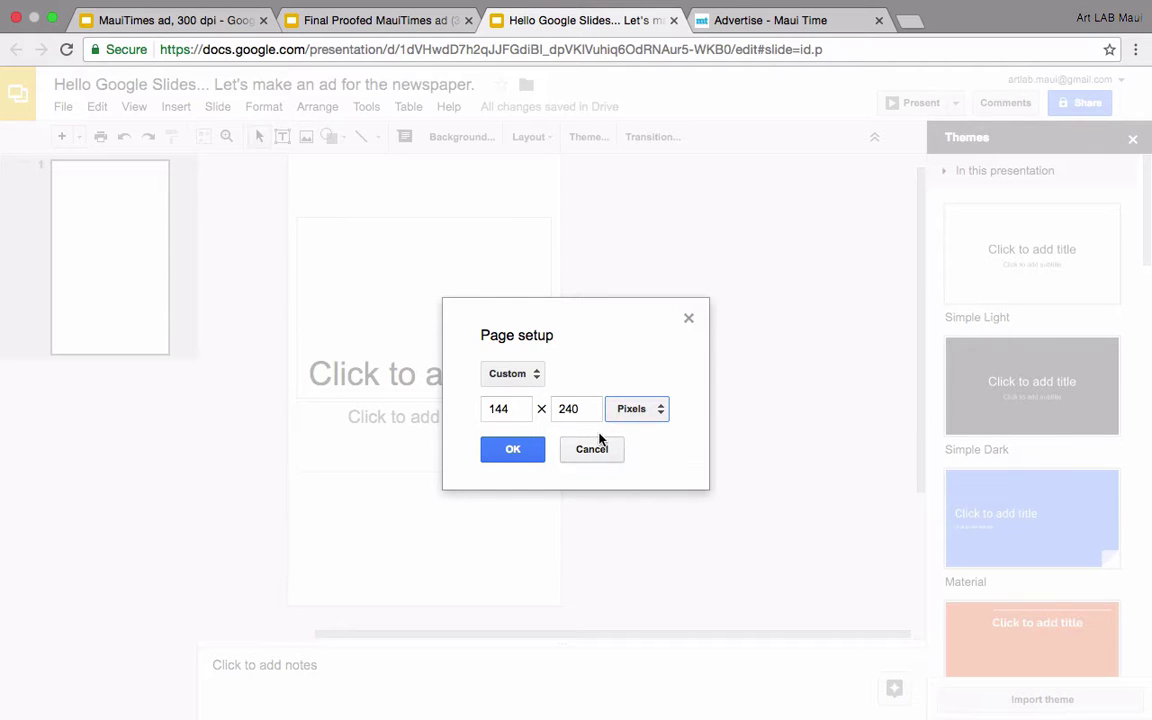
Check the captured Photoshop dimensions in the Evernote helper, and set the presentation's page size to 450 x 740 pixels
left_click_drag(522, 408, 479, 401)
mouse_move(884, 8)
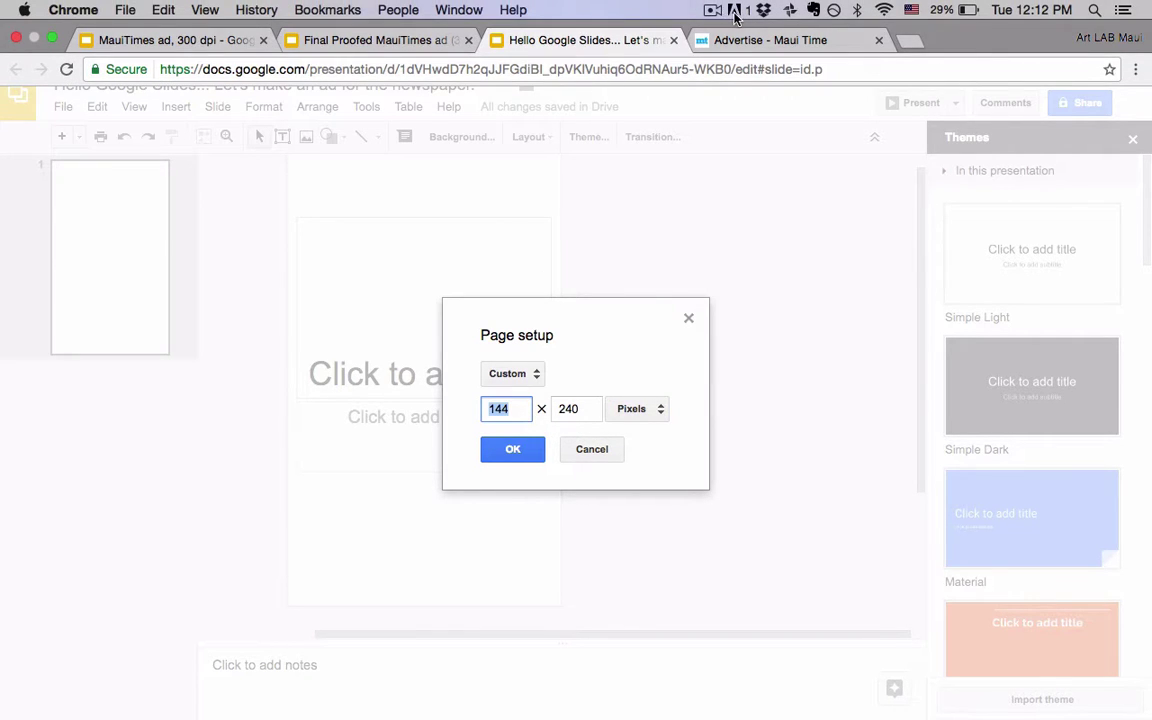
left_click(813, 10)
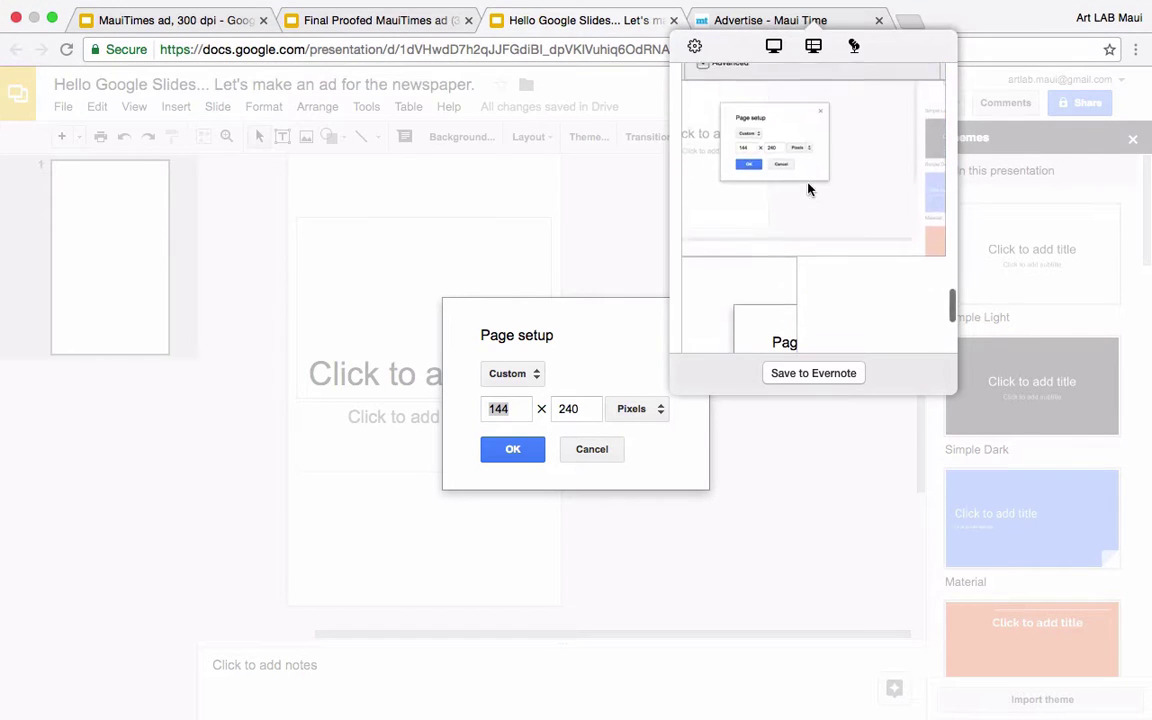
scroll(810, 189, "up", 5)
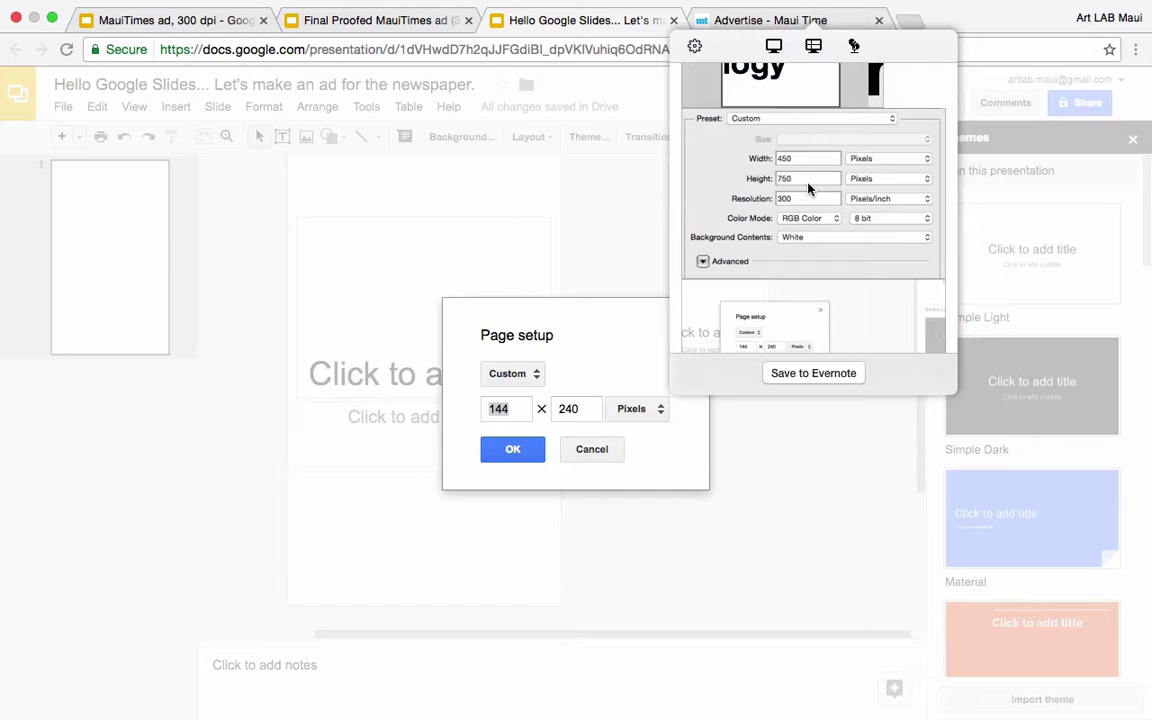
scroll(810, 189, "up", 1)
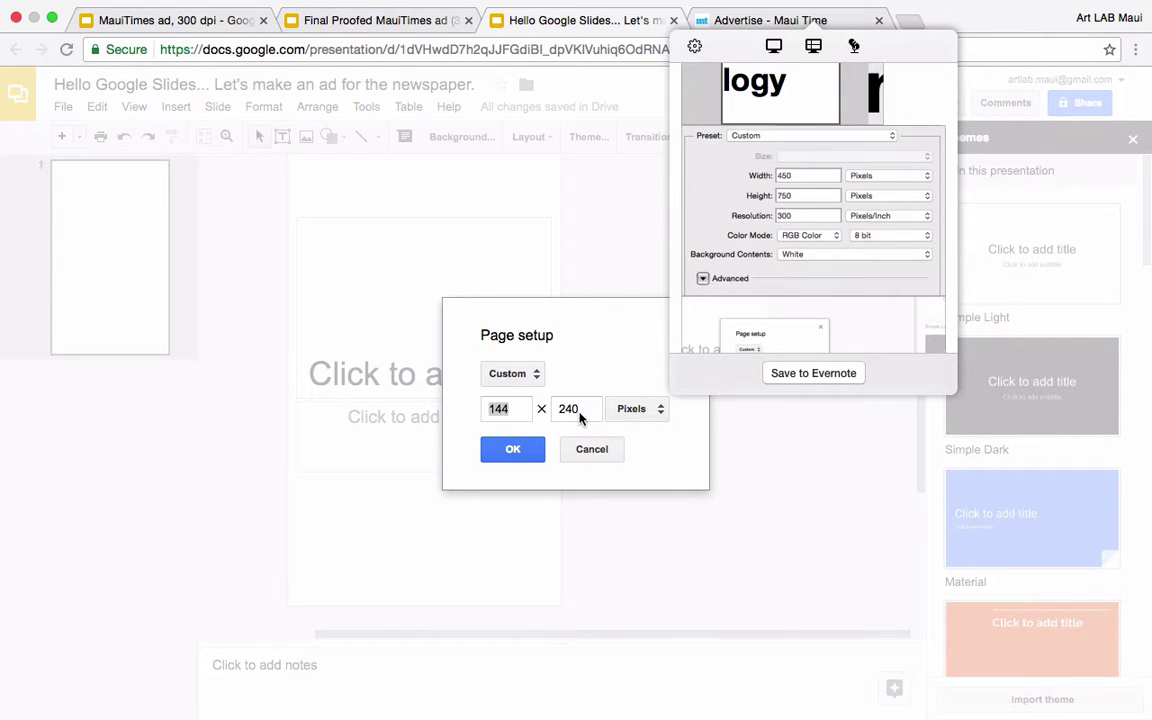
type("586")
type("586")
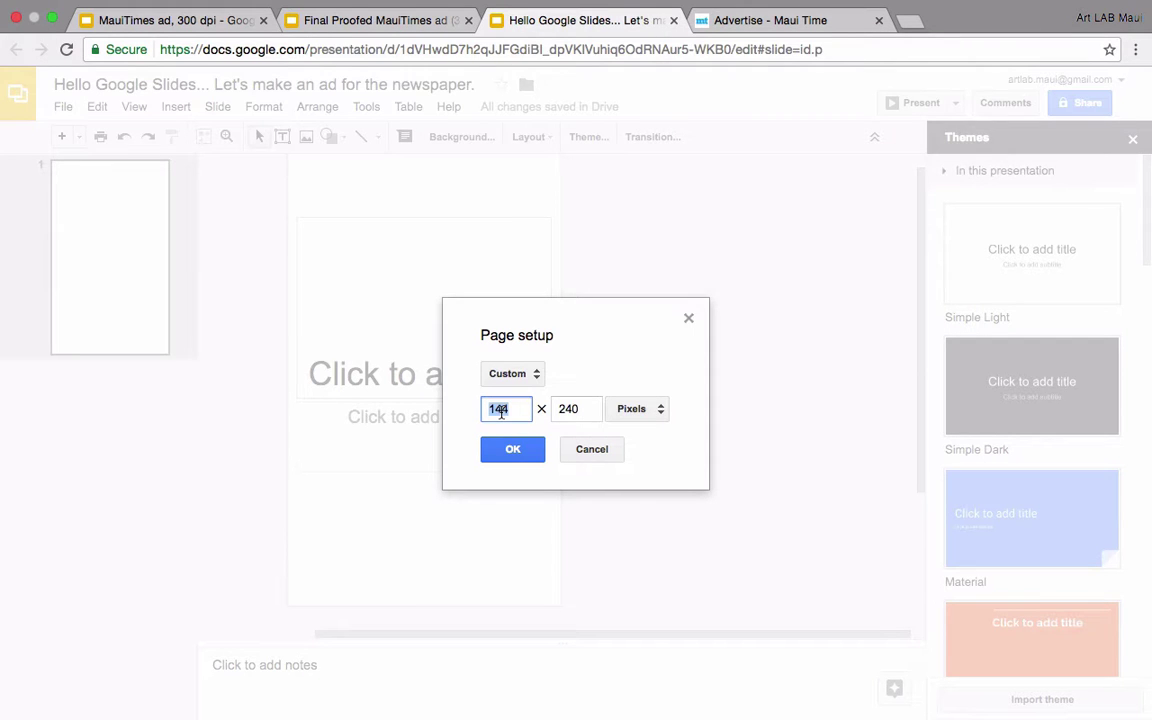
type("450")
key("Tab")
type("7")
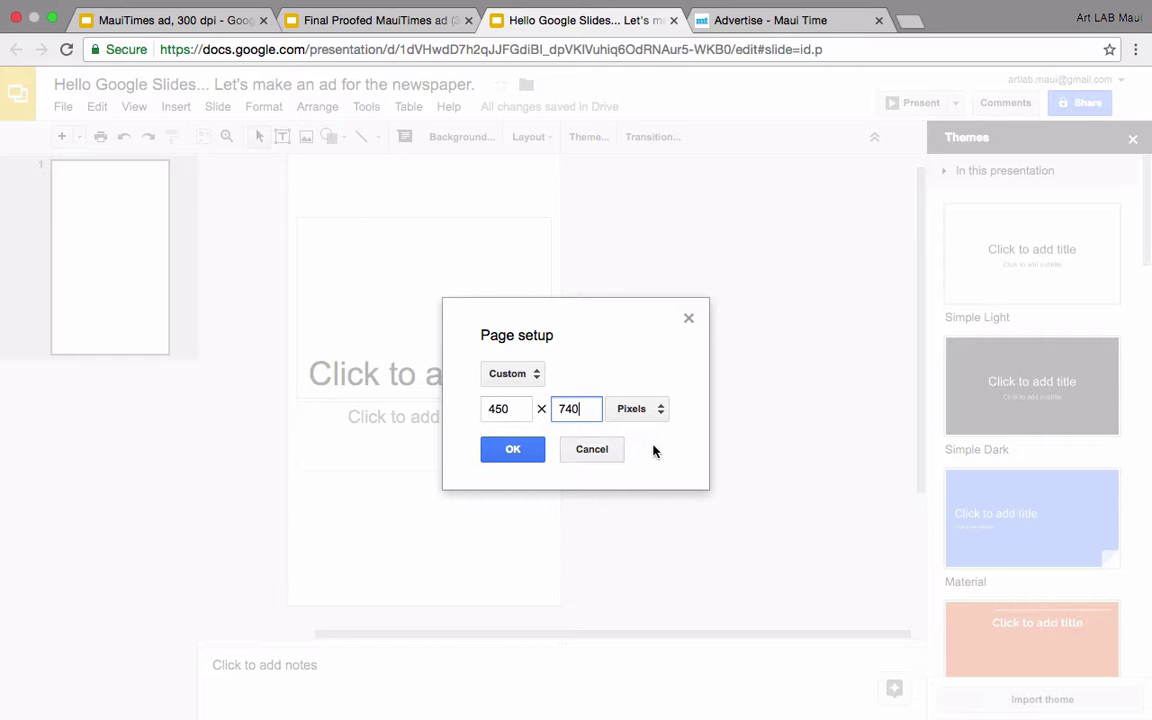
left_click(520, 450)
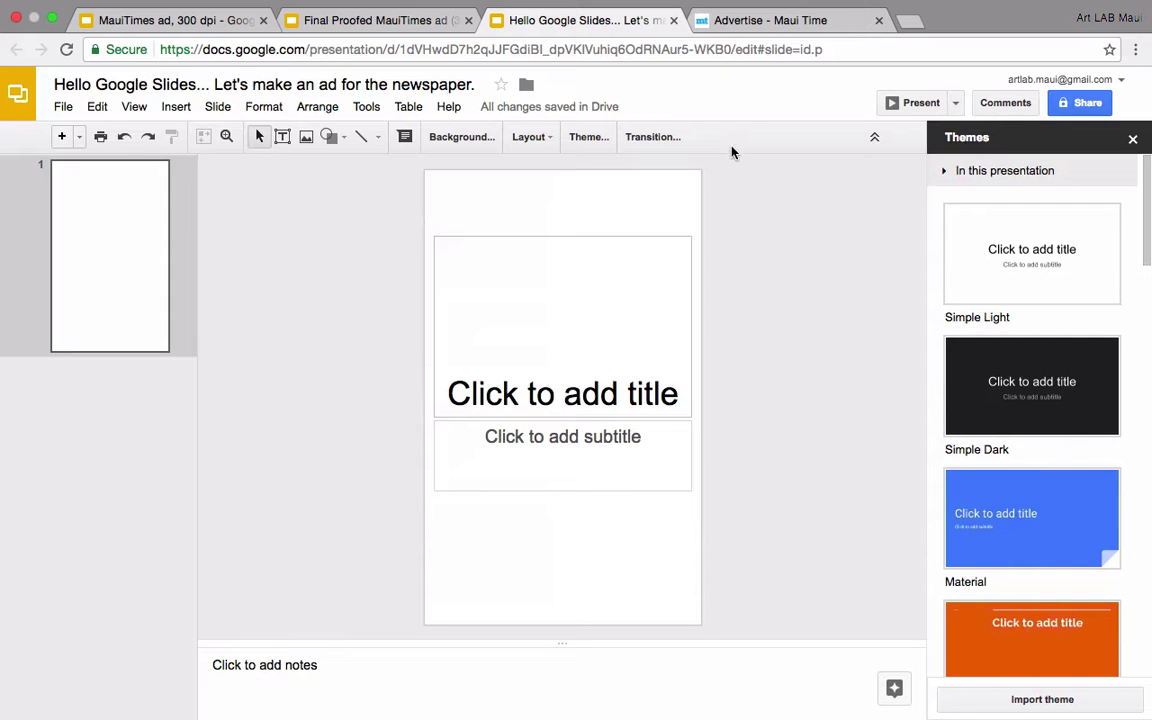
Copy the "Playdates (outside) with Technology" text box from the Final Proofed MauiTimes ad into the "Hello Google Slides..." slide
left_click(395, 21)
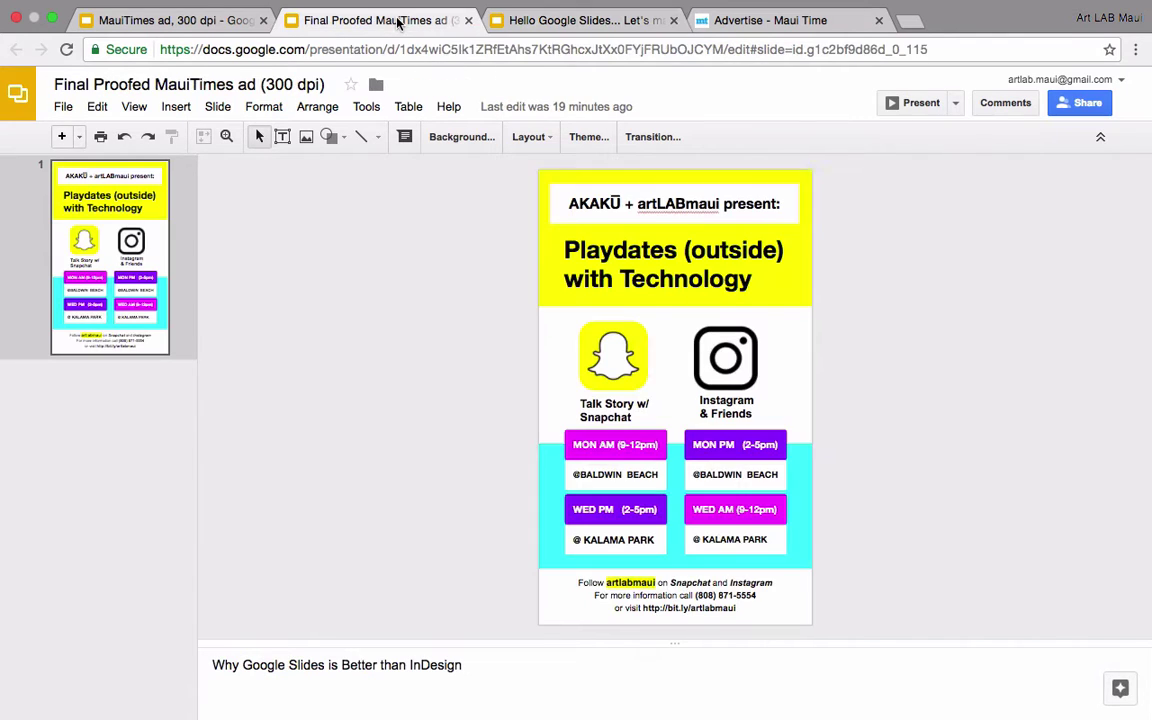
left_click(580, 246)
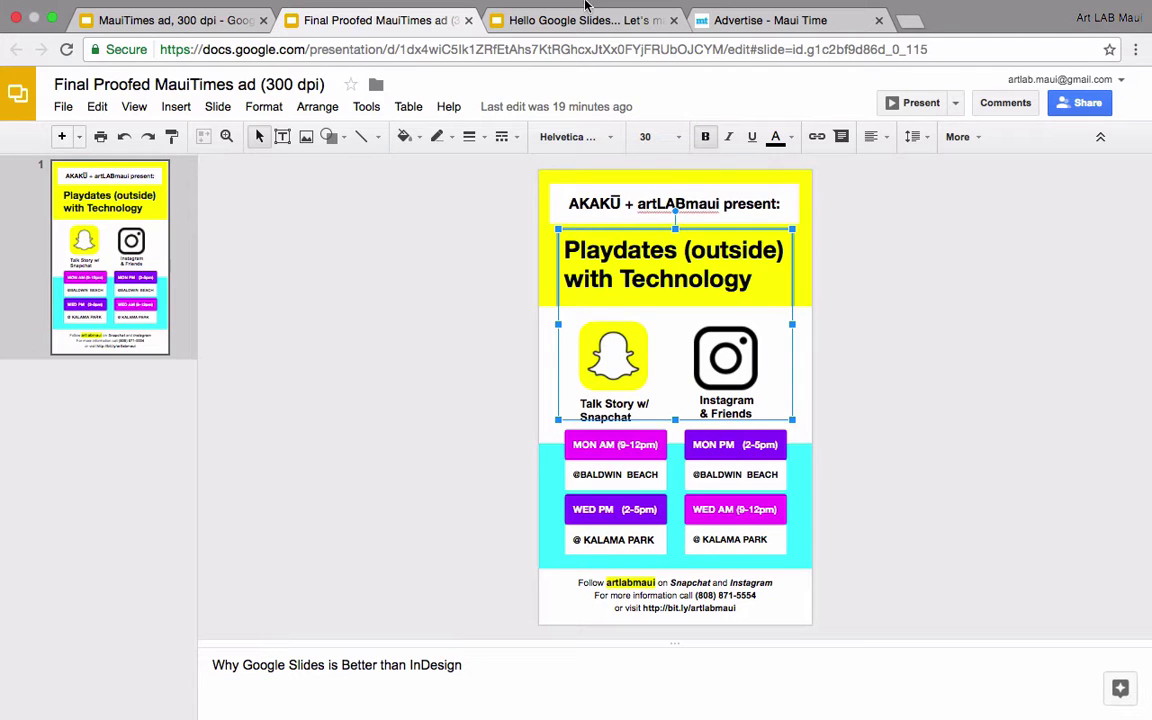
left_click(585, 18)
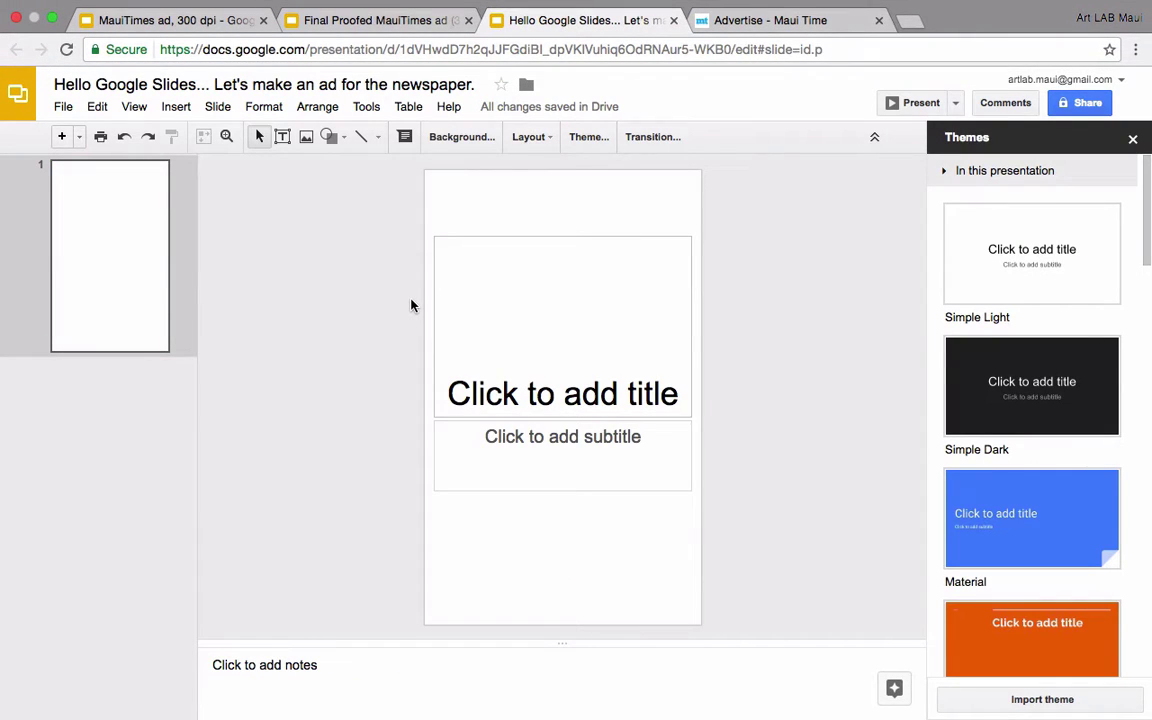
key("cmd+v")
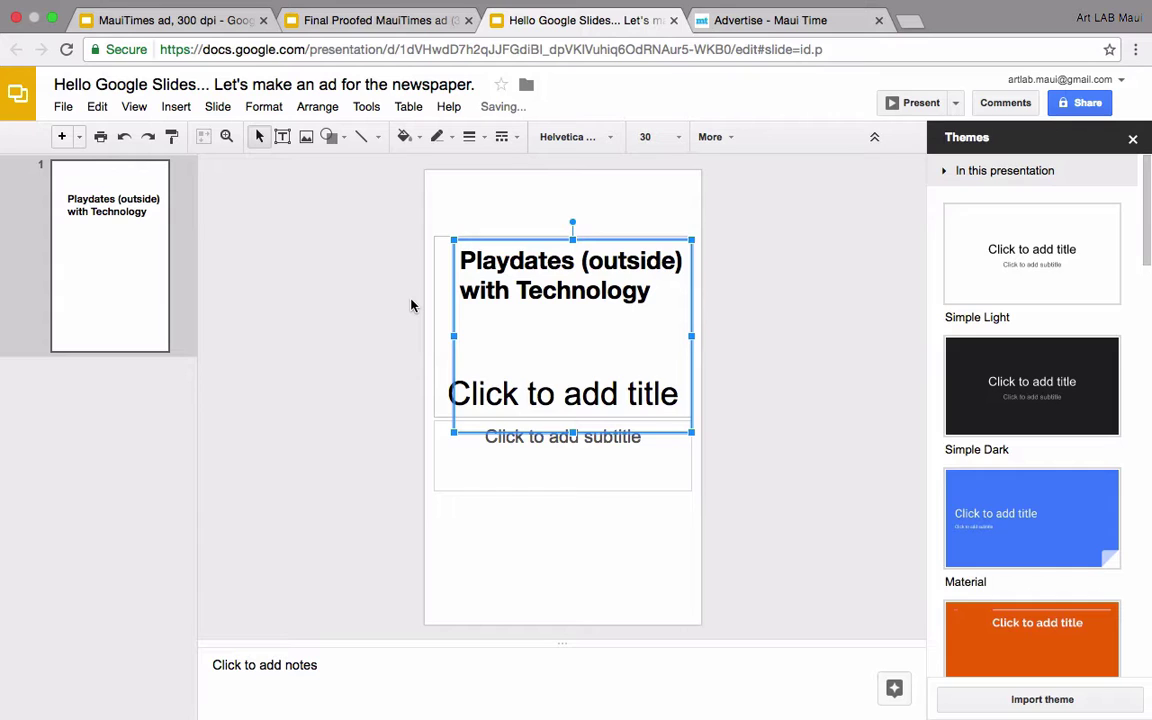
Delete the empty title and subtitle placeholders from the slide, keeping the pasted headline
left_click(432, 293)
key("Delete")
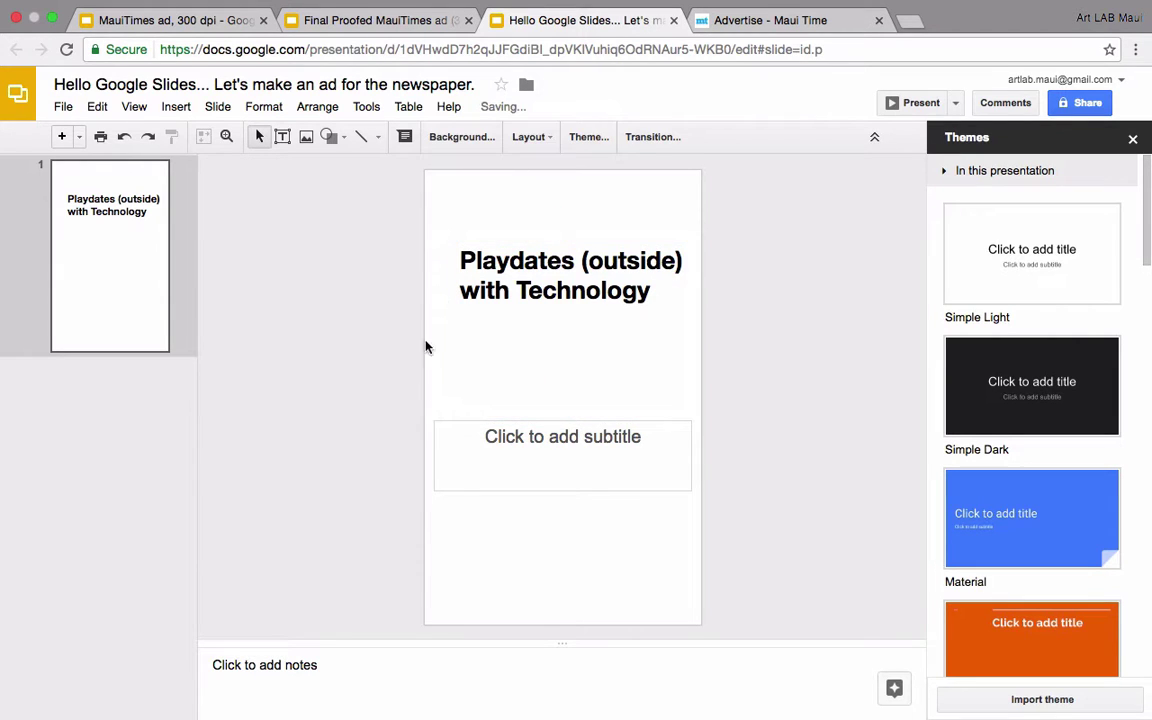
left_click(432, 432)
key("Delete")
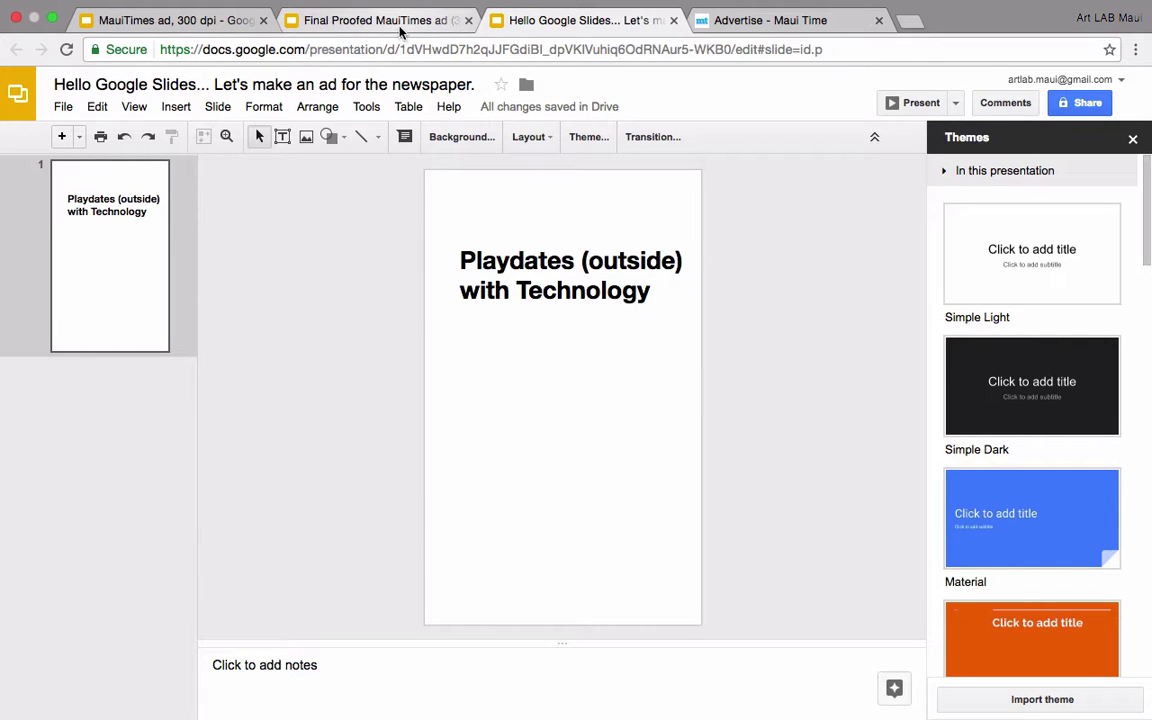
Show the Final Proofed MauiTimes ad (300 dpi) once more, and return to the "Hello Google Slides..." presentation
left_click(400, 22)
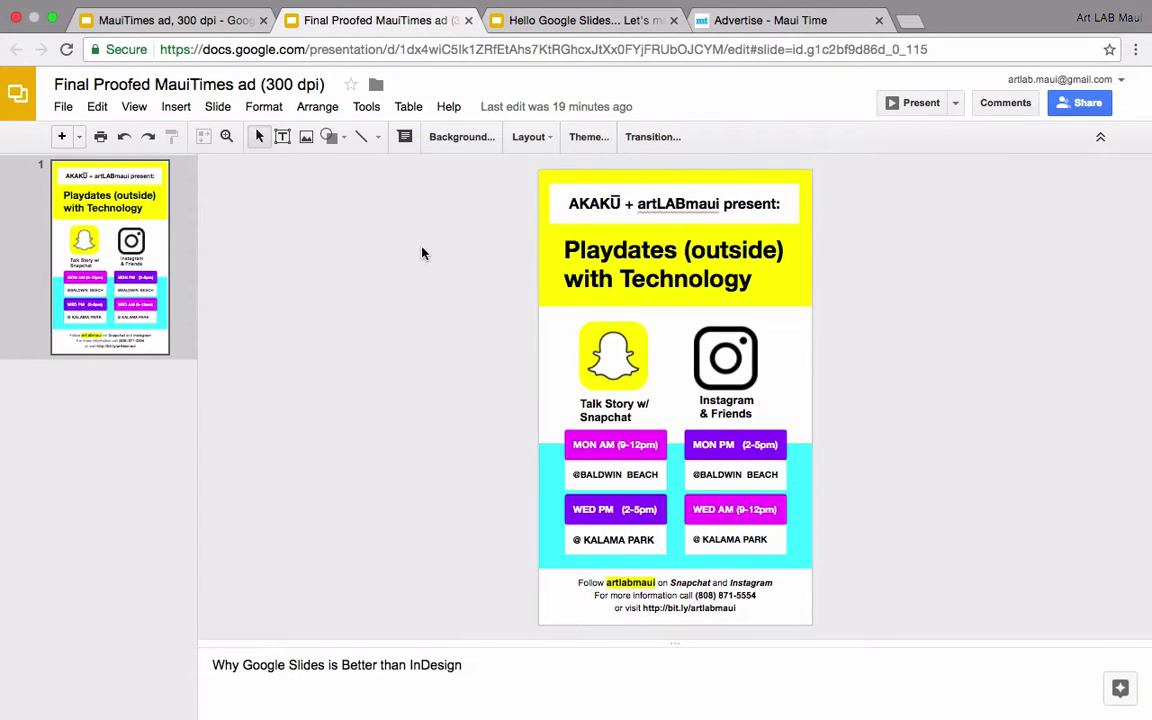
left_click(588, 22)
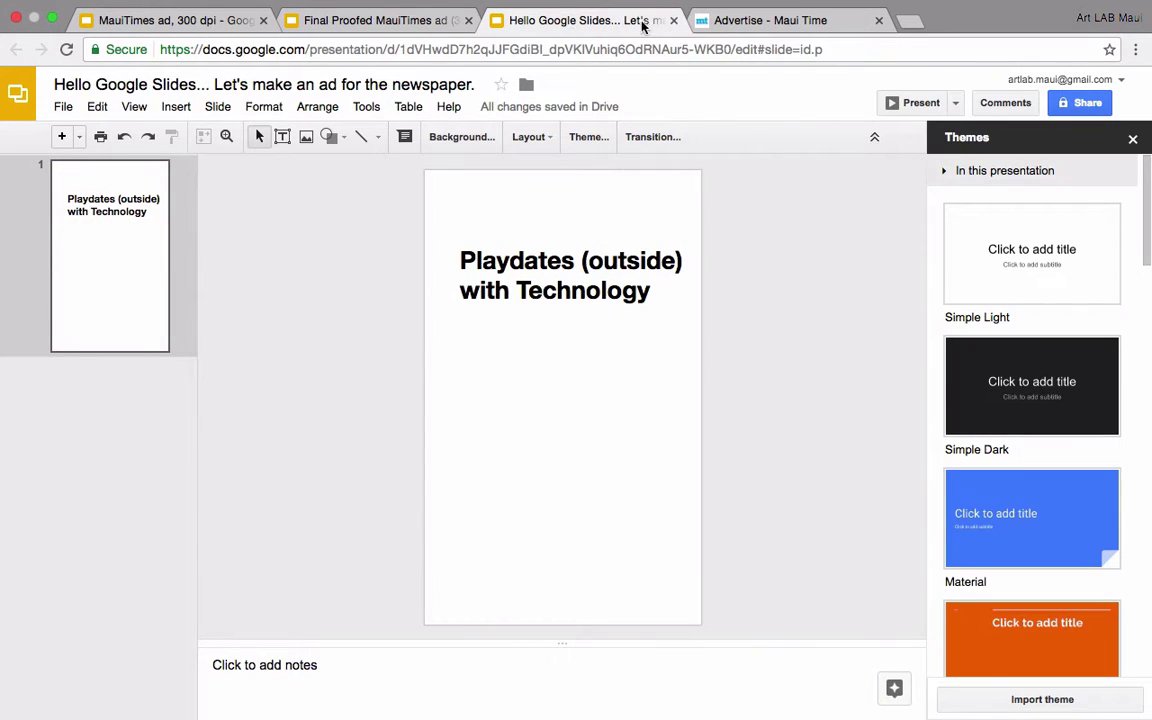
Switch to Photoshop and examine the pixel pattern in the MauiTime 1.5 x 2.5 document at 1600% magnification
key("super+Tab")
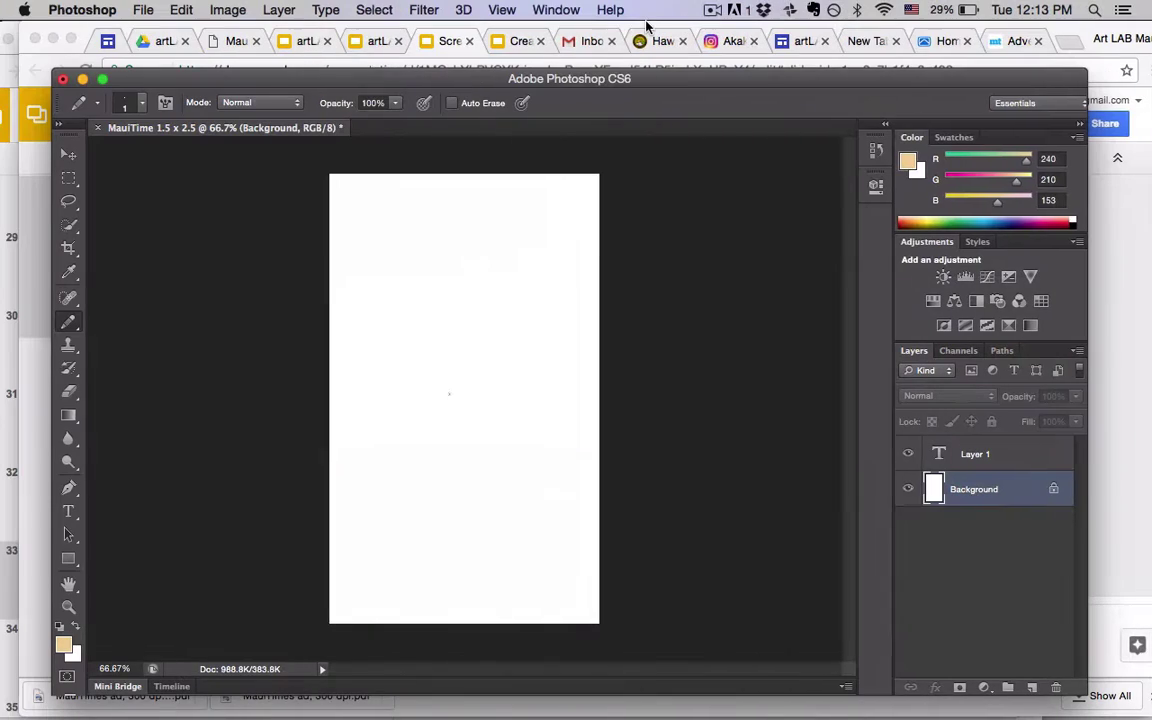
key("super+equal")
key("super+equal")
key("super+equal")
key("super+equal")
key("super+equal")
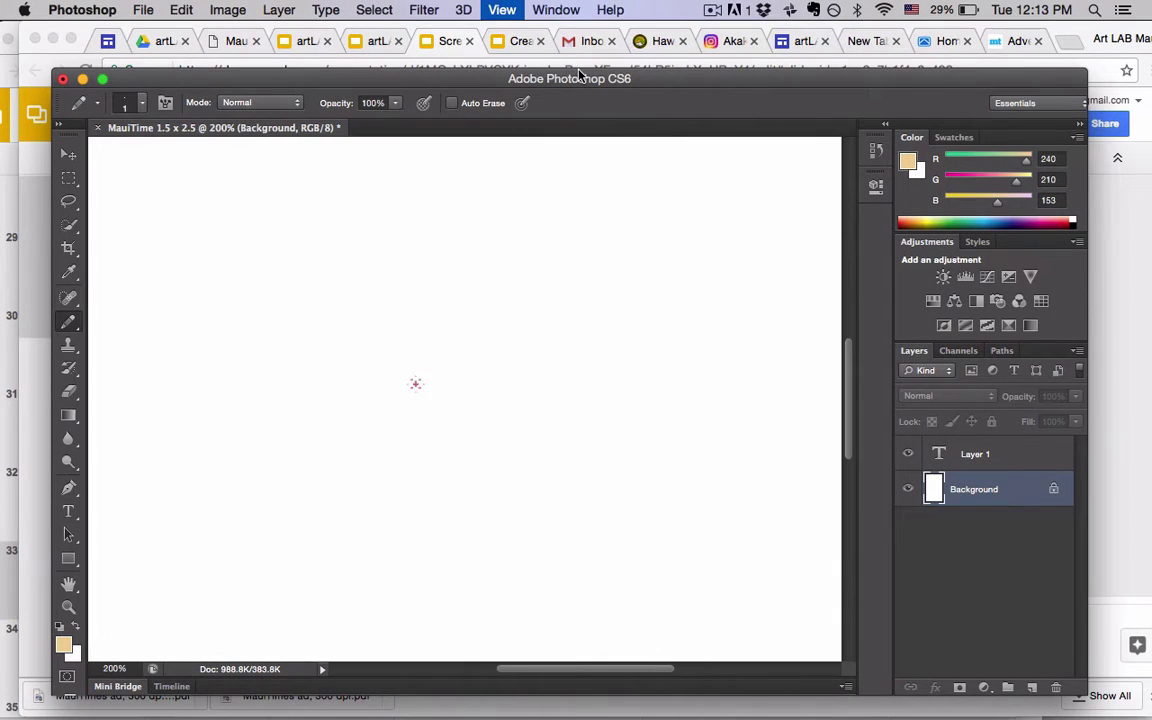
key("super+equal")
key("super+equal")
key("super+equal")
key("super+equal")
key("super+equal")
key("super+equal")
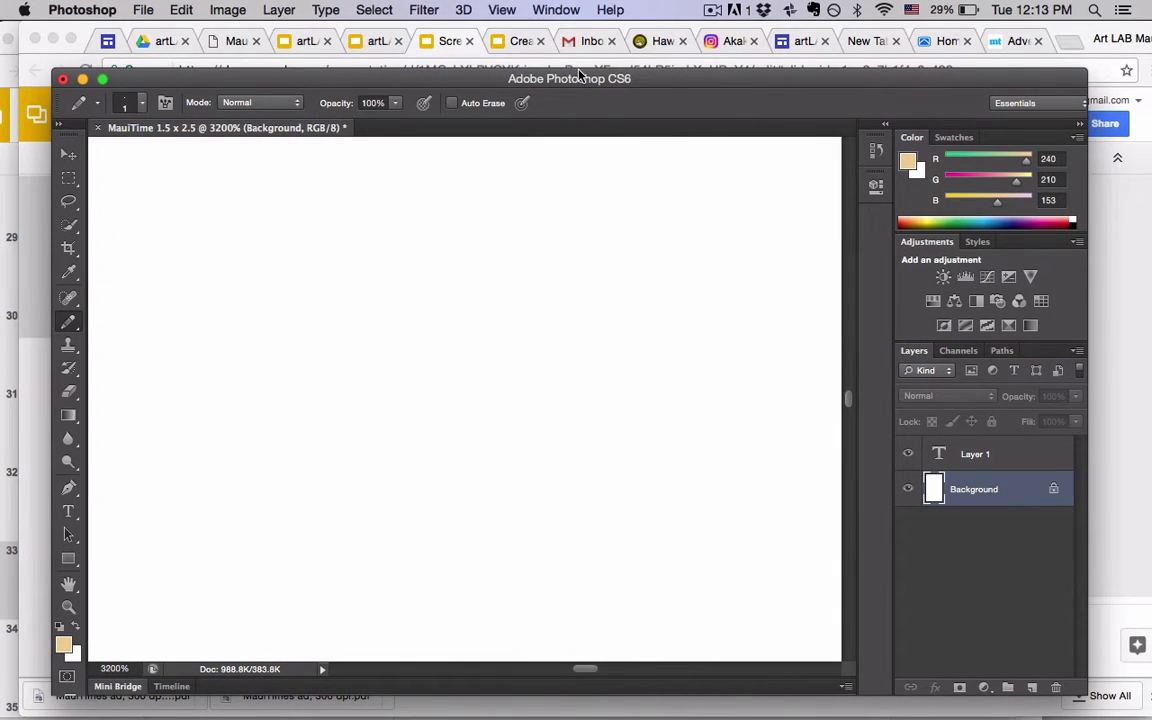
key("super+minus")
key("super+minus")
scroll(421, 139, "left", 5)
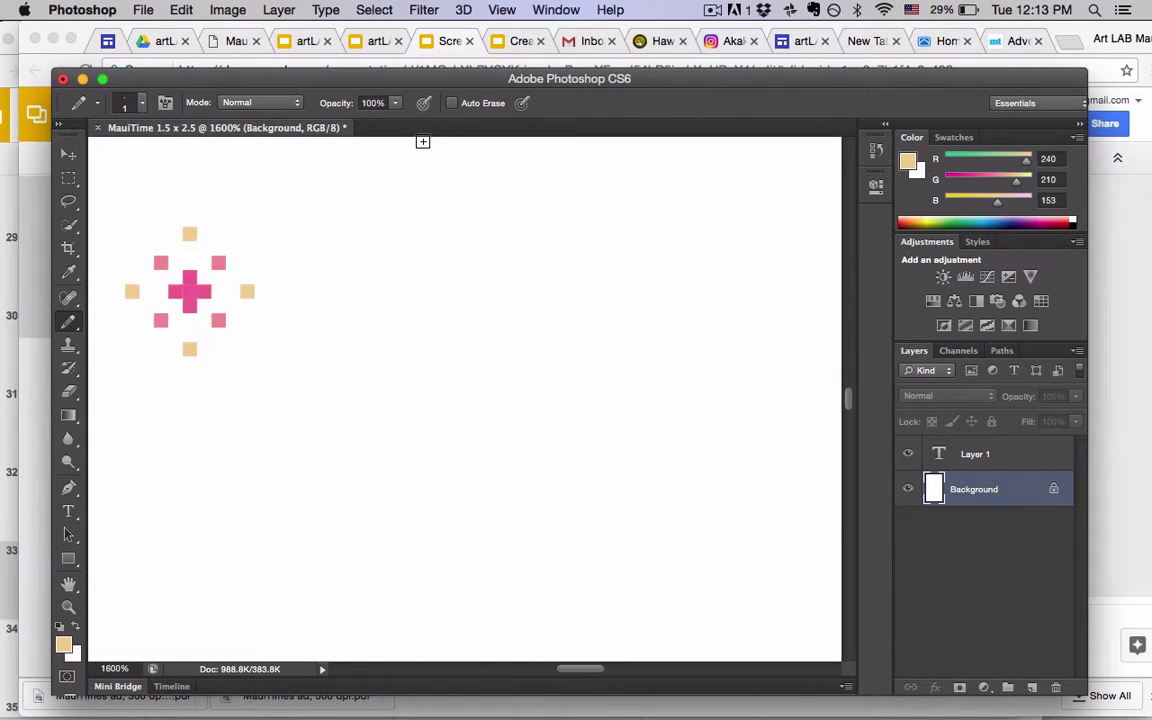
Draw a horizontal row of four spaced single-pixel beige dots on the Background layer, starting above the centre of the pattern
left_click(339, 177)
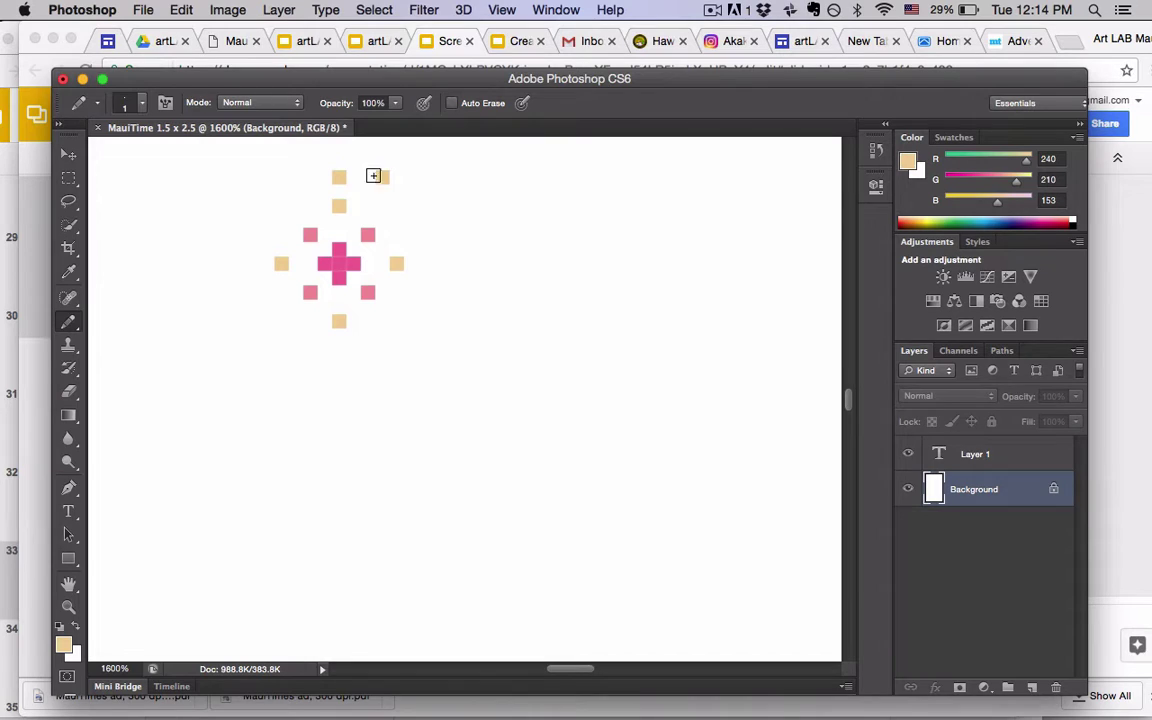
left_click(410, 177)
left_click(439, 177)
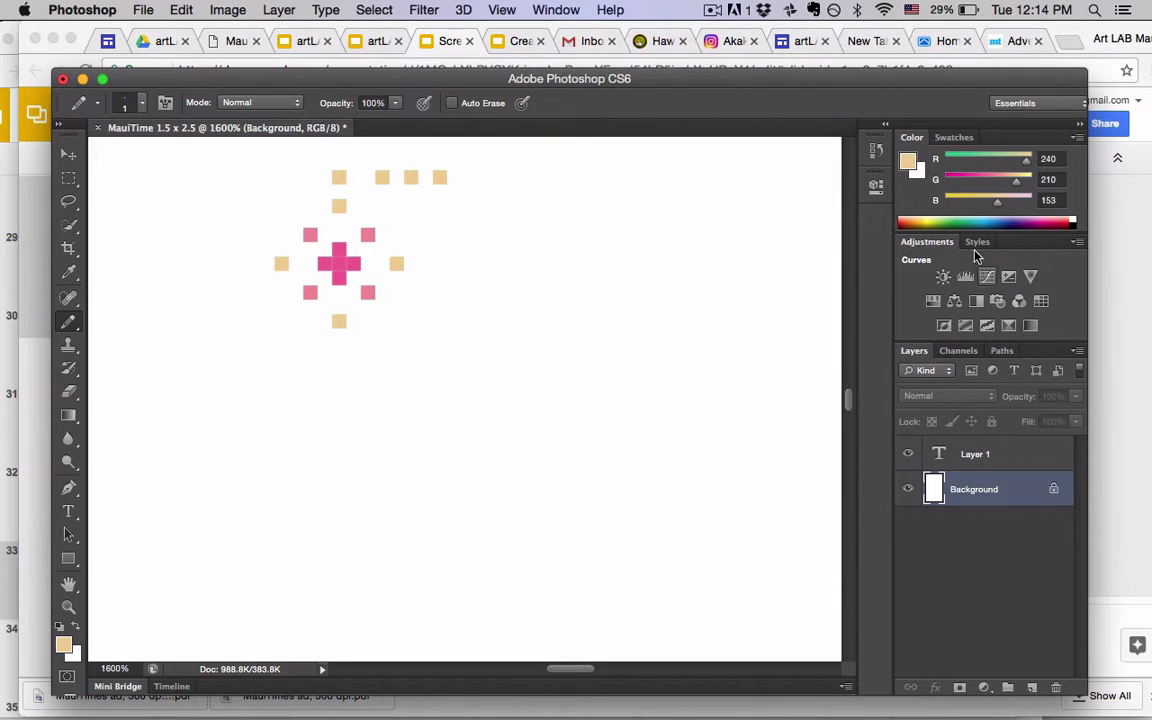
Set the foreground colour's green value to 167 and continue the upper row with five salmon dots at widening gaps
left_click(1002, 179)
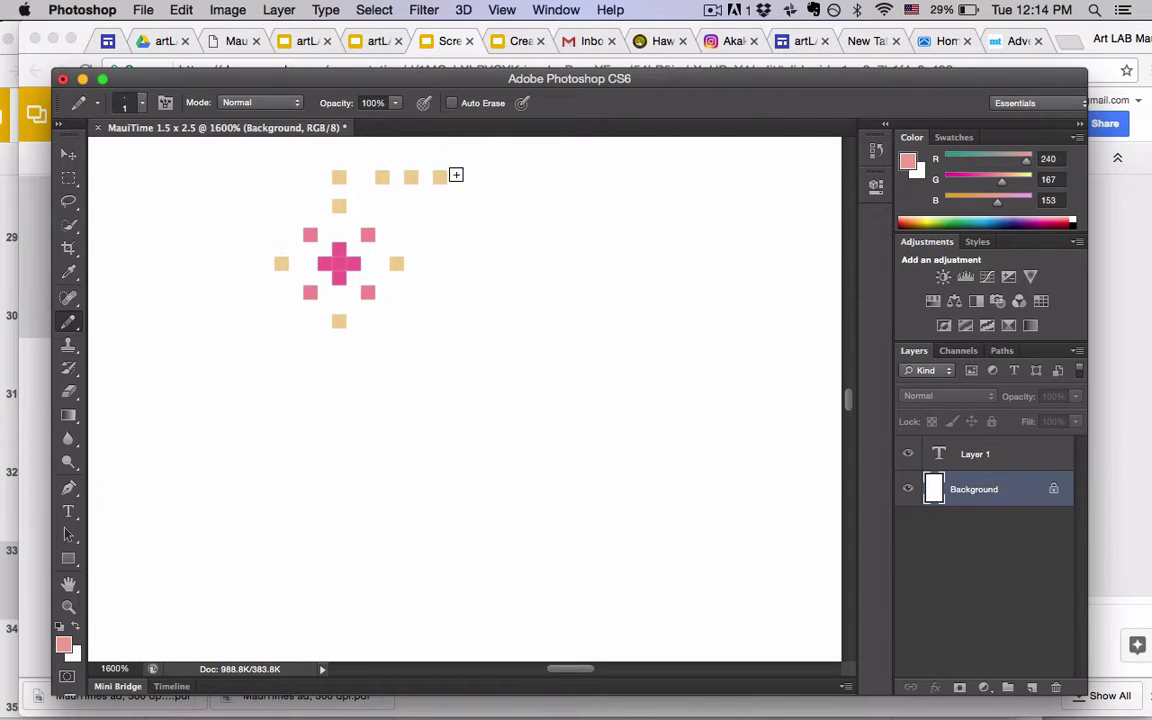
left_click(468, 177)
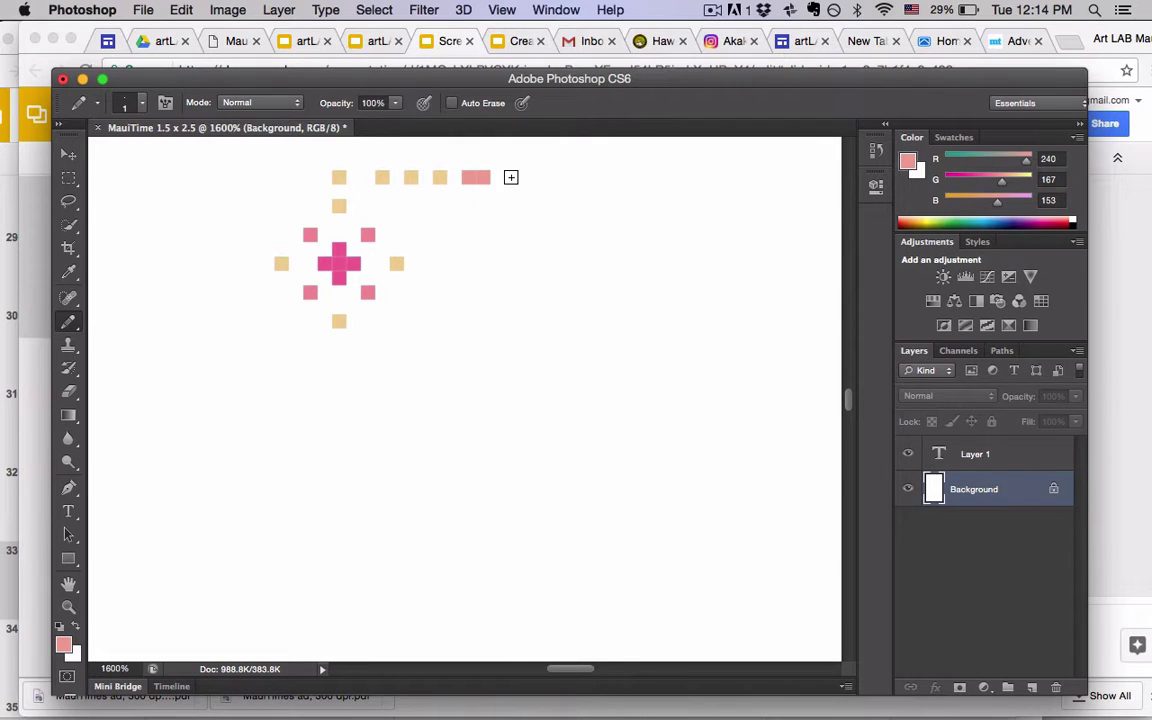
left_click(497, 177)
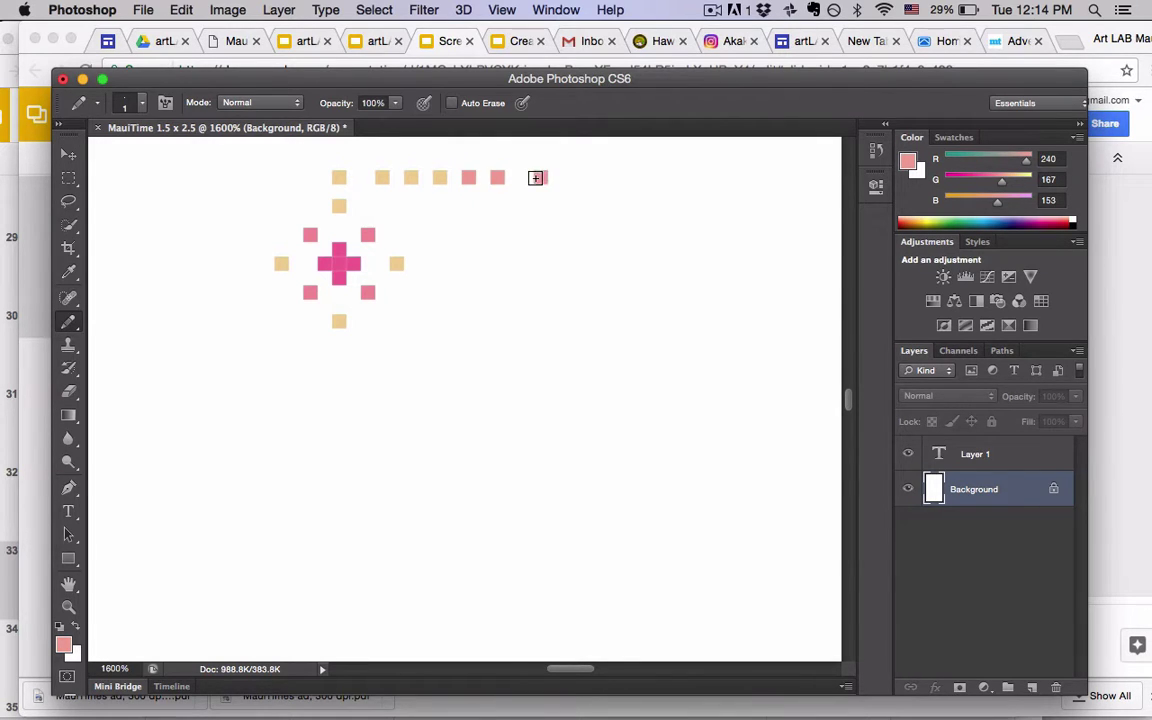
left_click(540, 177)
left_click(598, 177)
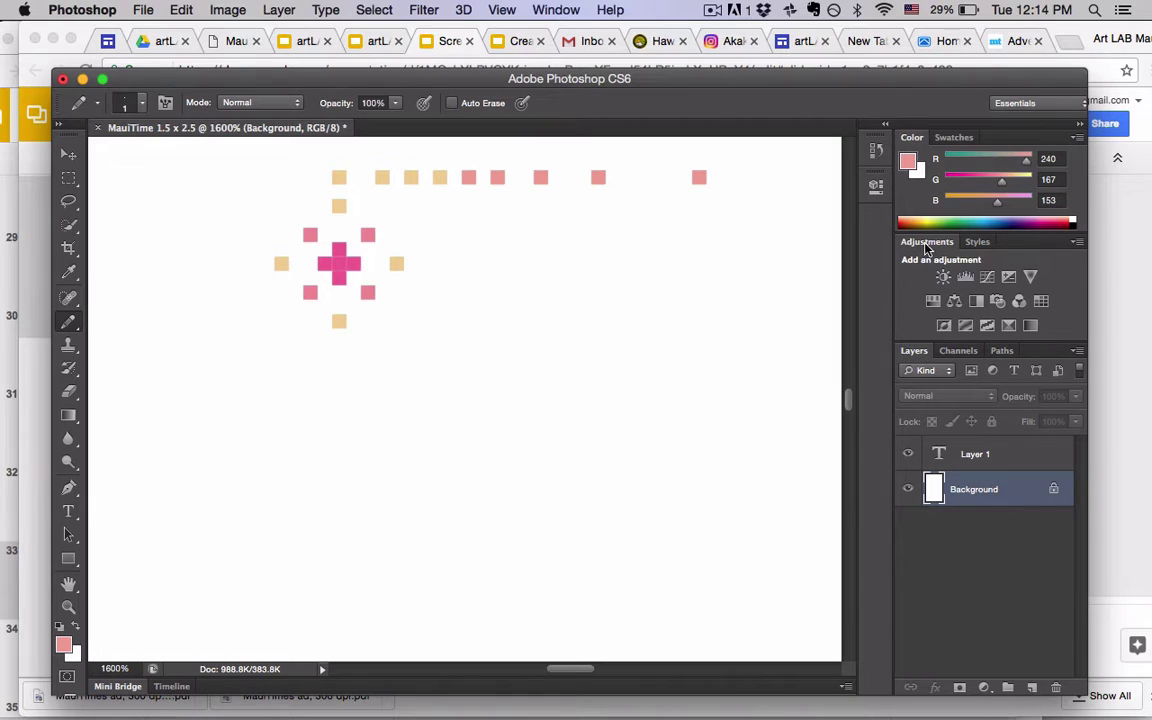
Set the foreground colour's red value to 141 and draw six grey-green dots at widening gaps, level with the pattern's centre
left_click(993, 158)
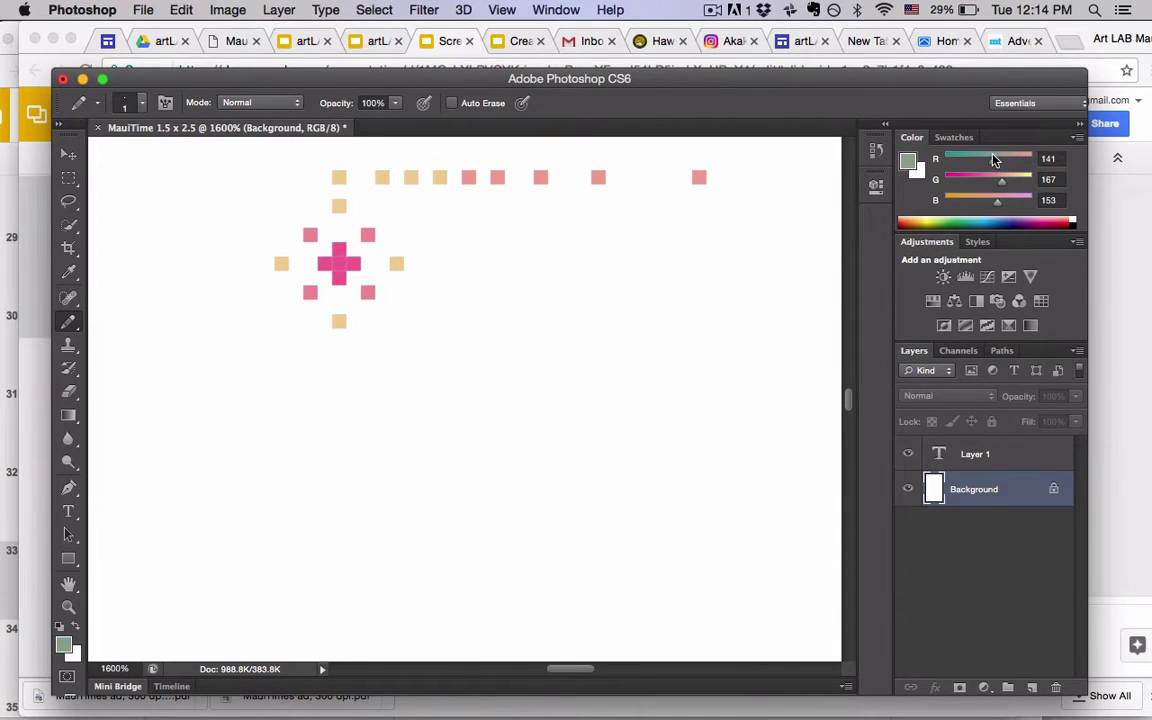
left_click(425, 264)
left_click(454, 265)
left_click(482, 264)
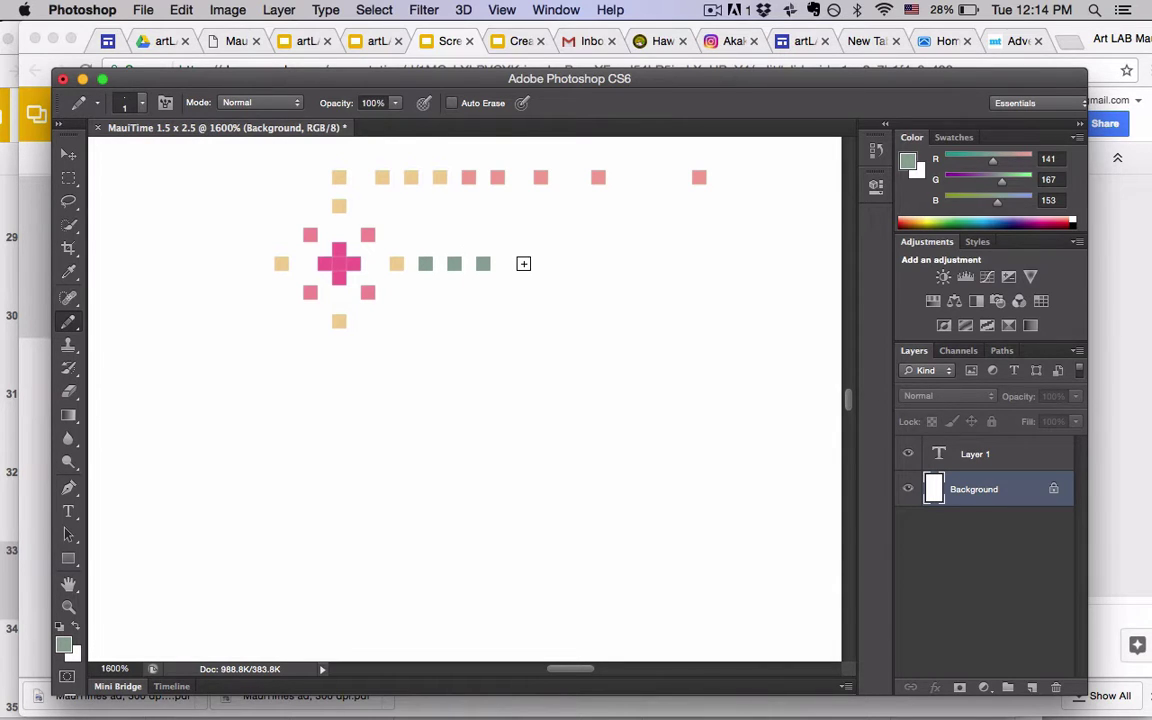
left_click(526, 264)
left_click(569, 264)
key("super+z")
left_click(612, 264)
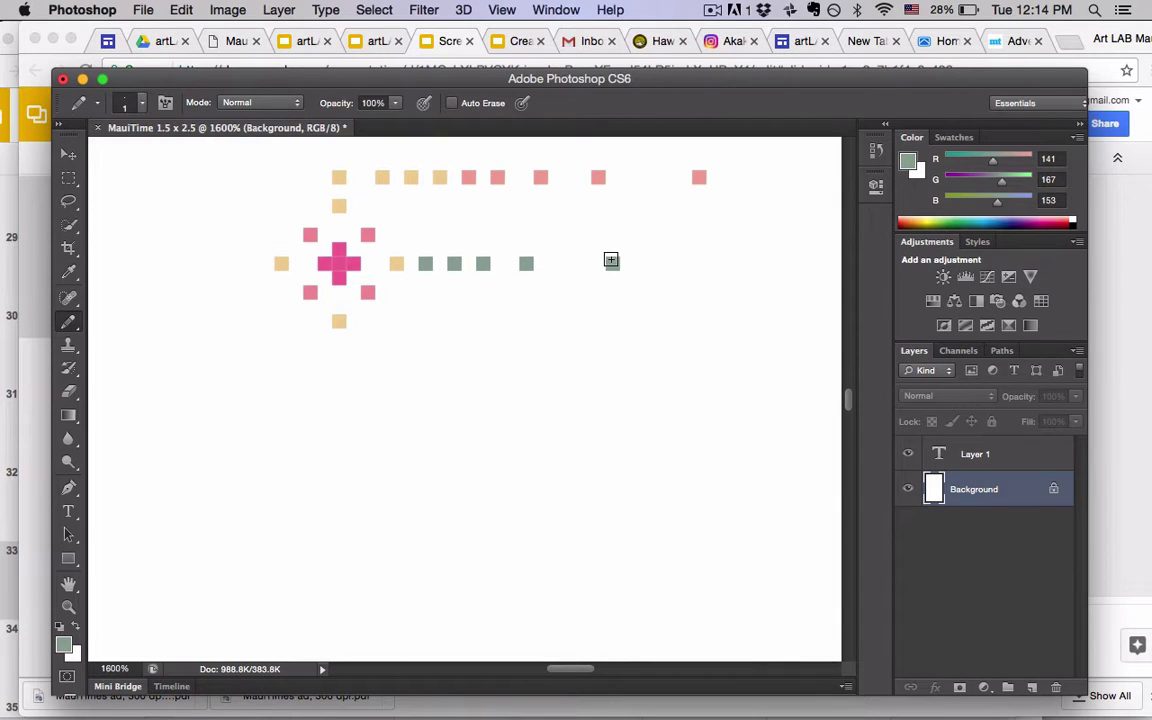
left_click(741, 264)
Set the foreground colour's green value to 117 and draw nine purple dots from the pattern's lower beige dot, curving downward at widening gaps
left_click(985, 181)
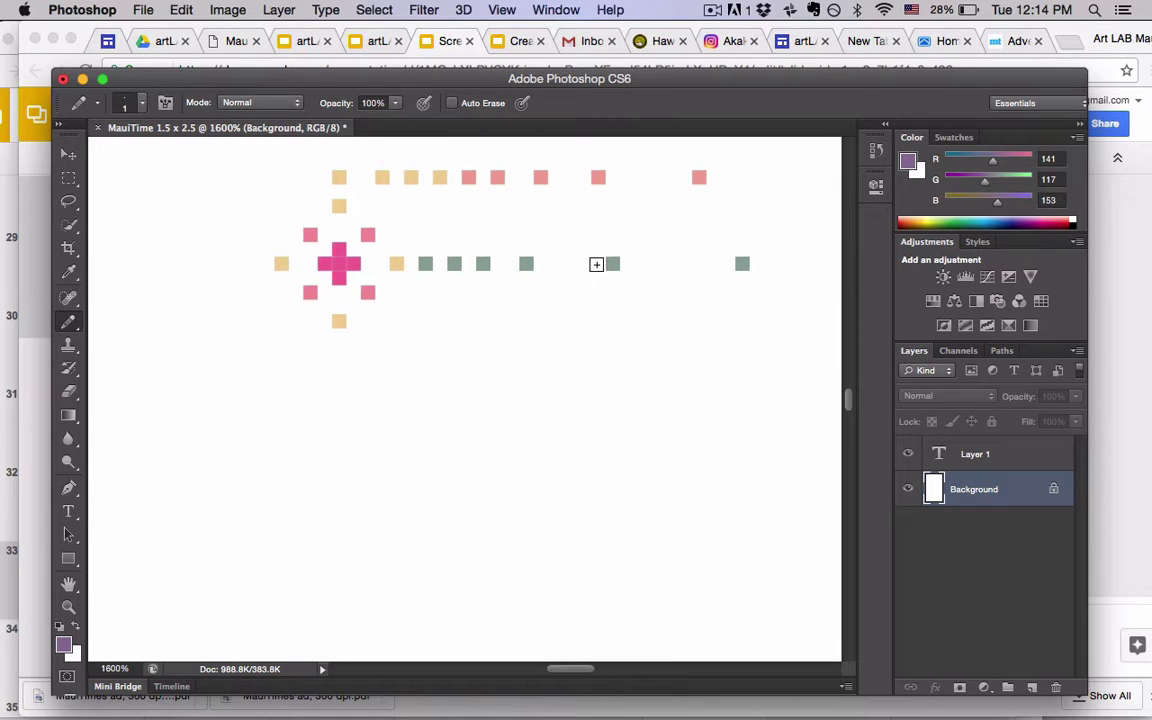
left_click(367, 321)
left_click(396, 321)
left_click(425, 321)
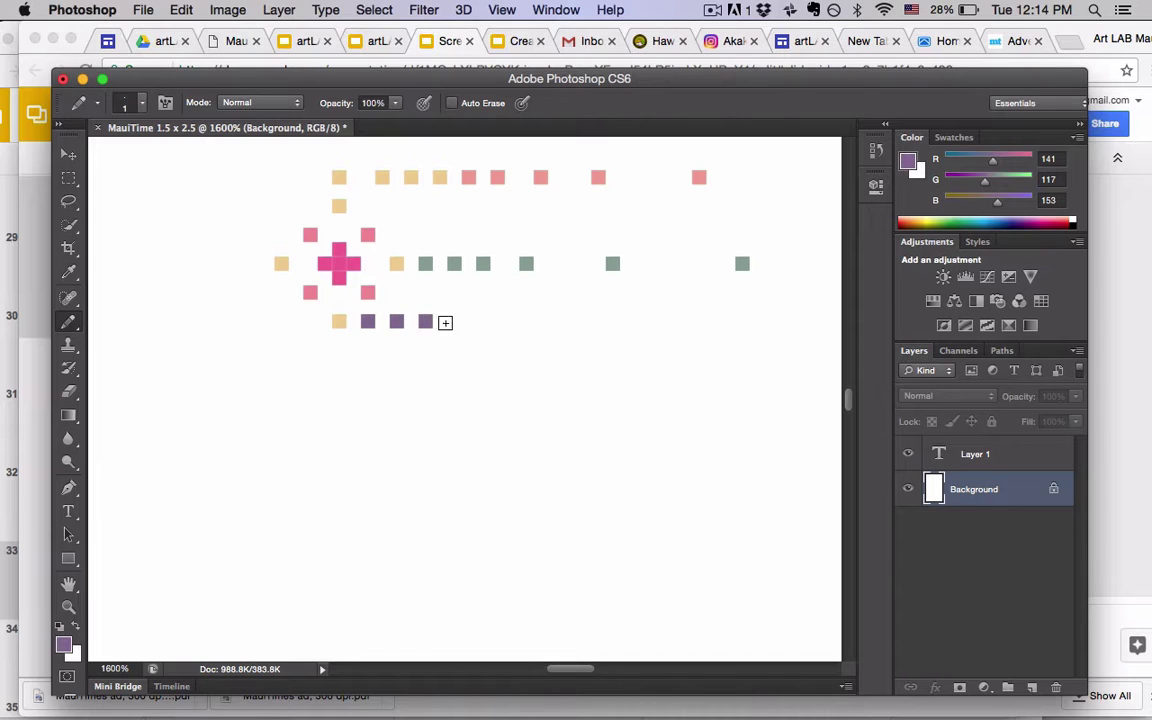
left_click(483, 321)
left_click(555, 349)
left_click(627, 394)
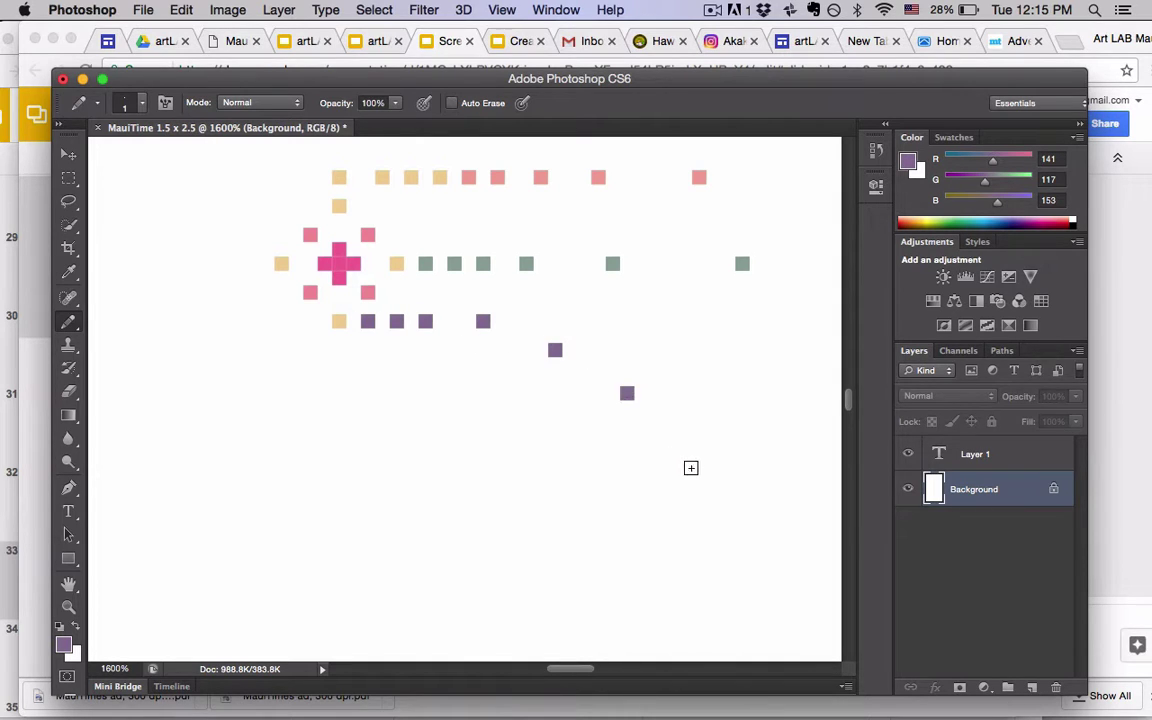
left_click(699, 479)
left_click(756, 580)
left_click(800, 625)
Set the foreground colour's red value to 205 and draw a text box in the empty area beneath the pixel pattern
left_click(1015, 163)
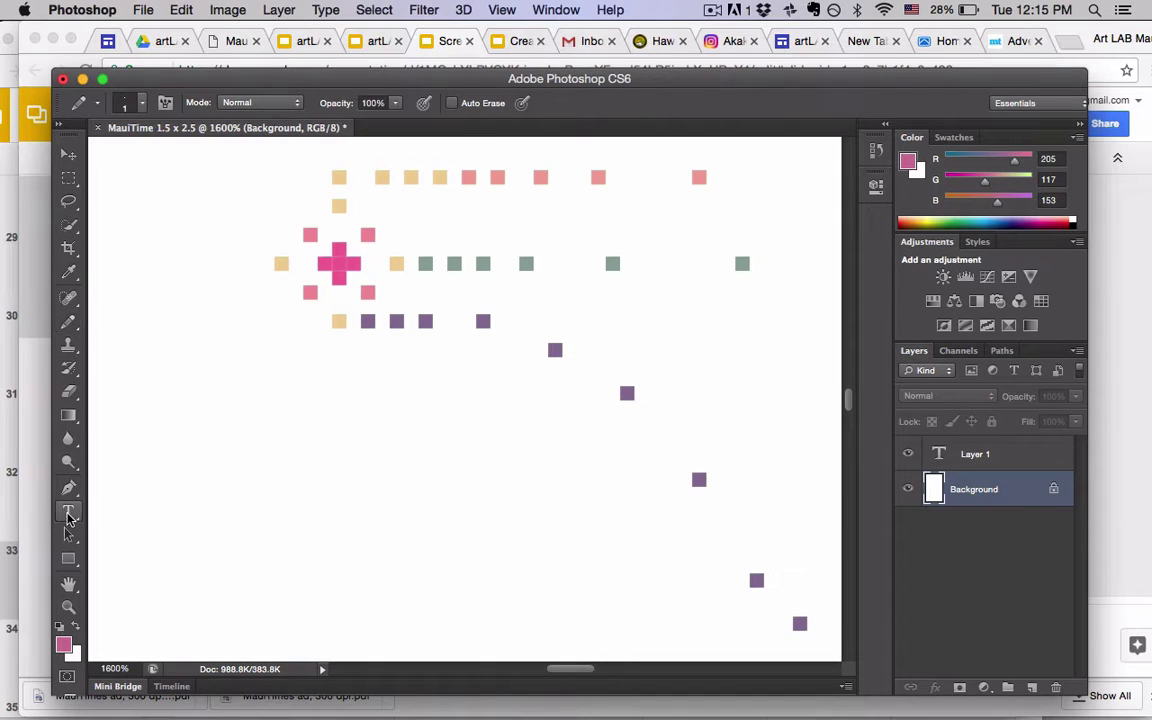
left_click(68, 515)
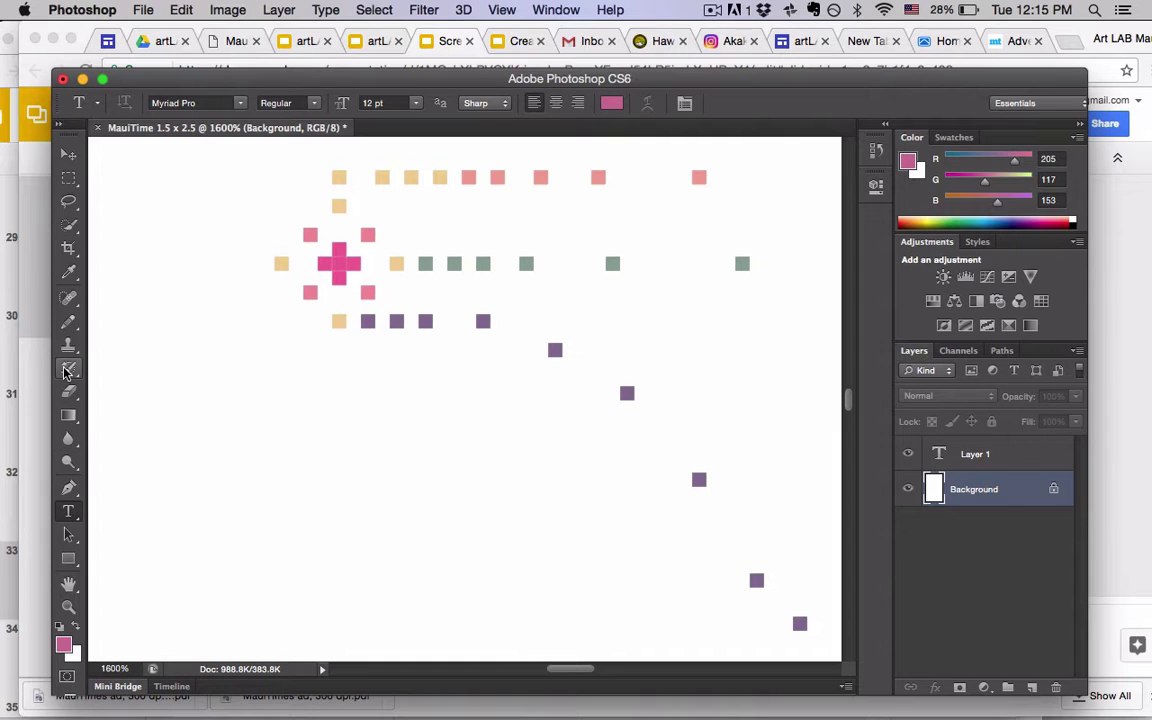
left_click(1019, 10)
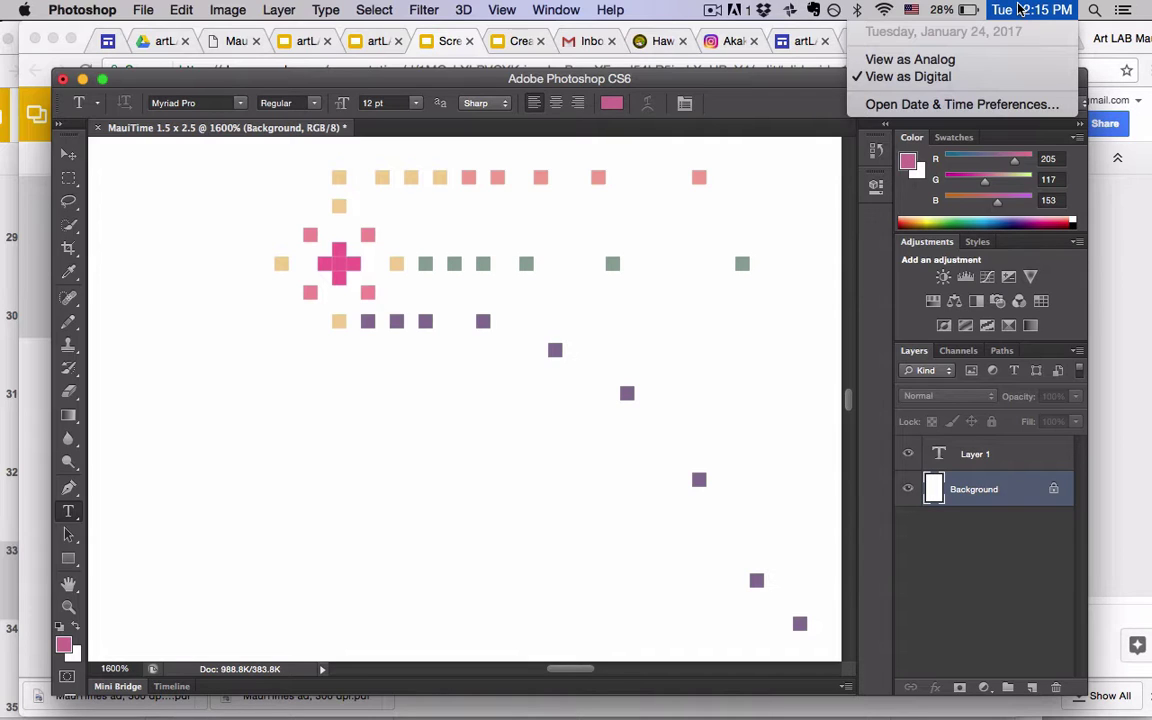
left_click(1018, 9)
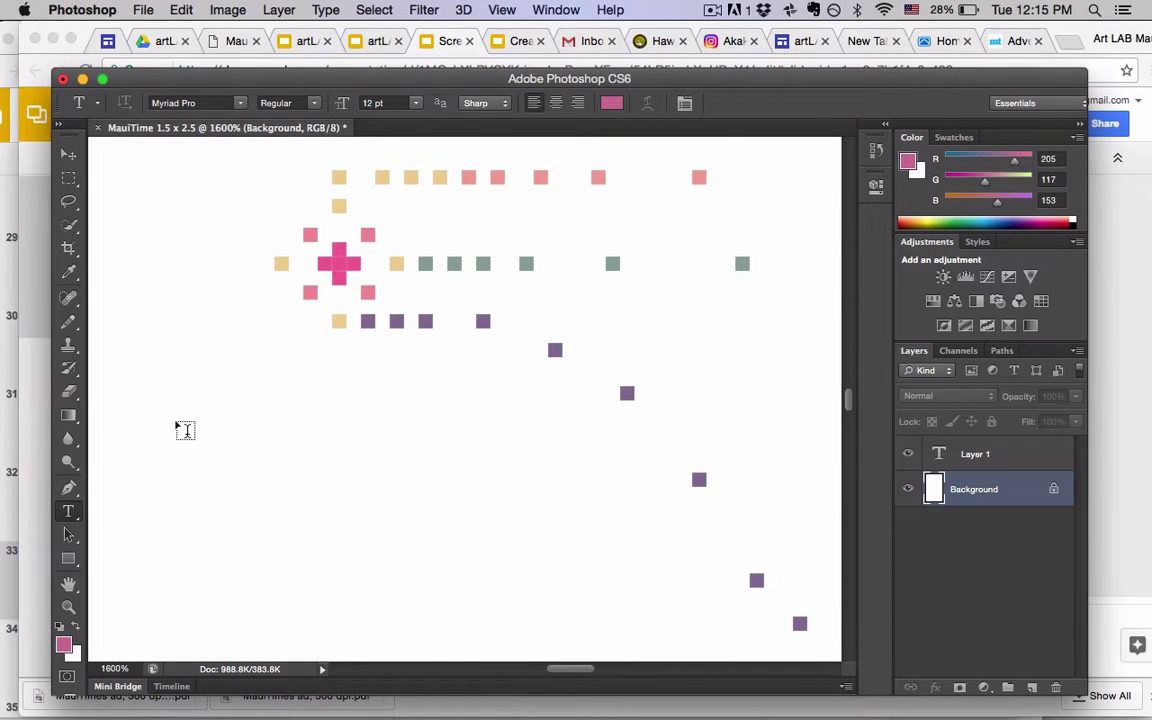
left_click_drag(207, 392, 577, 554)
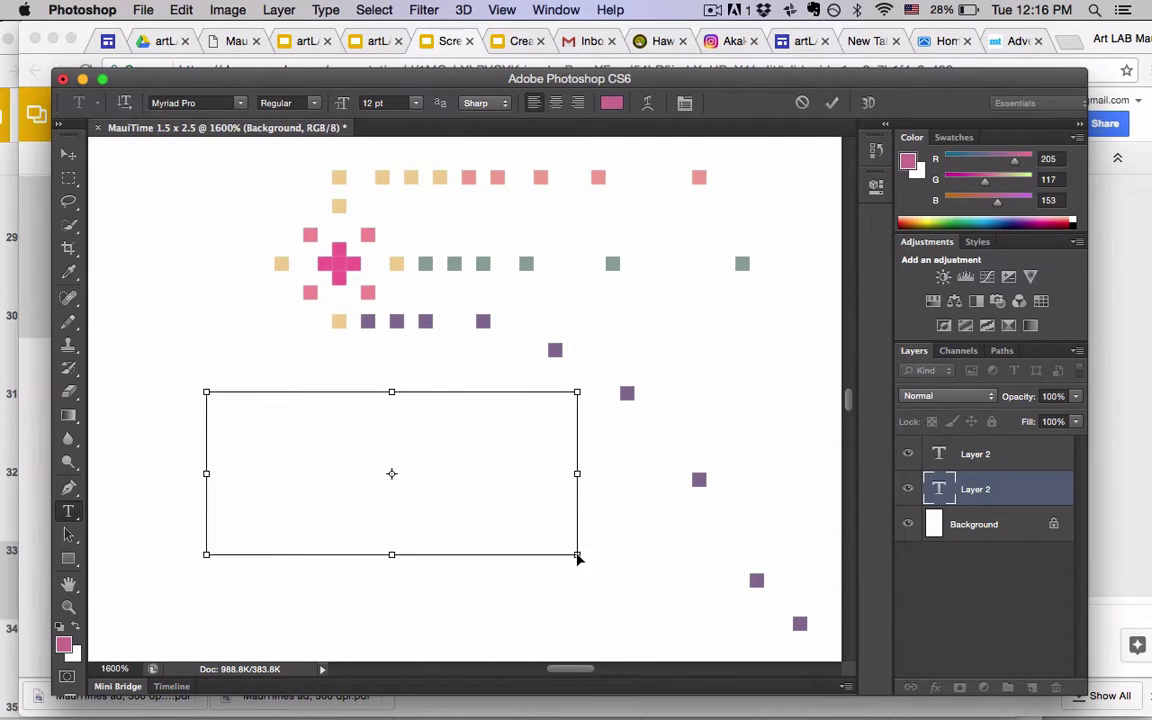
scroll(656, 503, "down", 6)
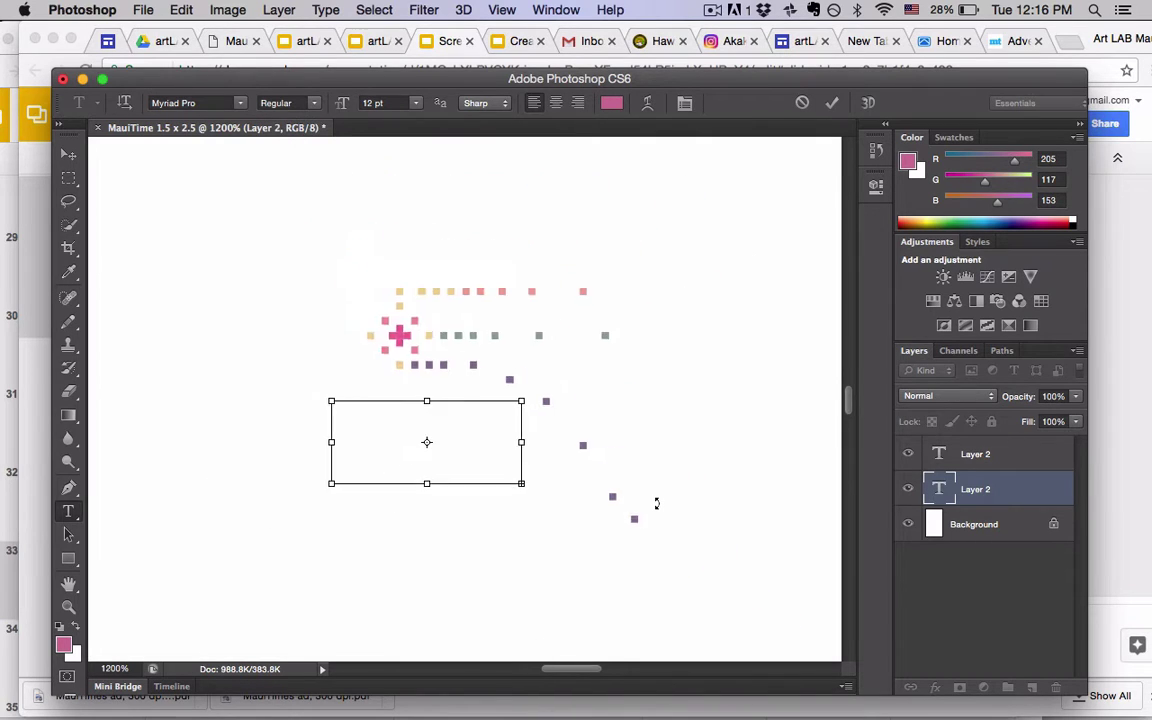
scroll(656, 503, "up", 2)
scroll(650, 501, "up", 2)
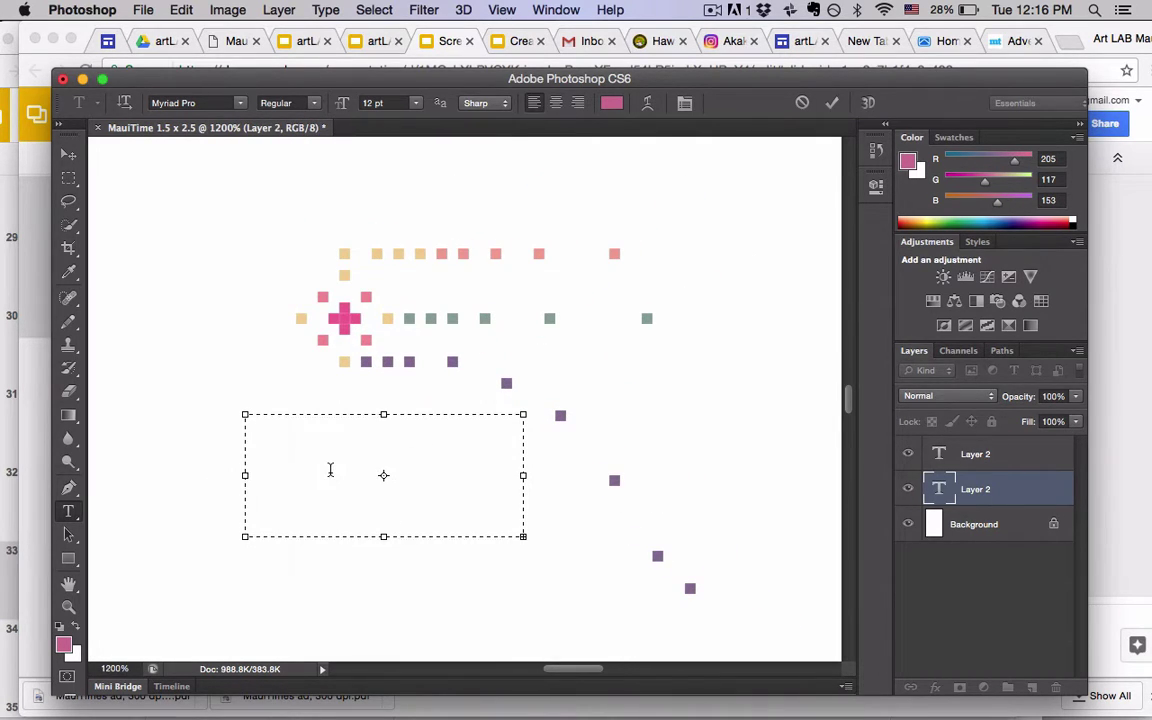
Set the font size to 6 pt, enlarge the text box and enter the text "play"
left_click(416, 103)
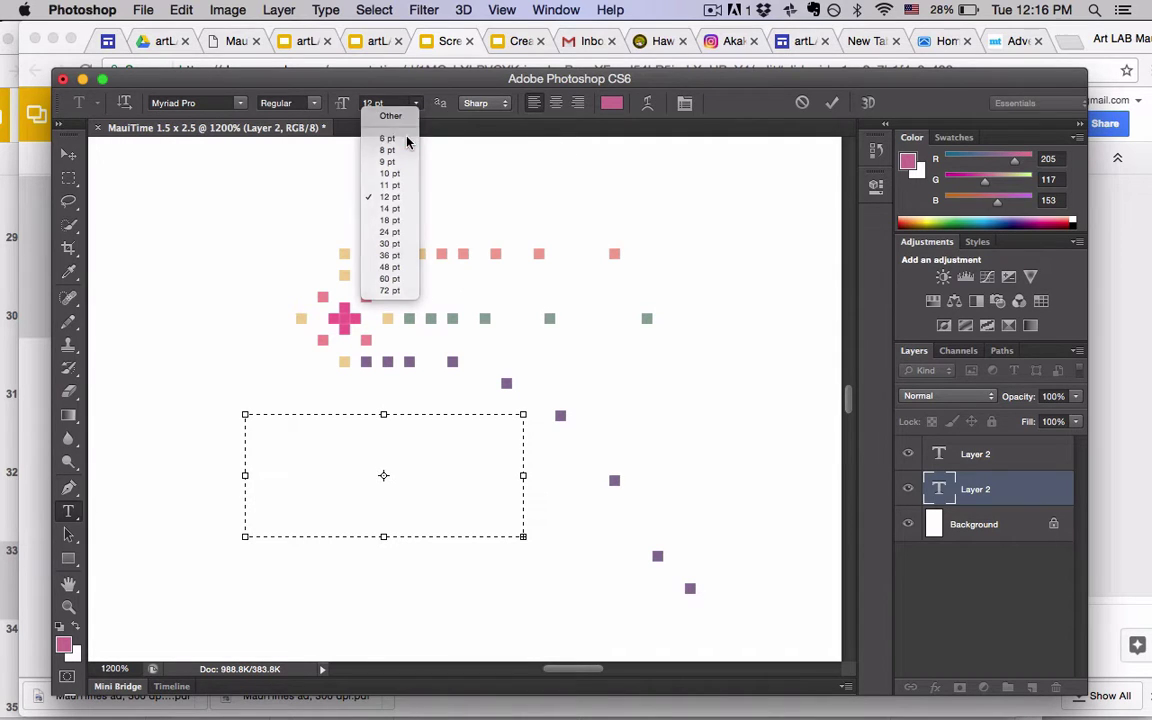
left_click(409, 142)
left_click_drag(522, 538, 695, 640)
left_click(543, 441)
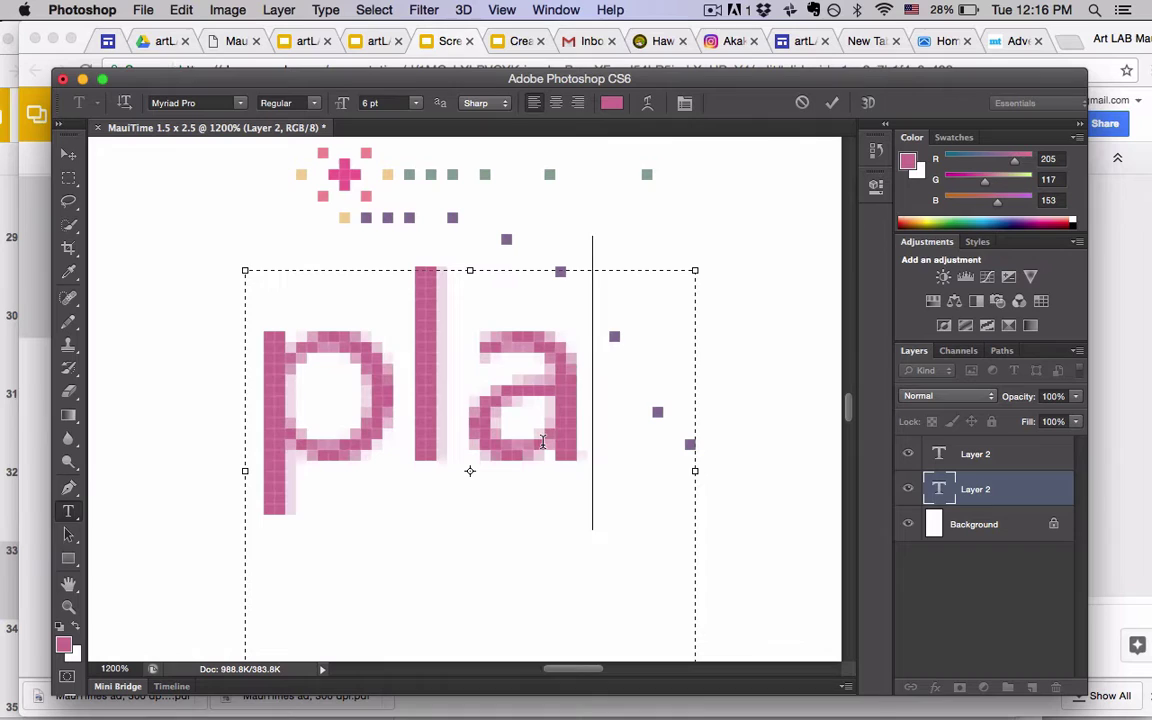
Try a 2 pt font size on the selected letters "pla"
double_click(497, 381)
left_click(342, 105)
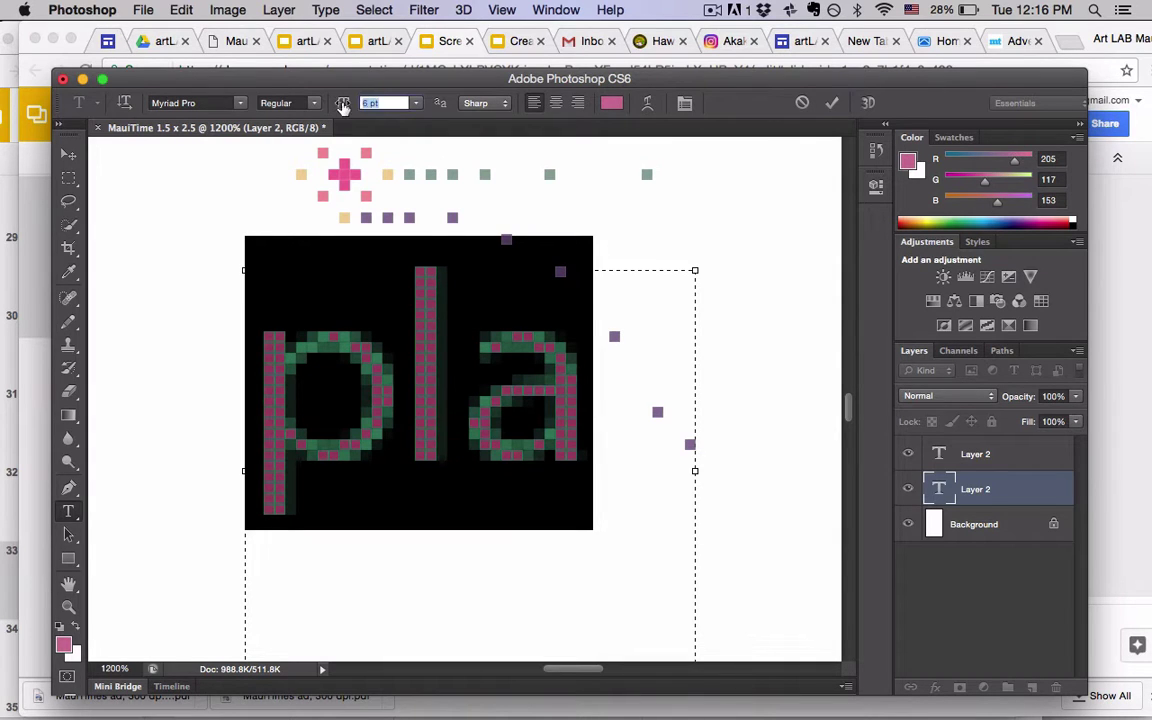
left_click_drag(342, 105, 312, 103)
left_click(334, 365)
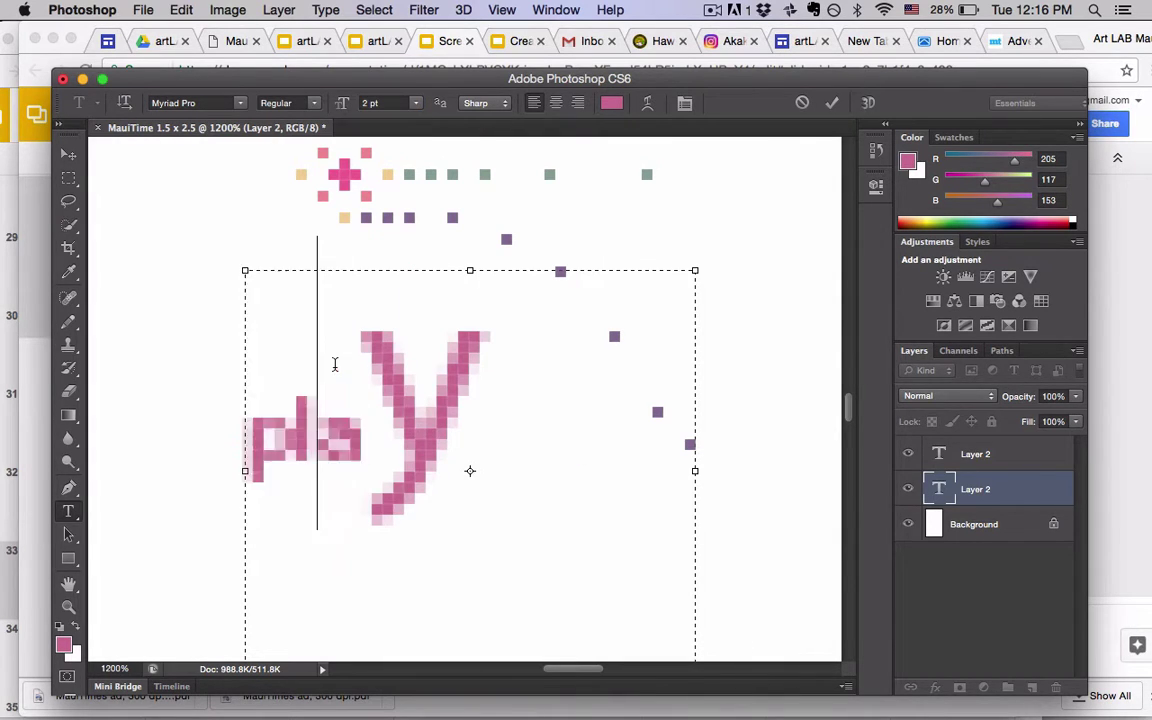
Set the whole word "play" to a 4 pt font size with anti-aliasing set to None
double_click(335, 365)
left_click(381, 102)
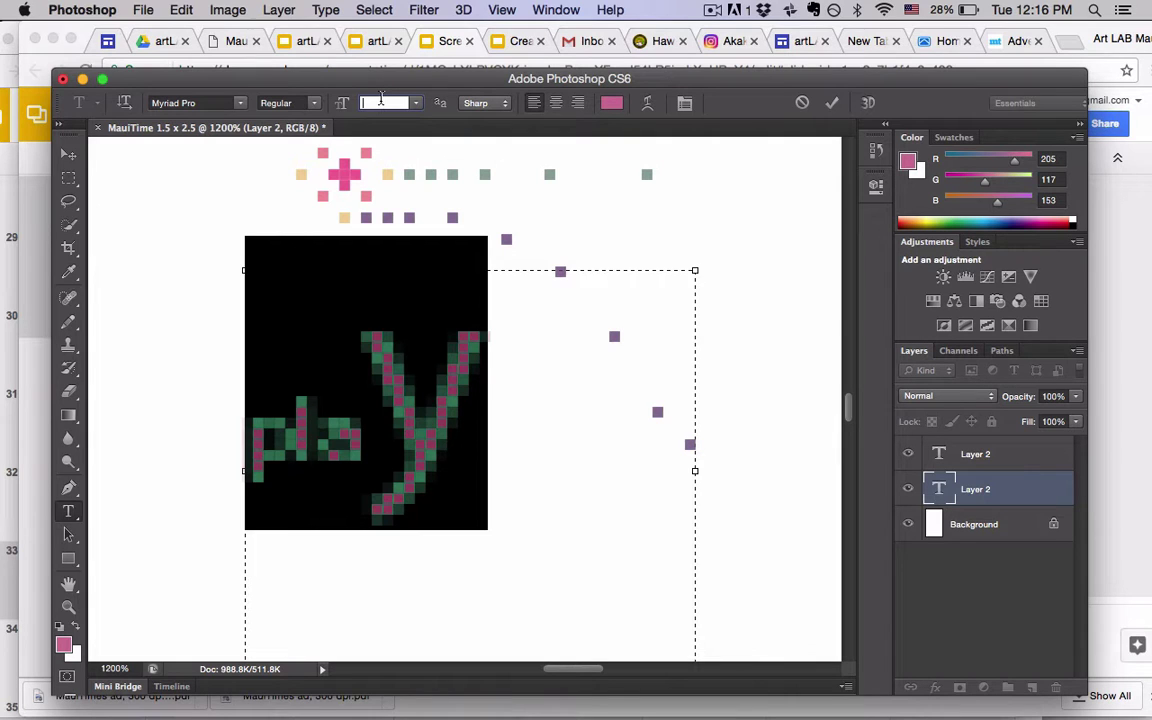
type("1")
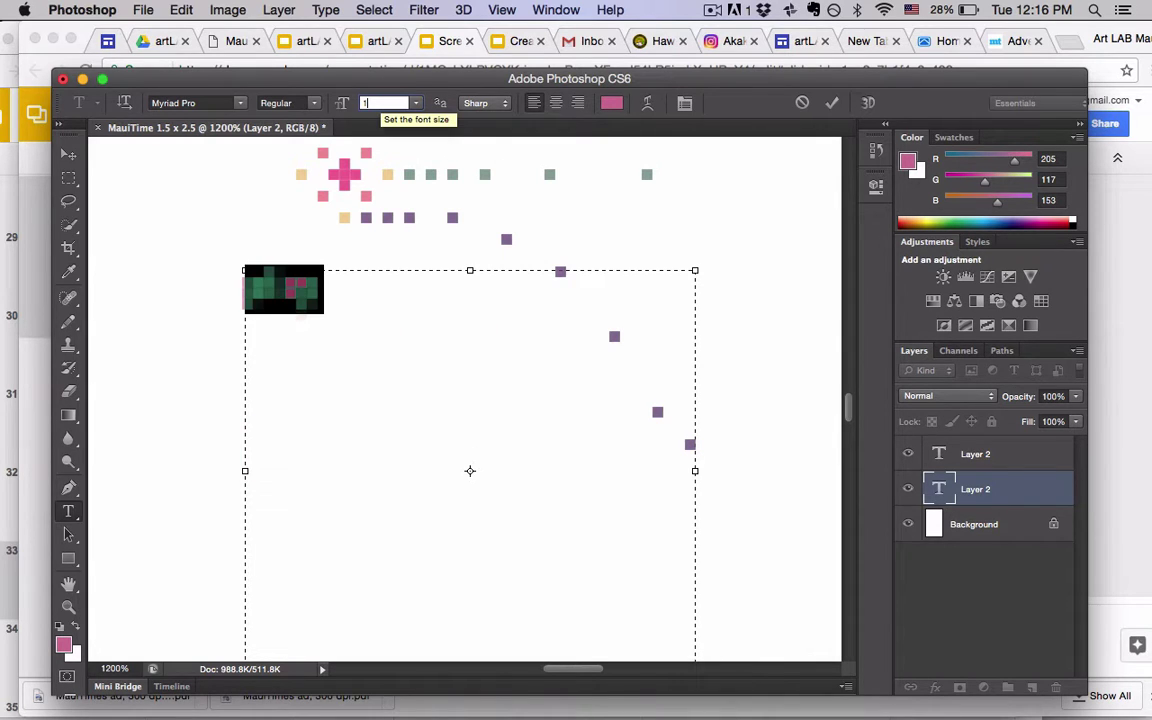
key("BackSpace")
type("4")
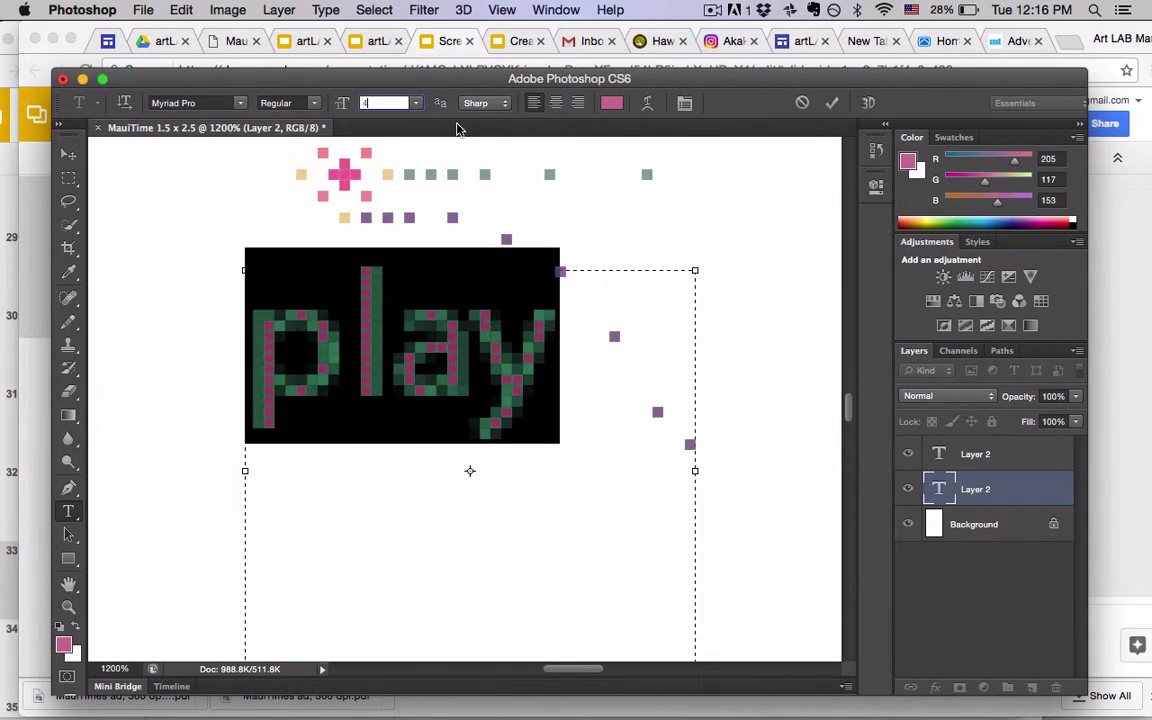
left_click(485, 103)
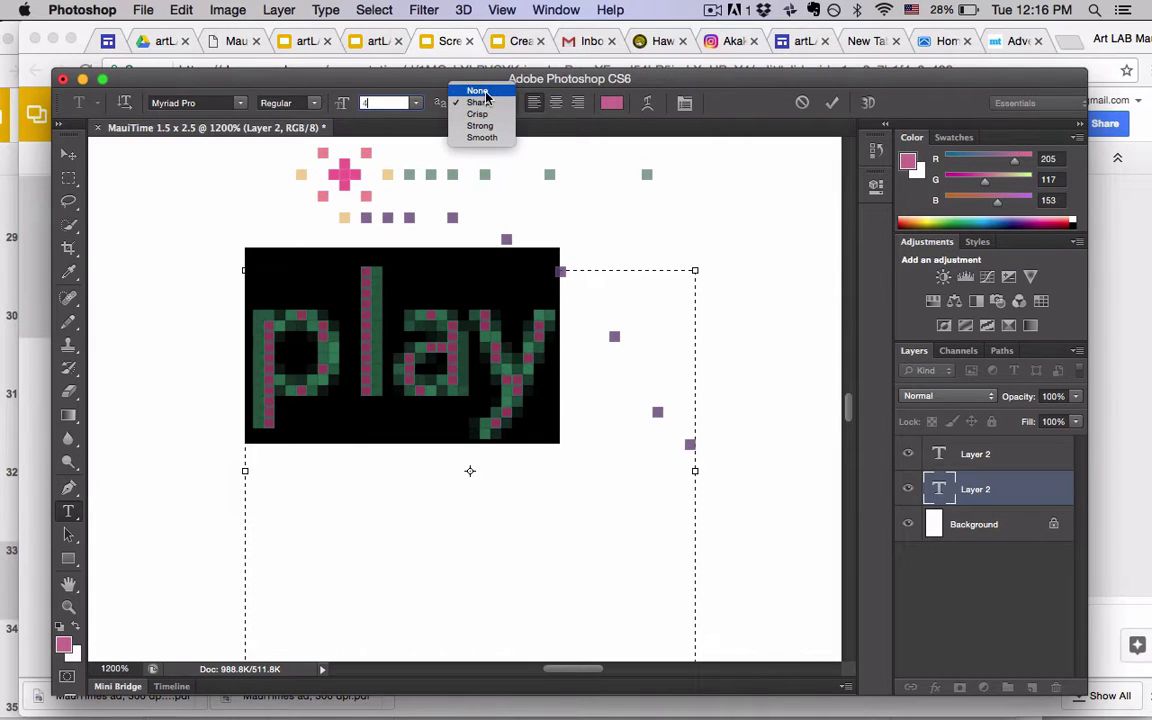
left_click(478, 89)
left_click(449, 340)
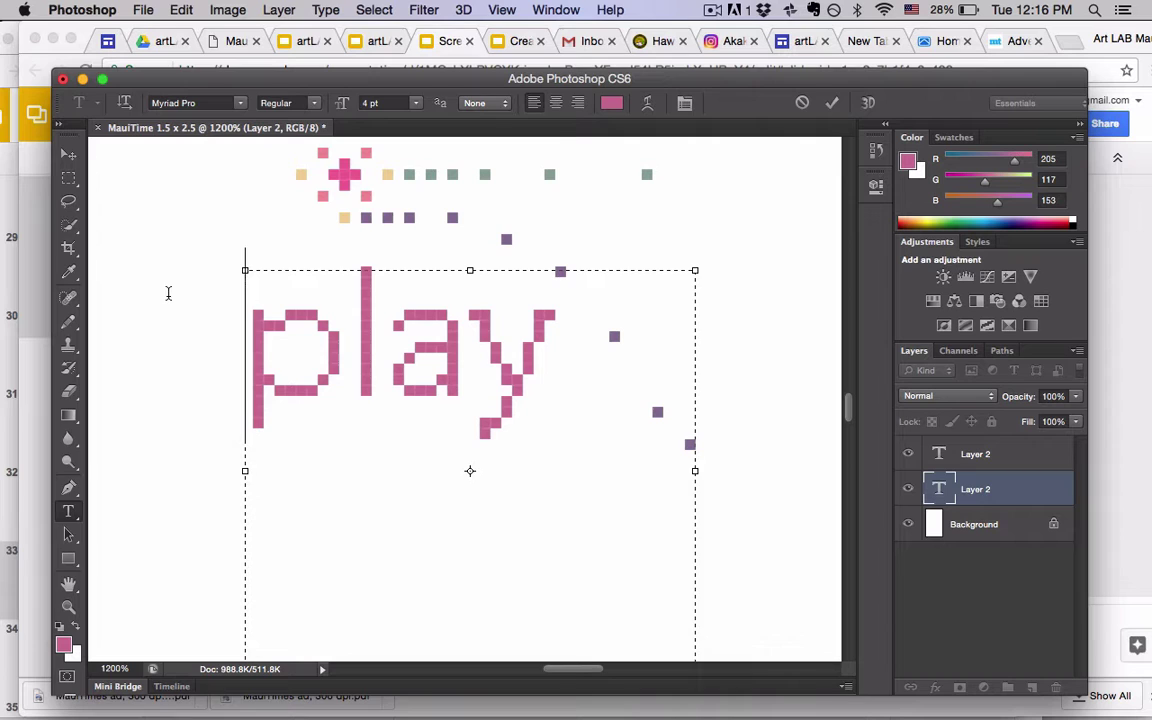
Move the "play" text up and left so its l sits directly beneath the pattern's leftmost beige dot
left_click(68, 153)
scroll(155, 240, "up", 5)
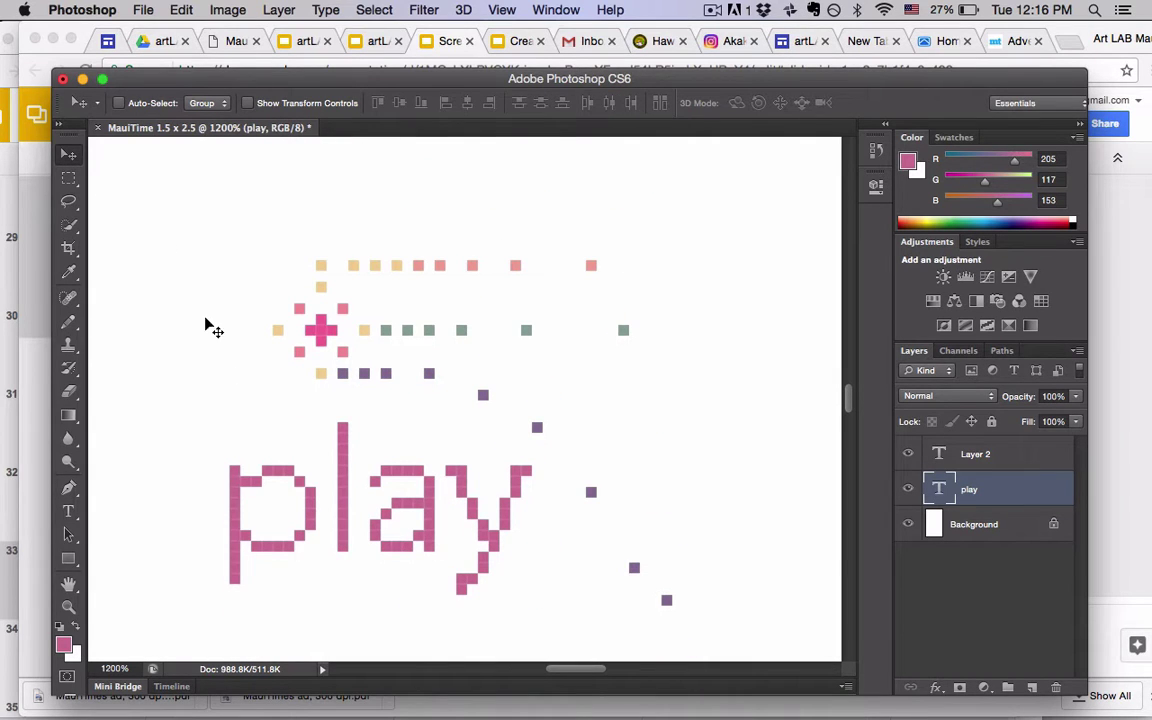
left_click_drag(280, 455, 224, 399)
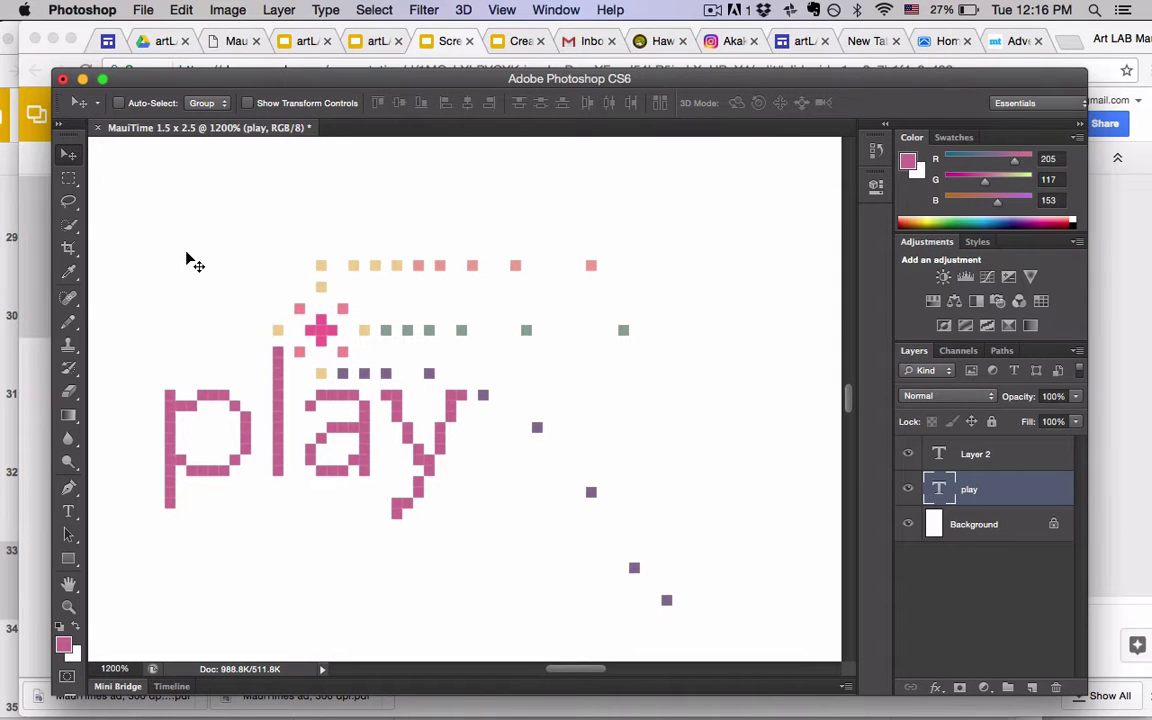
scroll(280, 212, "left", 3)
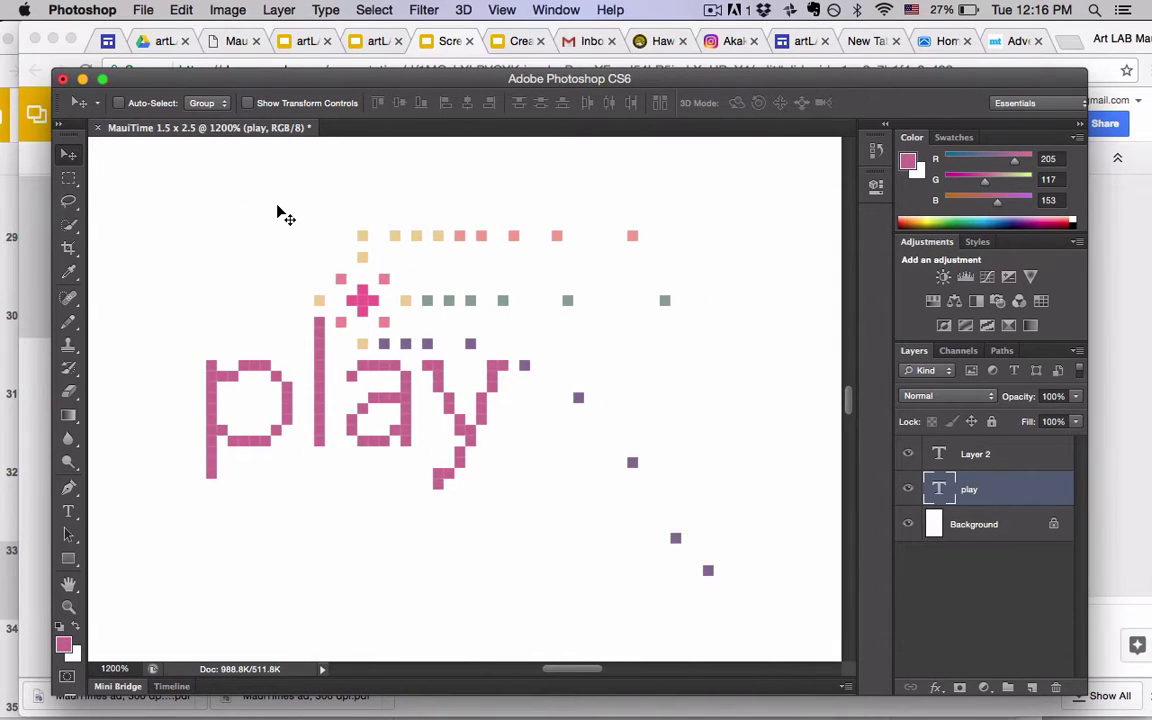
key("super+z")
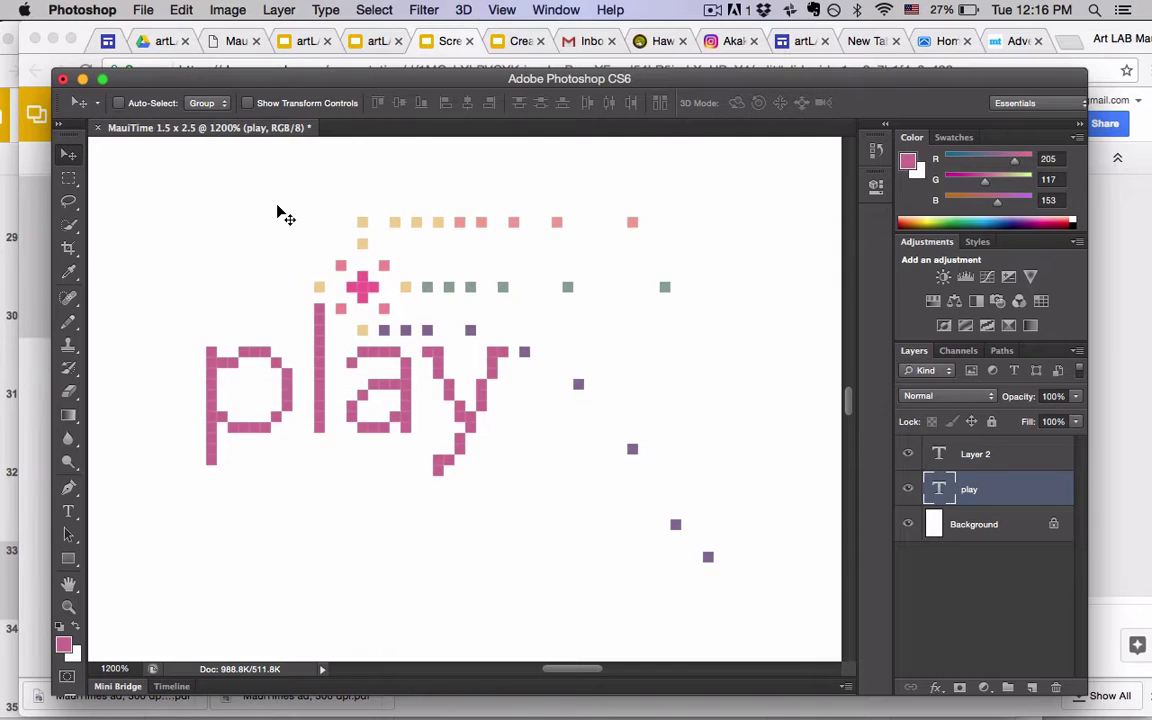
key("super+z")
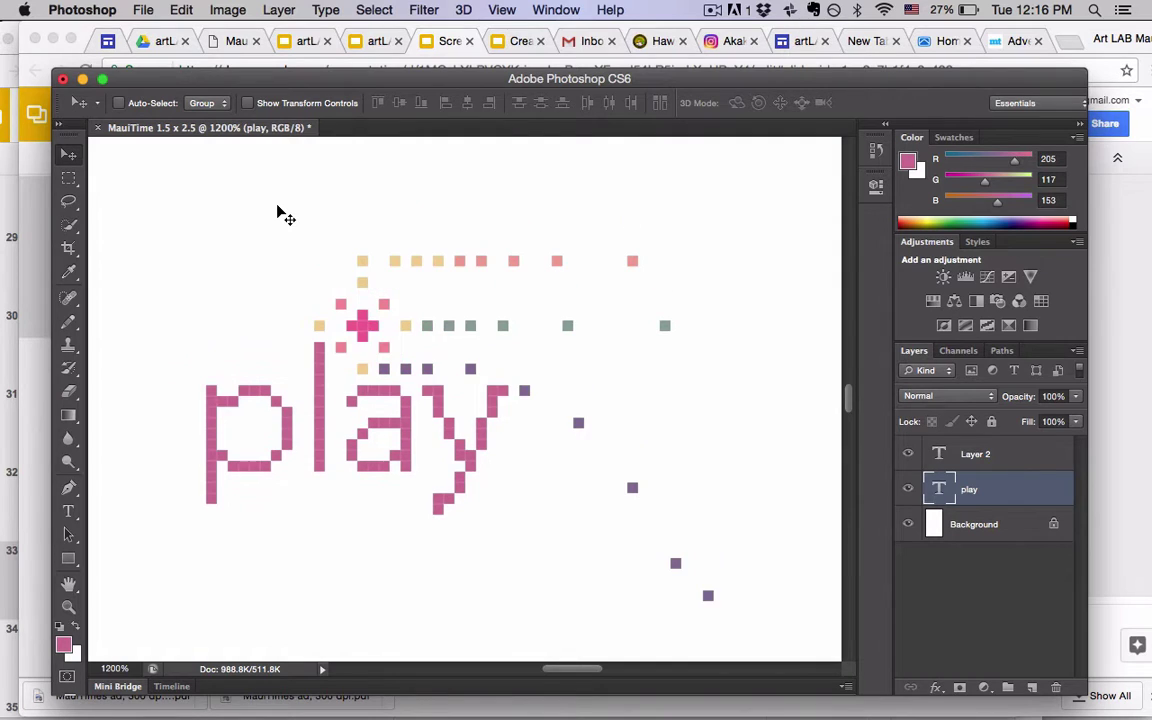
Capture the entire Photoshop window as a clip in the Evernote helper note
left_click(816, 11)
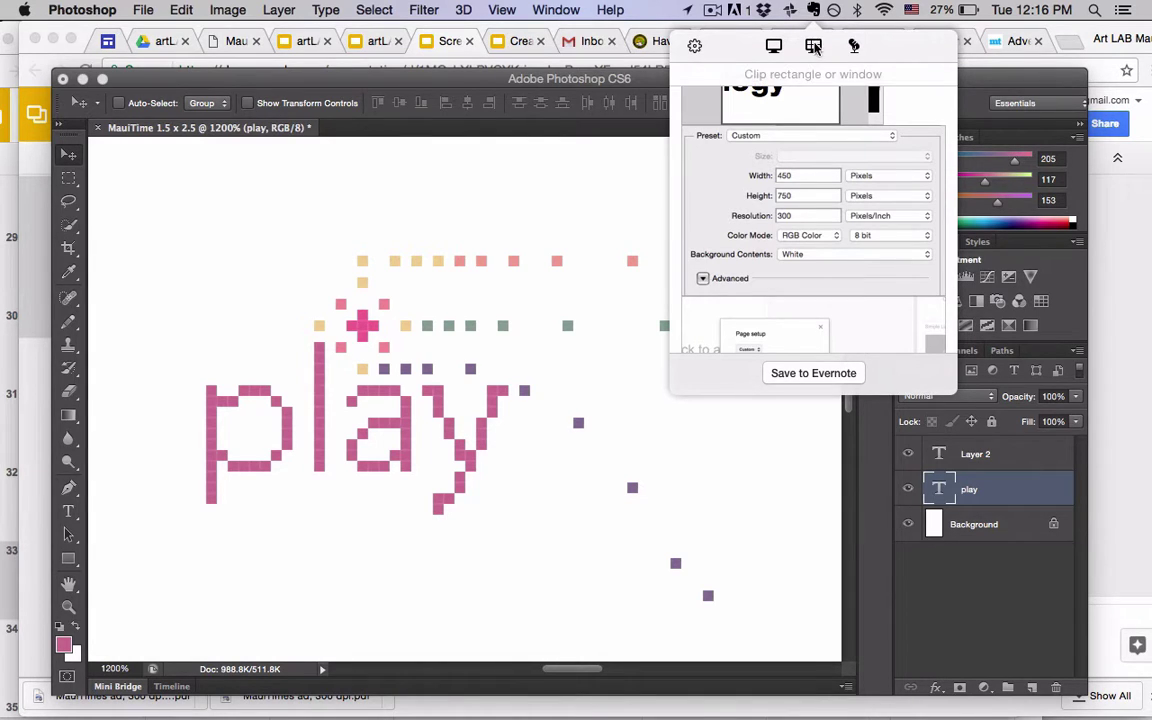
left_click(815, 47)
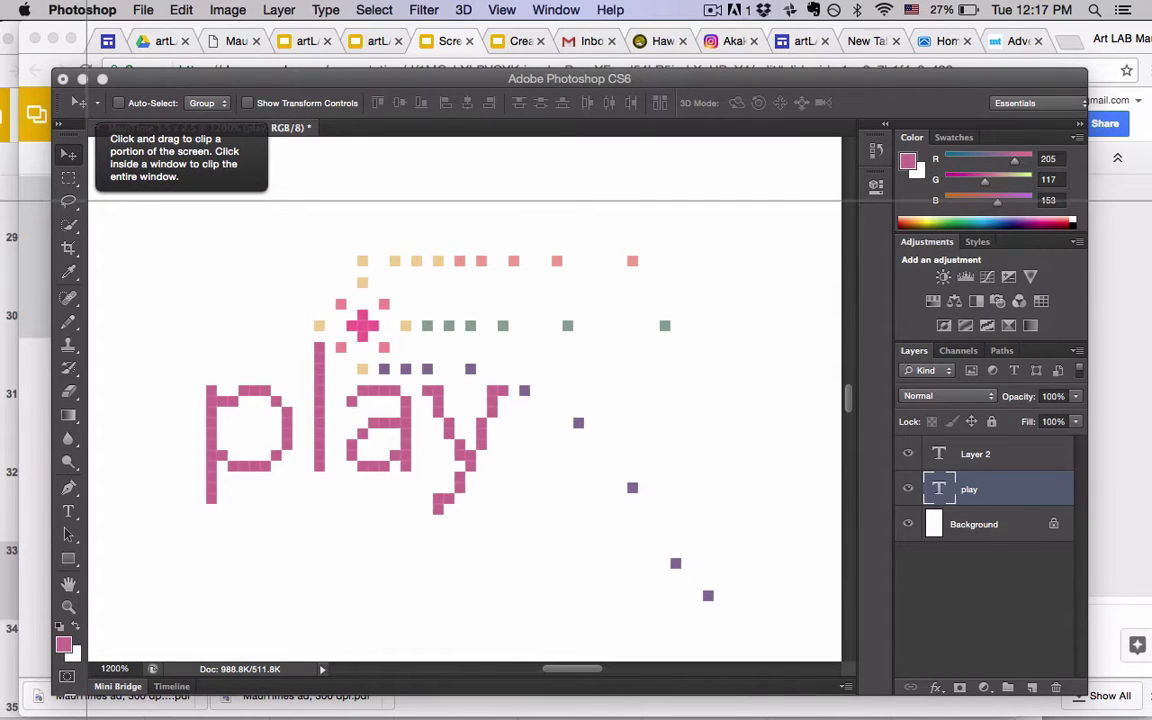
mouse_move(89, 203)
left_mouse_down()
mouse_move(676, 570)
mouse_move(818, 618)
mouse_move(821, 630)
mouse_move(800, 560)
mouse_move(730, 520)
mouse_move(226, 487)
mouse_move(90, 265)
mouse_move(84, 196)
mouse_move(90, 205)
left_mouse_up()
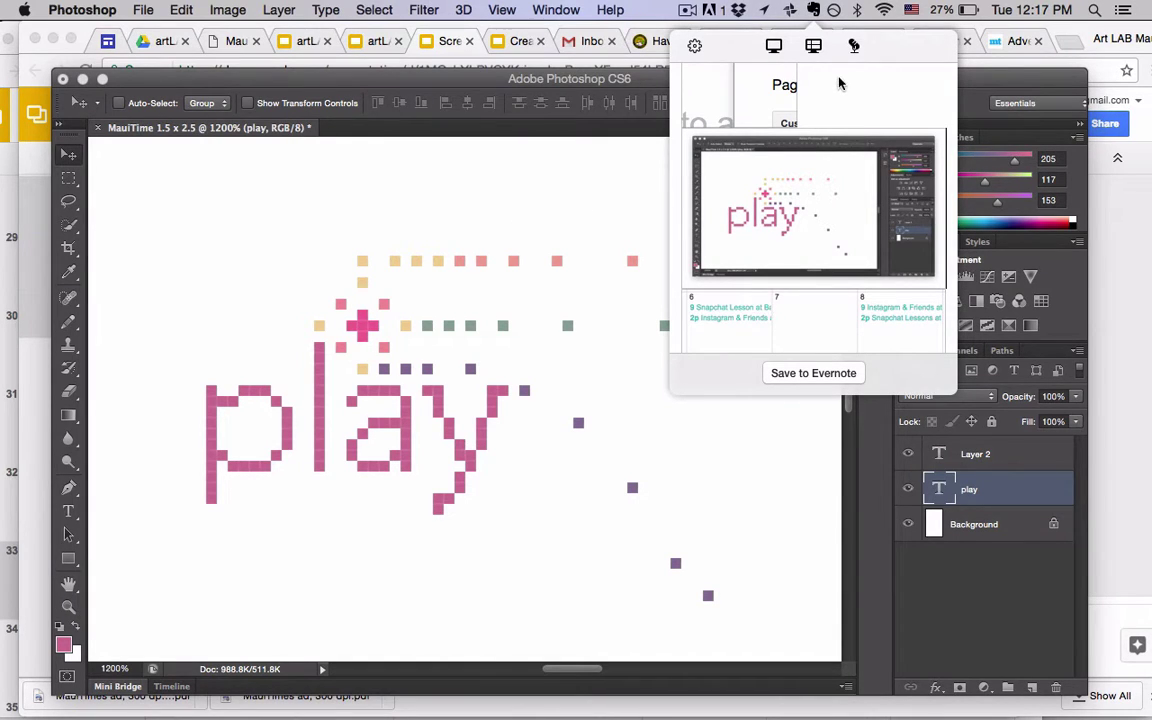
Clip a landscape area of the canvas covering the "play" text and all the dot rows into the Evernote note
left_click(814, 47)
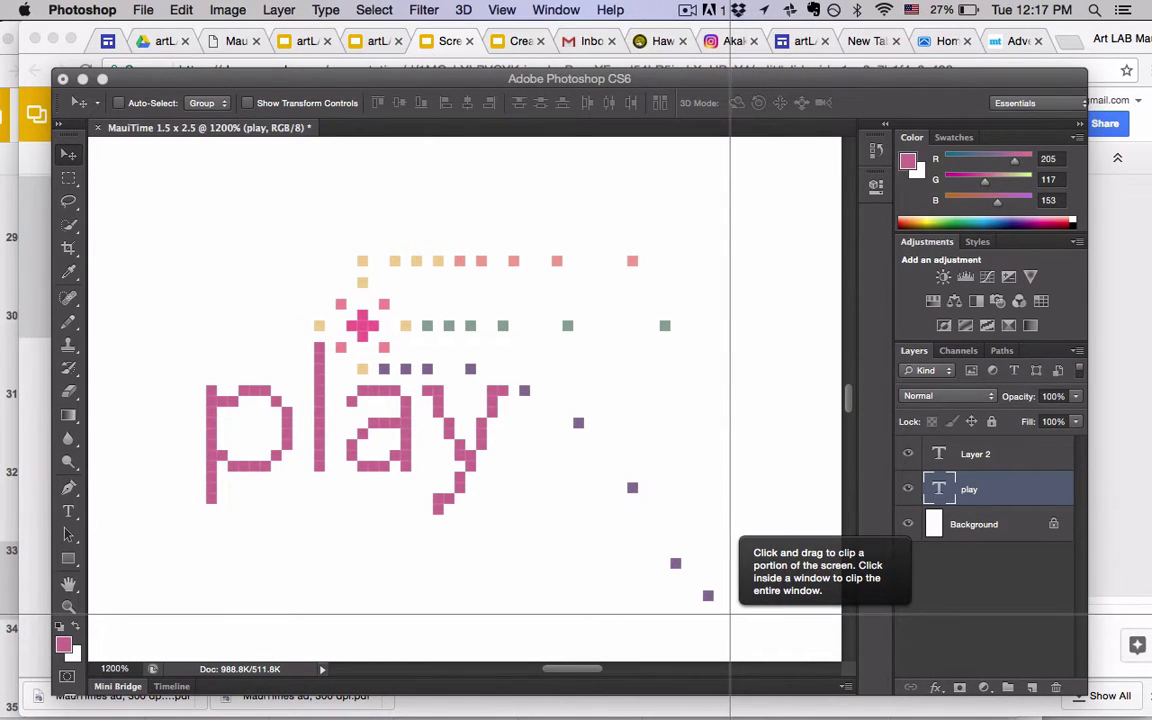
left_click_drag(734, 616, 75, 221)
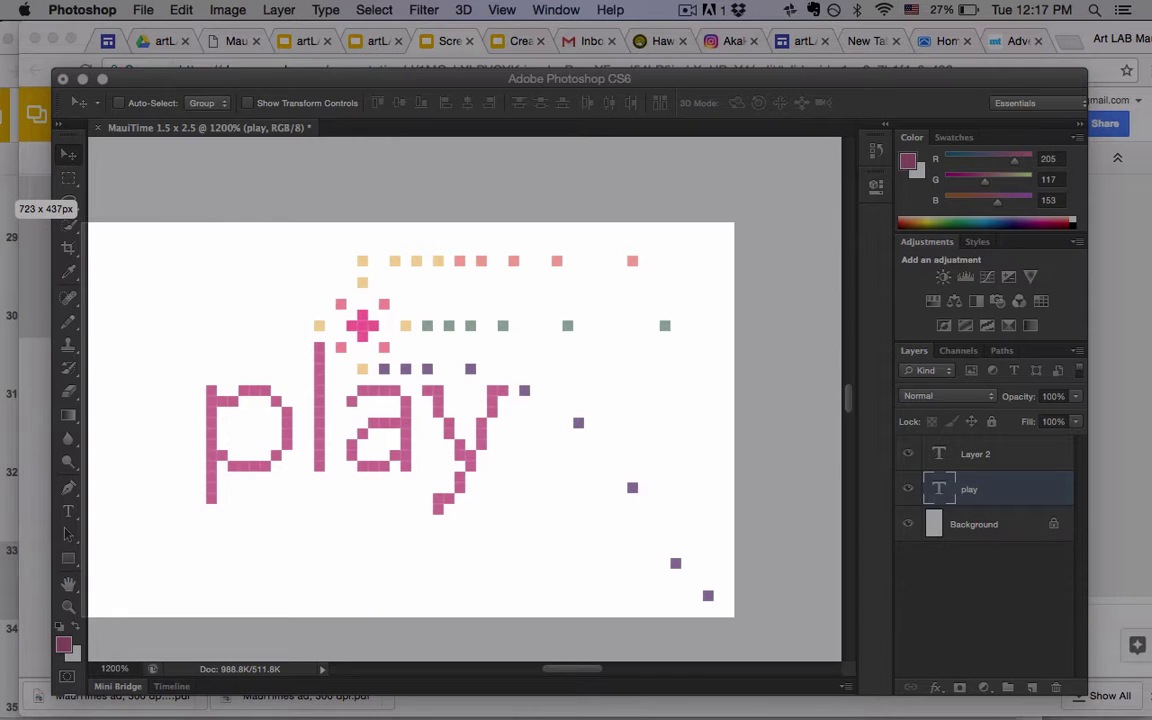
left_click_drag(75, 222, 645, 533)
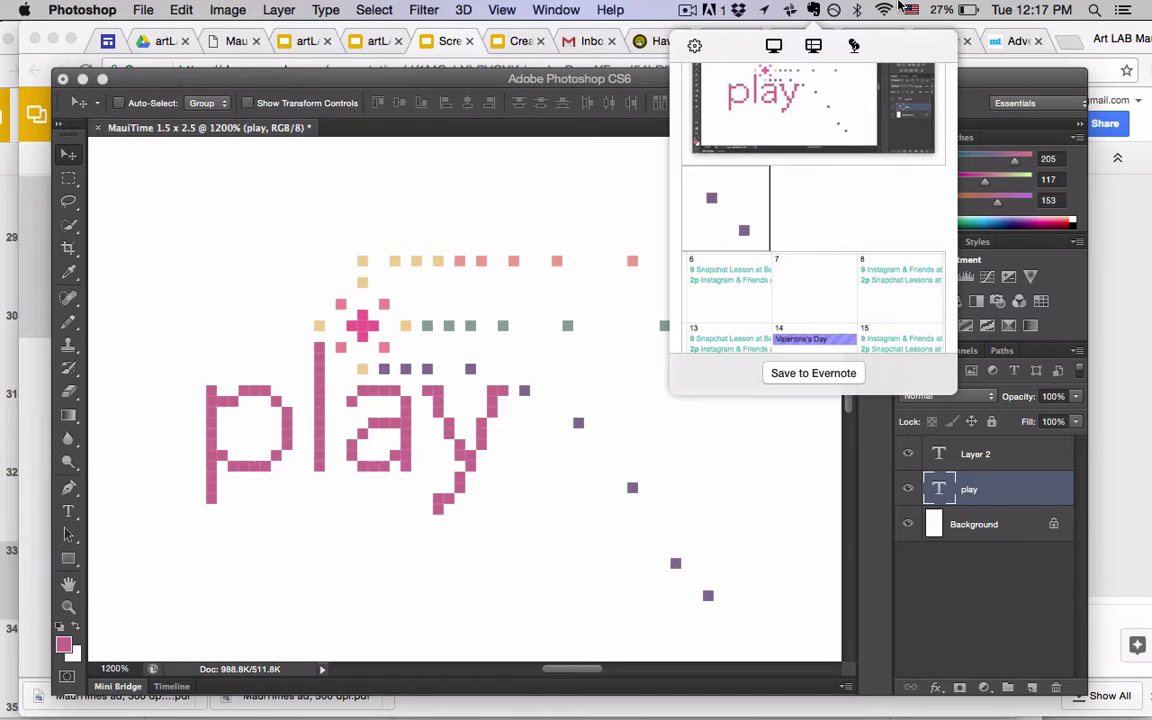
left_click(813, 45)
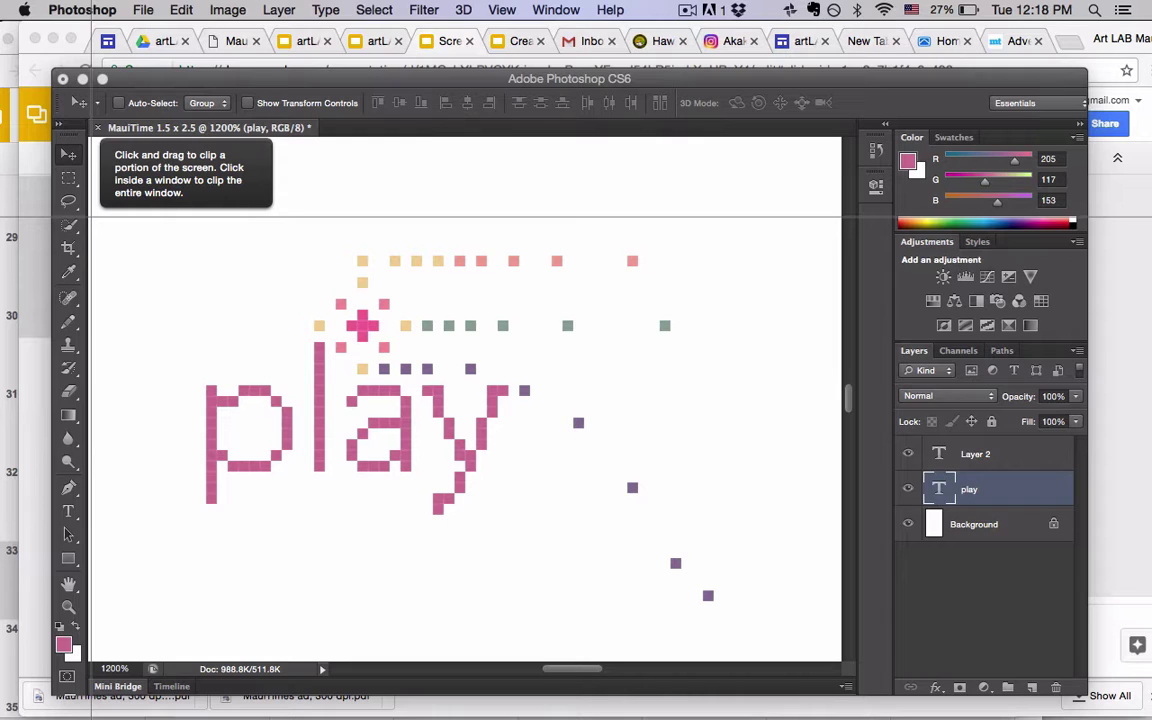
left_click_drag(89, 216, 738, 650)
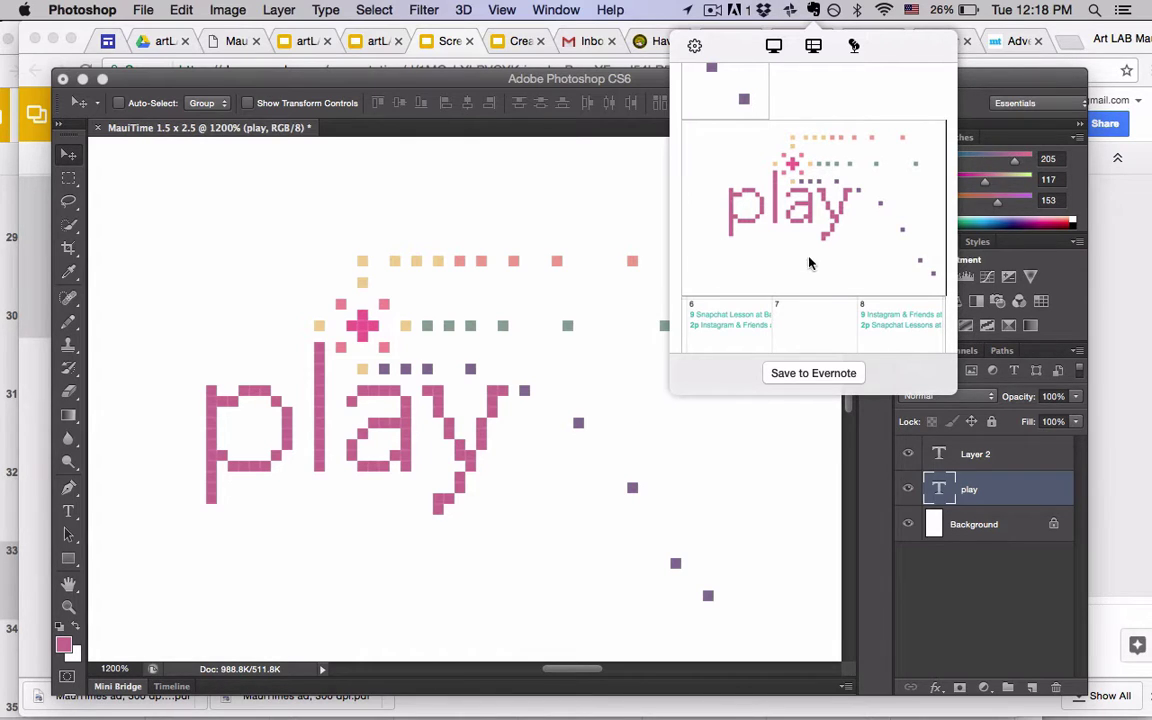
Clip a portrait area of about 386 x 580 px closely framing the width of the "play" text into the Evernote note
left_click(813, 45)
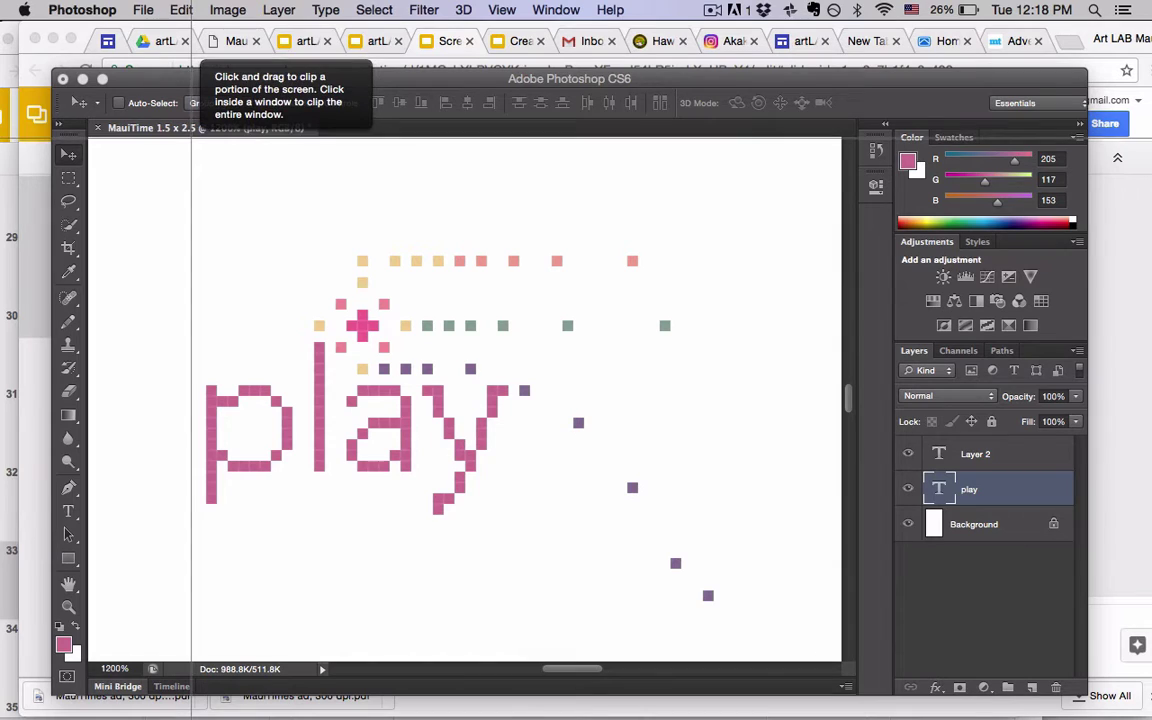
left_click_drag(191, 134, 539, 662)
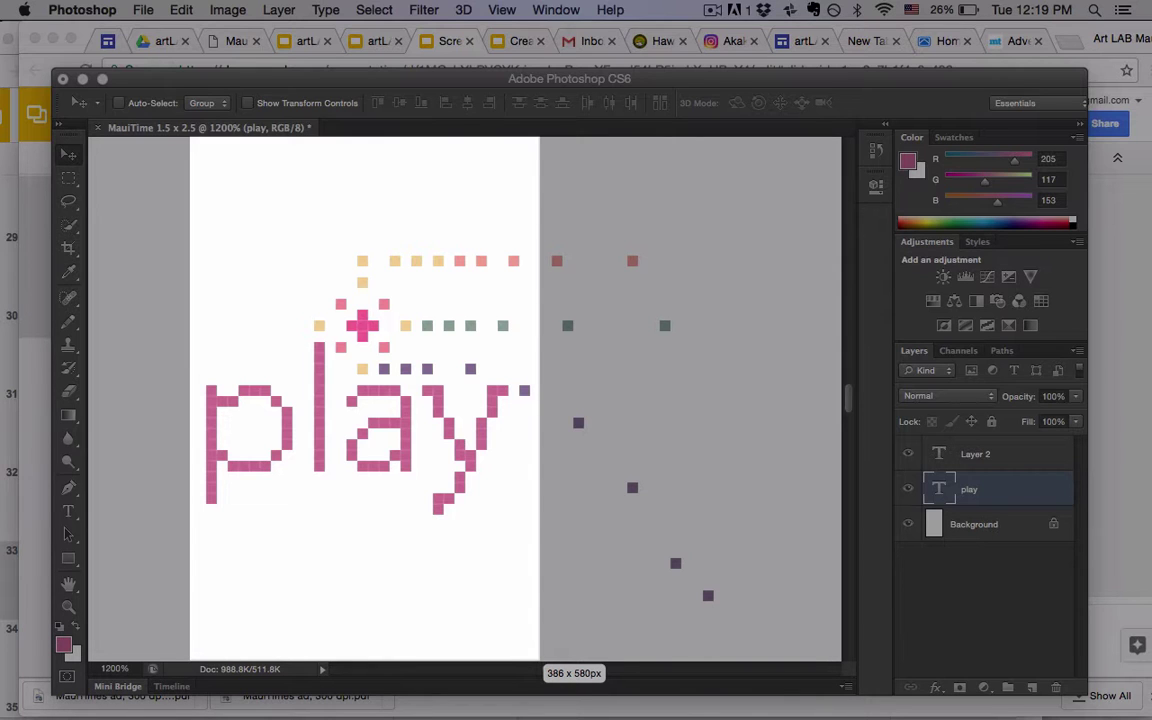
left_click_drag(539, 660, 539, 660)
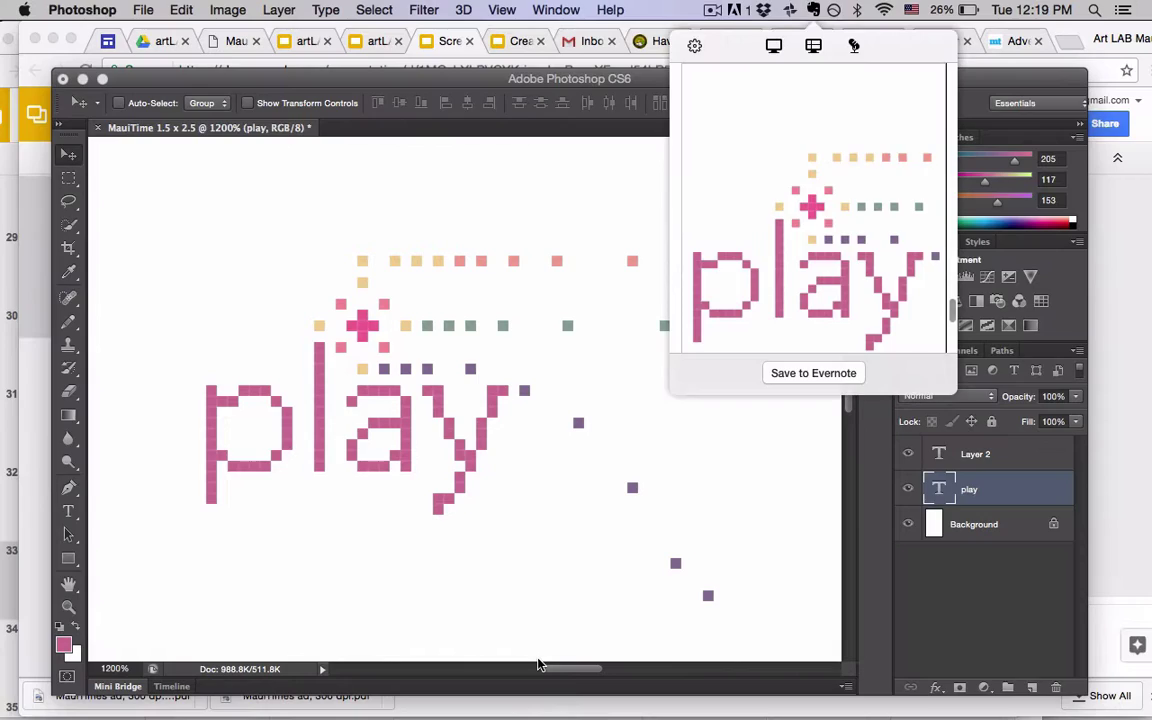
Clip two roughly square canvas areas around the "play" text, about 384 x 386 px and 459 x 468 px, into the Evernote note
left_click(814, 47)
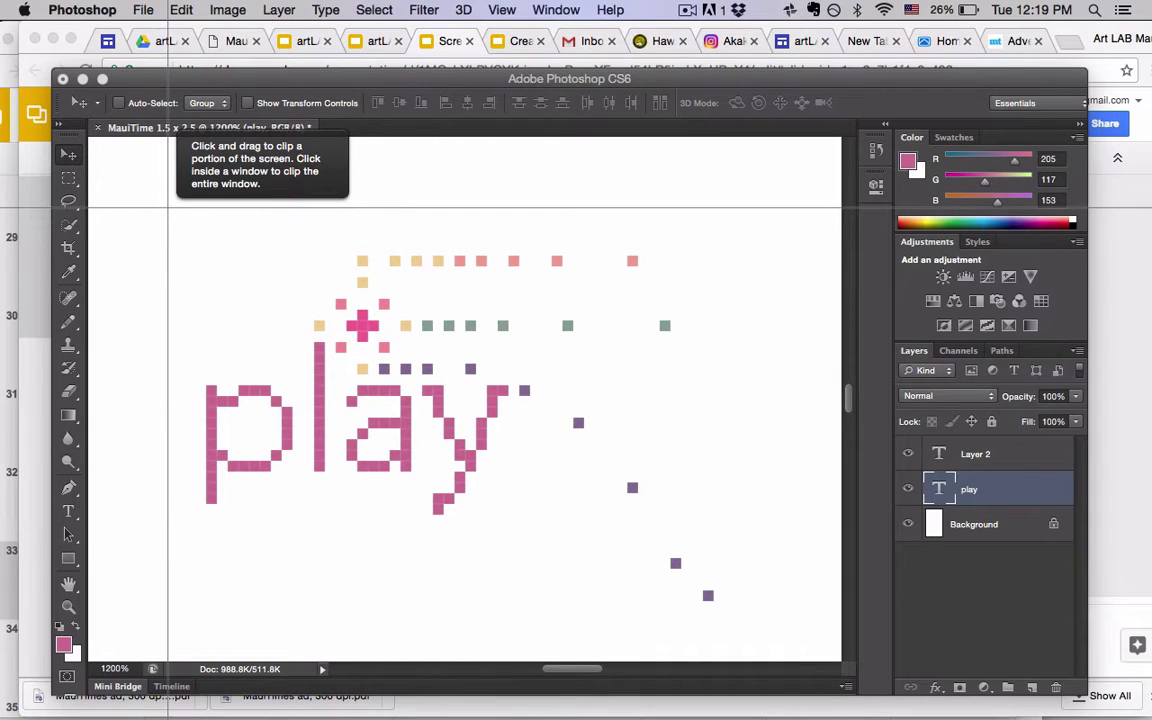
left_click_drag(168, 208, 600, 642)
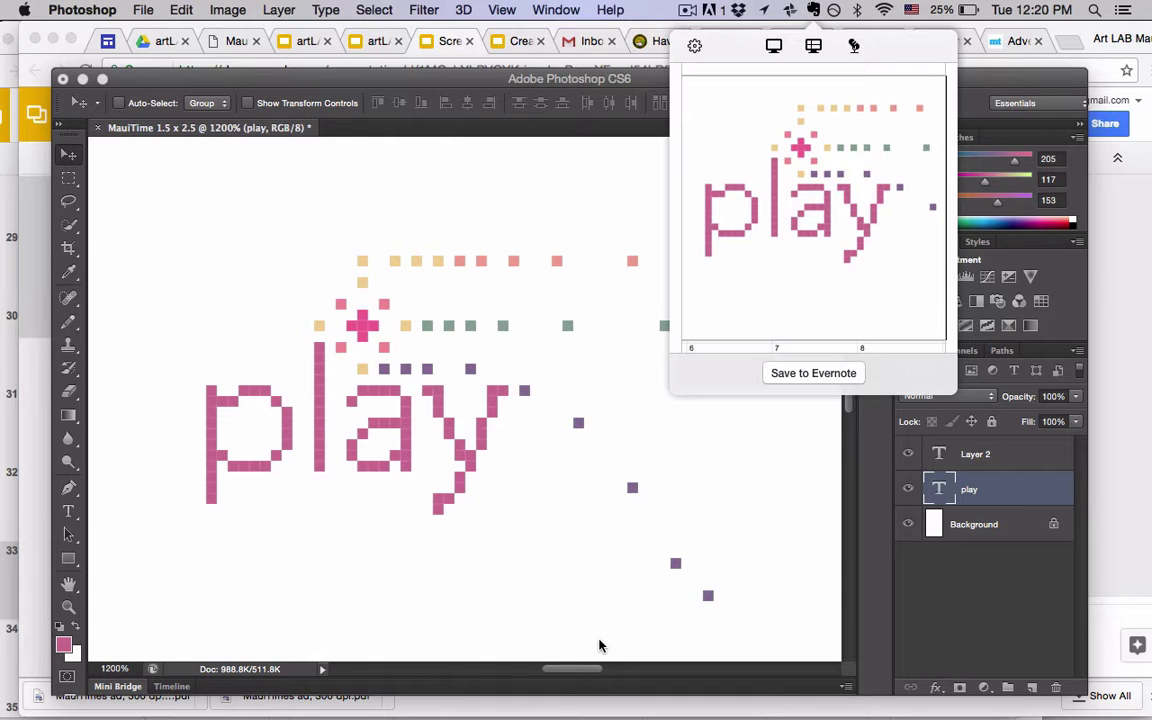
left_click(813, 45)
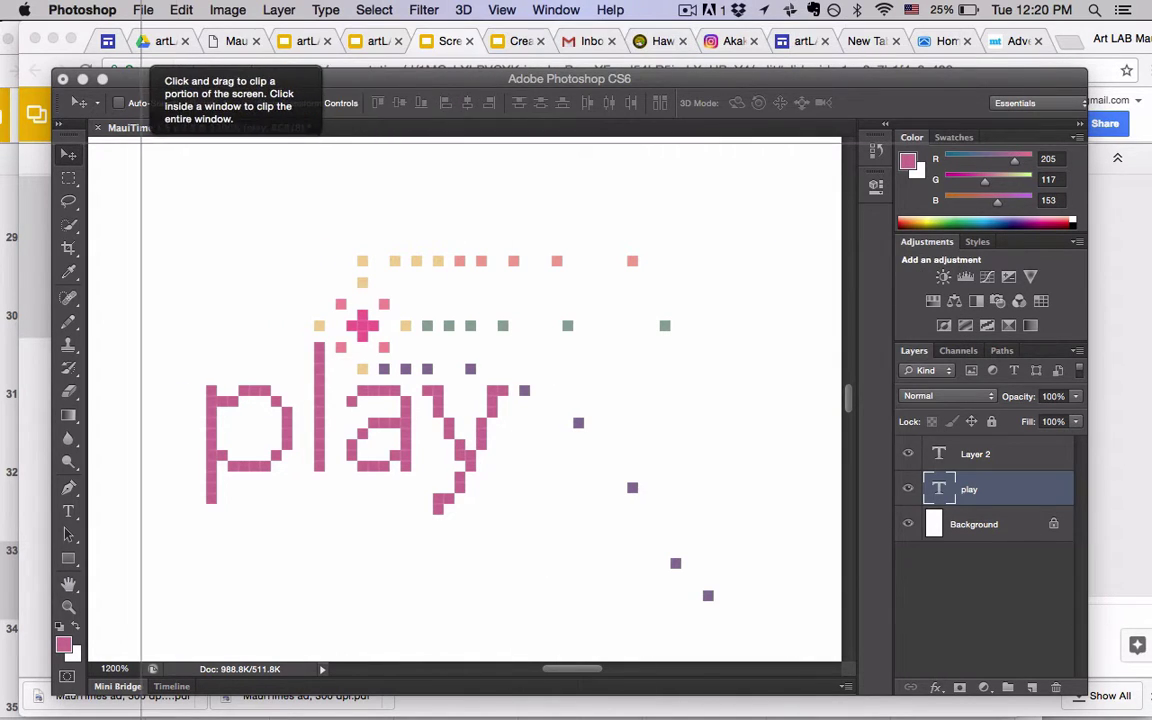
left_click_drag(141, 138, 657, 665)
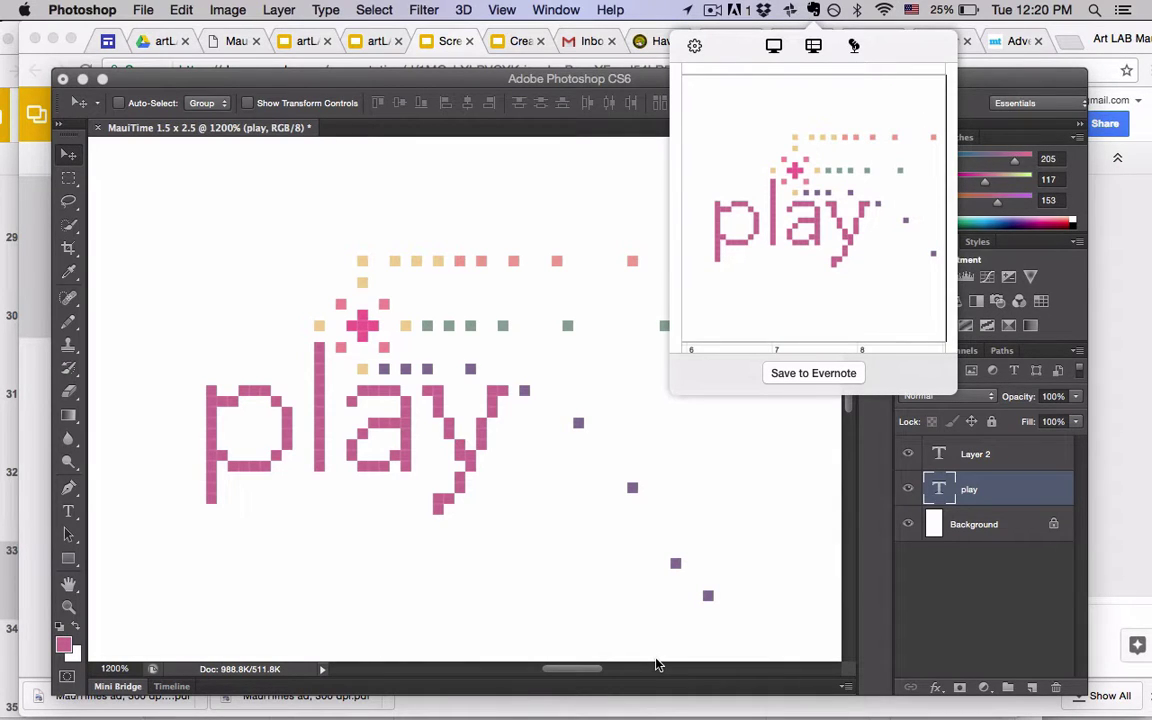
Switch to Chrome and present the Screen Printing Art LAb Maui slides starting from slide 2
key("super+Tab")
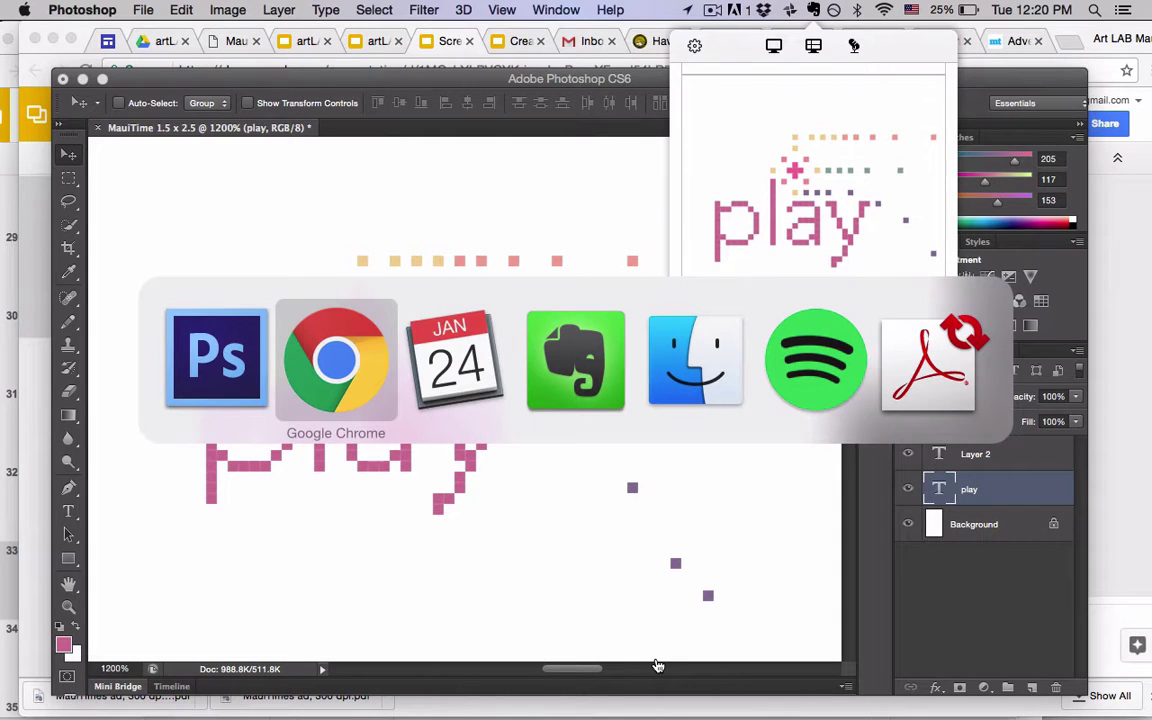
key("super+shift+Tab")
key("super+shift+Tab")
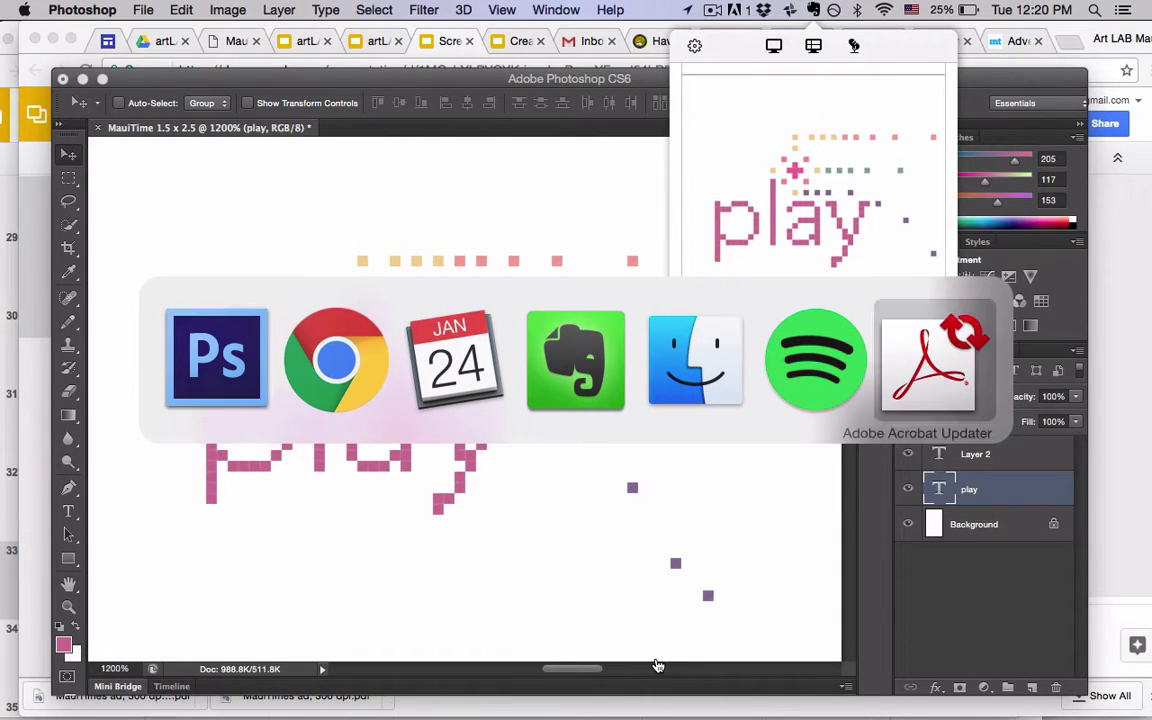
key("super+Tab")
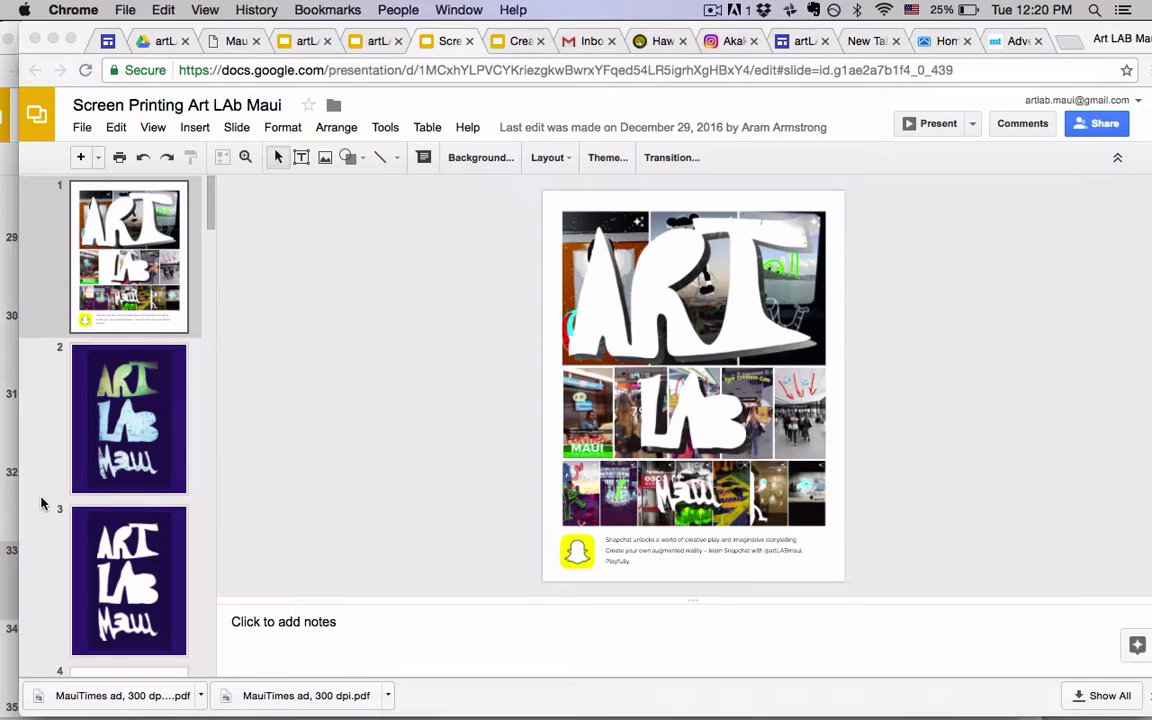
left_click(42, 503)
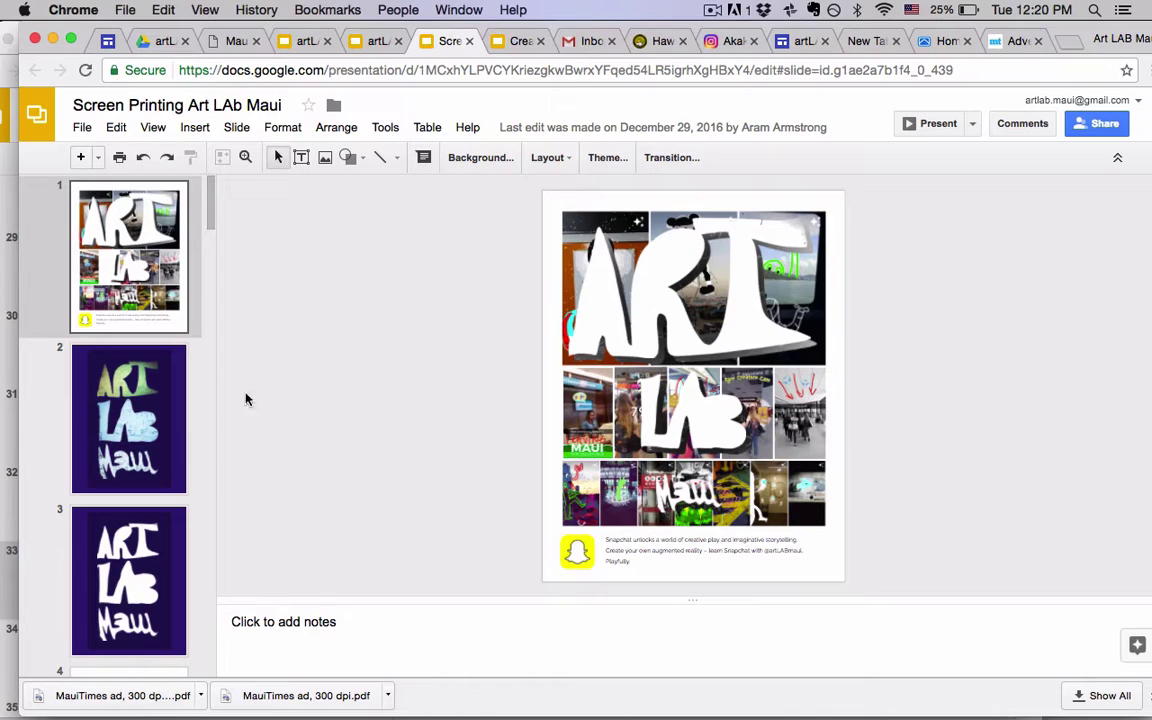
left_click(167, 437)
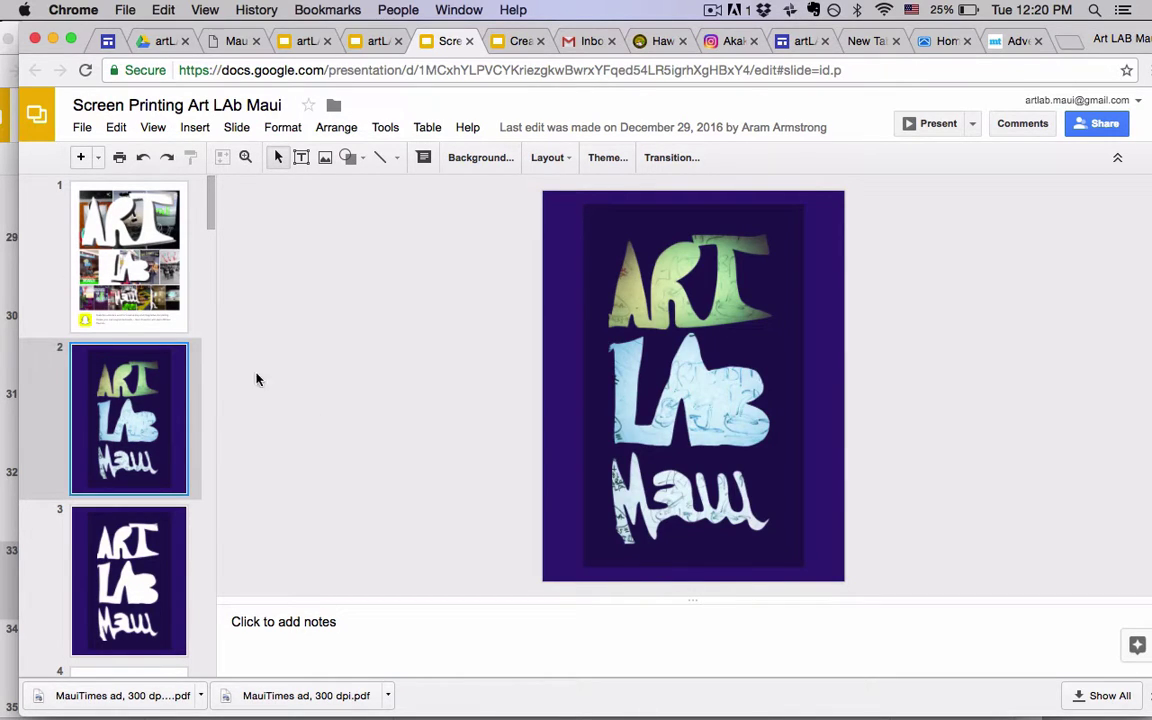
left_click(938, 124)
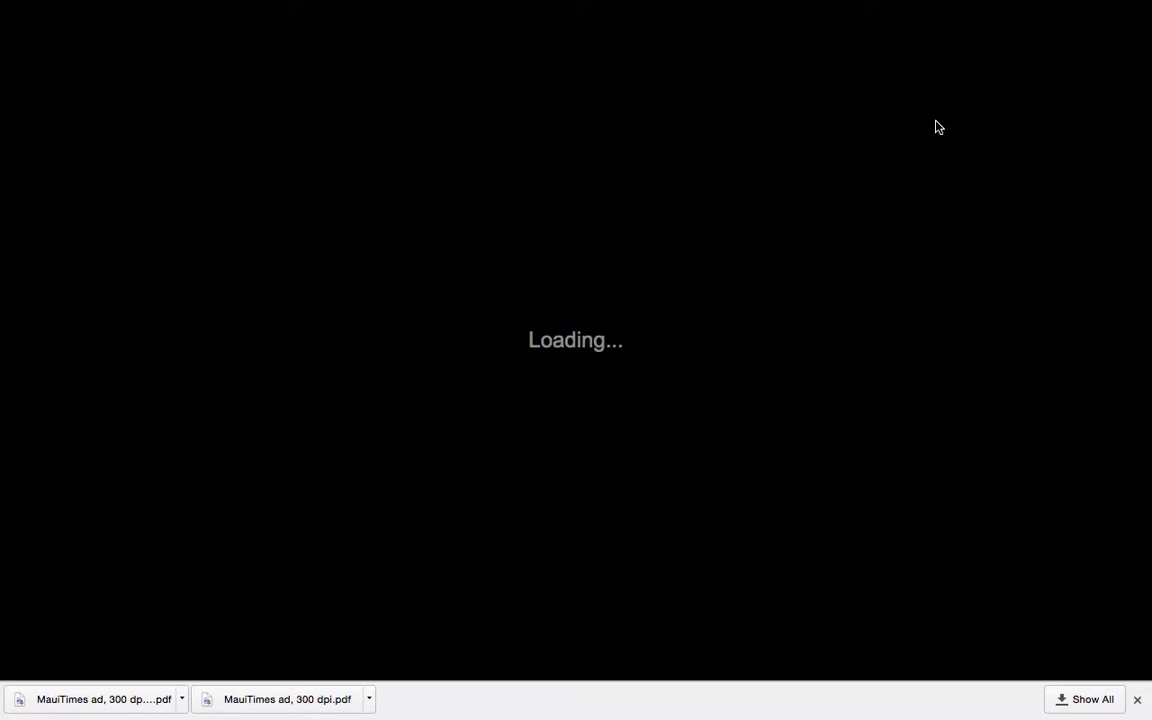
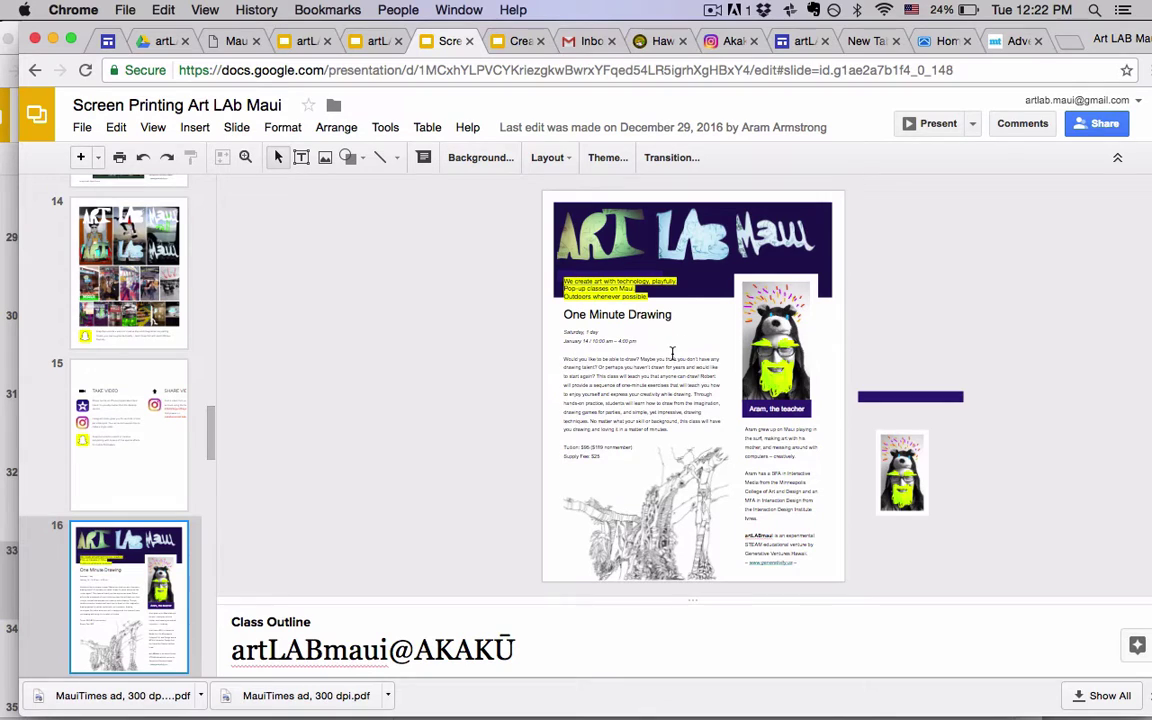
Enlarge slide 16's speaker notes, read through the class outline, and shrink the notes area to give the slide more room
left_click(628, 376)
left_click(740, 290)
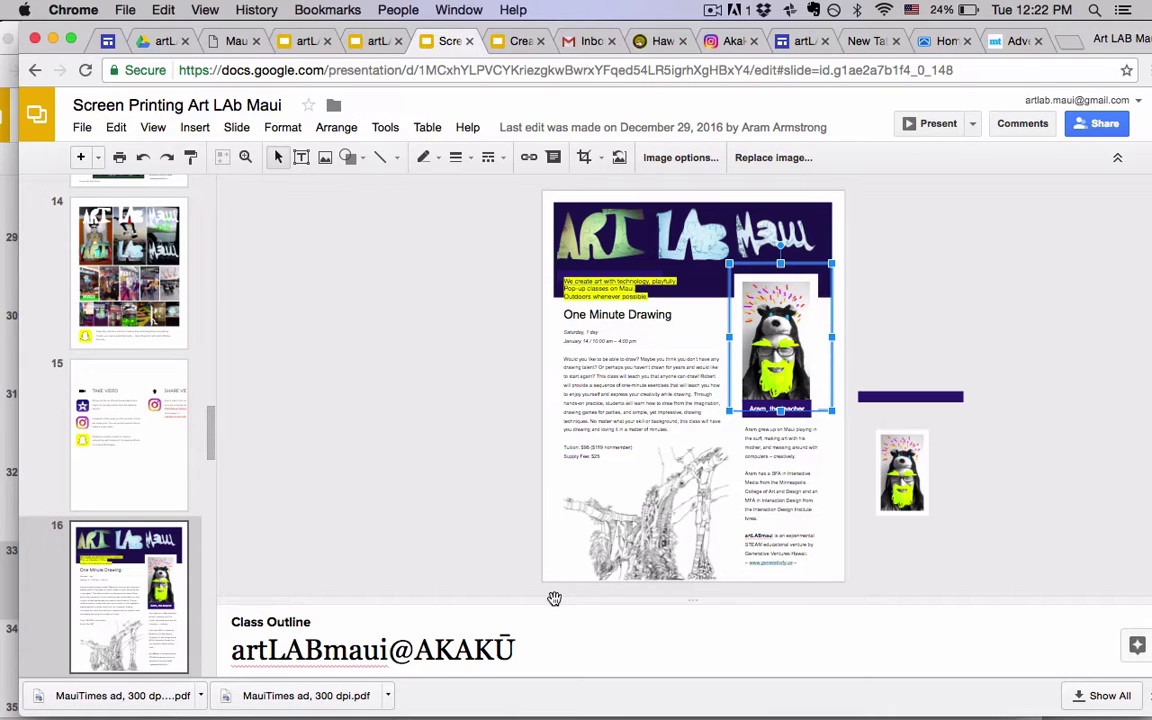
left_click_drag(555, 597, 545, 374)
left_click(447, 548)
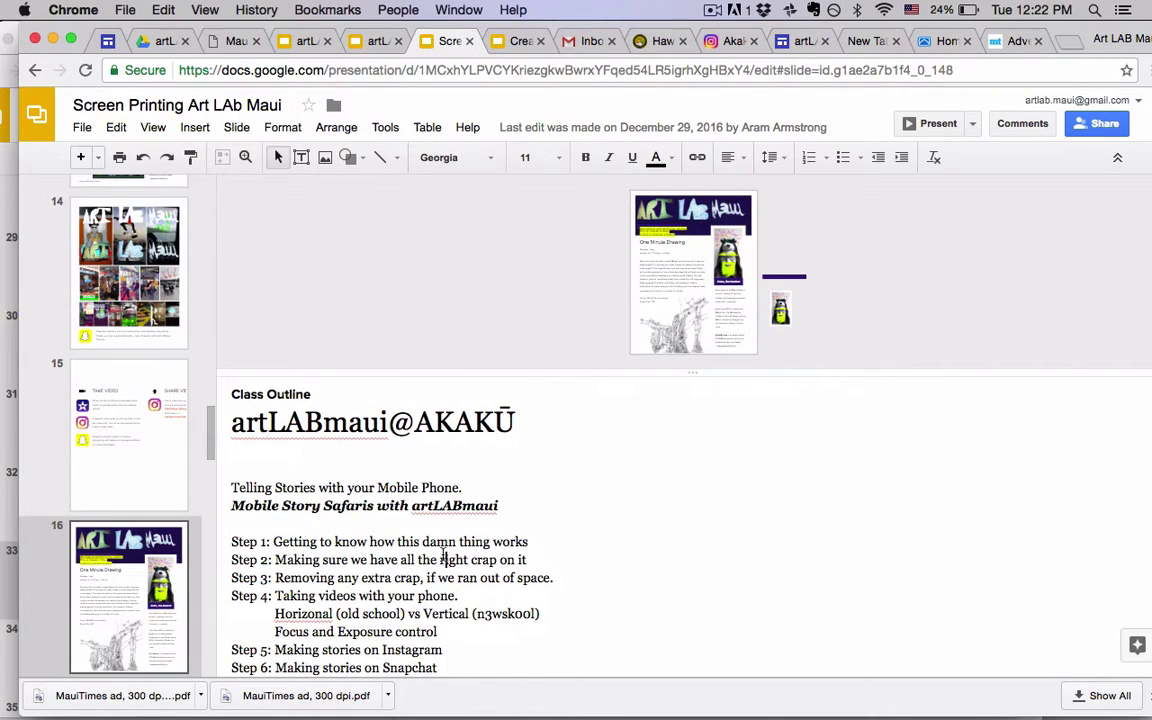
scroll(430, 570, "down", 5)
scroll(420, 591, "down", 5)
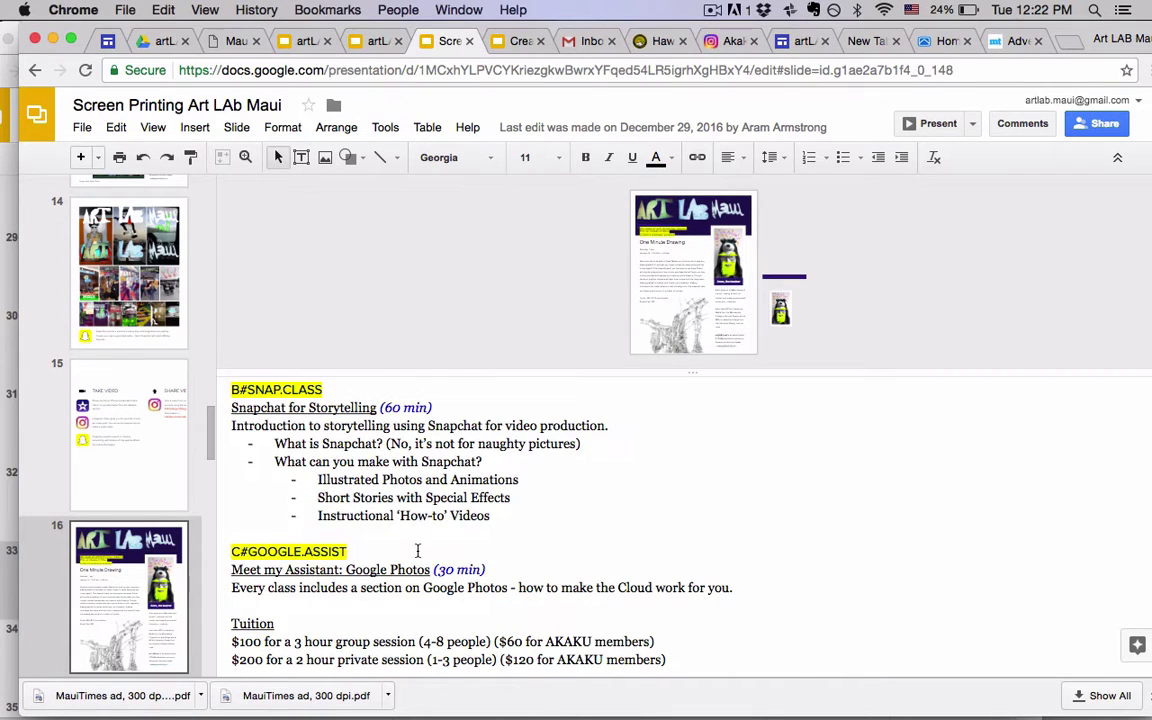
scroll(418, 551, "up", 10)
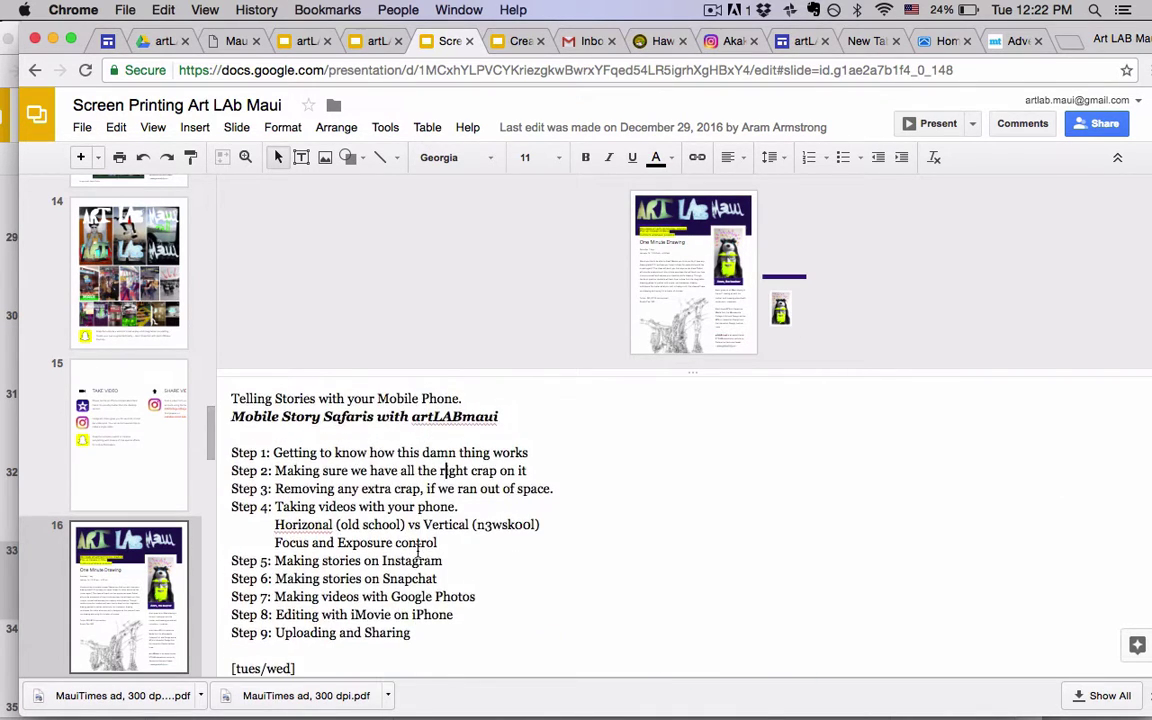
scroll(418, 553, "up", 2)
left_click_drag(470, 368, 463, 656)
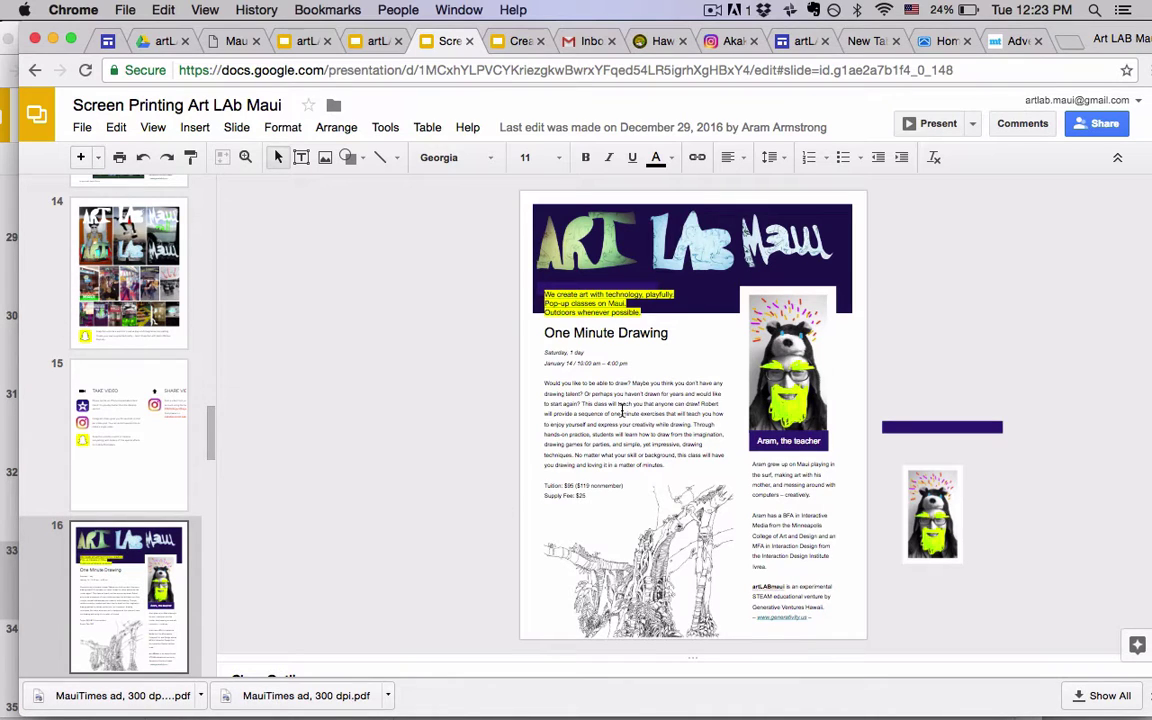
Replace the class title on slide 16 with "Digital Facepainting at First Fridays", breaking the line before "at"
triple_click(650, 332)
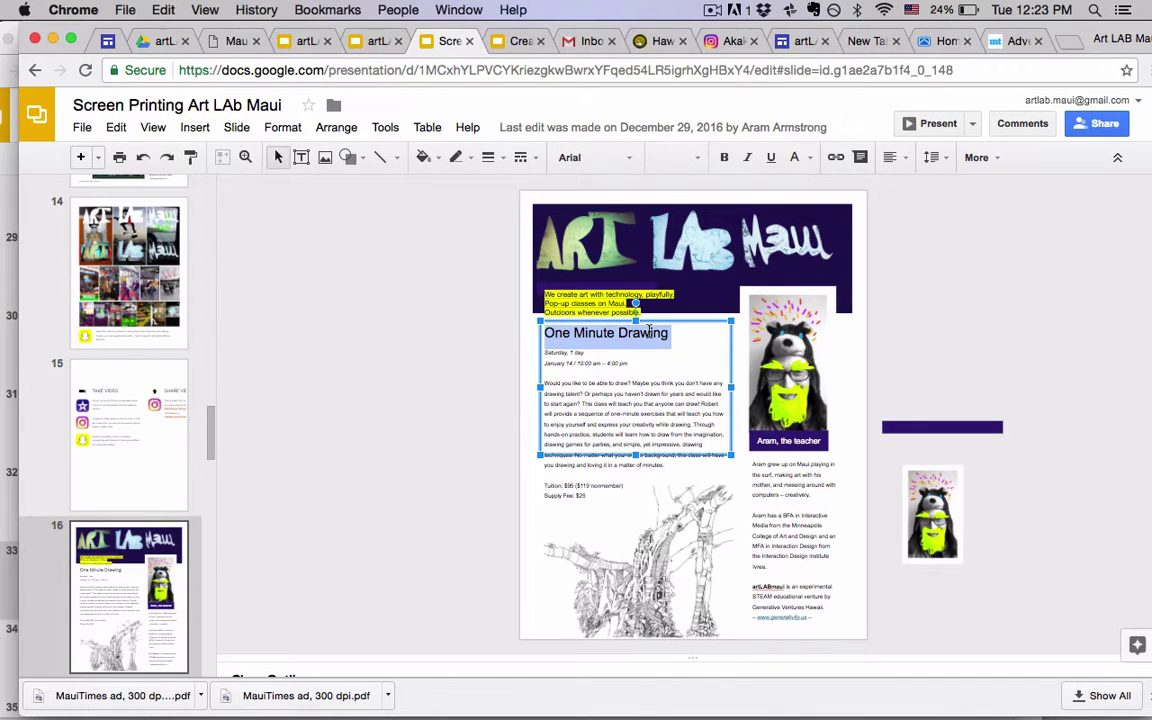
type("Face")
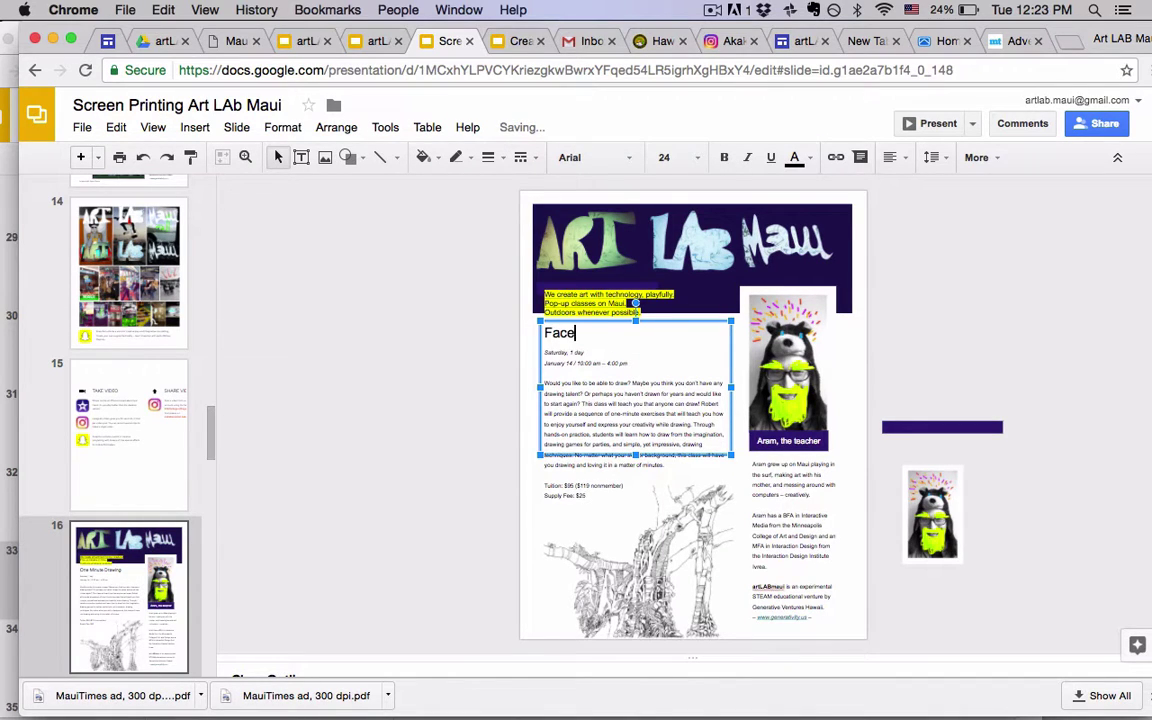
type("palnting at First Fridays")
left_click(548, 332)
type("Digita")
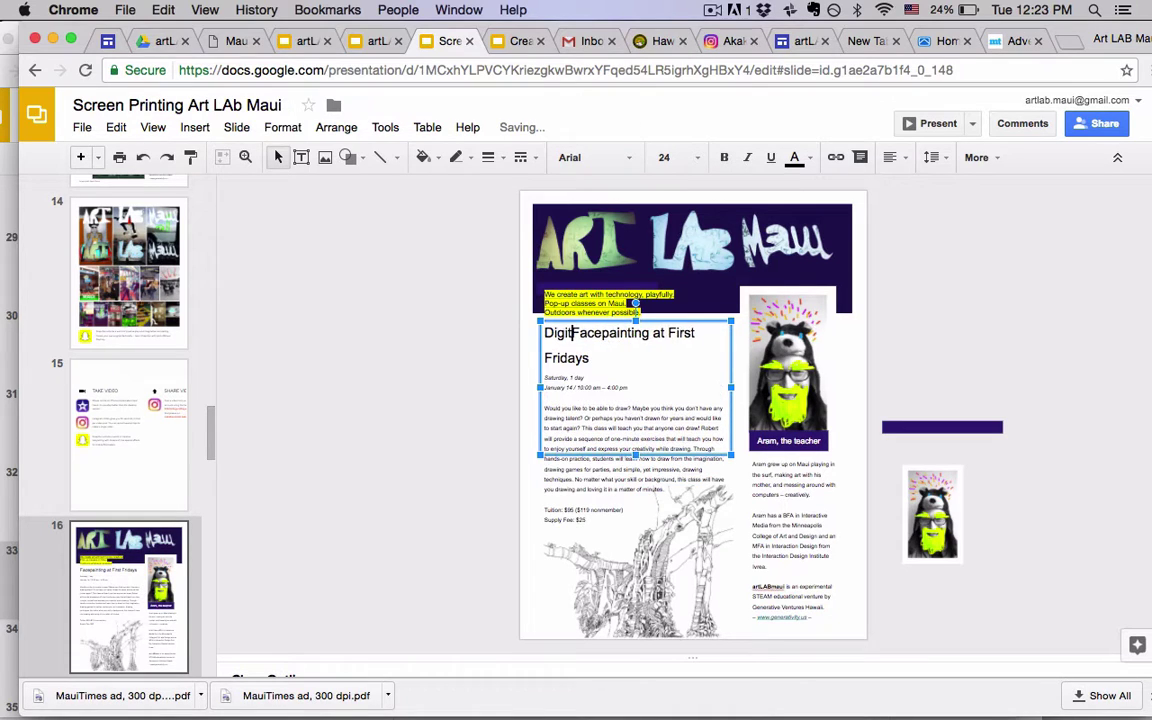
type("l")
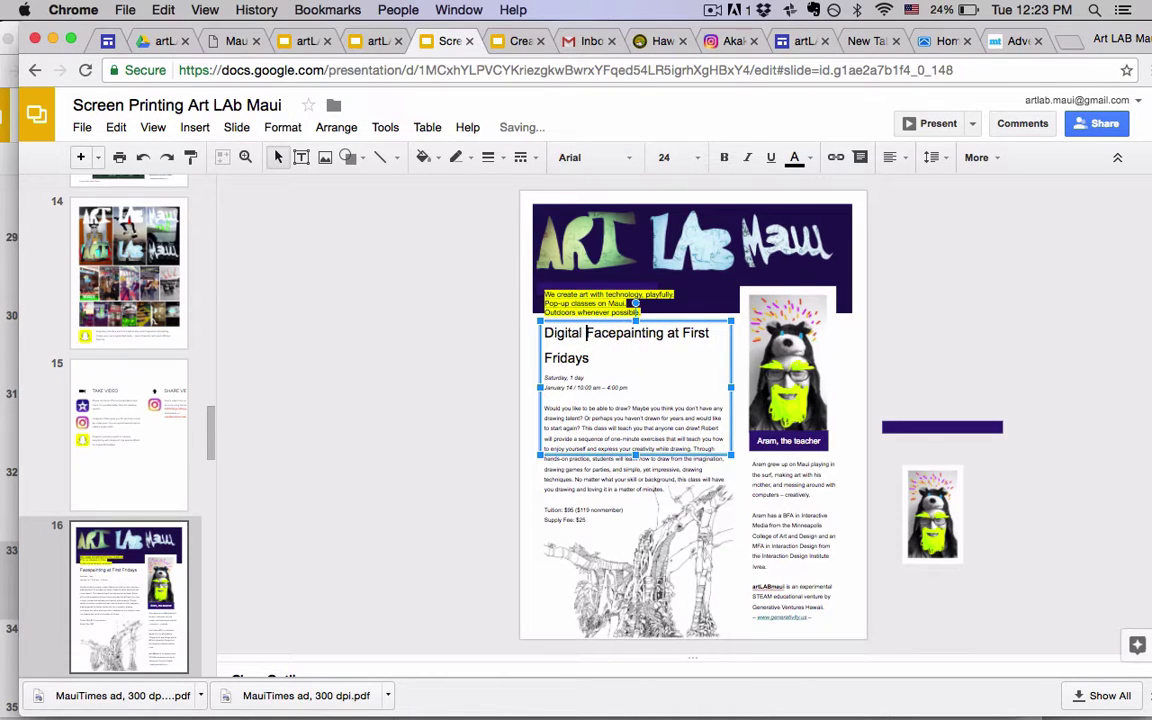
left_click(667, 333)
key("Return")
left_click(467, 346)
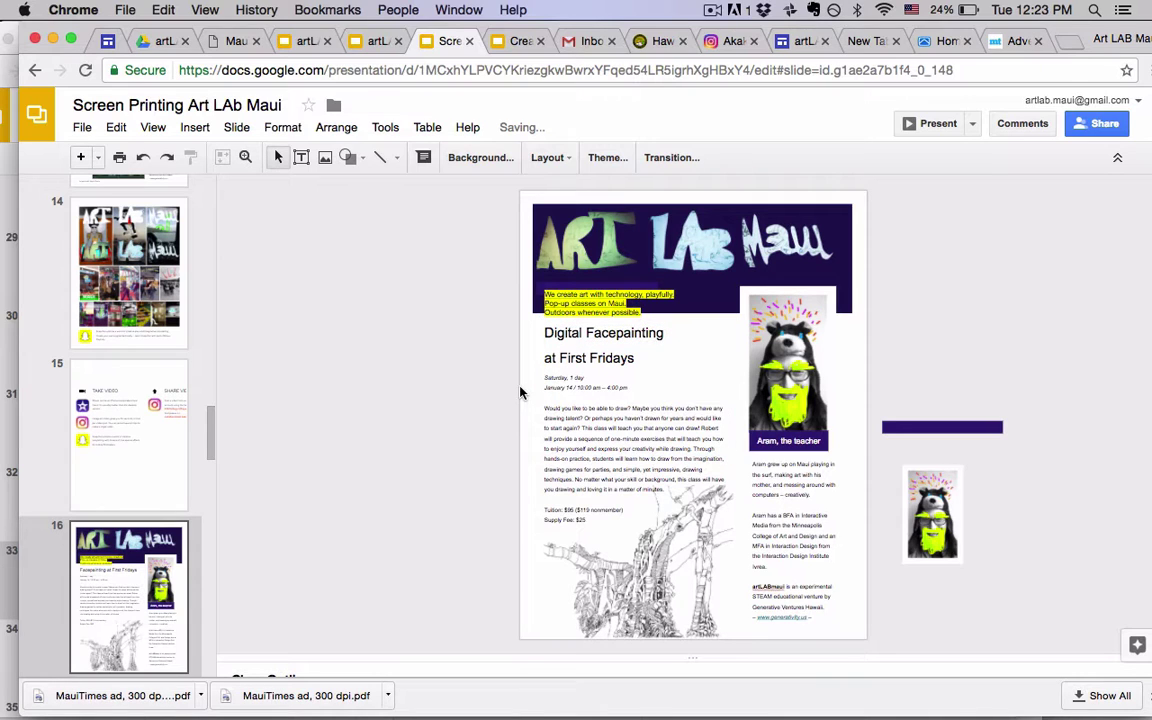
Set the line spacing of the two-line "Digital Facepainting at First Fridays" title to Single
left_click(245, 157)
left_click_drag(479, 293, 961, 589)
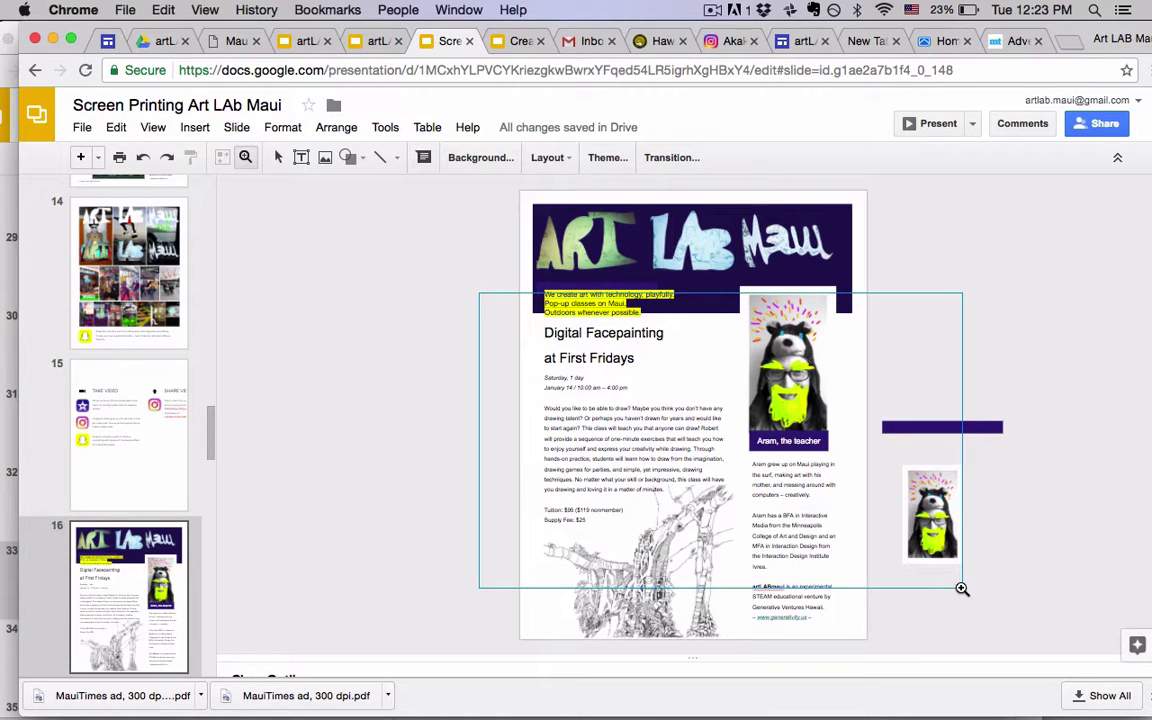
left_click_drag(962, 589, 962, 589)
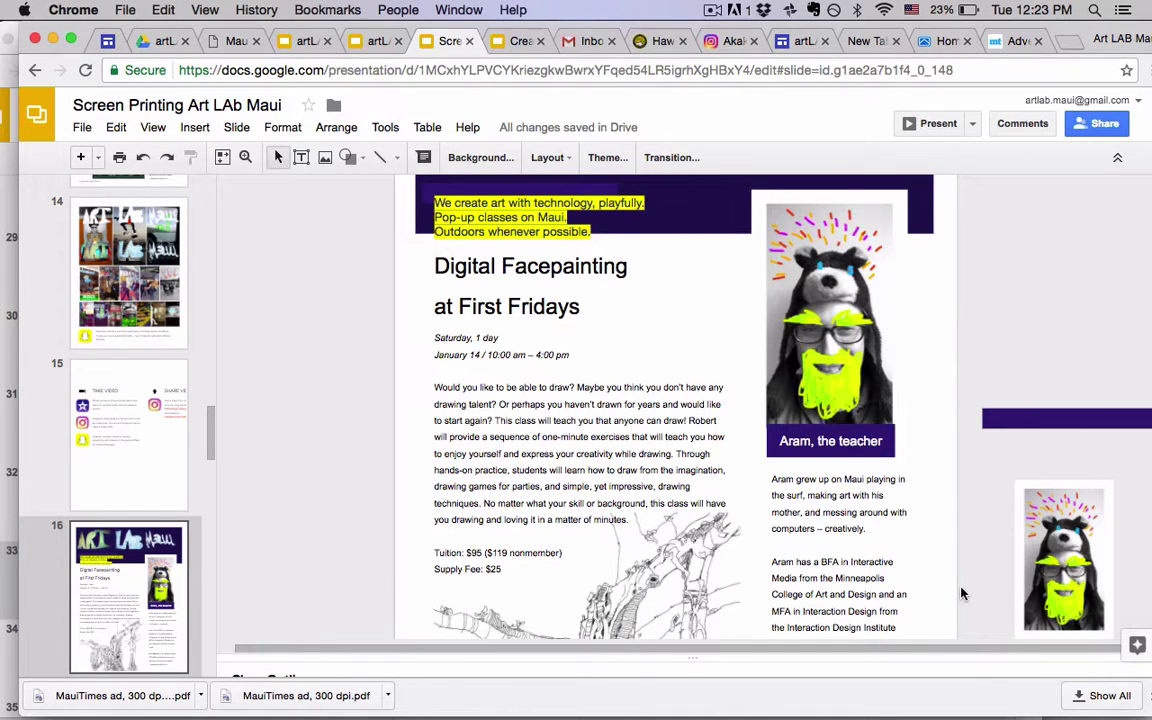
left_click(519, 289)
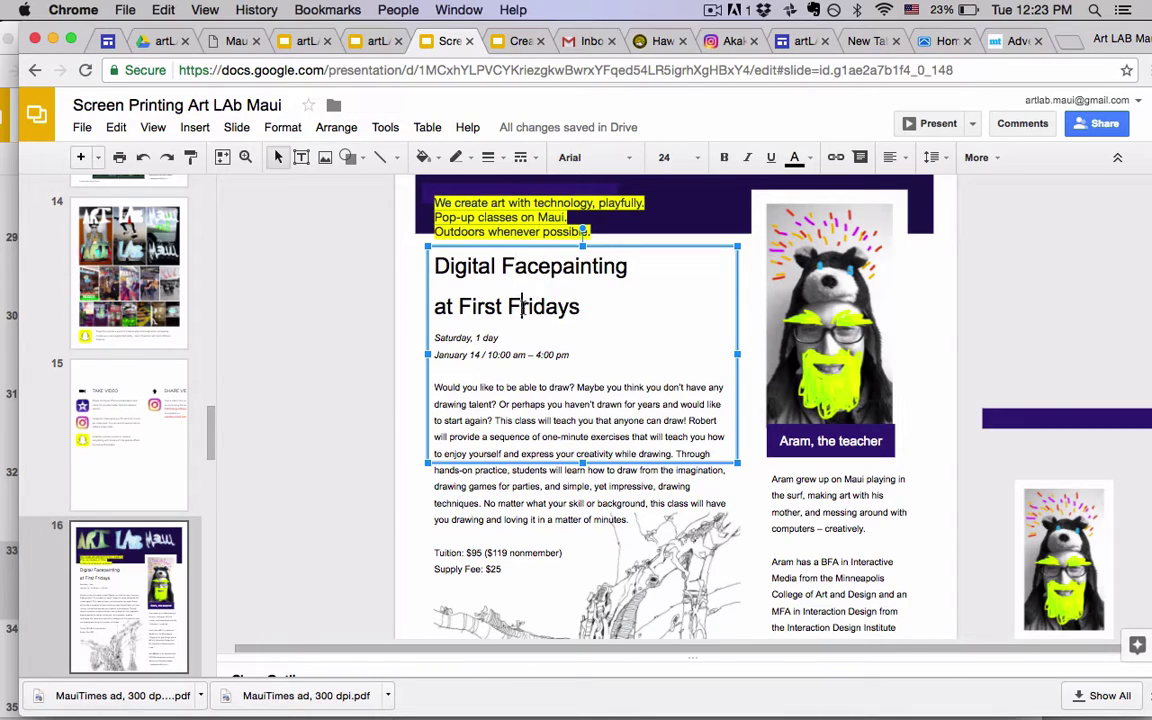
left_click_drag(599, 301, 409, 237)
left_click(437, 248)
left_click_drag(478, 245, 420, 267)
left_click(517, 298)
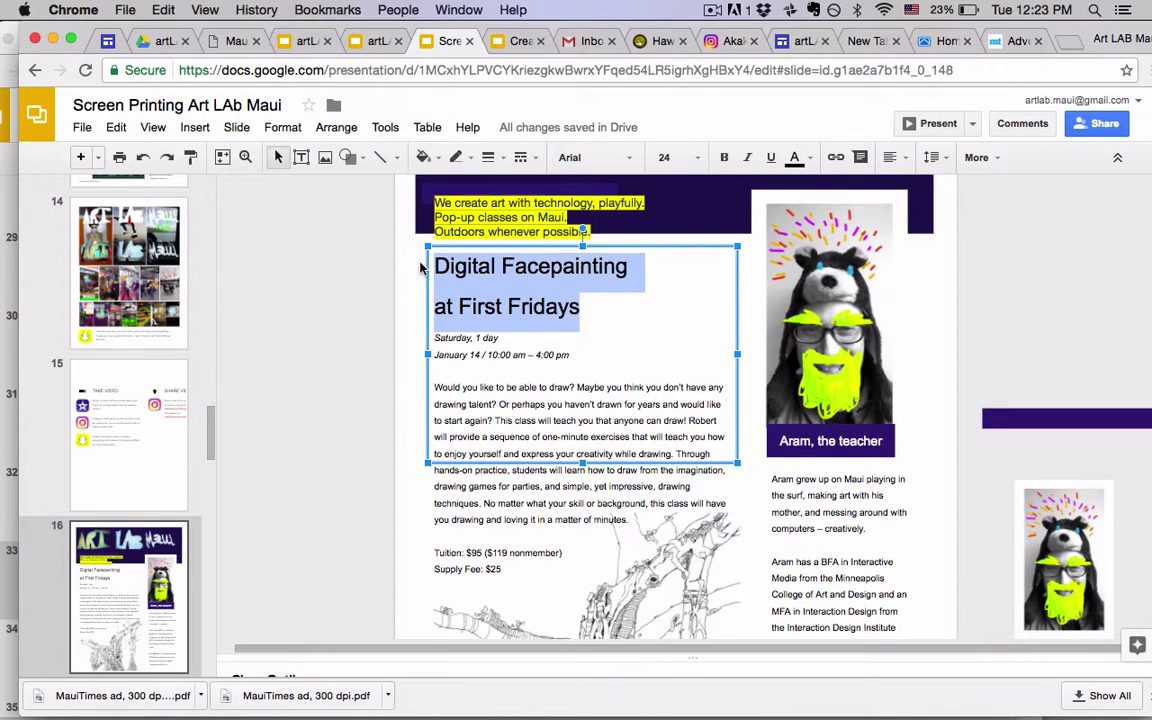
left_click(945, 159)
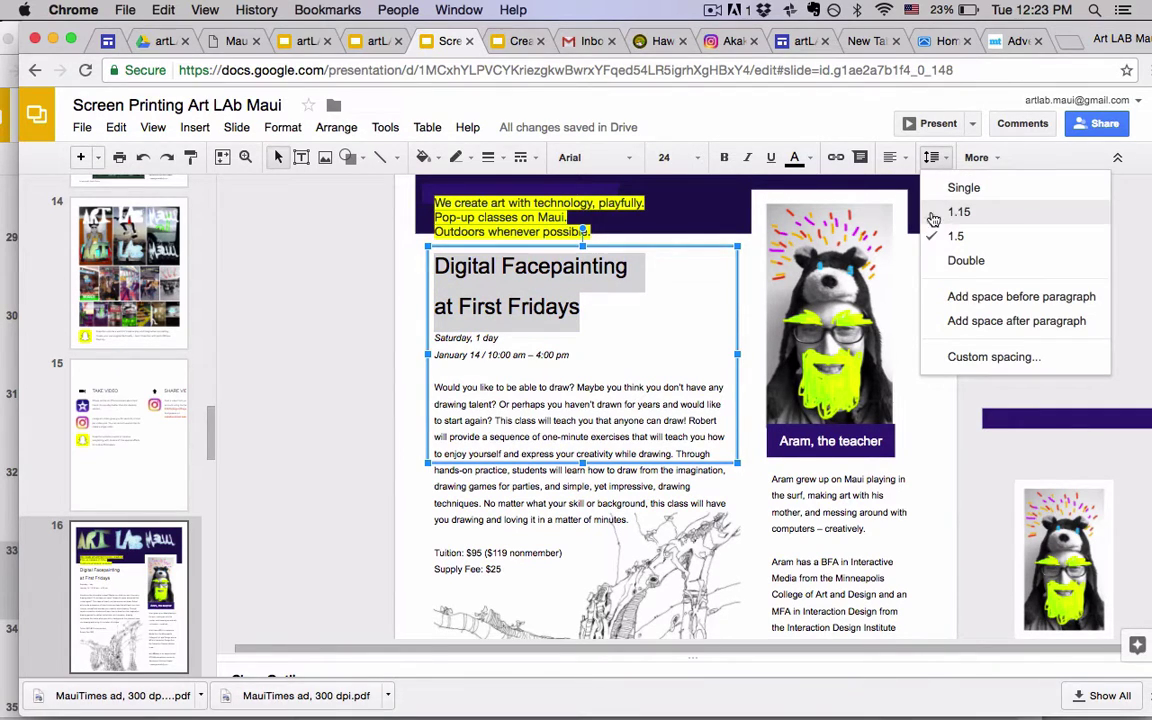
left_click(577, 287)
left_click_drag(640, 291, 434, 226)
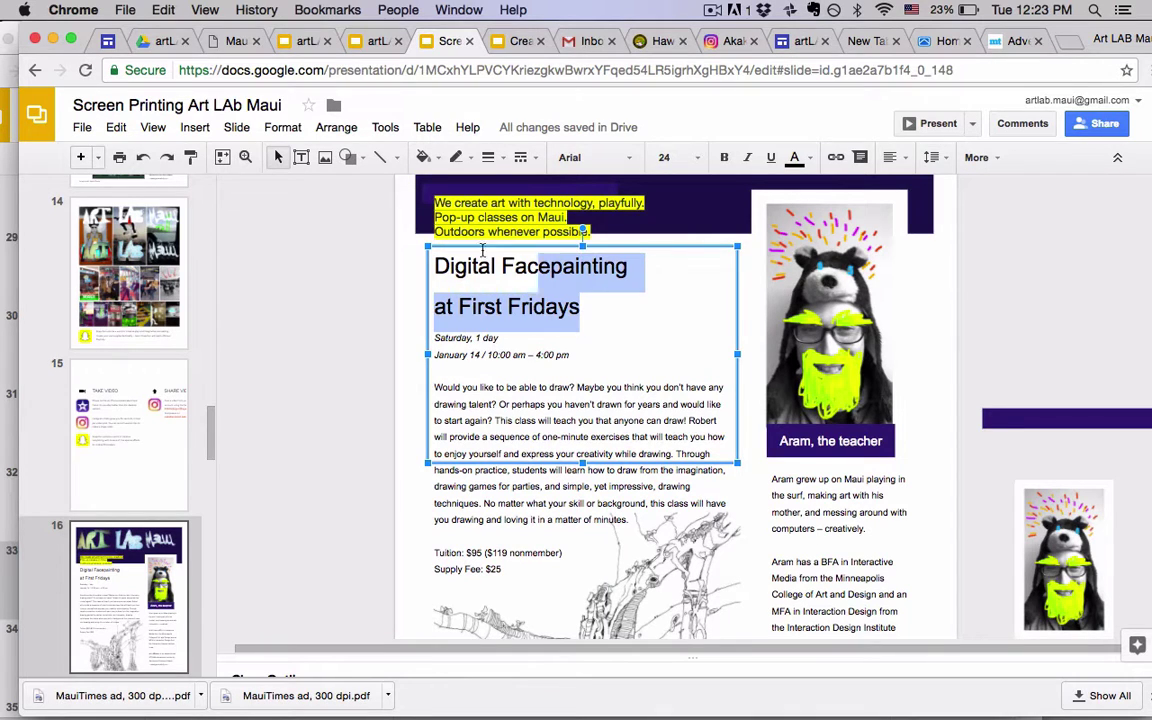
left_click(478, 265)
left_click_drag(630, 301, 291, 206)
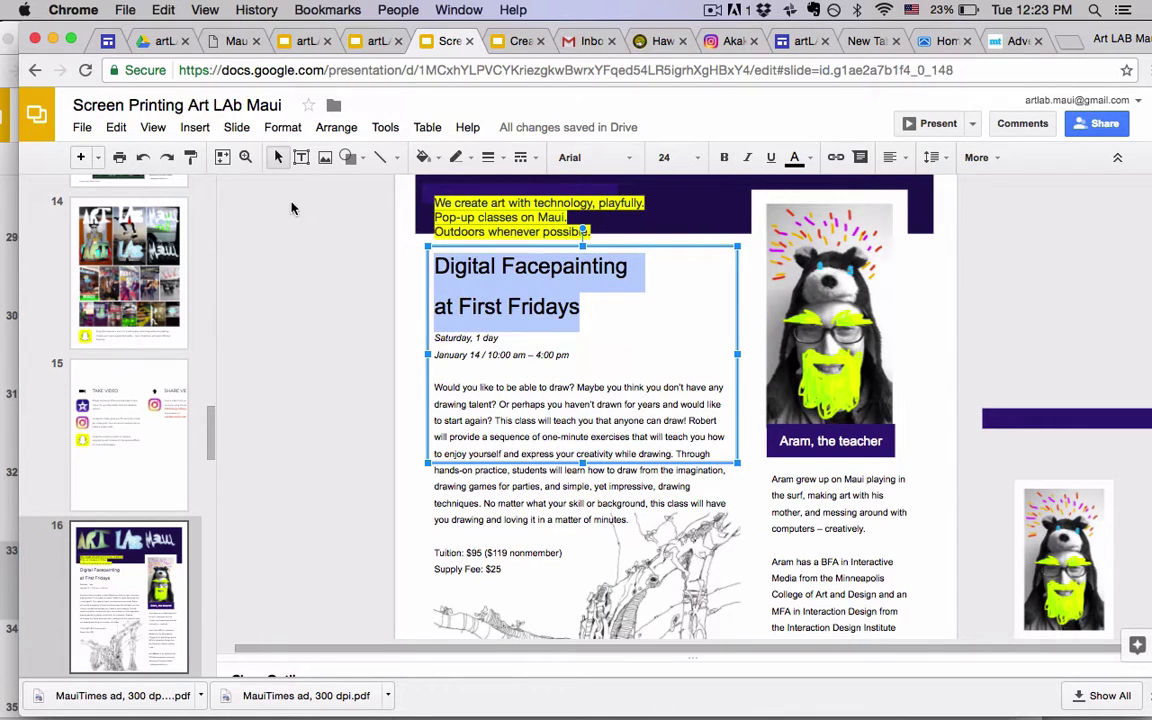
left_click(931, 157)
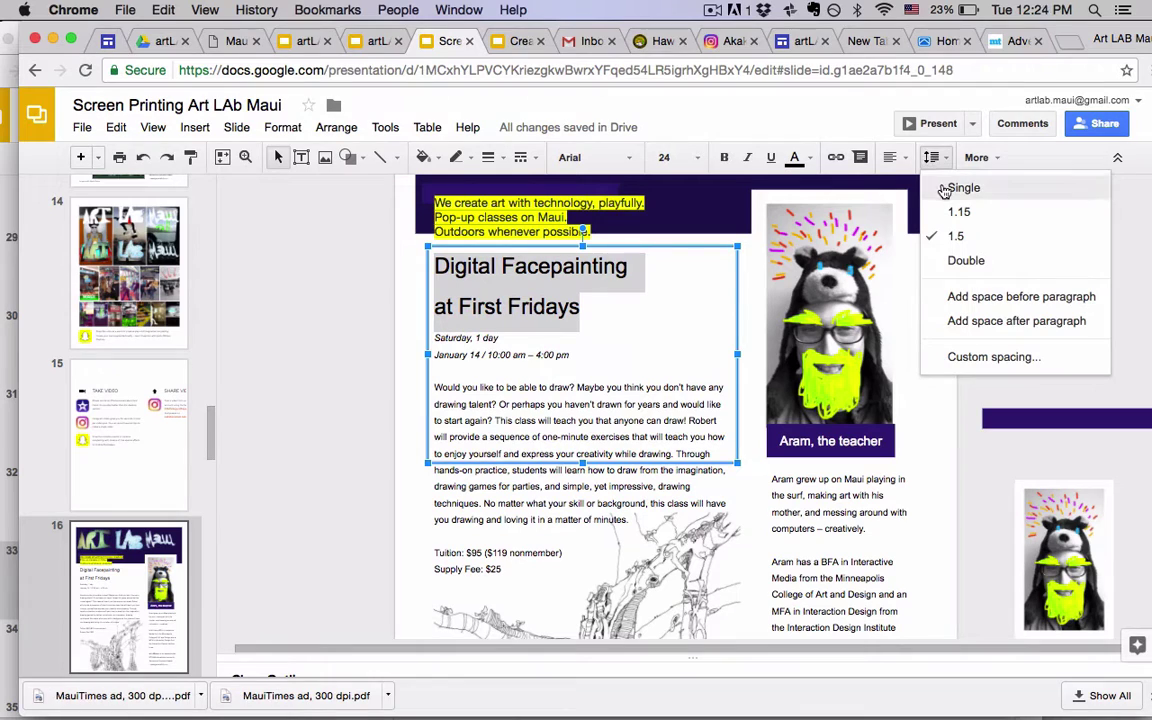
left_click(946, 190)
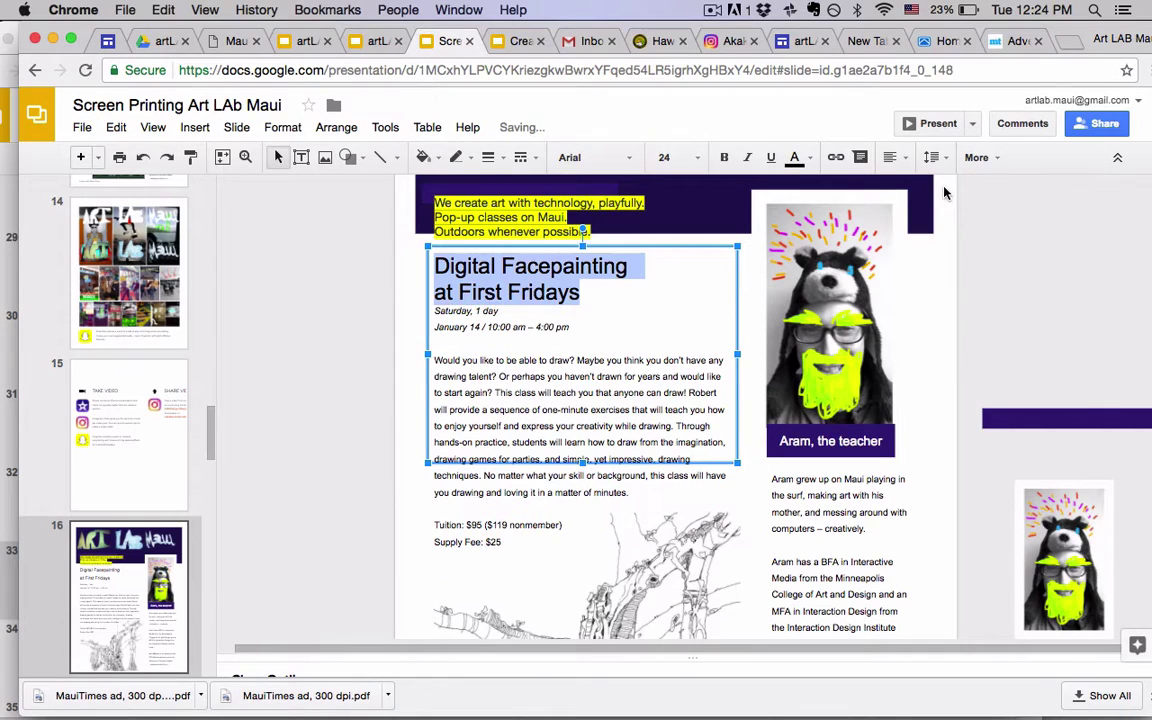
left_click(577, 292)
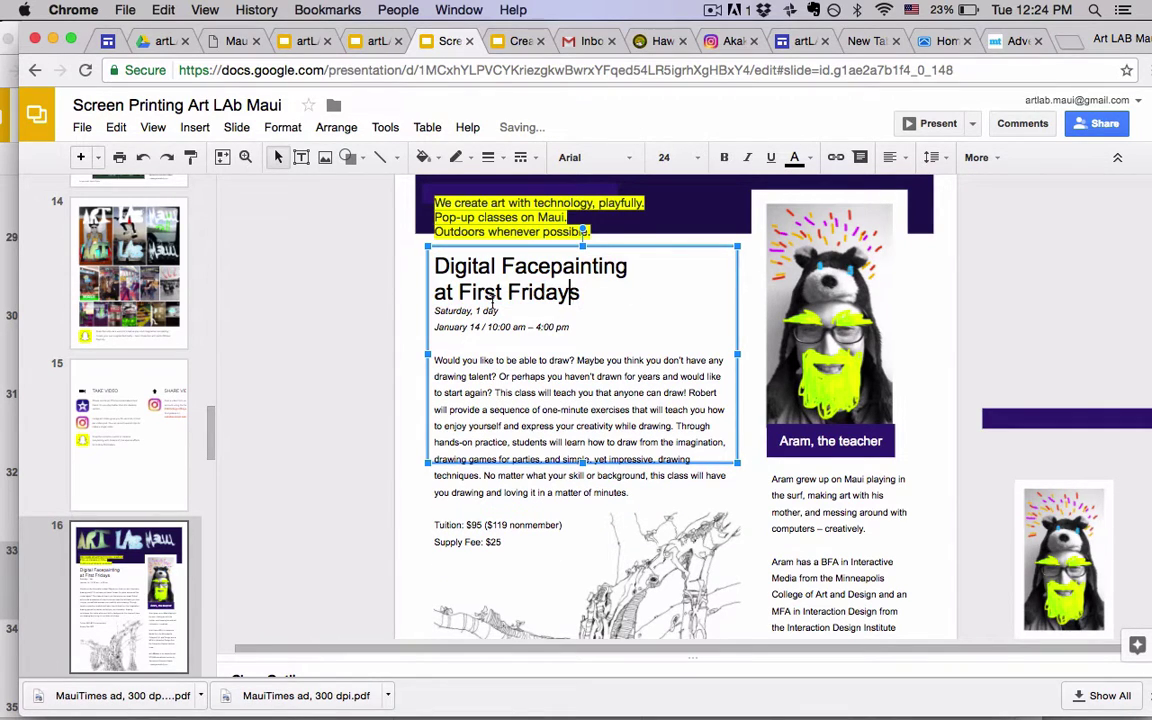
Insert "Kihei" before "First Fridays" in the title's second line
left_click(434, 311)
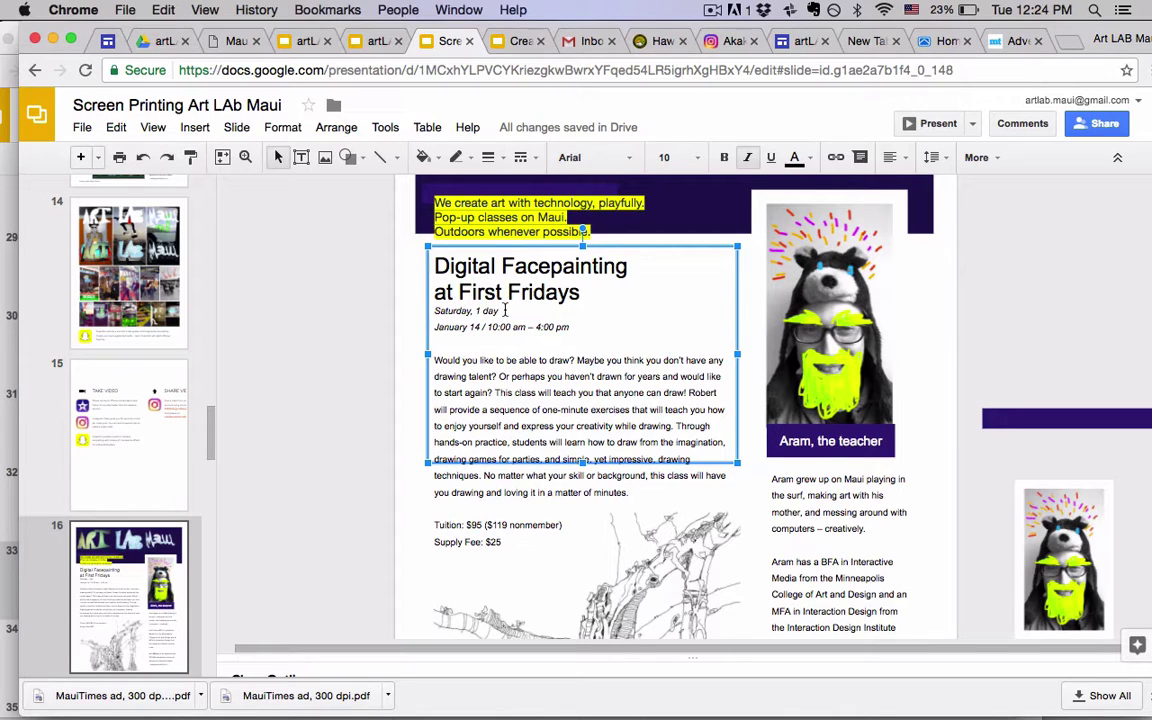
left_click(458, 292)
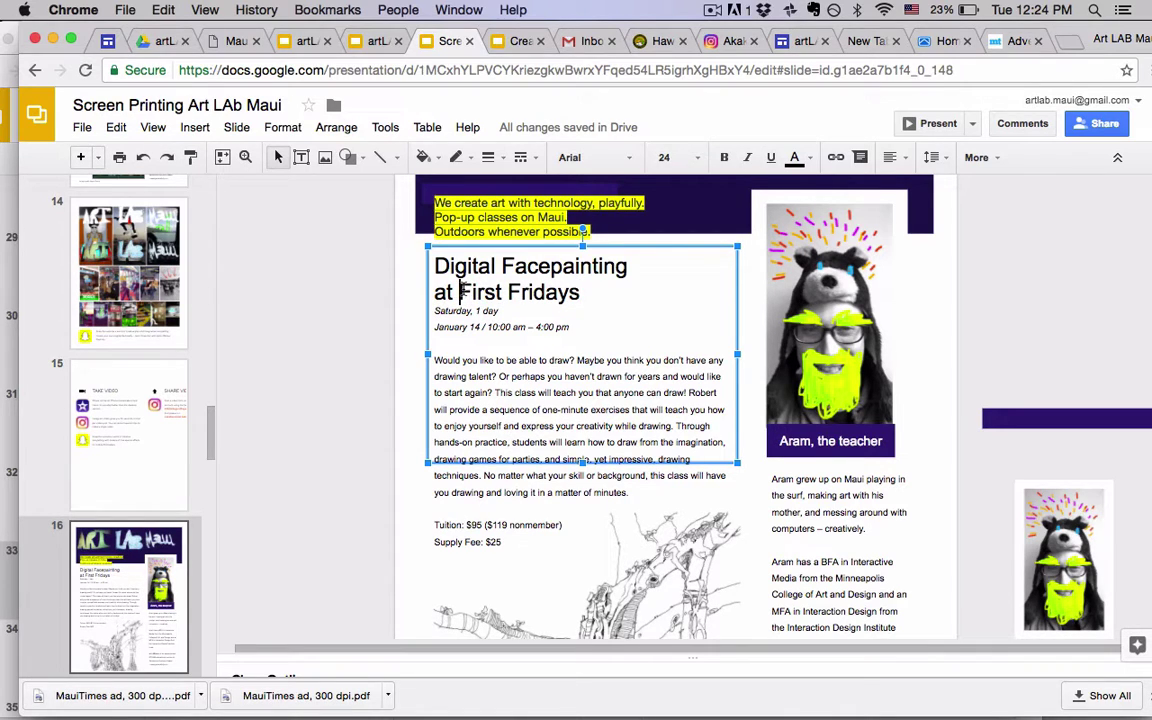
type("Kihei")
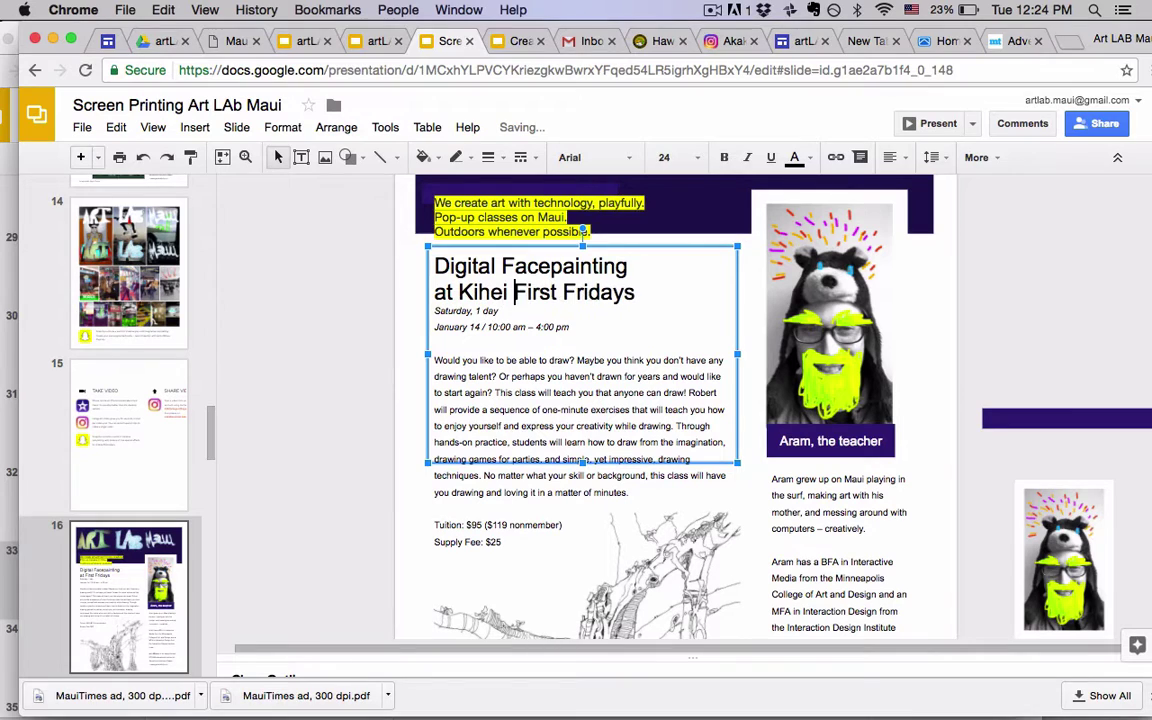
left_click(362, 350)
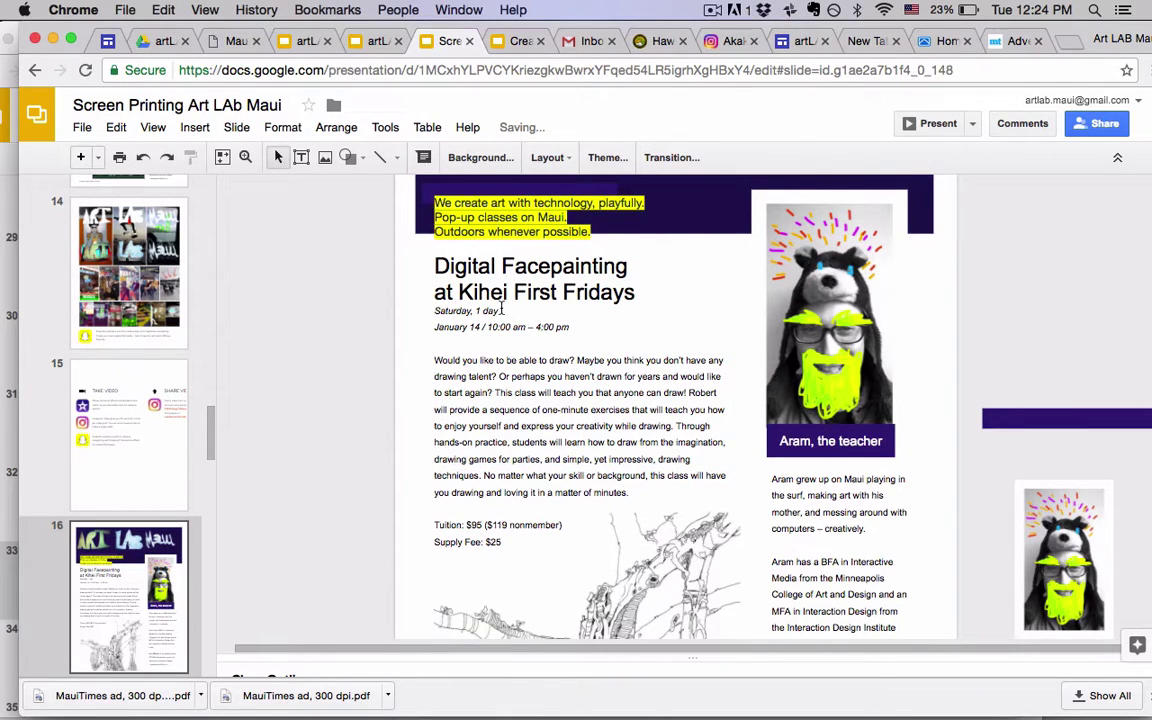
Replace the "Saturday, 1 day" line under the title on slide 16 with "Every Third Satuday"
left_click_drag(499, 311, 430, 313)
type("E")
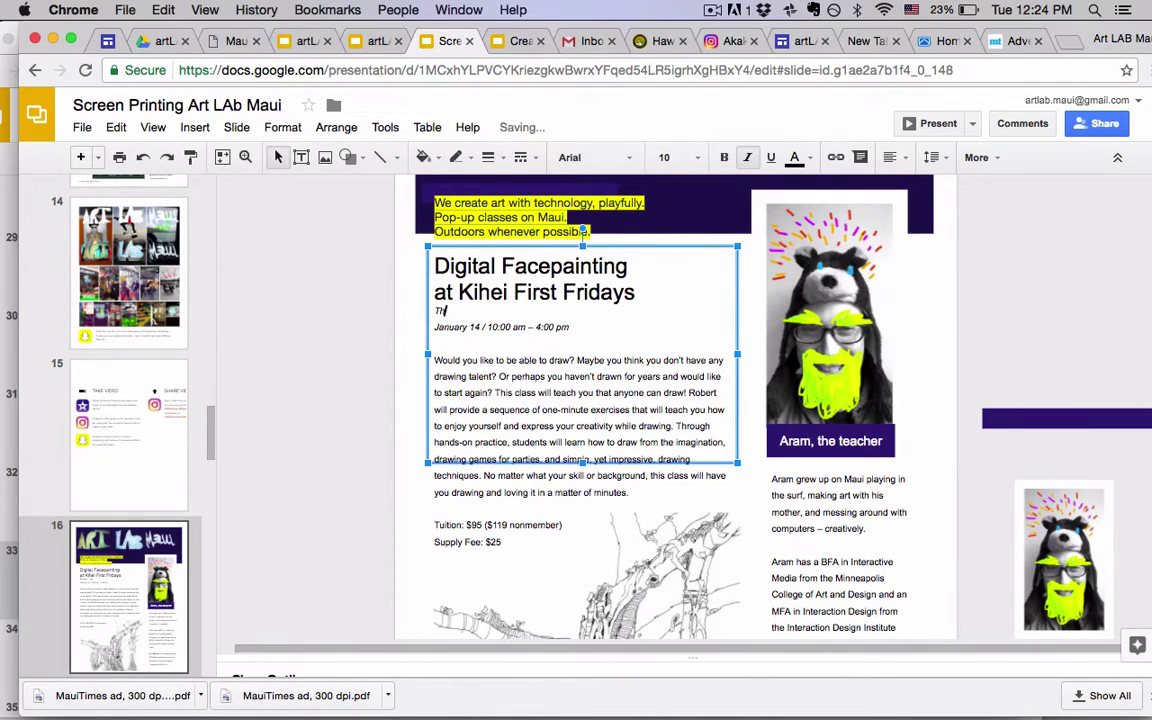
type("very Third Satuday")
Search the web for "kihei first friday" in a new tab and open the Kihei Fourth Fridays website
key("super+t")
type("kihei ")
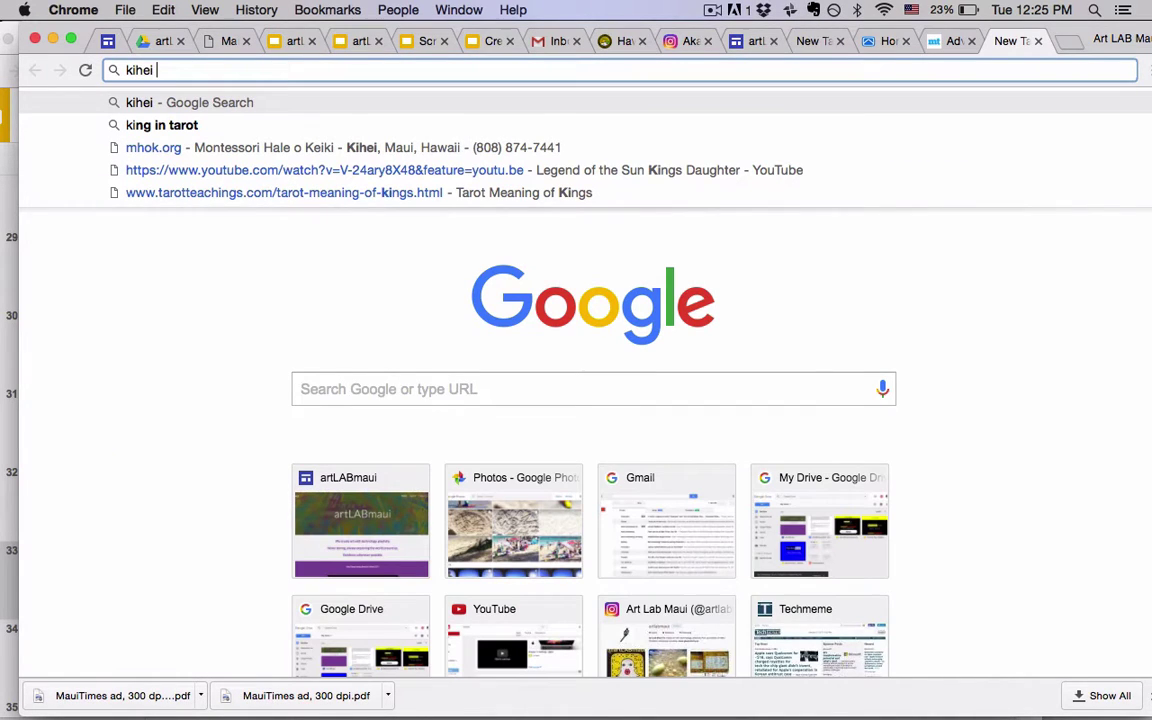
type("first")
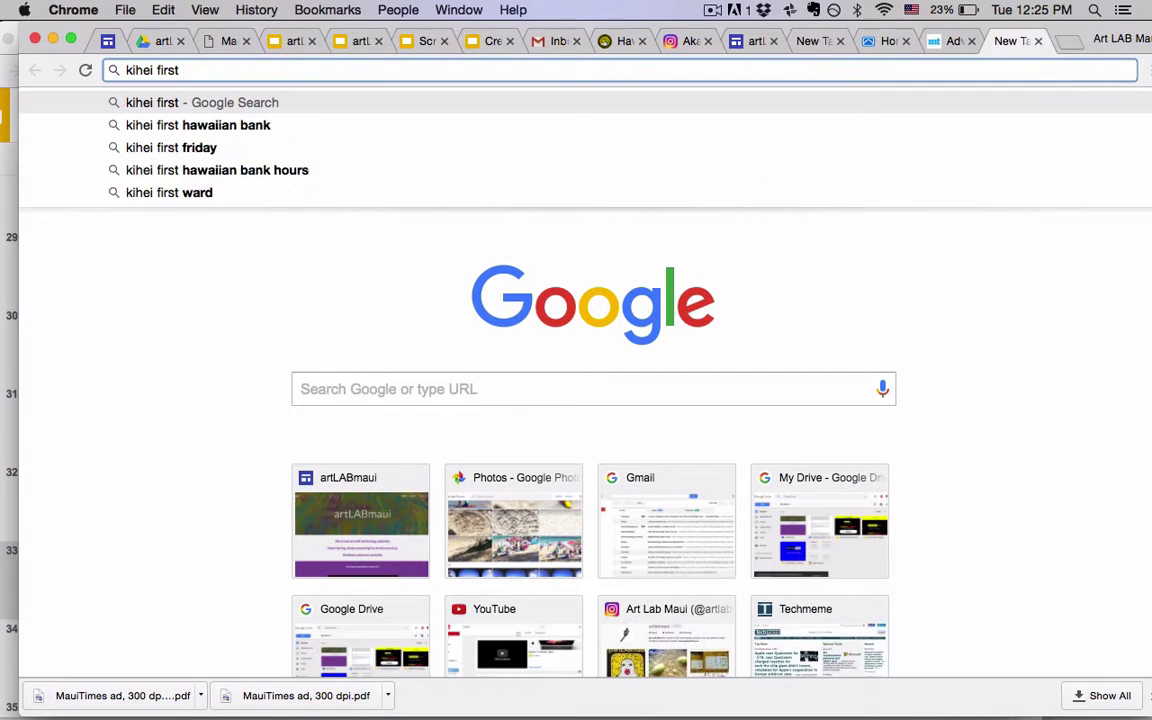
type(" fri")
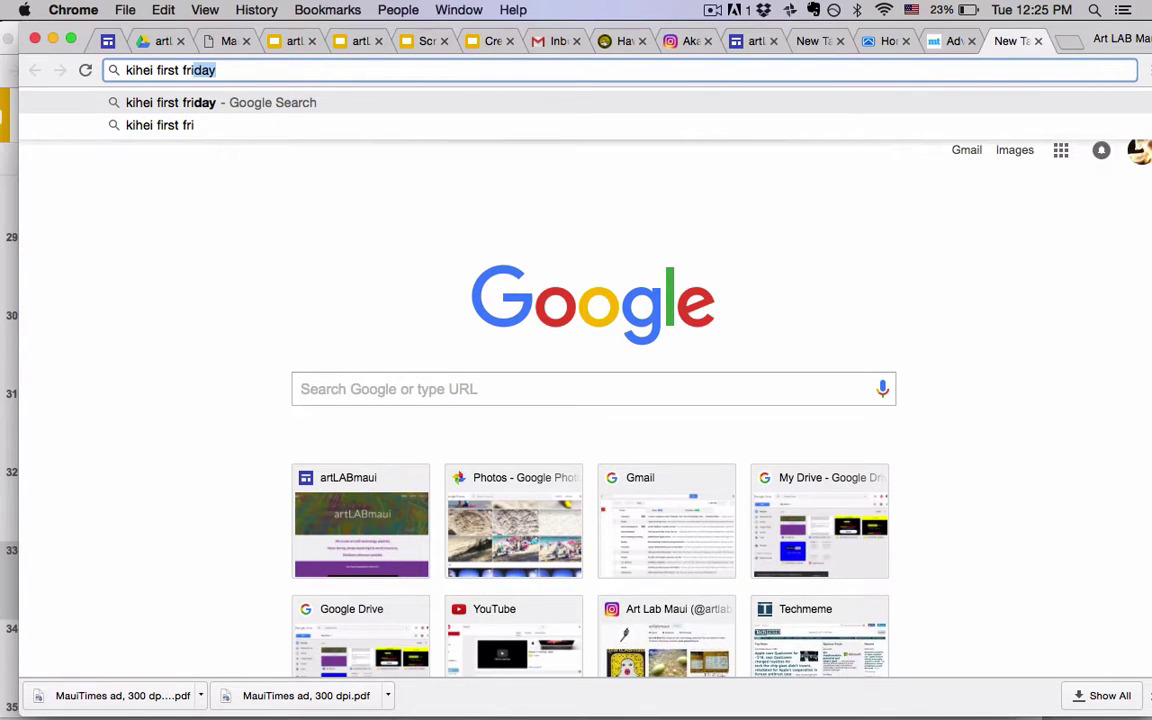
key("Return")
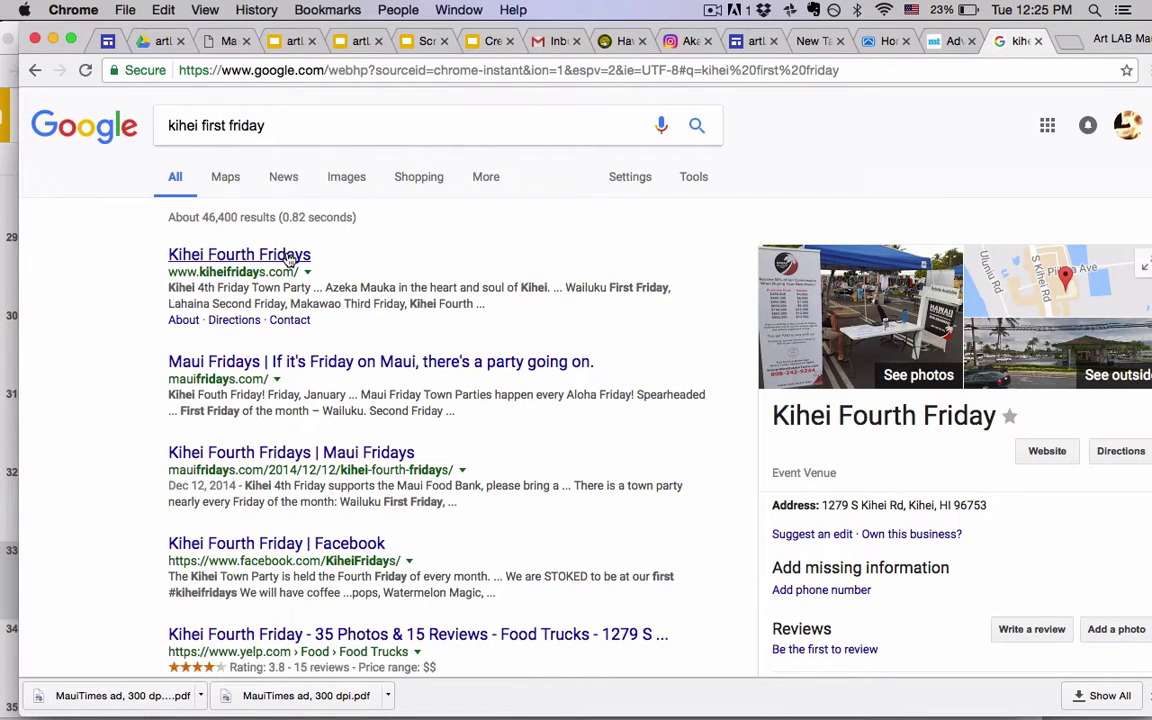
left_click(287, 257)
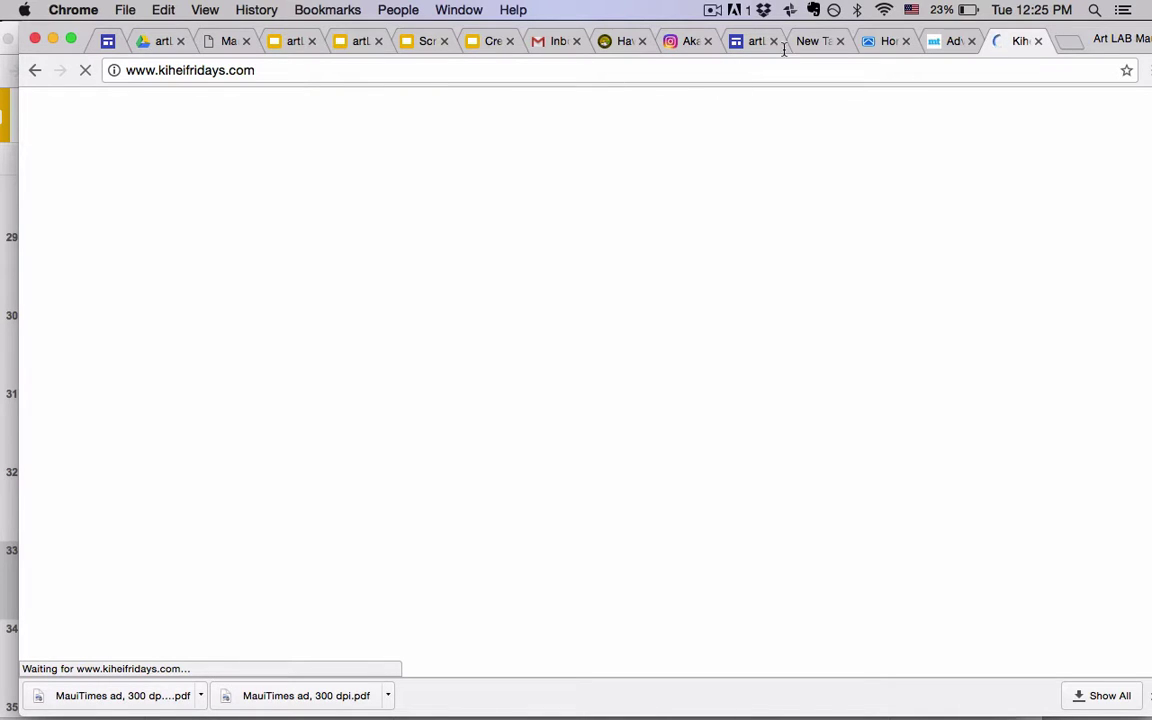
Return to the Screen Printing Art LAb Maui presentation and change "First" to "Fourth" in the class title
left_click(1028, 12)
left_click(1030, 17)
left_click(540, 42)
left_click(489, 50)
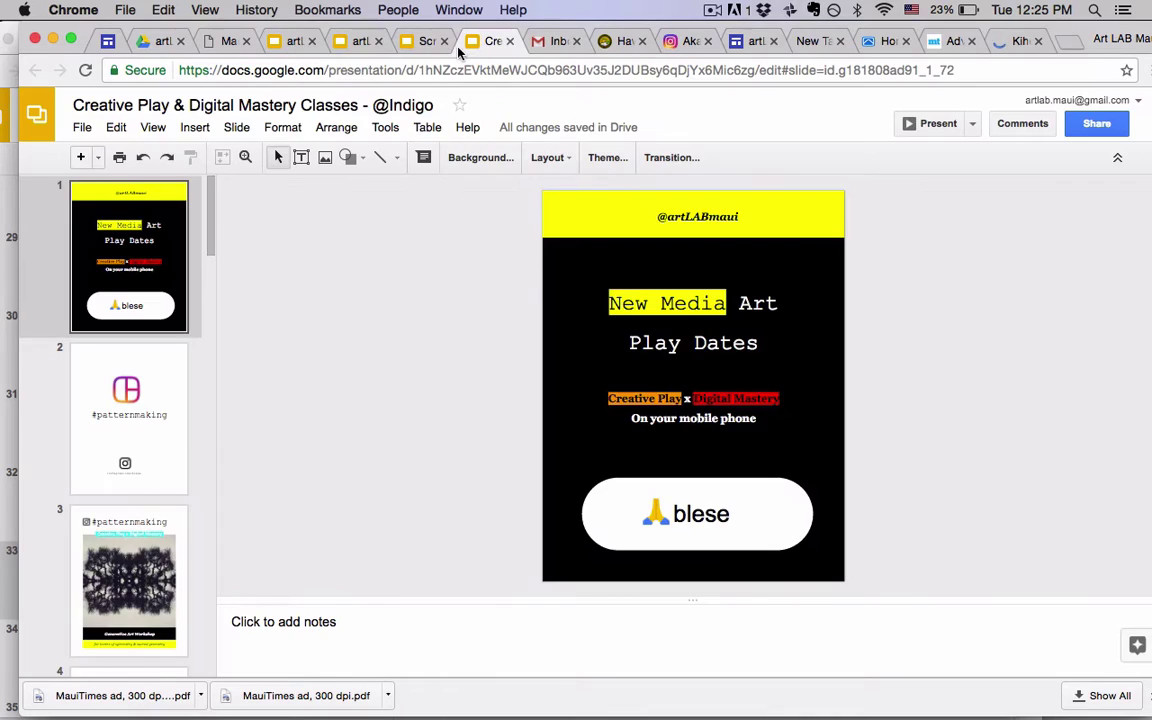
left_click(420, 43)
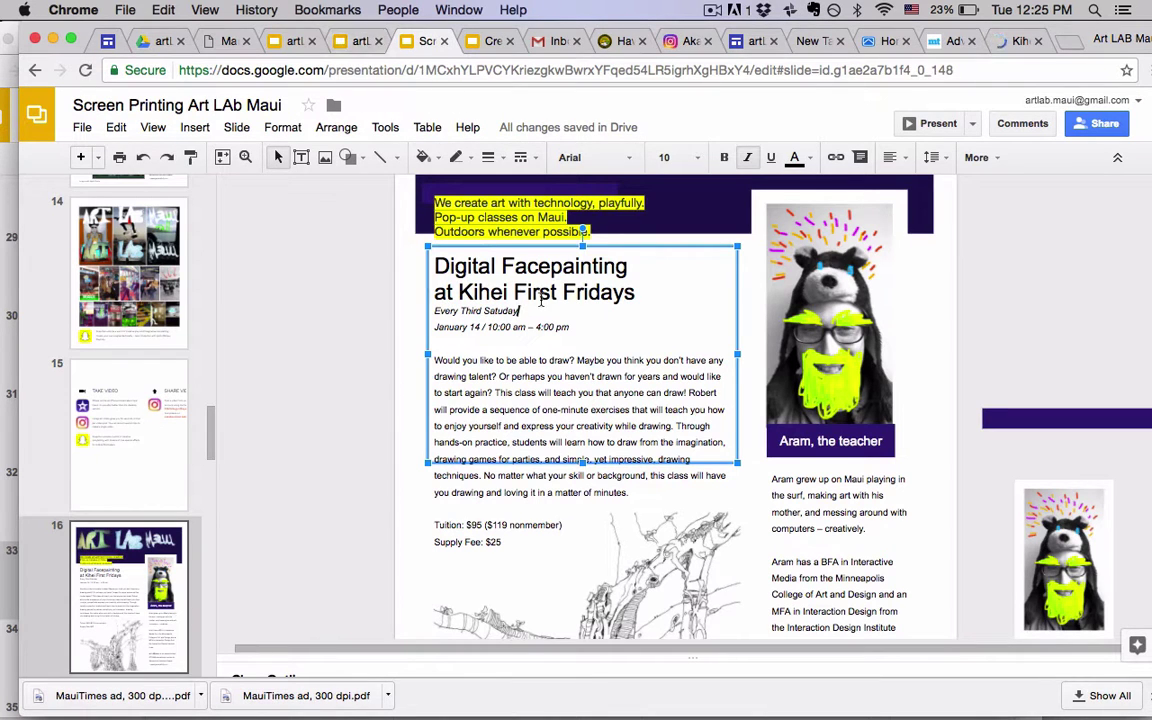
left_click(488, 268)
double_click(536, 293)
type("Fourth")
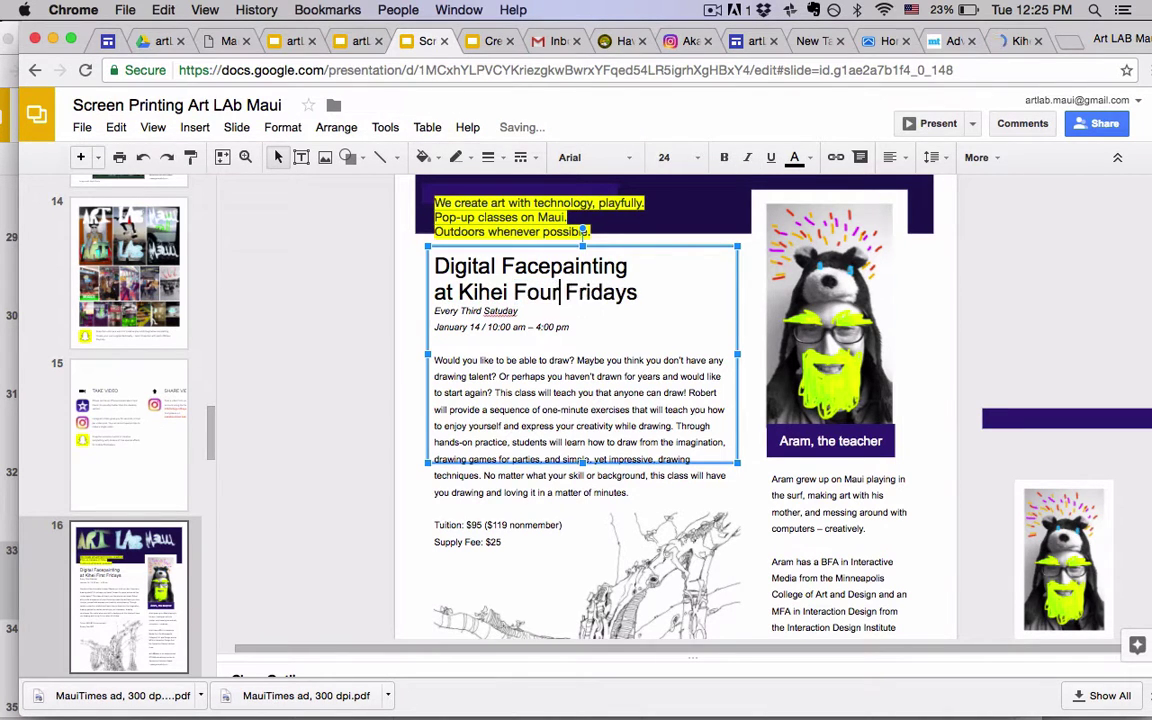
left_click(350, 399)
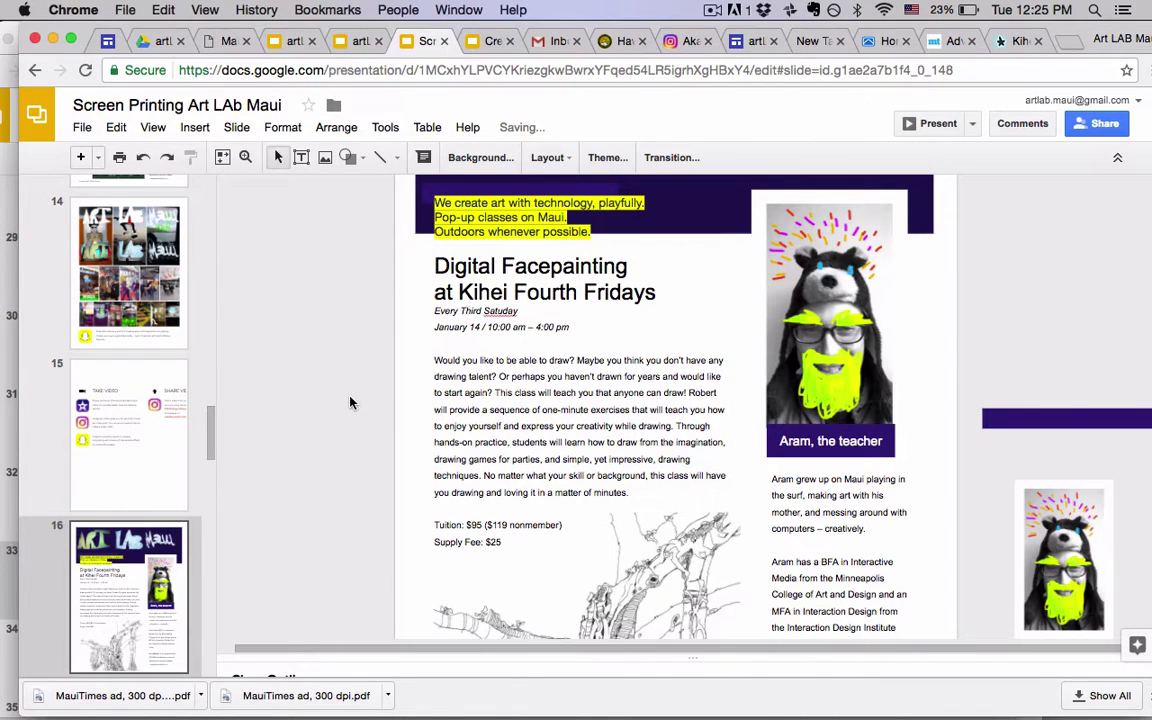
Delete the "Every Third Satuday" text beneath the title
left_click(503, 300)
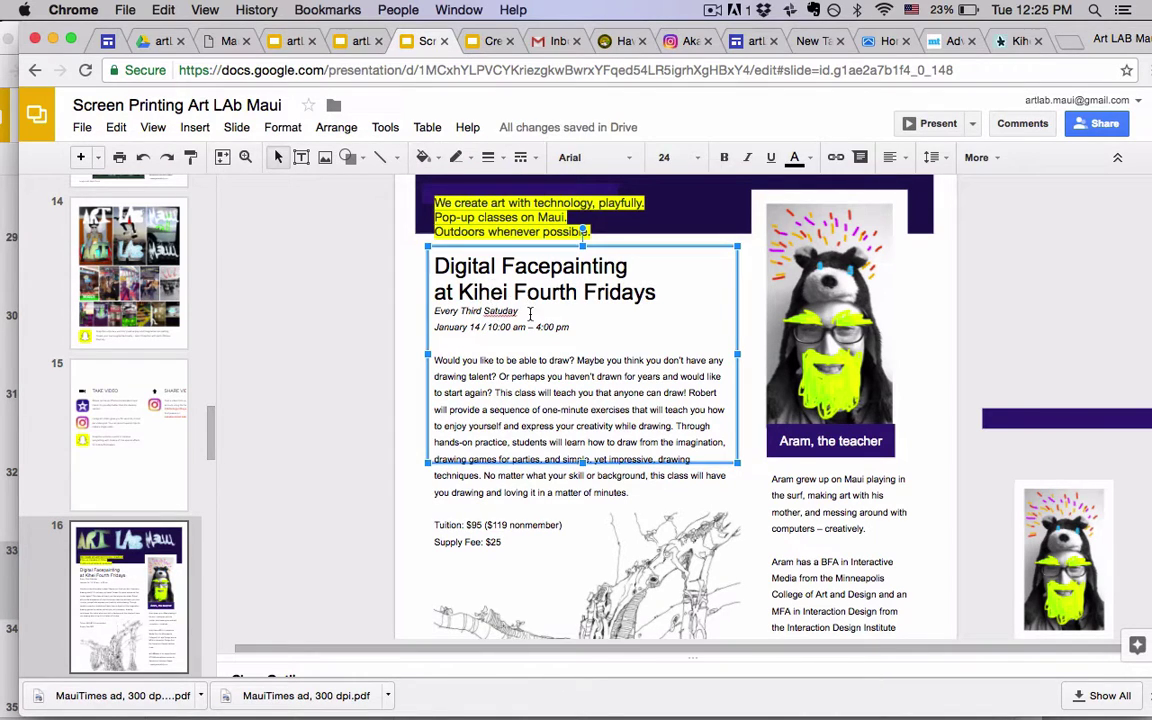
left_click_drag(521, 311, 434, 315)
key("BackSpace")
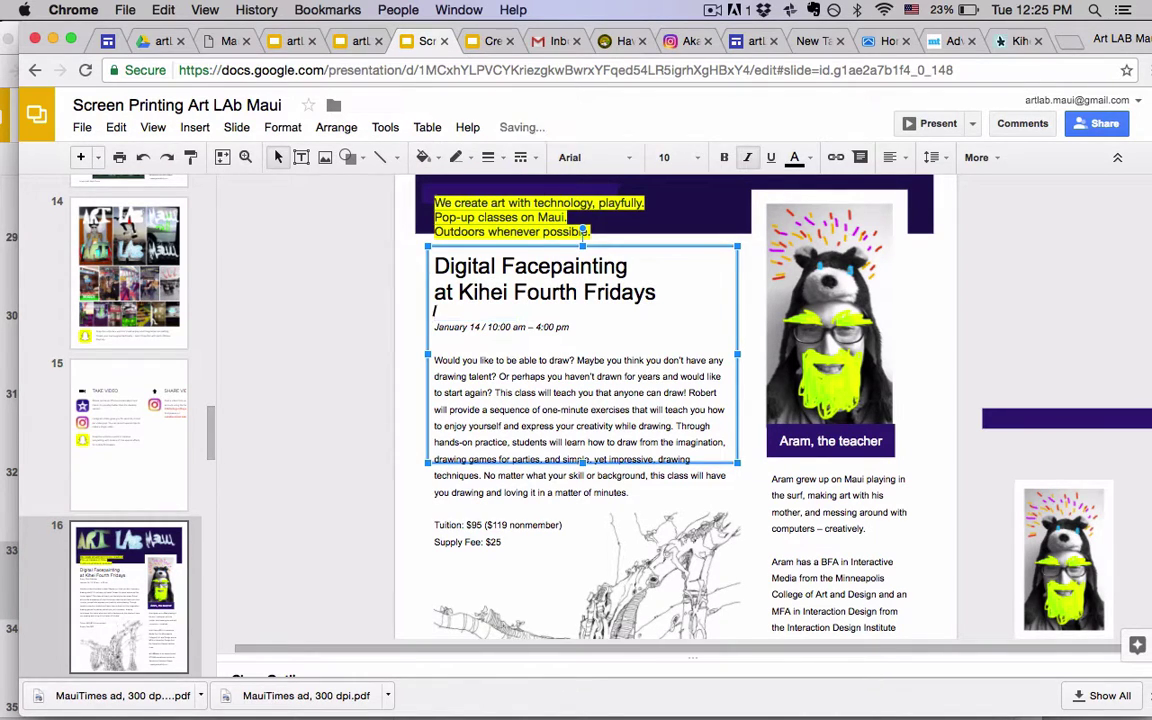
Copy the lines "Friday, January 27, 2017 from 6:00-9:00pm!" and "Azeka Mauka in the heart and soul of Kihei." from kiheifridays.com and look through the event details
left_click(1012, 41)
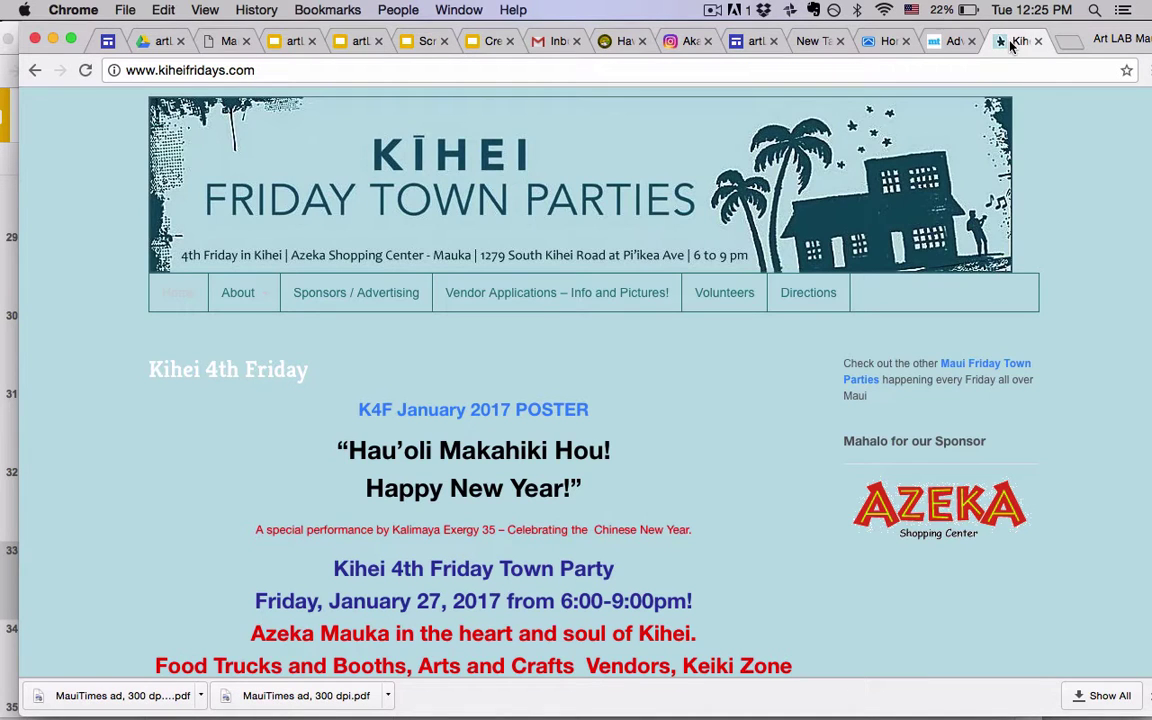
scroll(776, 437, "down", 1)
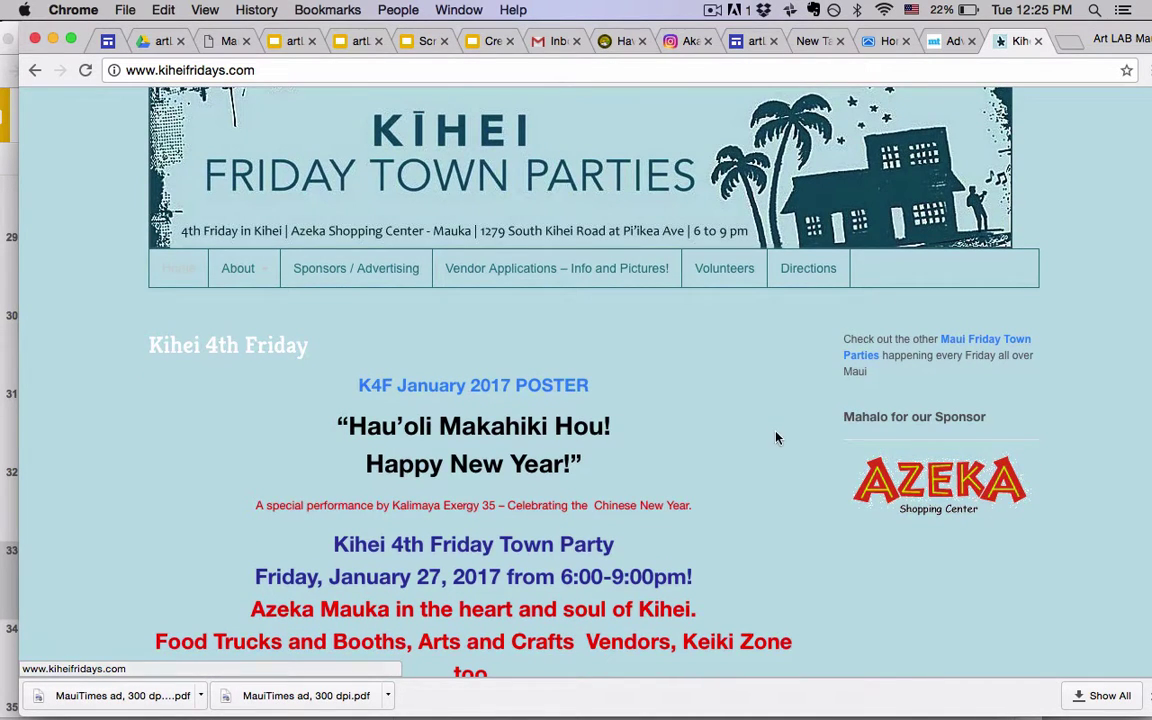
left_click_drag(694, 578, 559, 578)
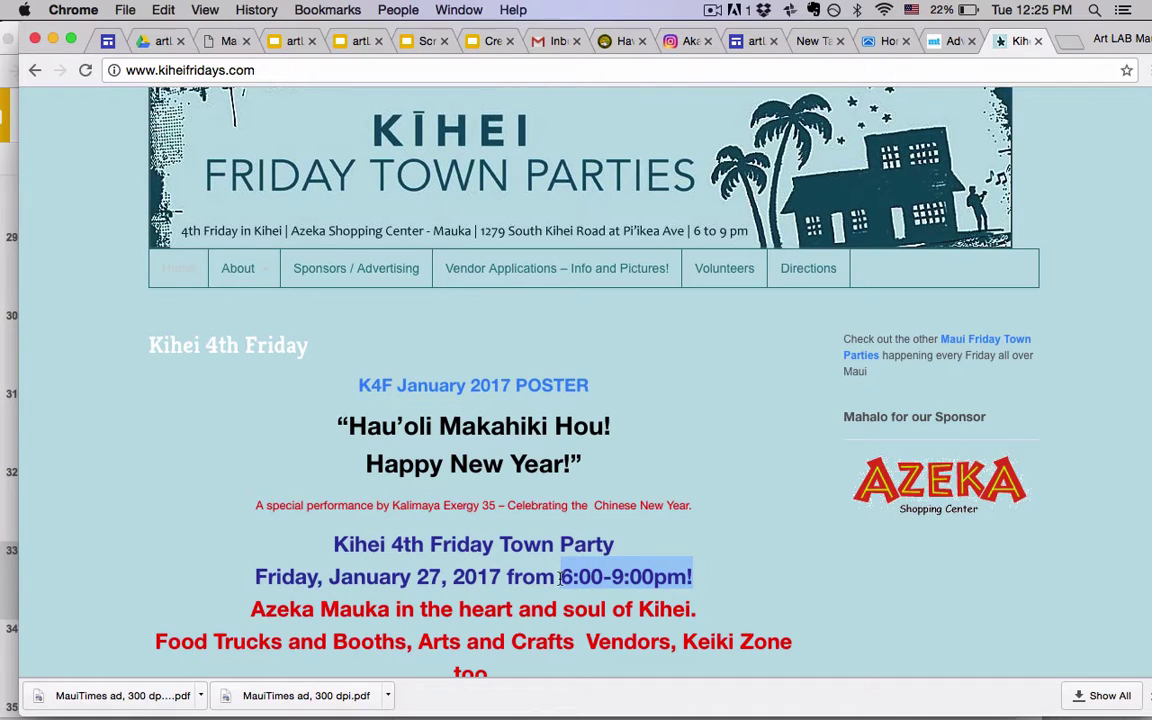
left_click(725, 605)
scroll(725, 605, "down", 3)
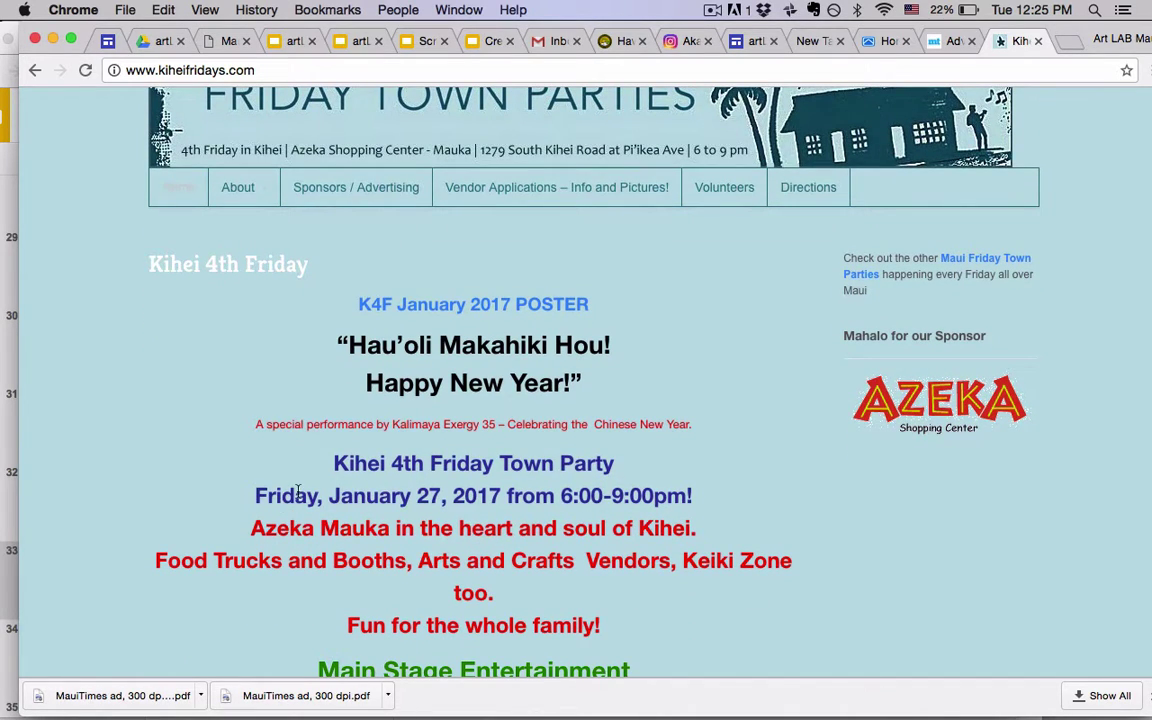
left_click_drag(254, 495, 734, 524)
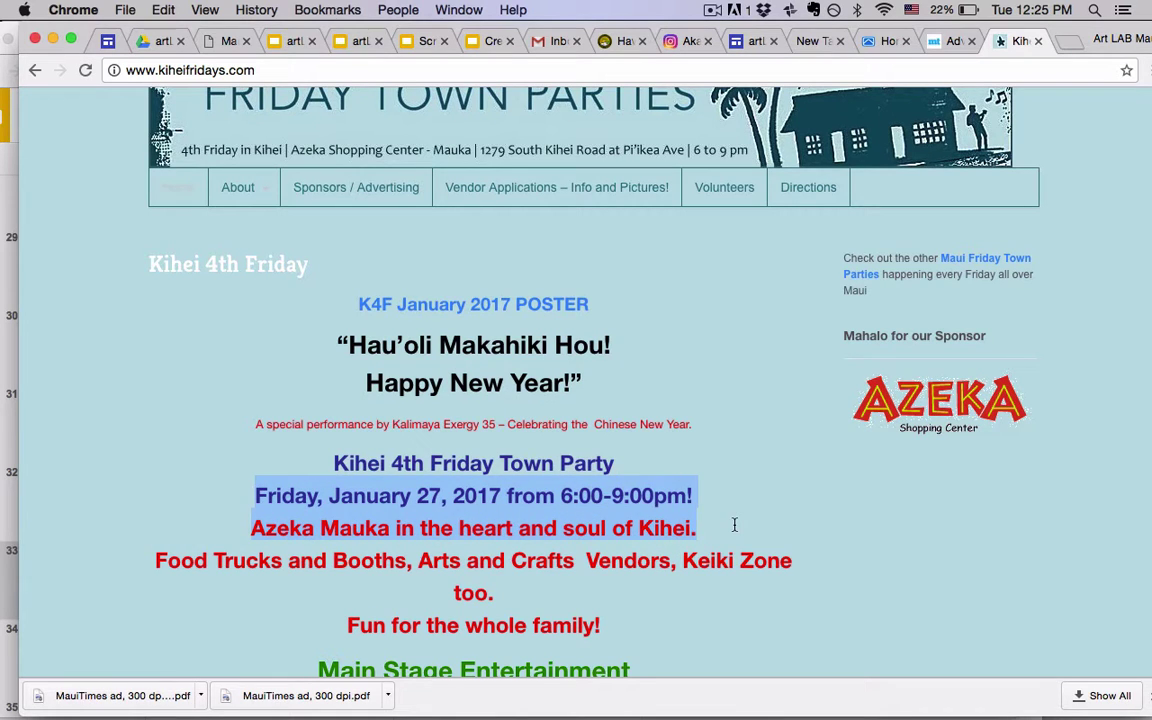
key("super+c")
scroll(746, 488, "down", 1)
scroll(746, 488, "down", 5)
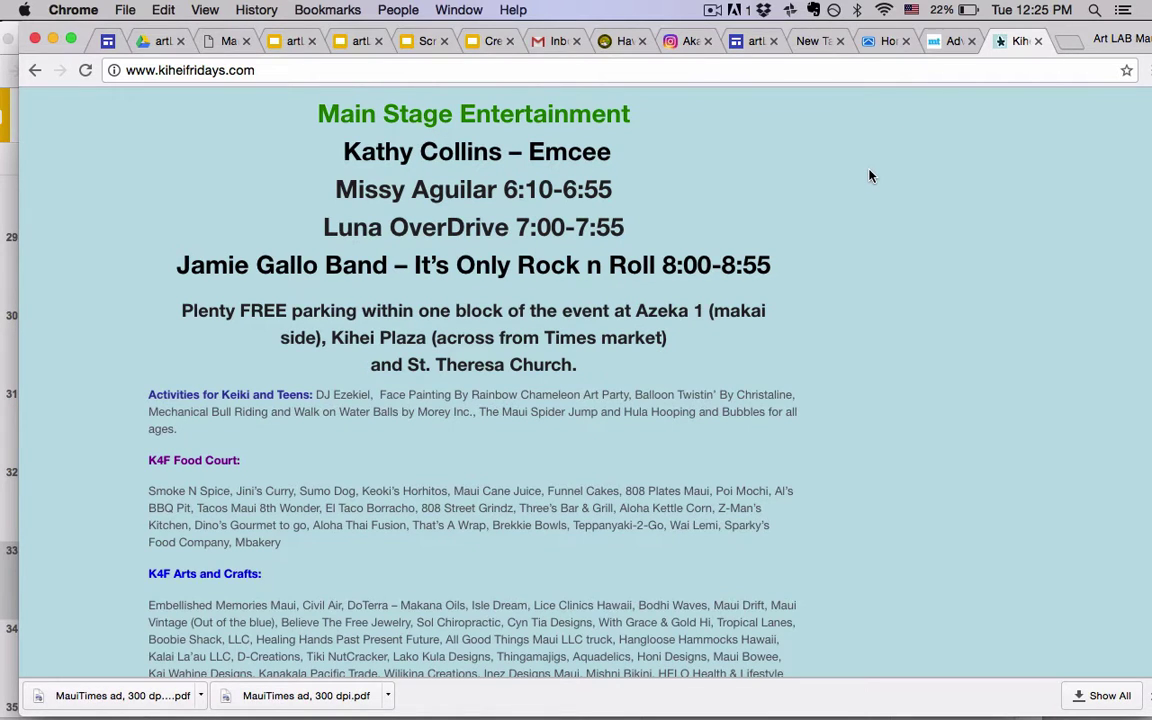
scroll(843, 247, "down", 5)
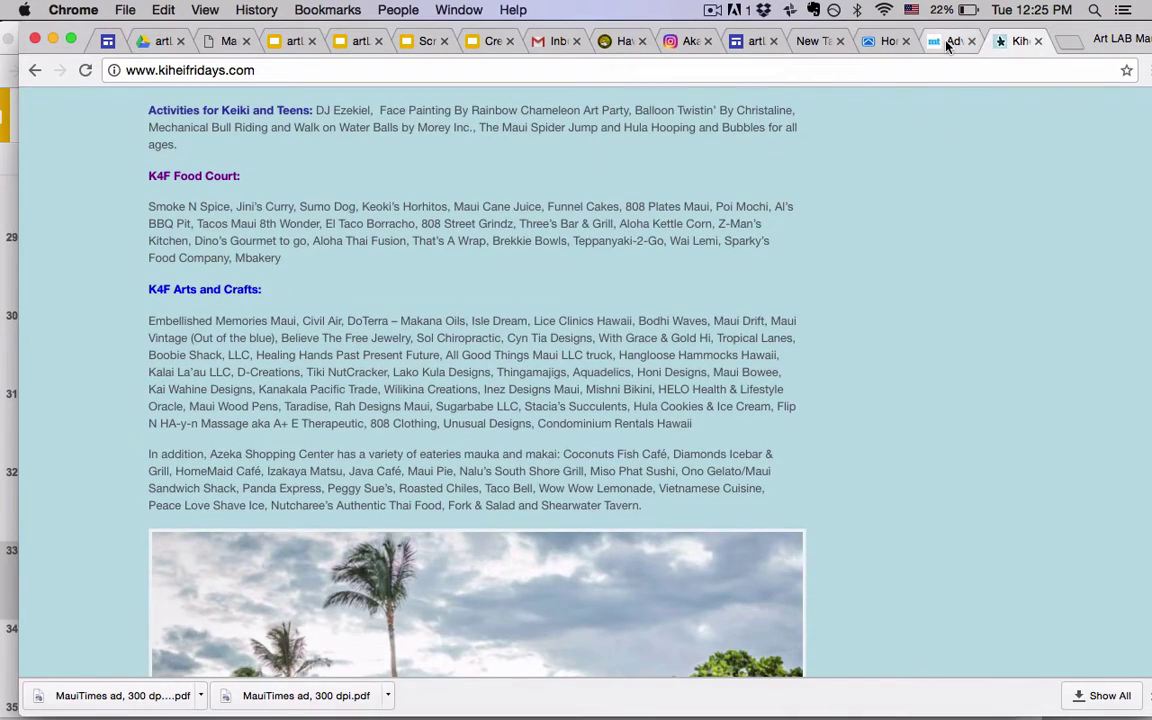
Replace the "January 14 / 10:00 am – 4:00 pm" line on slide 16 with the copied event lines and remove the extra blank line
left_click(947, 42)
left_click(357, 41)
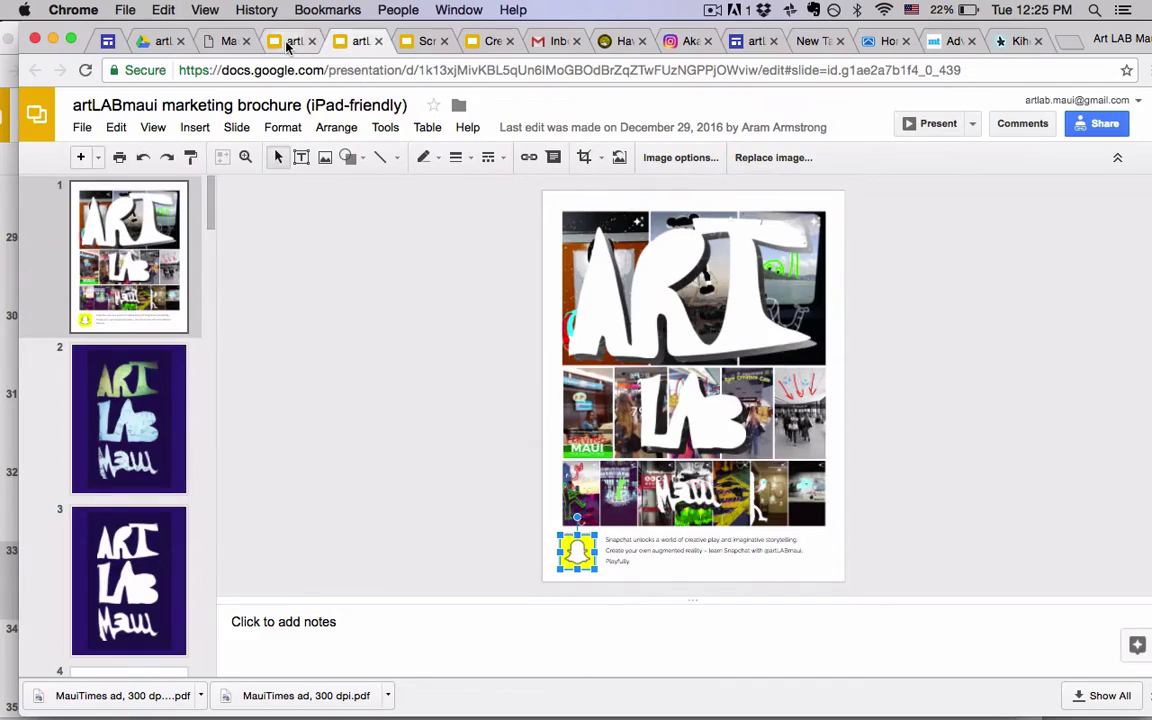
left_click(290, 41)
left_click(432, 42)
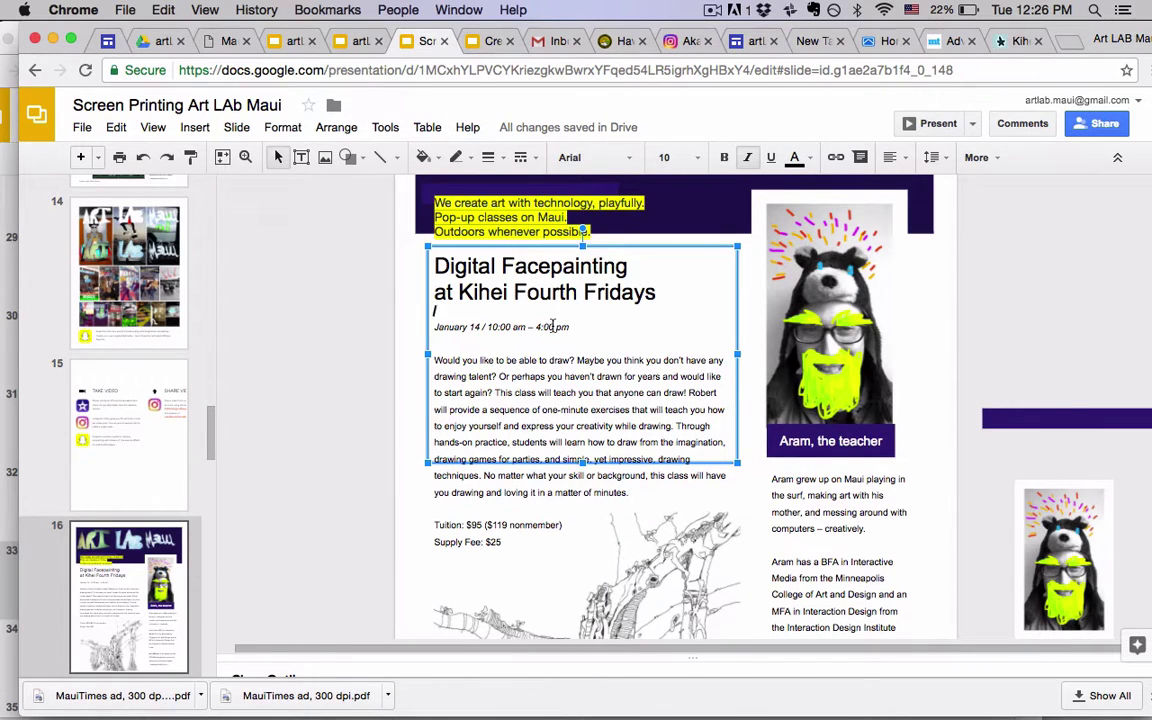
left_click_drag(569, 327, 436, 330)
key("super+v")
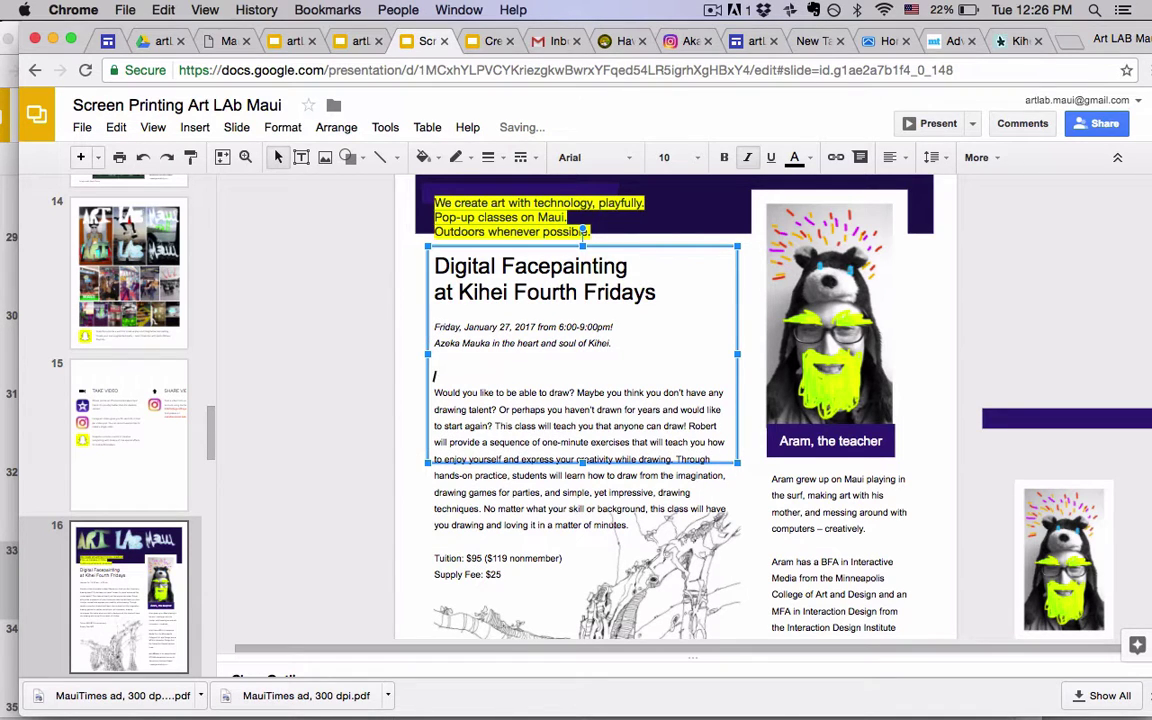
key("BackSpace")
left_click(1043, 12)
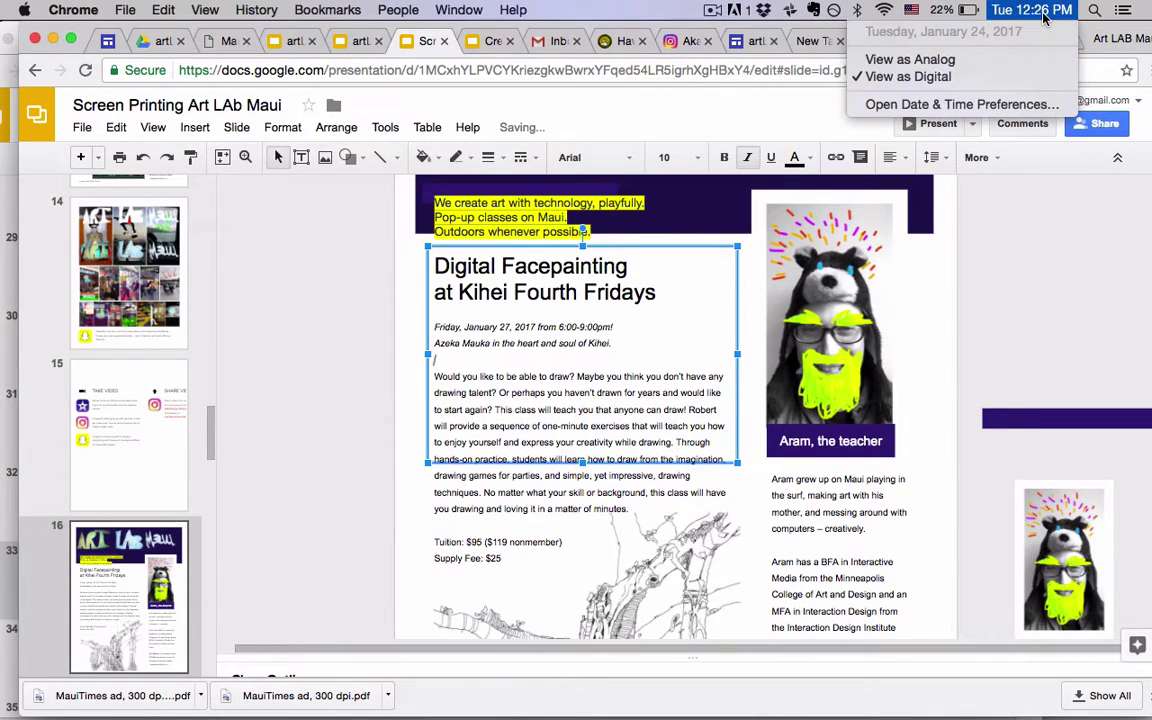
left_click(1043, 12)
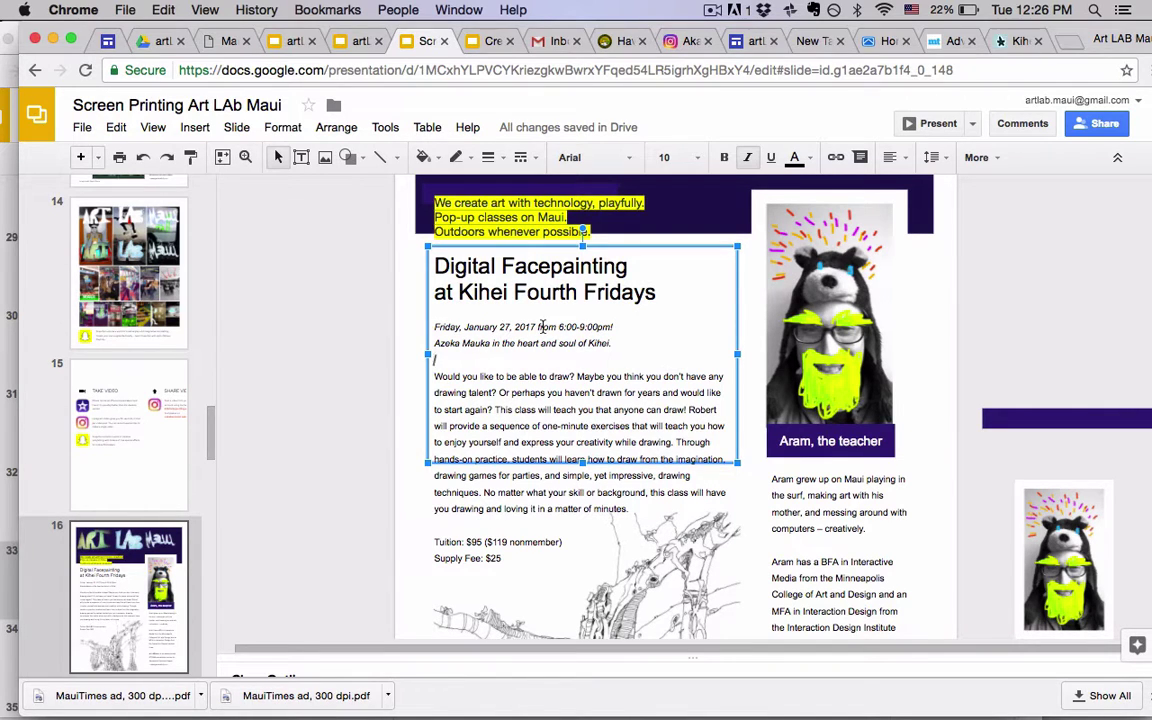
Replace "Friday, January 27, 2017 from" with "WHEN:" and join the time and location lines
left_click_drag(541, 327, 432, 327)
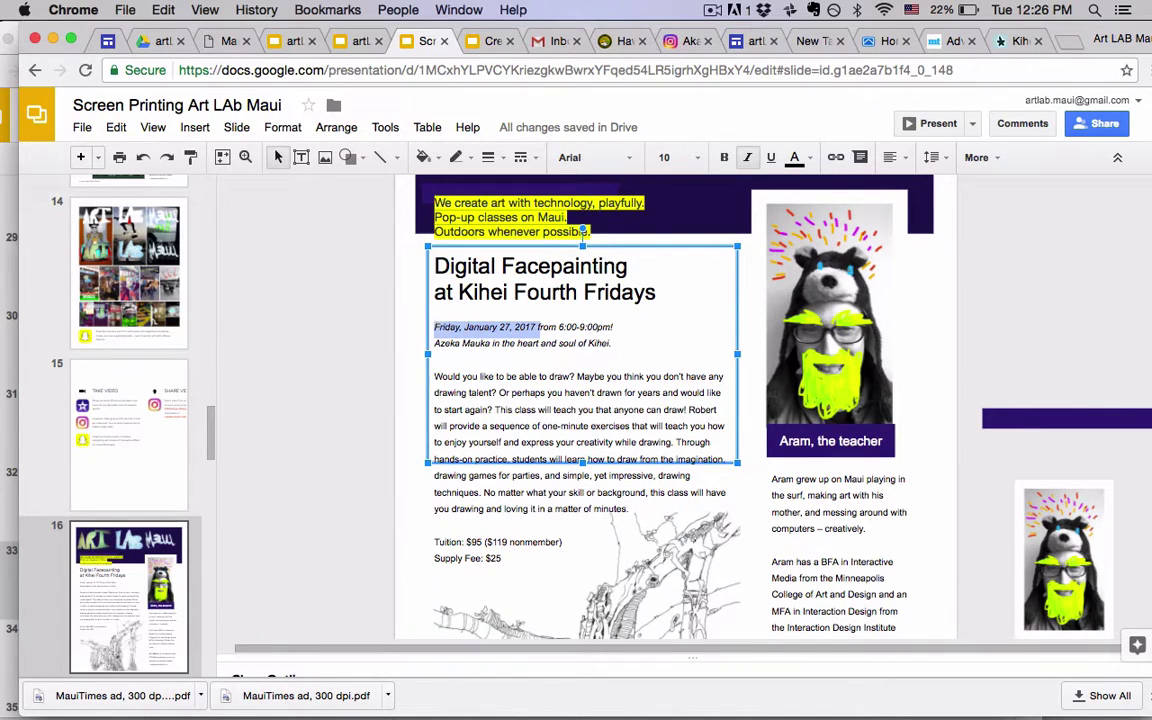
key("BackSpace")
key("BackSpace")
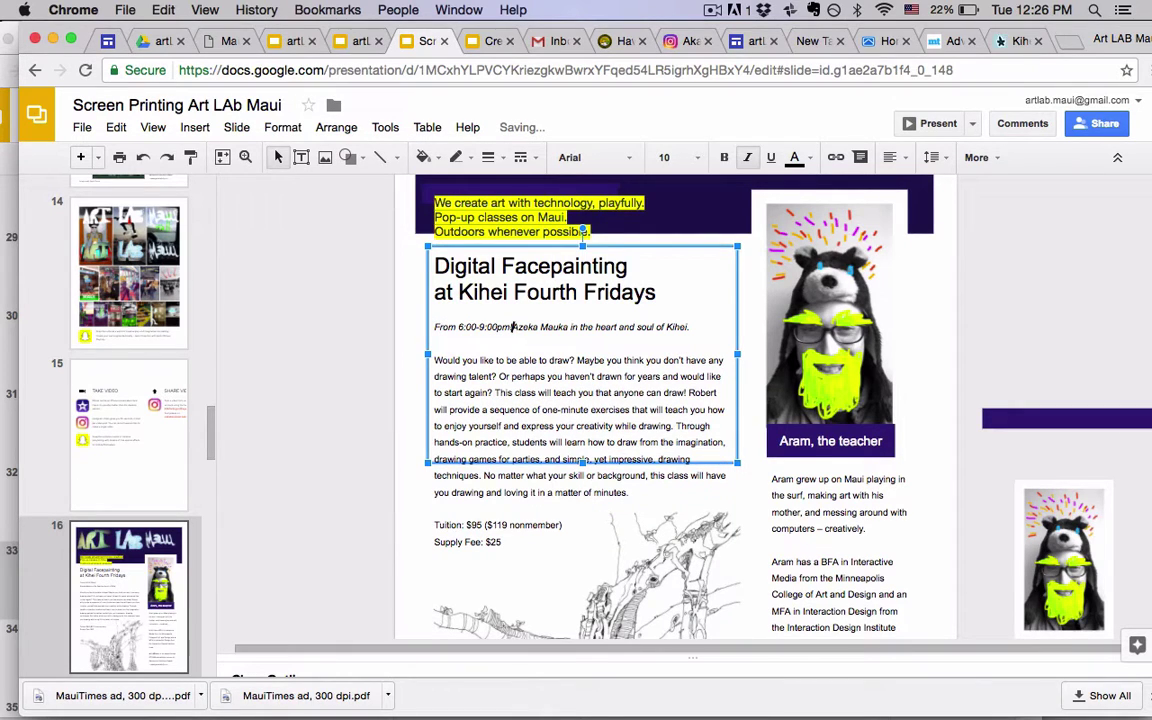
double_click(444, 327)
type("WHEN")
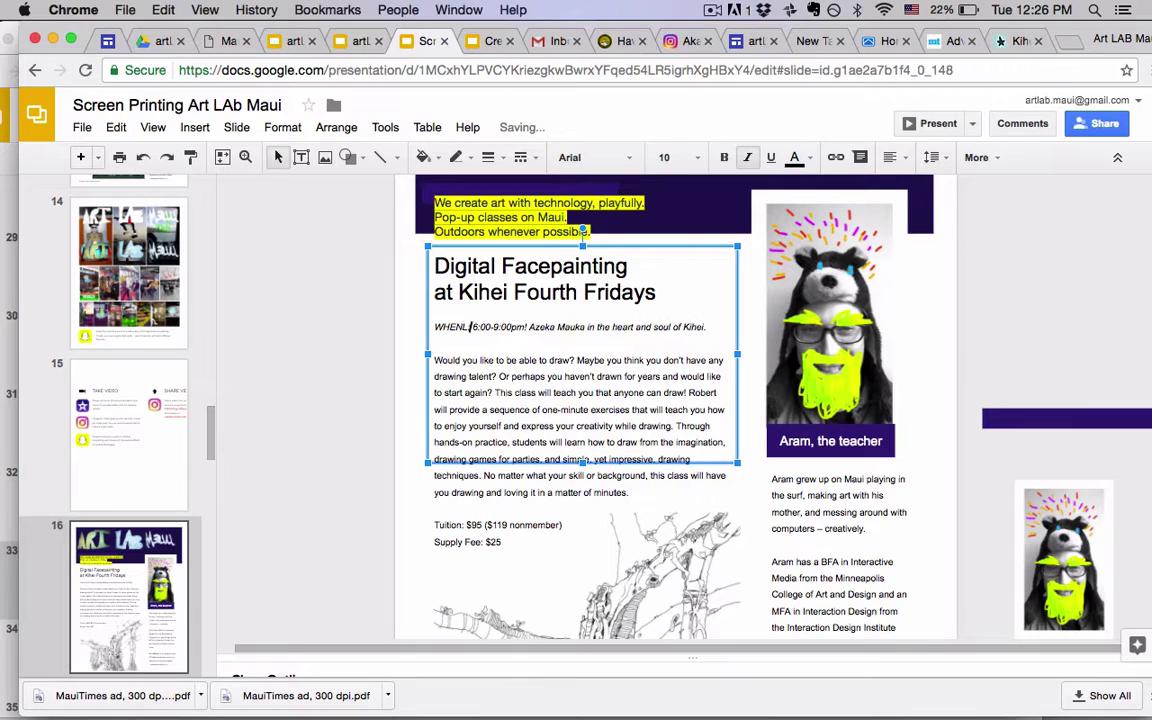
type(": ")
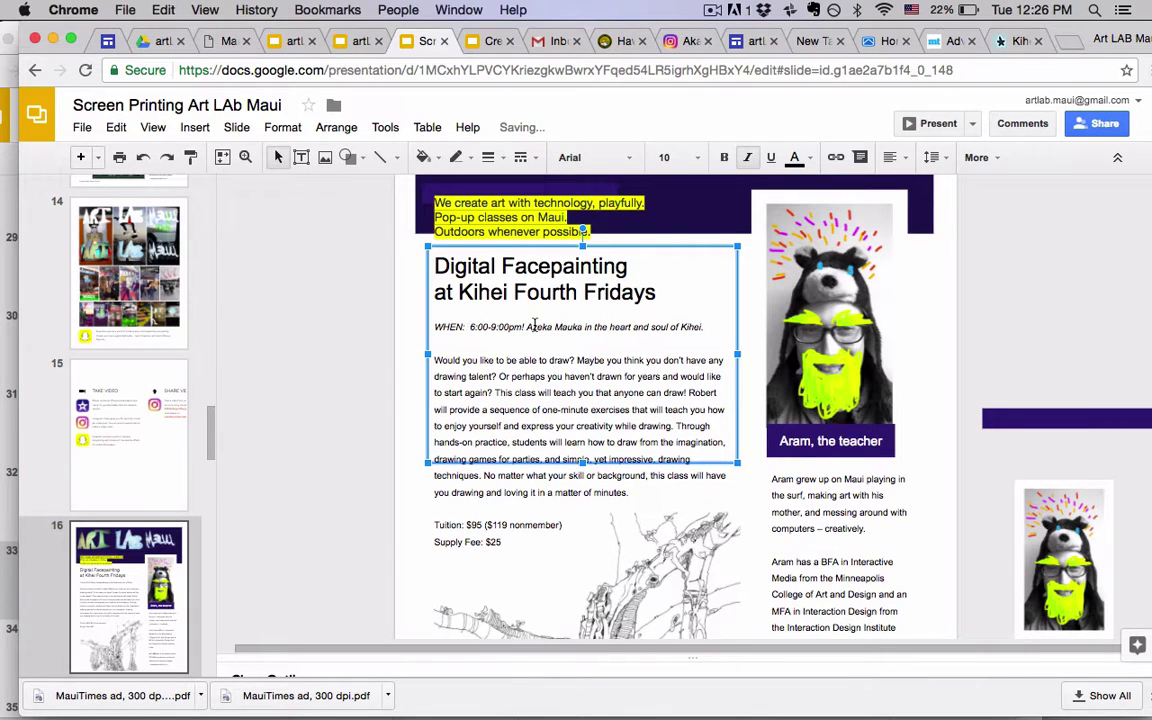
Put "WHERE?" before "Azeka Mauka" on its own line and change the time label to "WHEN?"
type("WHERE?")
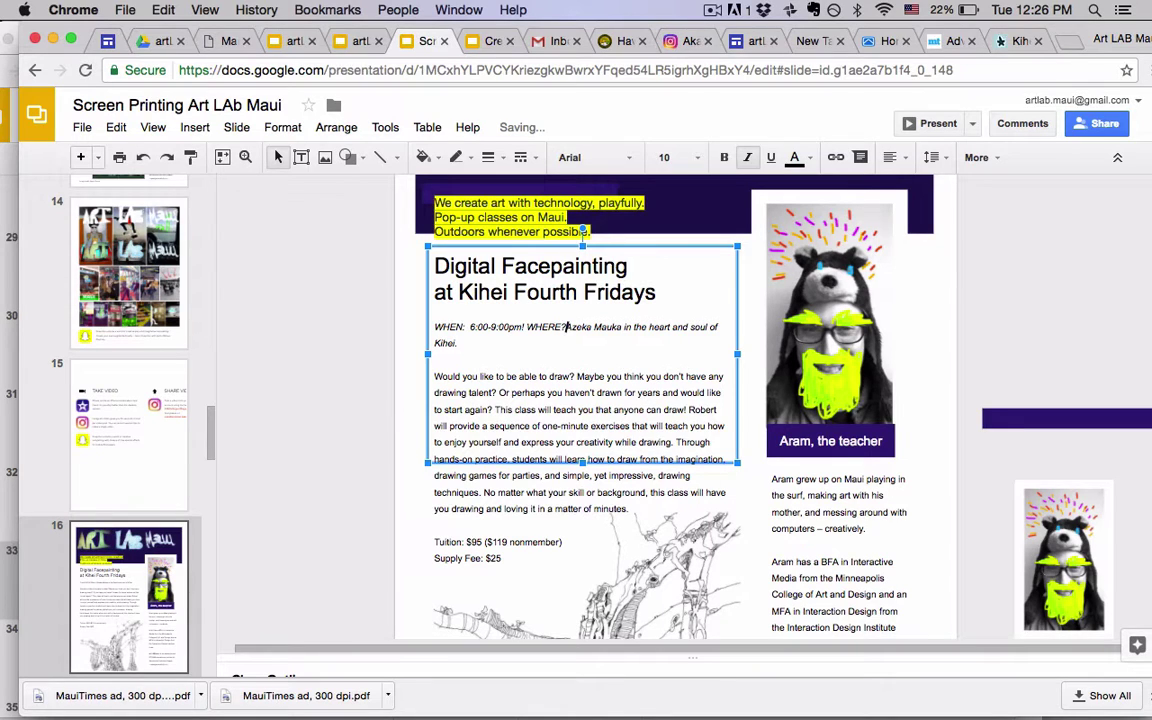
left_click(530, 326)
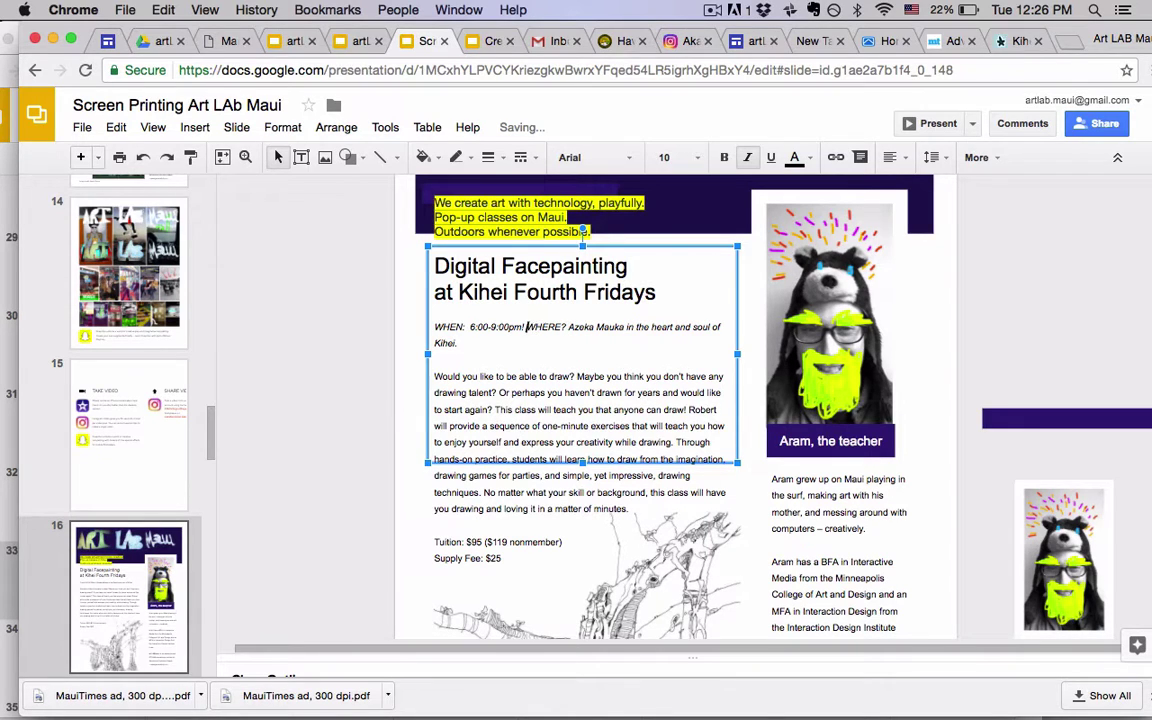
key("Return")
left_click(465, 326)
key("BackSpace")
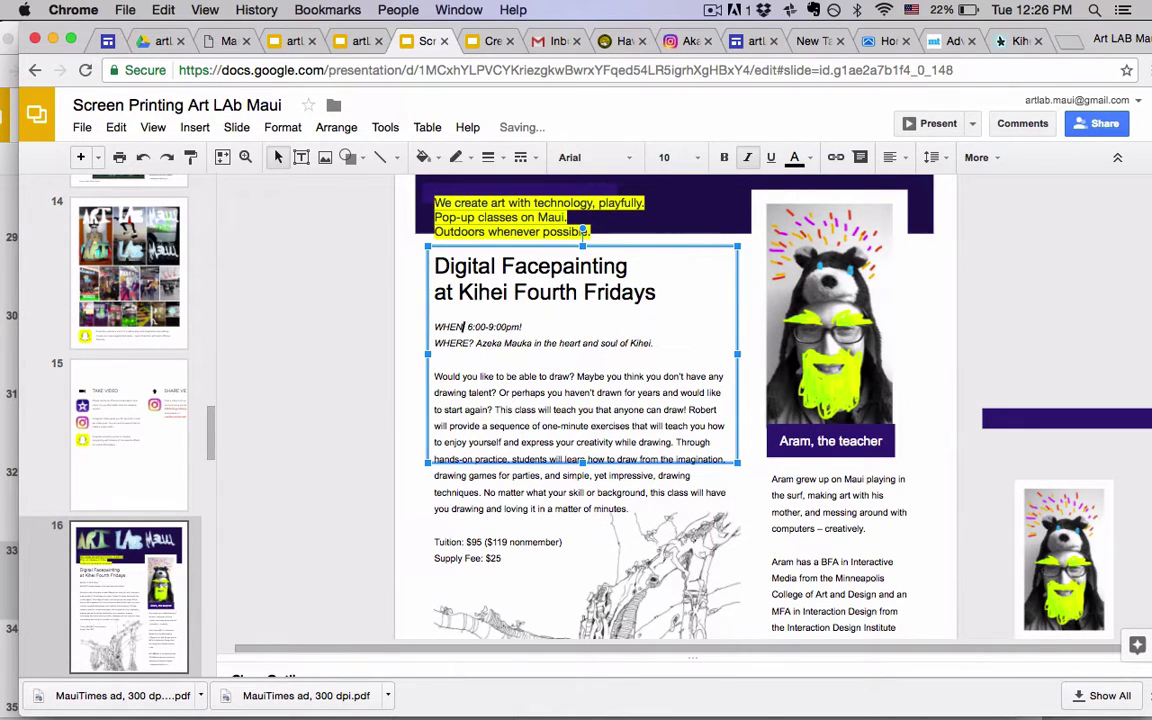
type("?")
Remove the italics from the "WHEN?" and "WHERE?" lines and add a space before "6:00-9:00pm!" to align it with the location
left_click_drag(668, 345, 342, 307)
key("super+i")
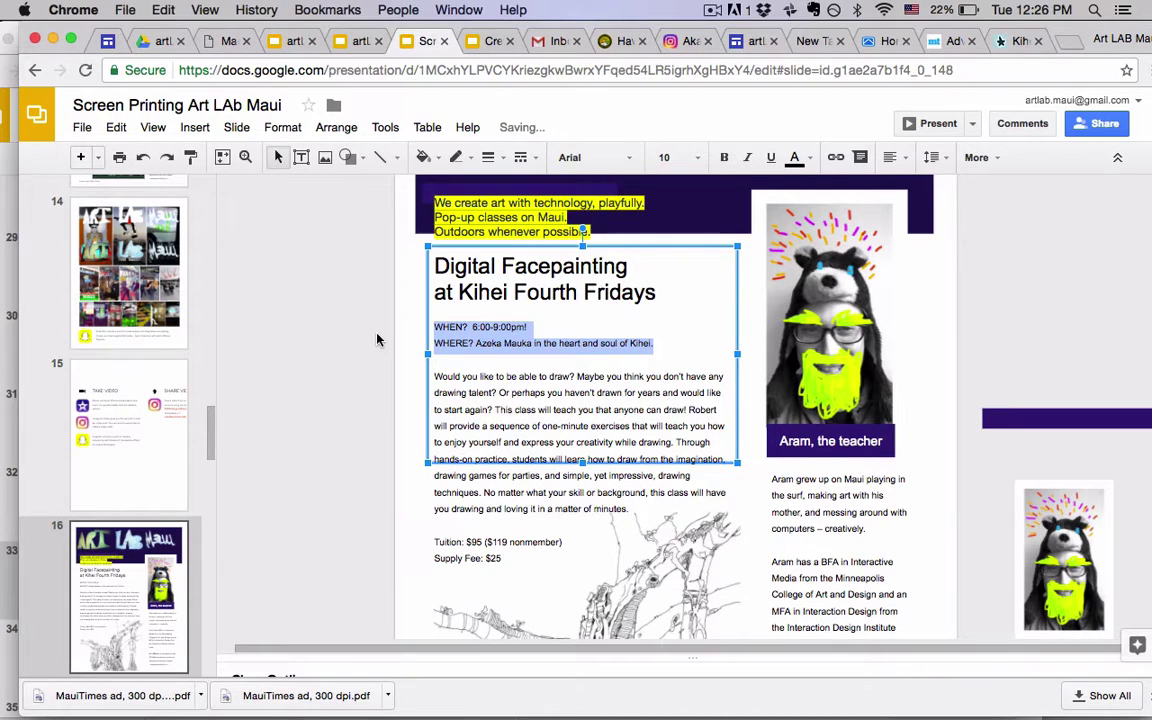
left_click(342, 388)
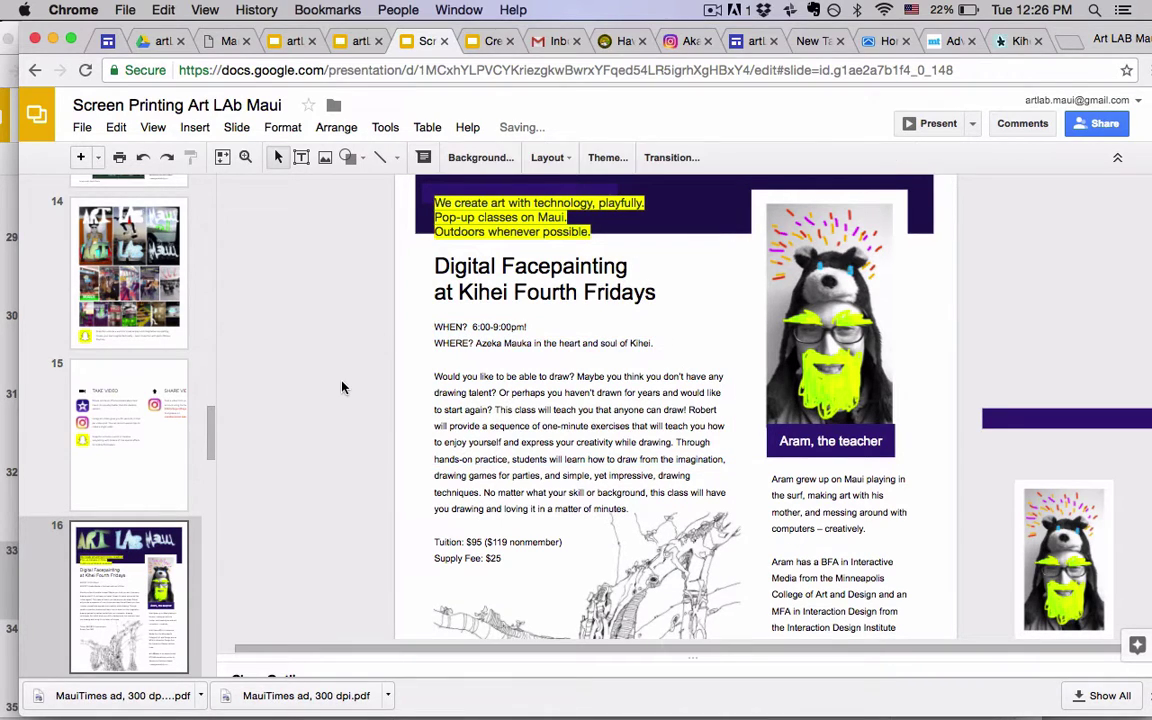
left_click(476, 328)
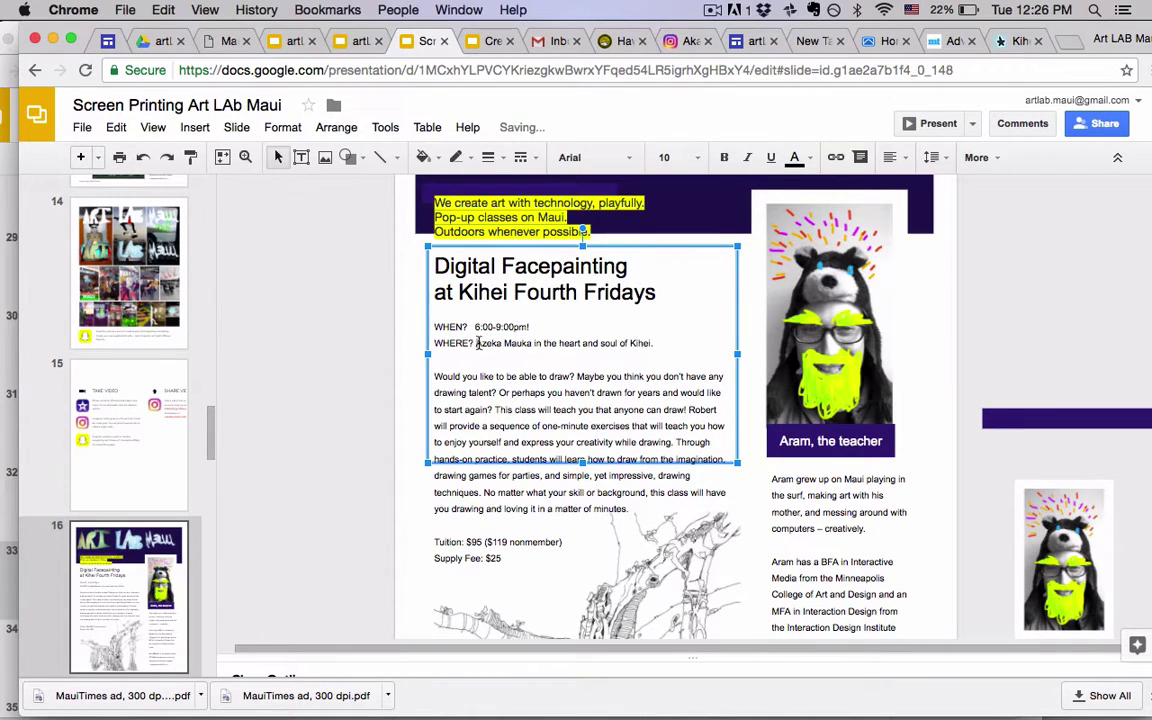
left_click(391, 395)
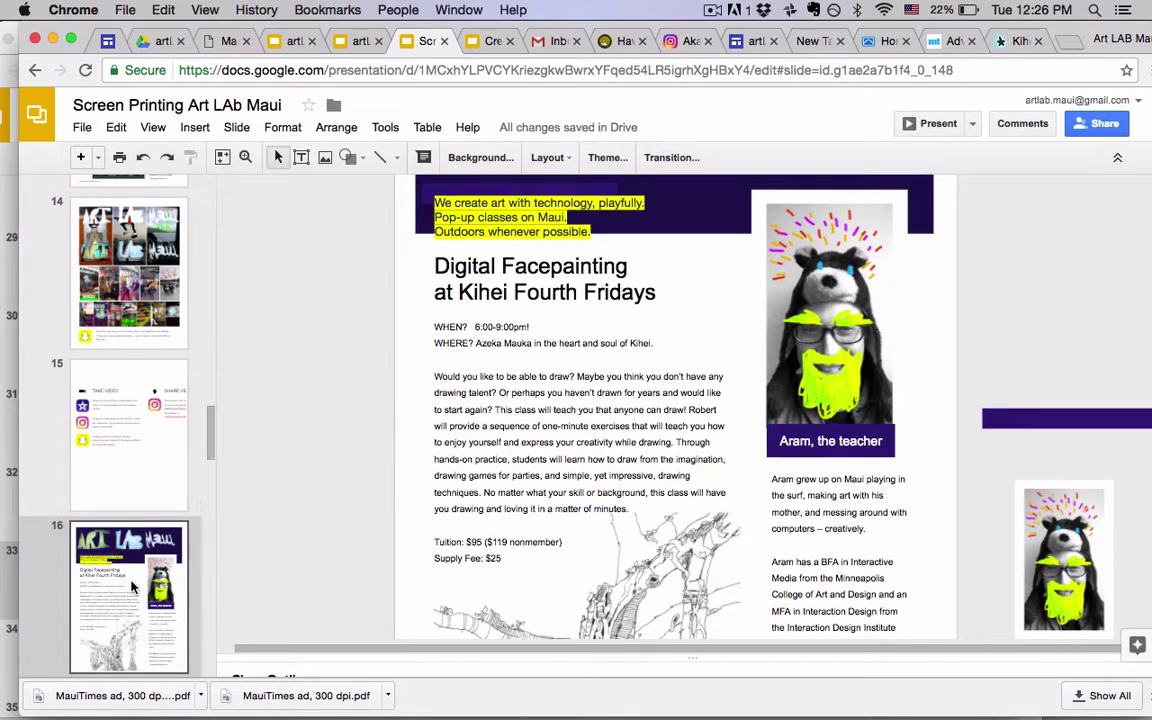
Duplicate slide 16 and change the copy's heading to "Snapchat Lessons at Kalama Skate Park"
left_click(120, 528)
key("super+d")
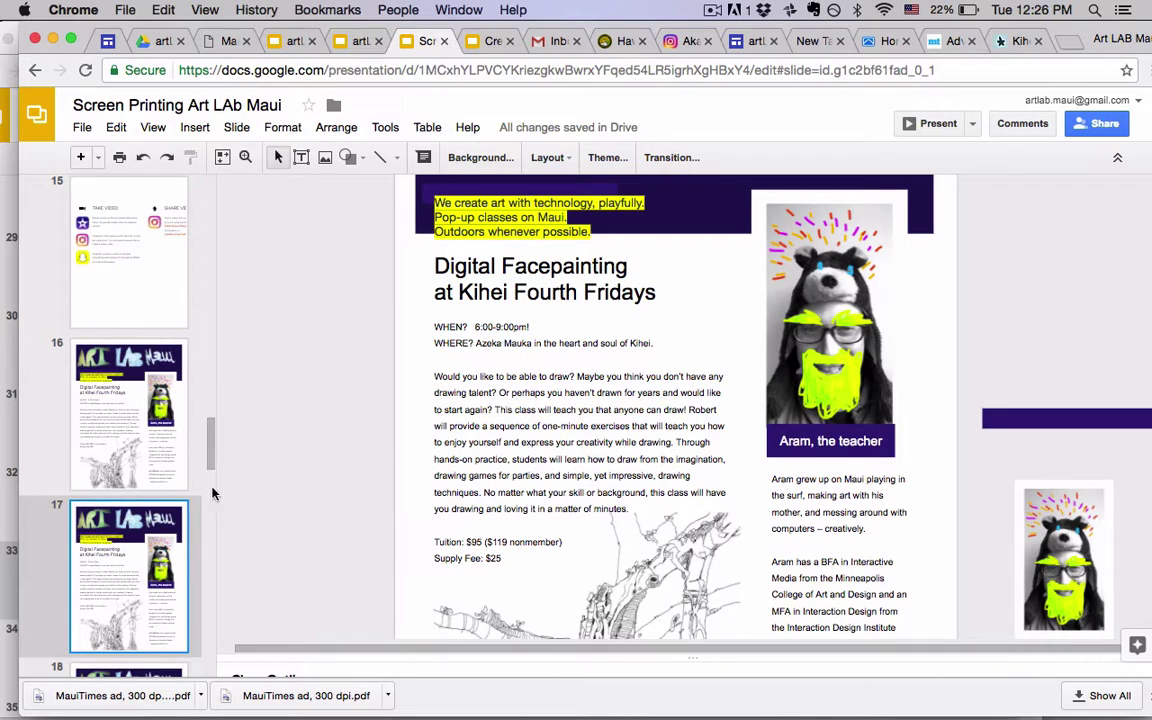
triple_click(530, 267)
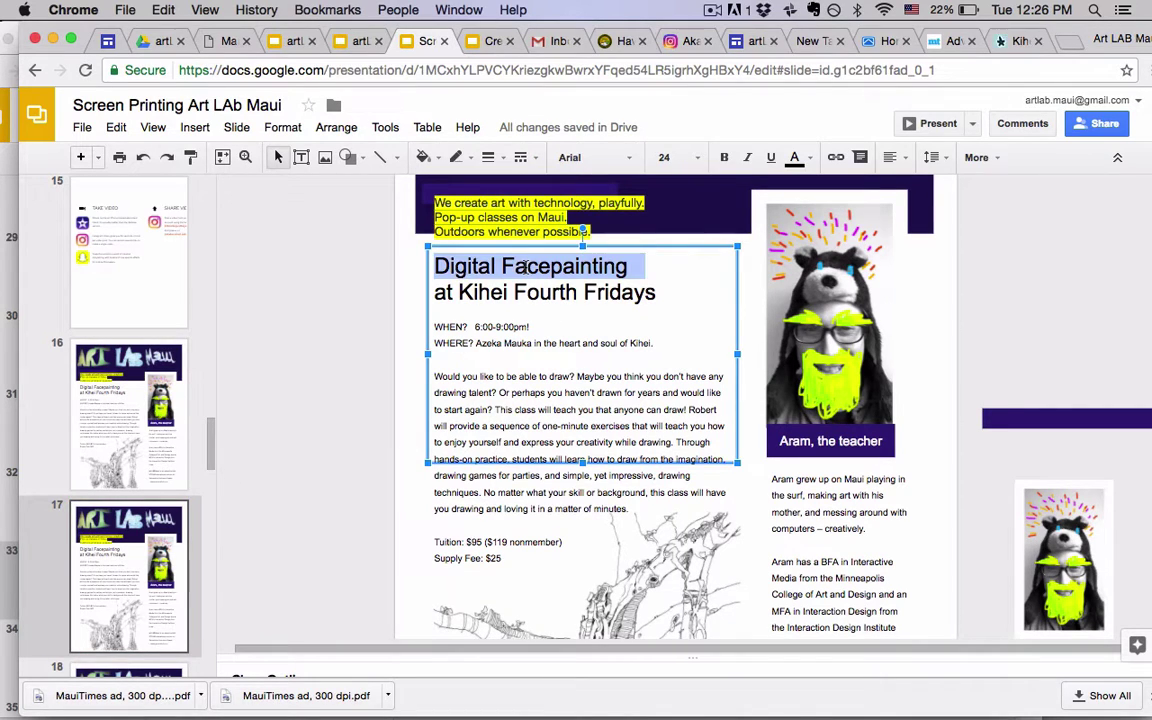
left_click(574, 287)
left_click_drag(645, 268, 395, 262)
type("Snapch")
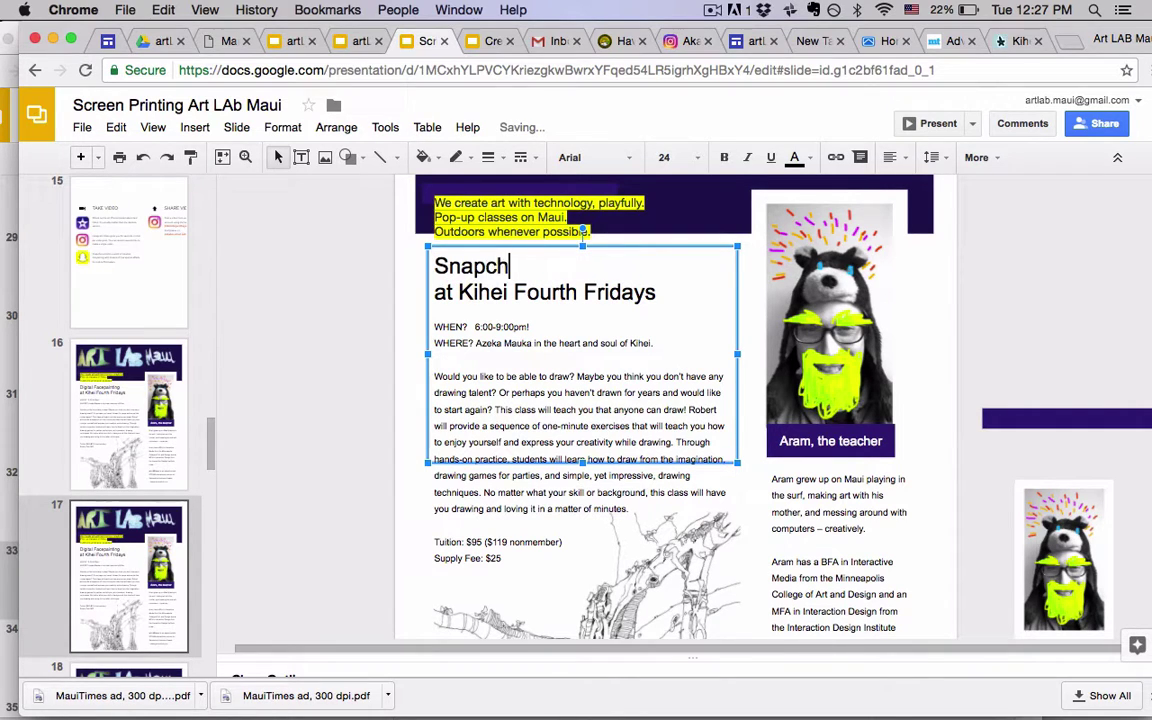
type("at Lessons")
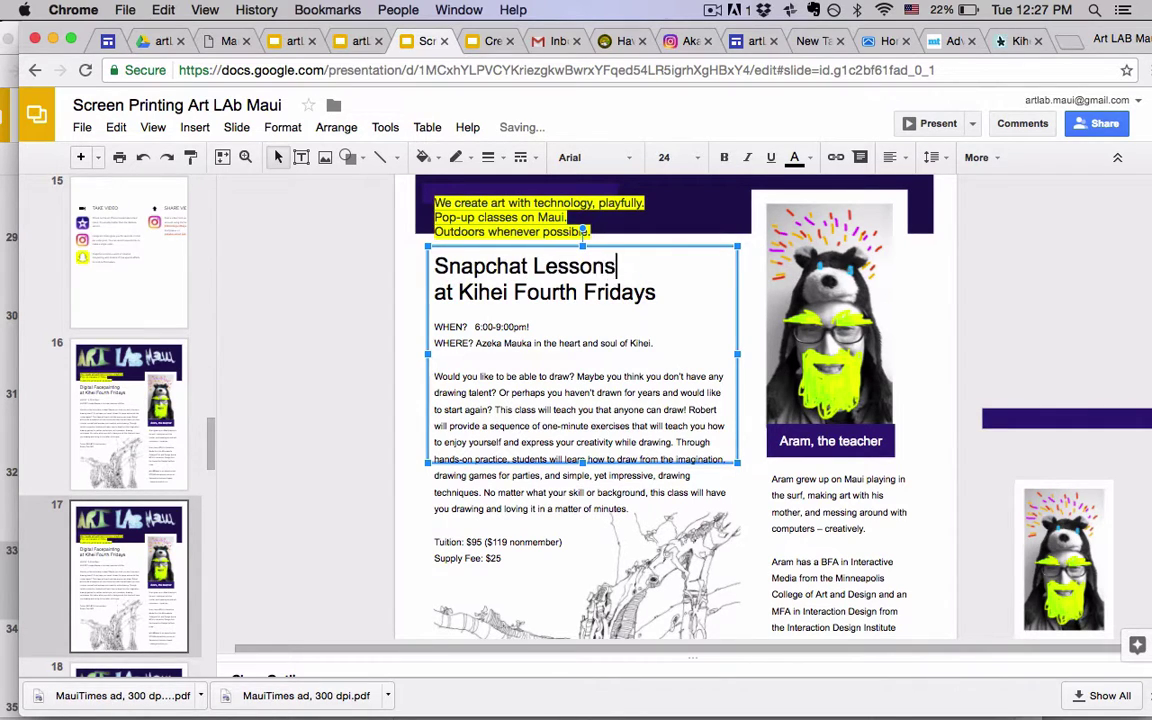
left_click_drag(665, 293, 458, 292)
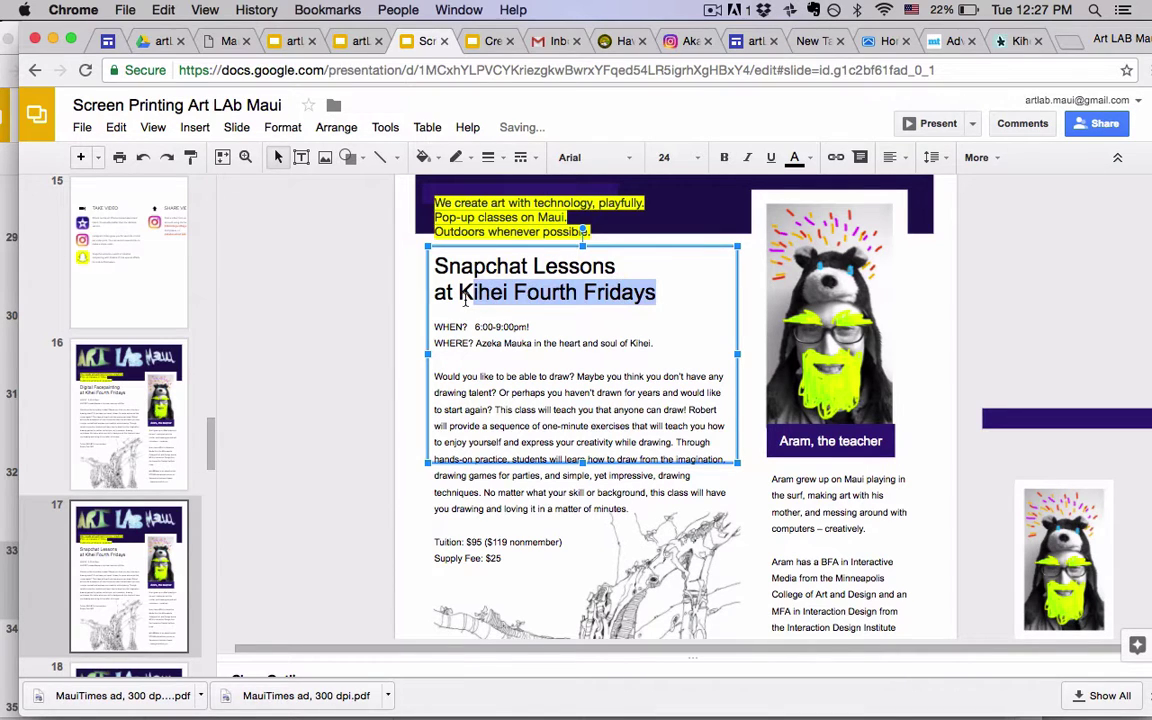
type("Kalama S")
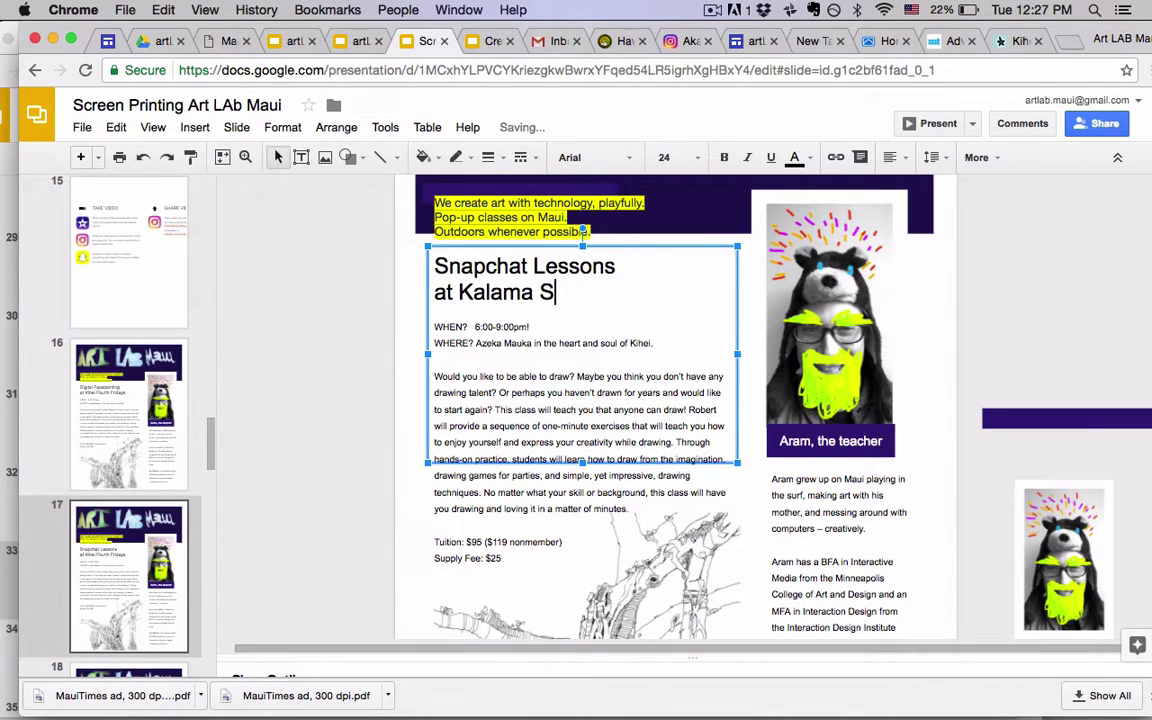
type("kate Park")
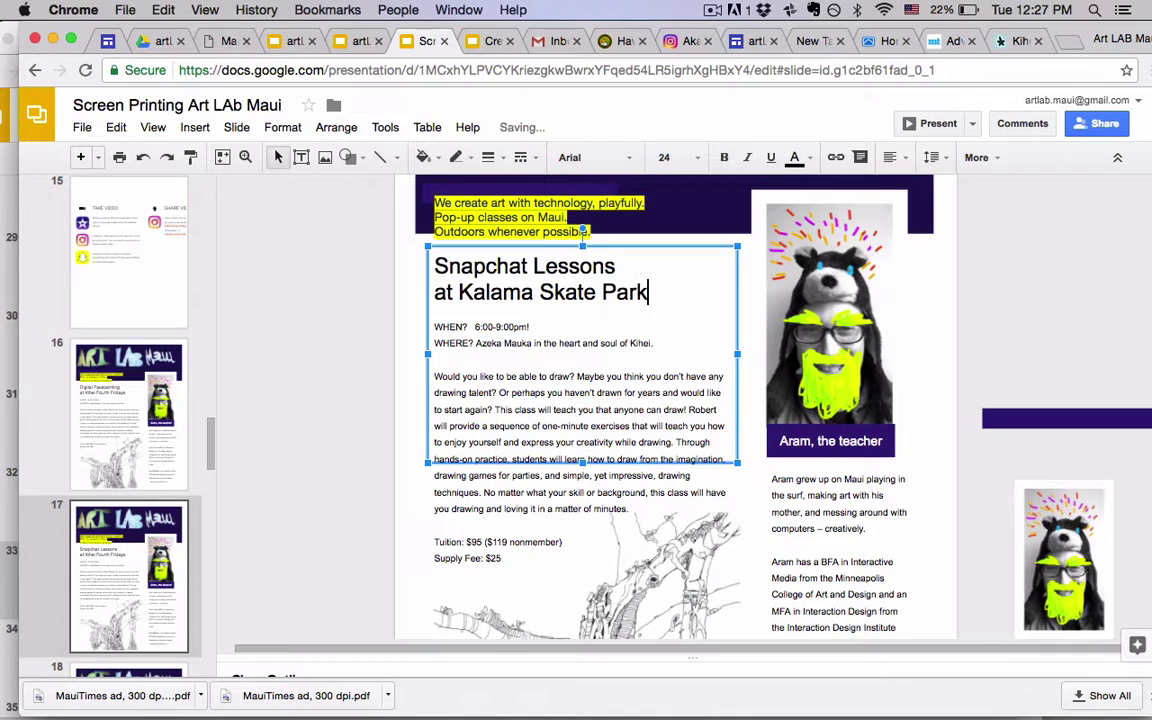
Replace the "WHERE?" location on slide 17 with "Kalama Skate Park, Near the" and keep the start time at 6:00
left_click(477, 327)
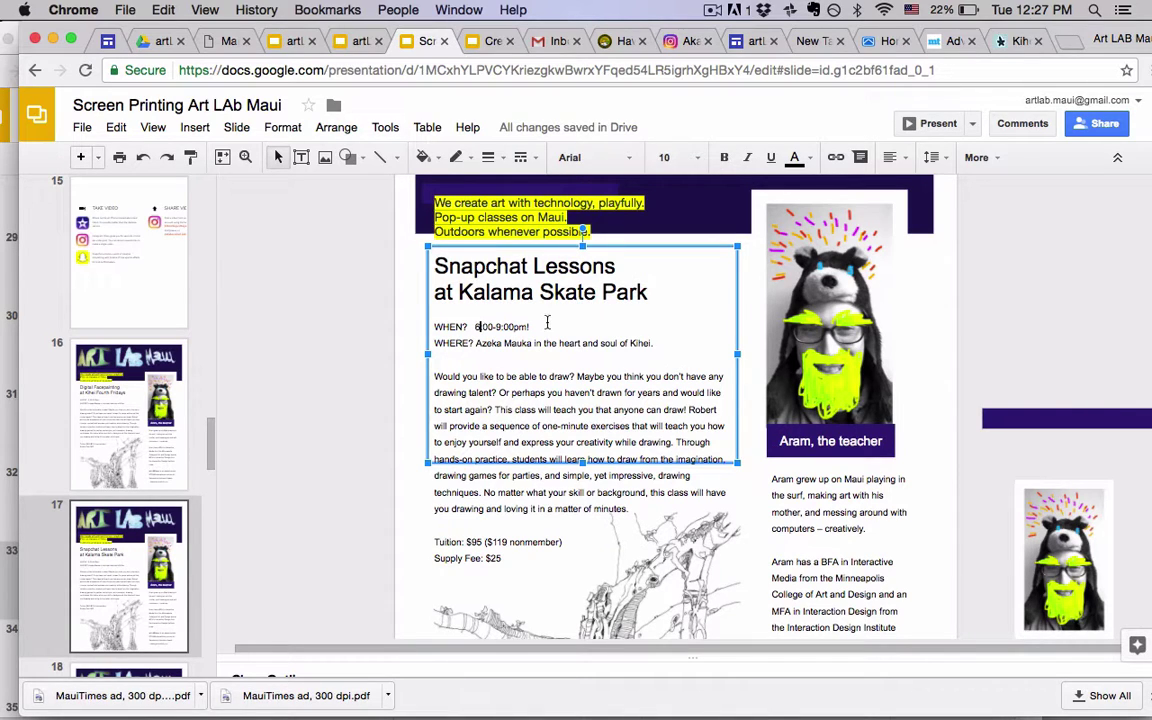
key("BackSpace")
type("6")
left_click_drag(660, 343, 475, 347)
type("Kala")
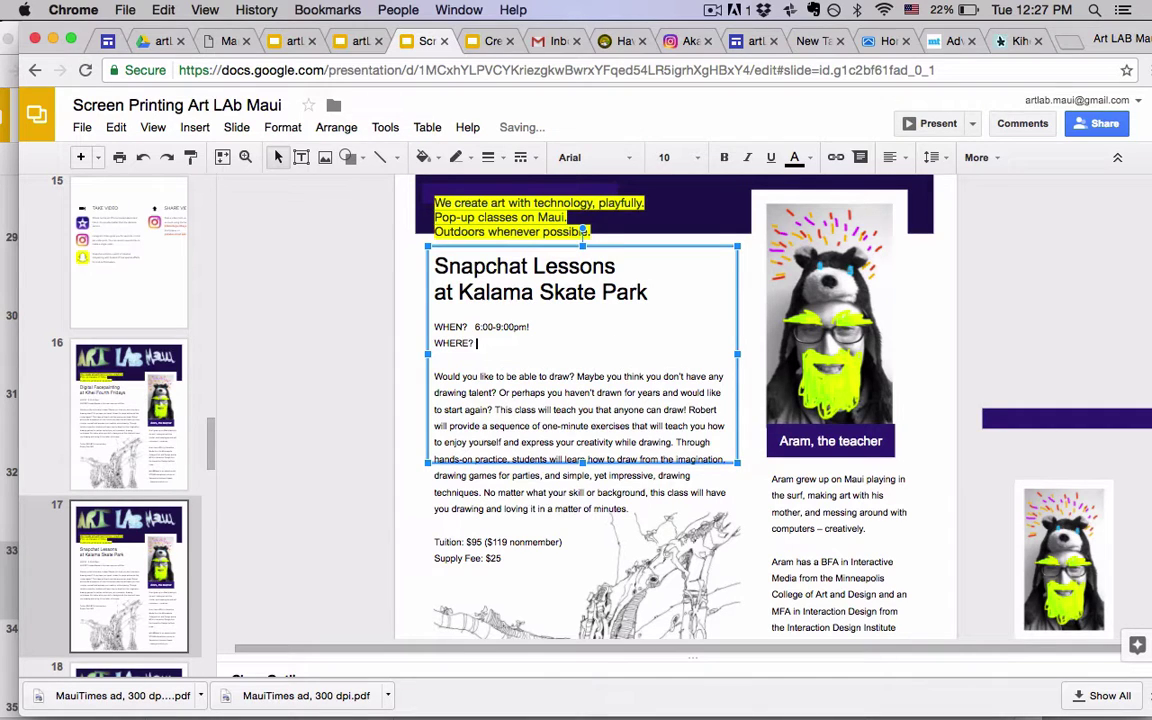
type("ma Skate Park, N")
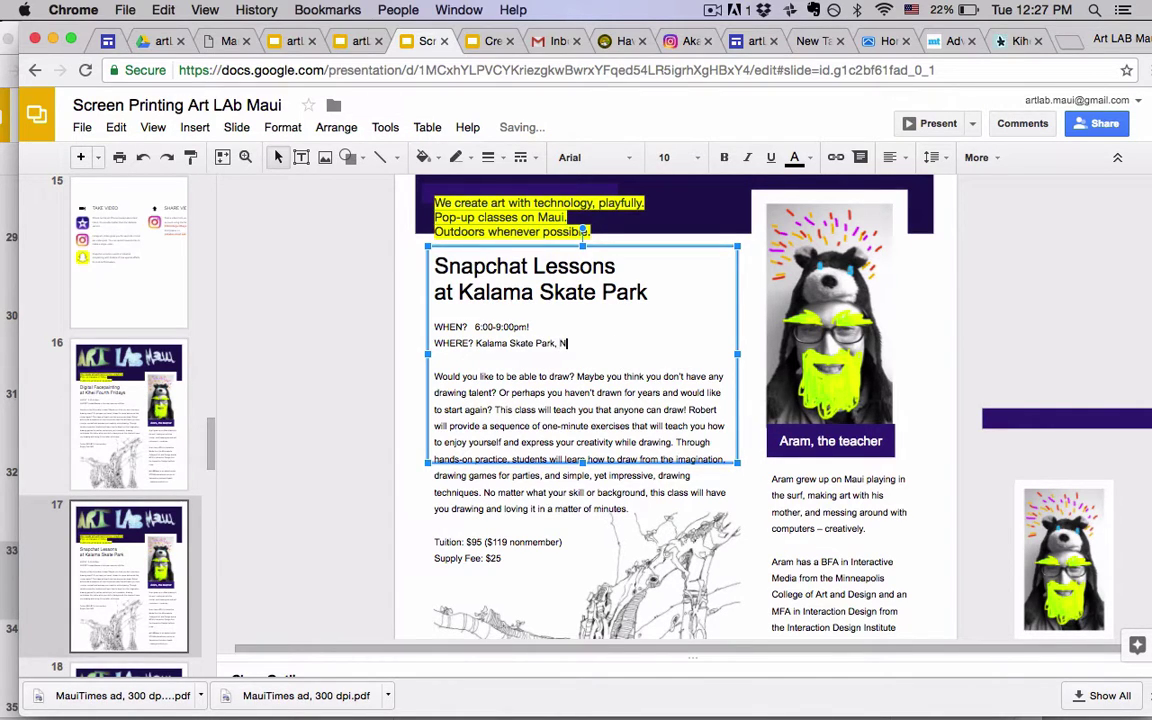
type("ear the")
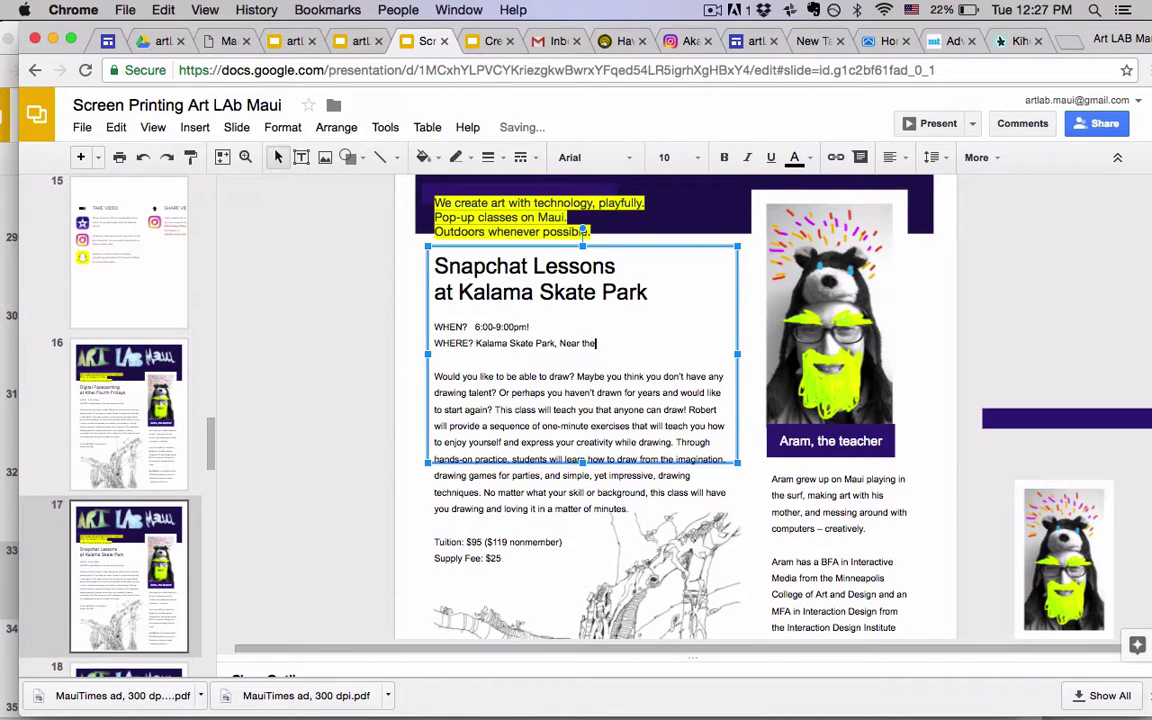
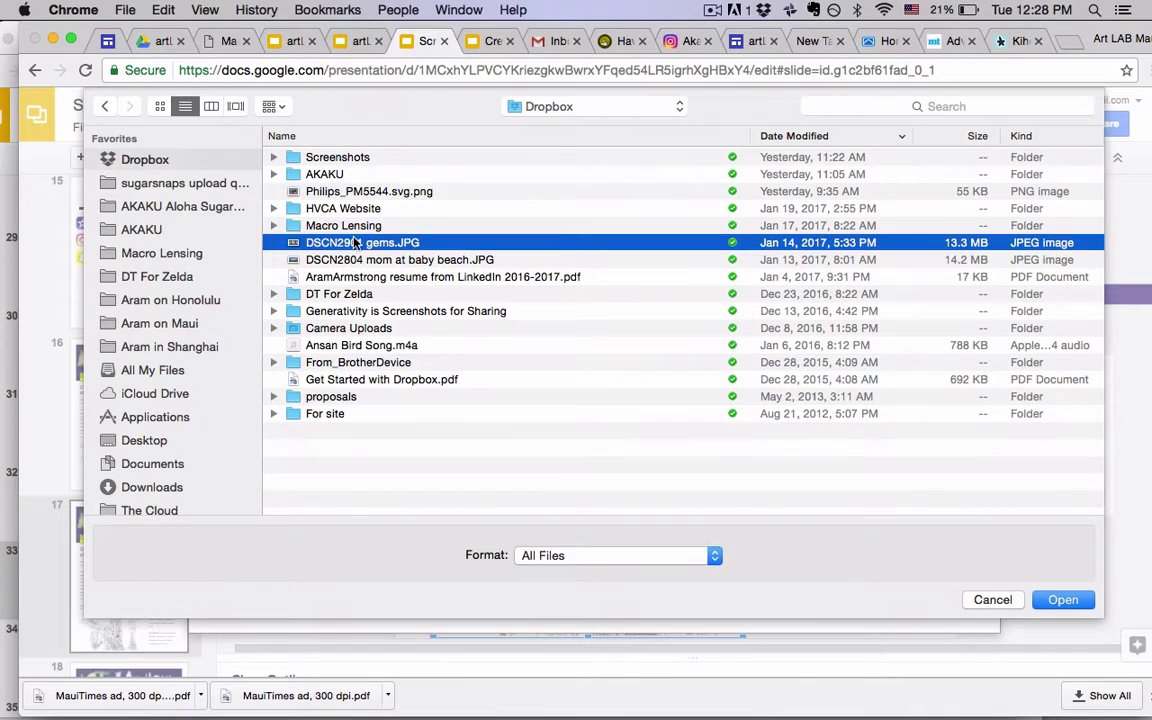
Look through the Dropbox Screenshots folder and preview screenshots as a possible replacement for the tree drawing
double_click(333, 160)
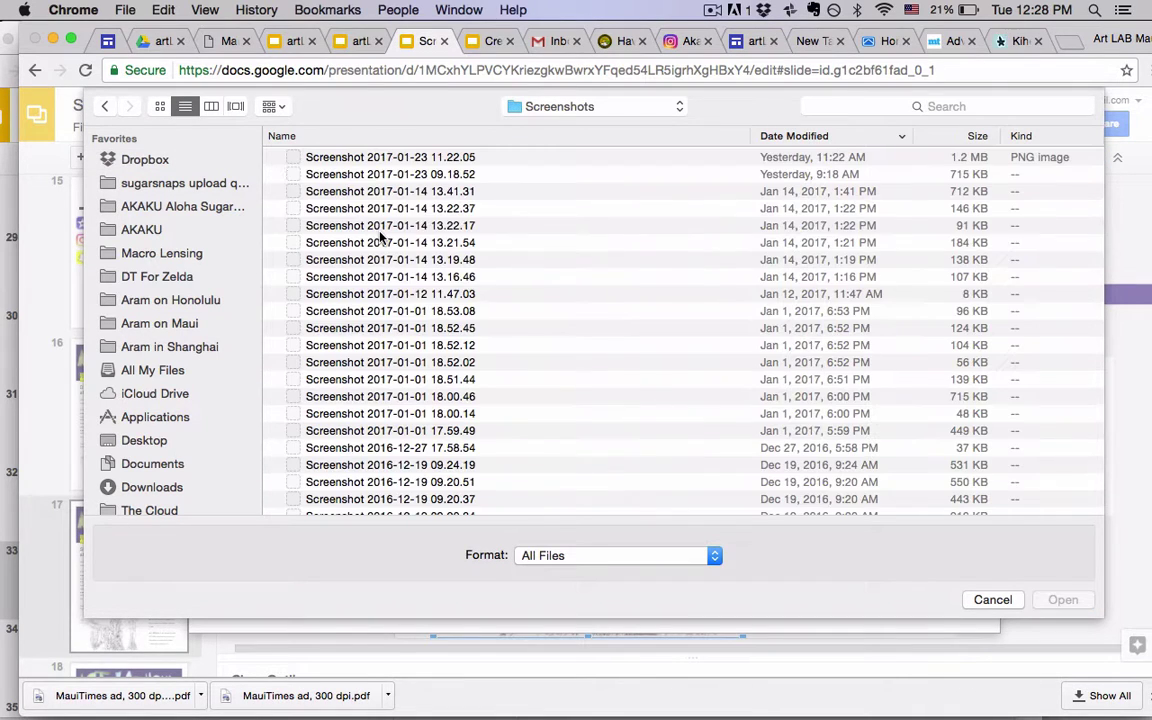
left_click_drag(342, 225, 380, 237)
key("Down")
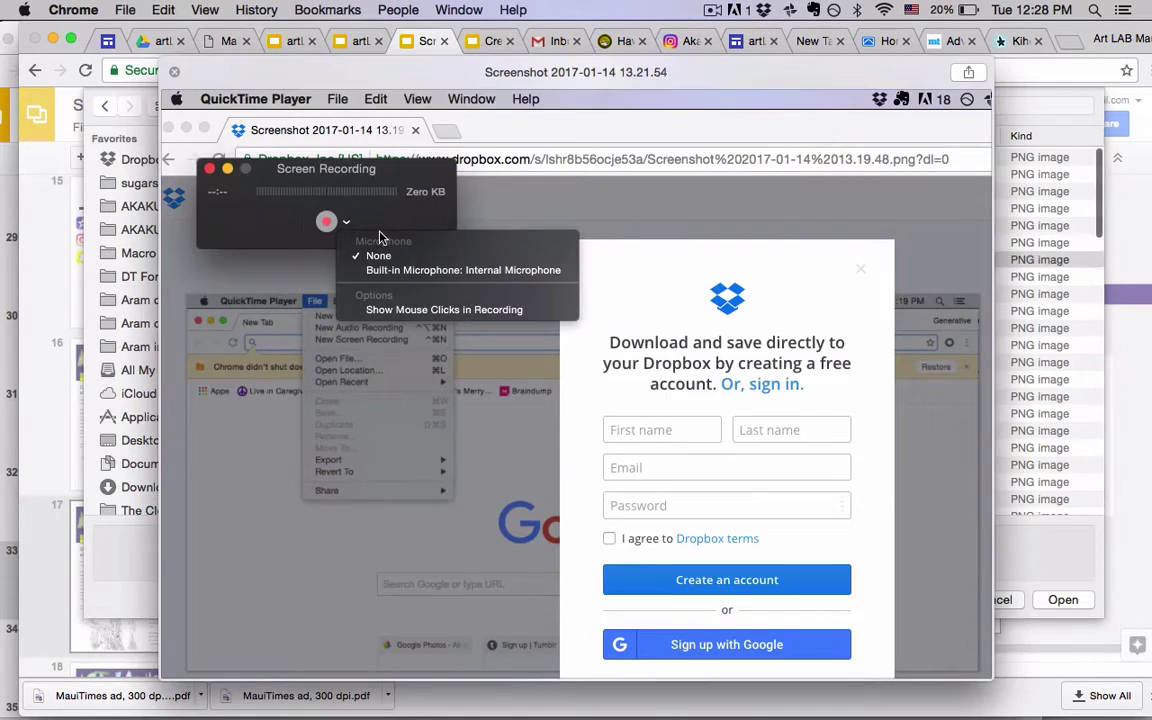
key("Down")
key("Down")
key("Down")
key("space")
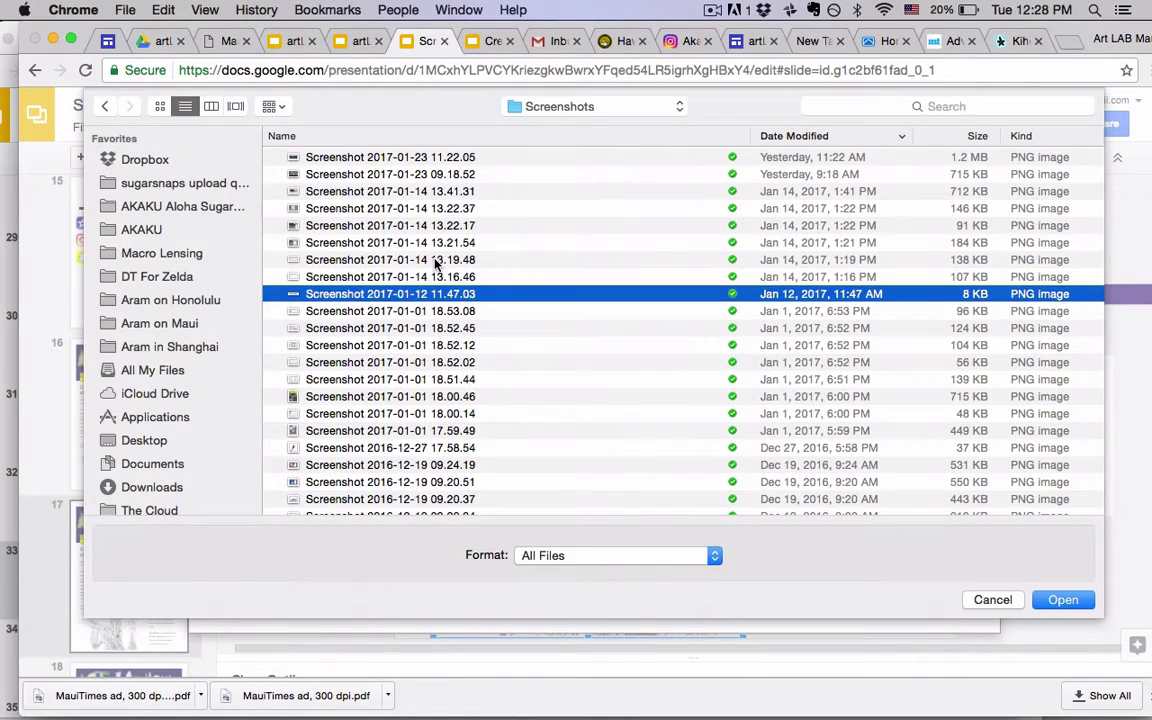
key("super+Tab")
key("super+Tab")
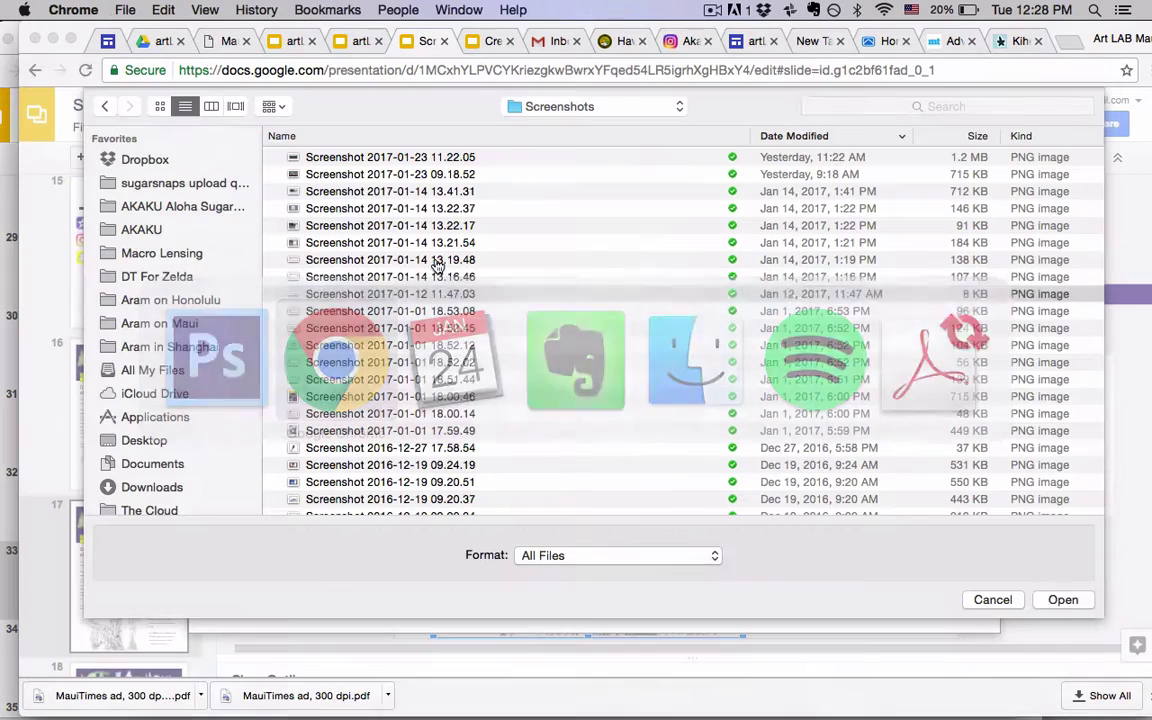
left_click(993, 600)
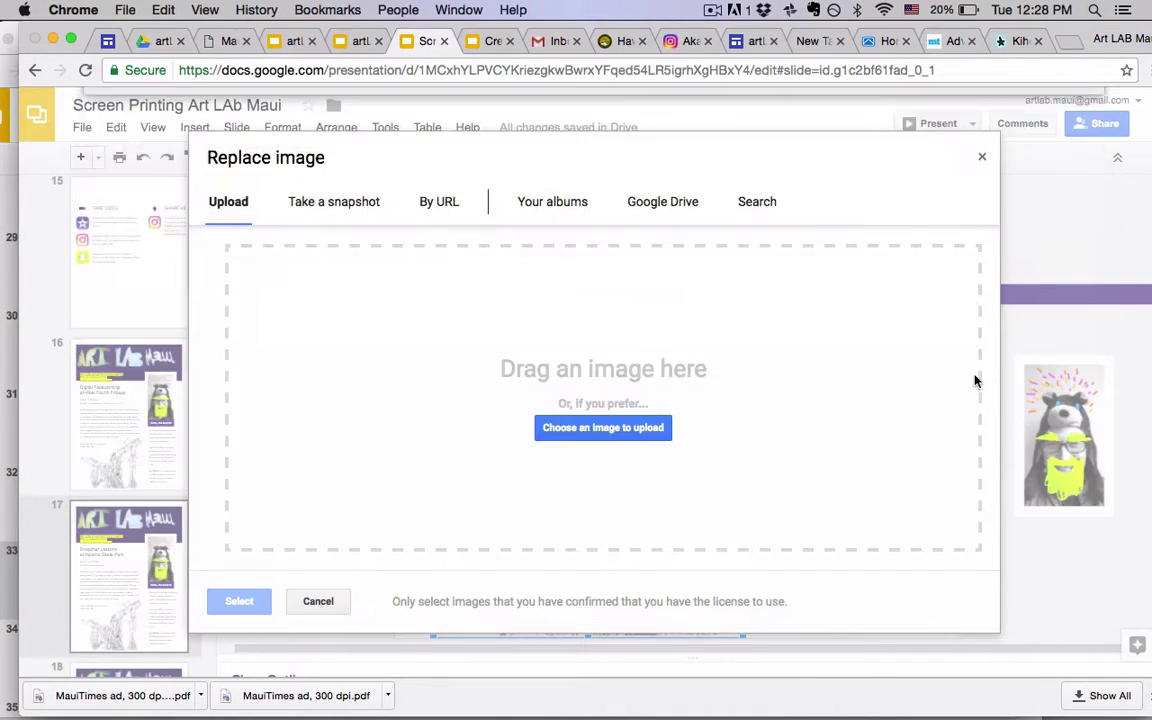
Check the Downloads folder and the Snapchat Lessons photo album for a replacement image, closing without picking one
left_click(613, 430)
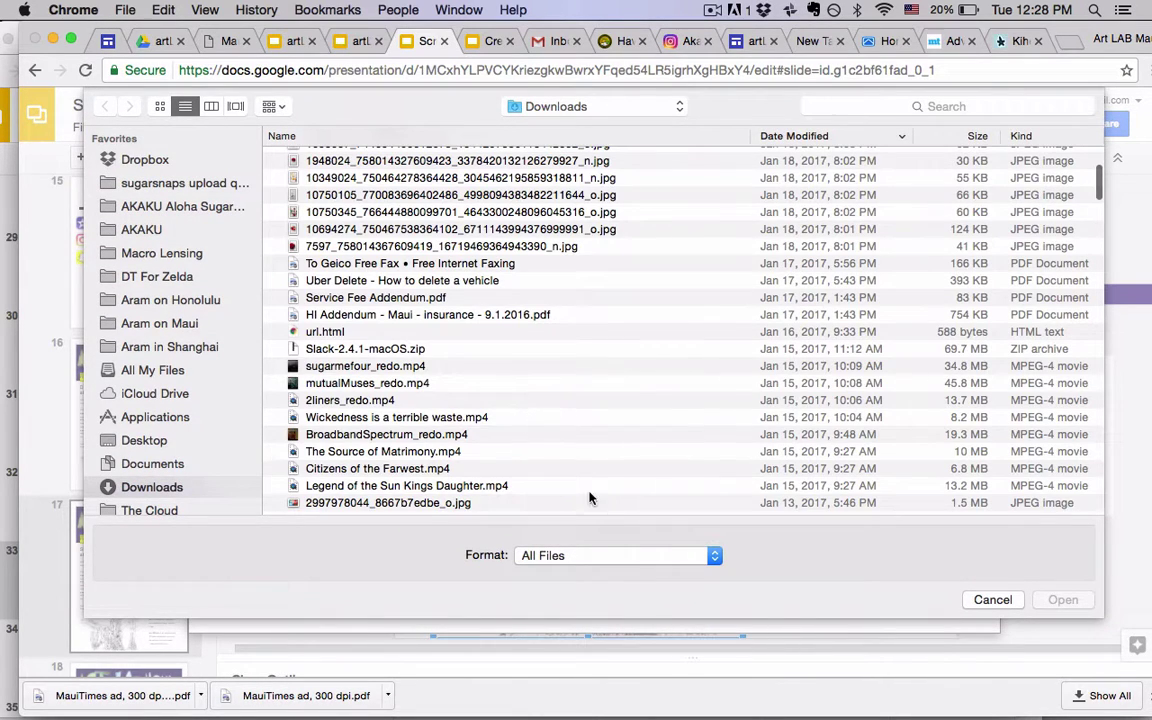
left_click(987, 599)
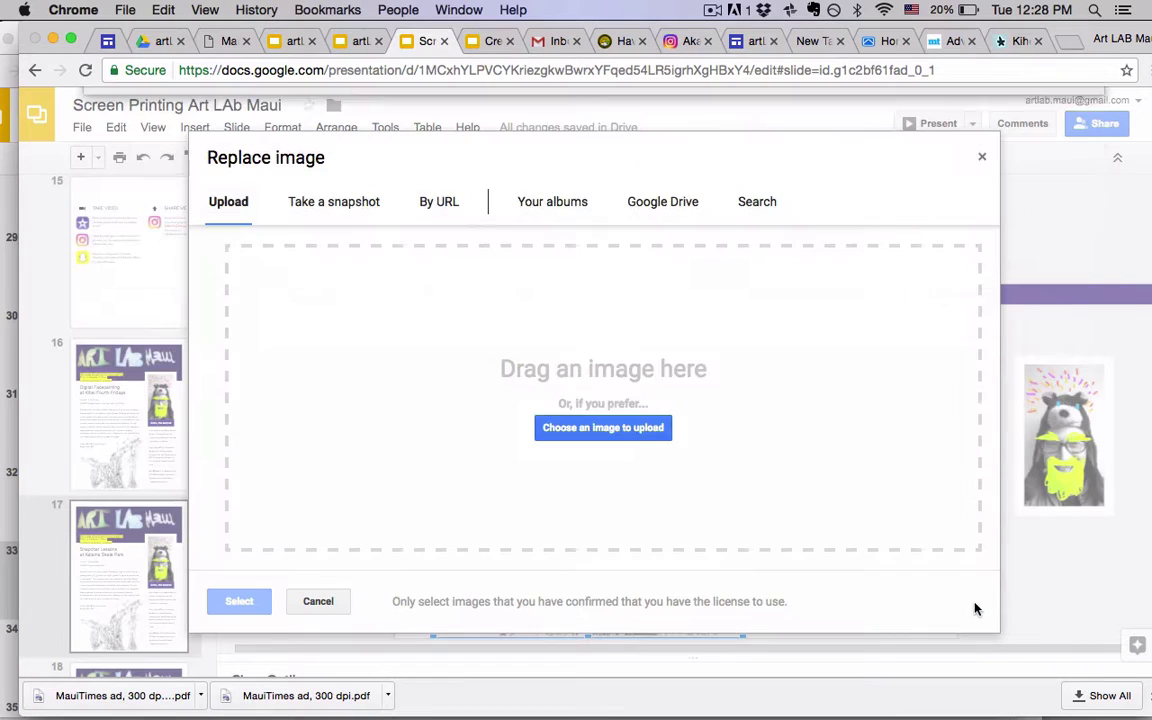
left_click(558, 201)
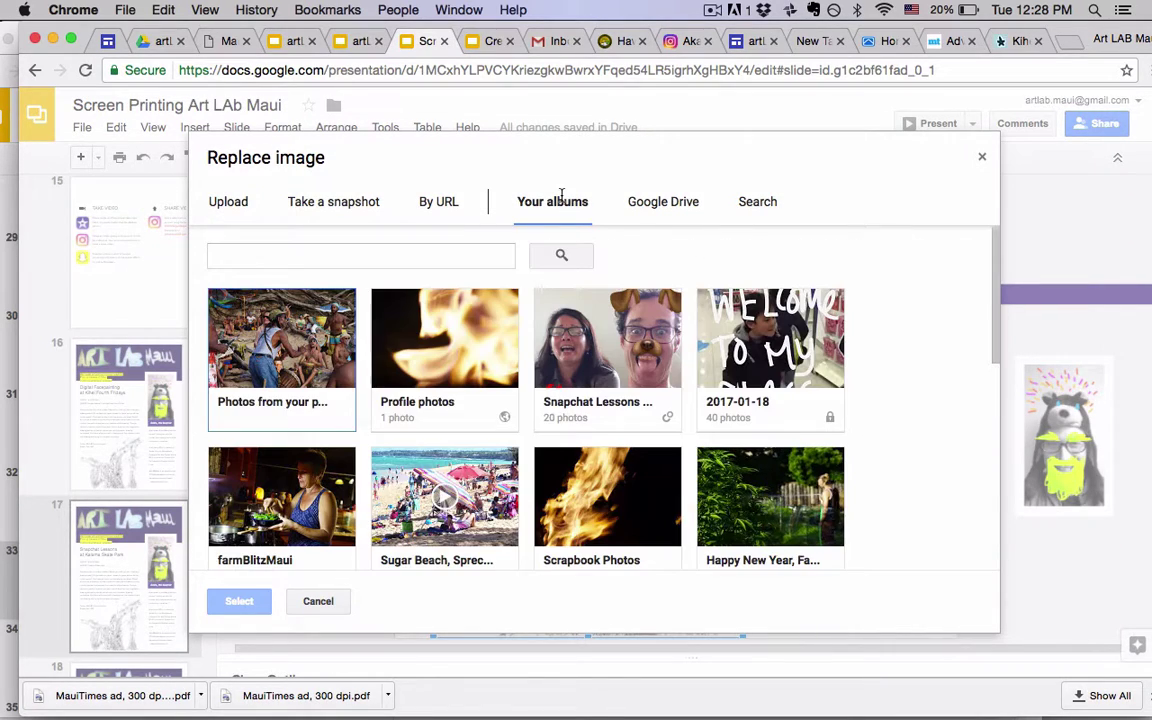
left_click(614, 341)
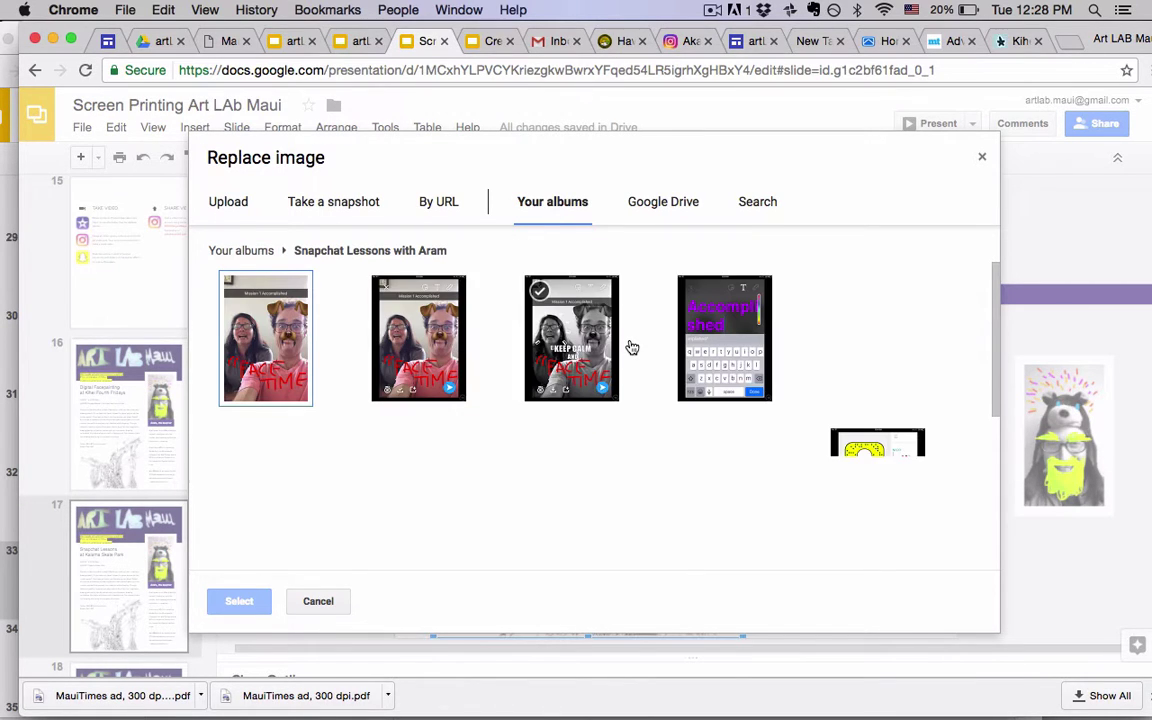
left_click(981, 157)
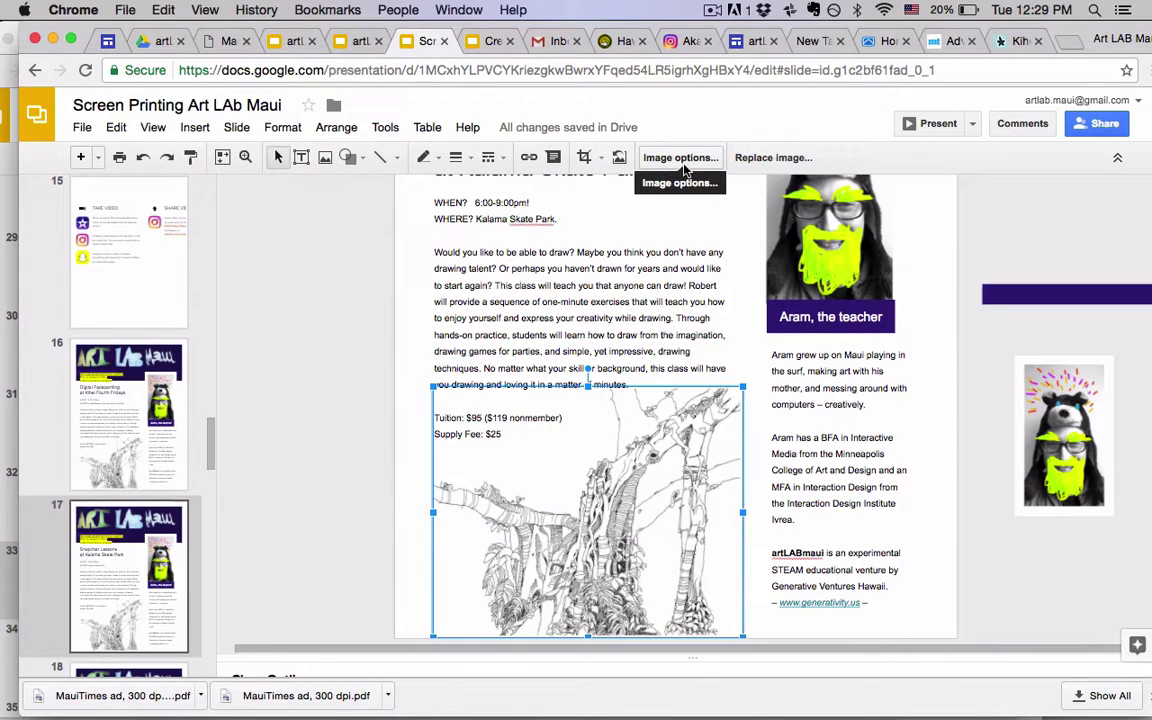
key("ctrl+t")
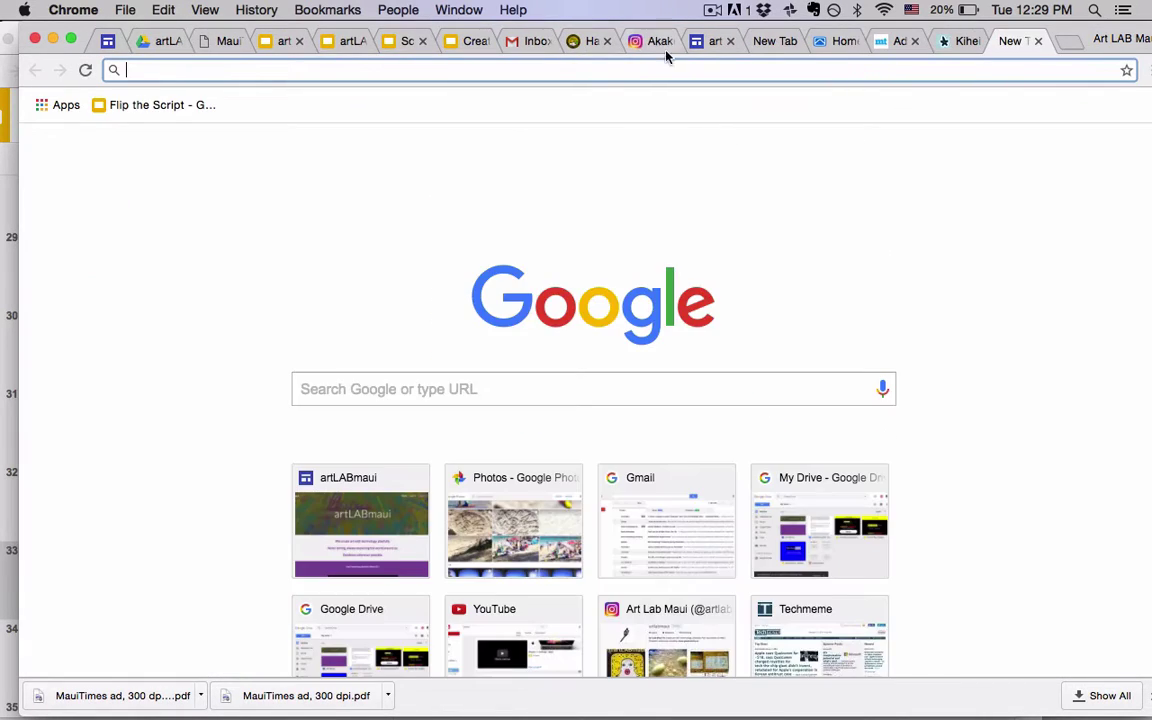
left_click(660, 42)
double_click(393, 66)
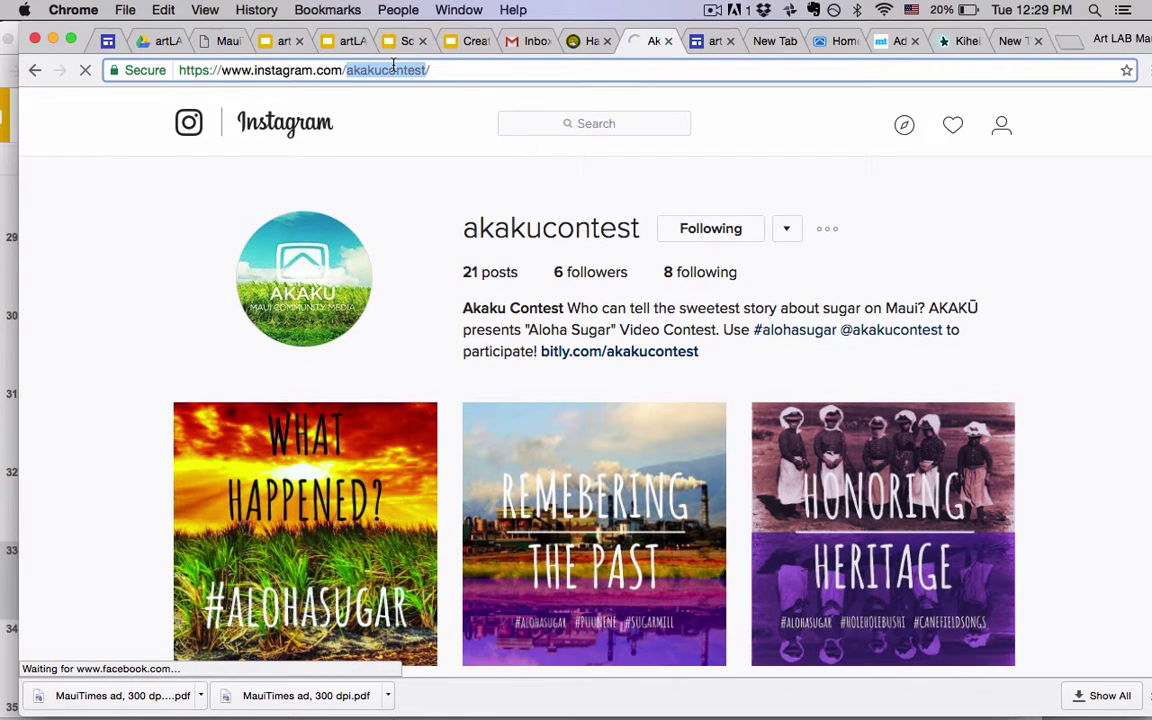
type("blese/")
key("Return")
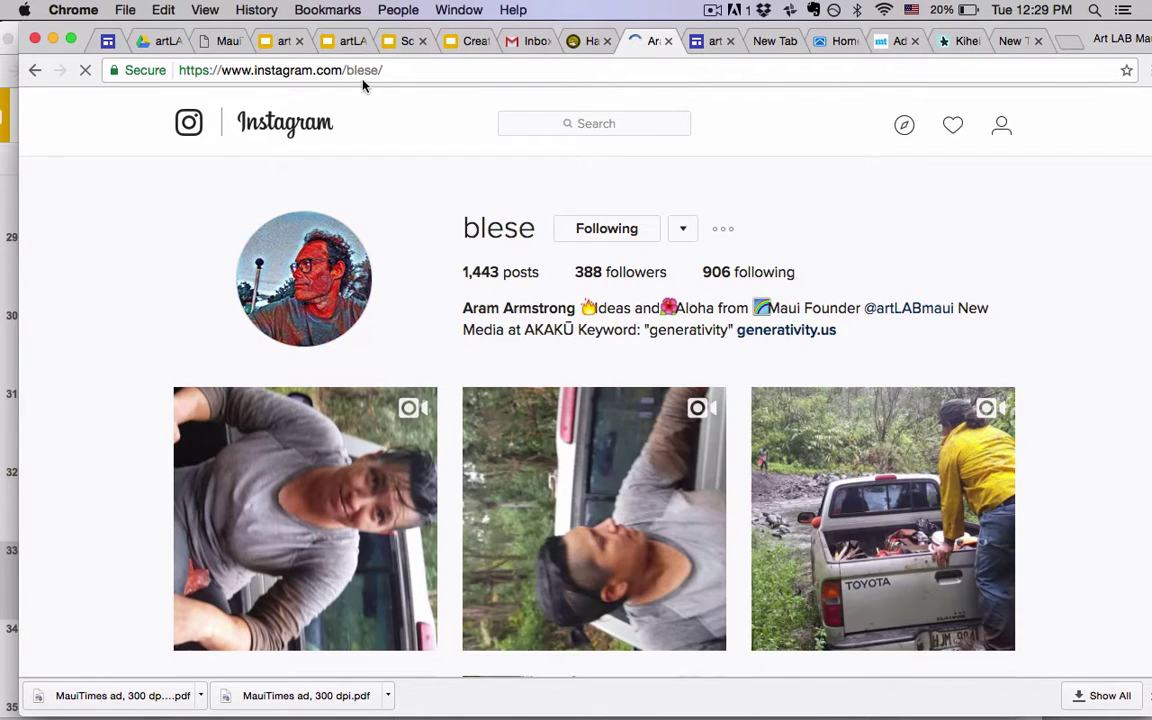
Search Google for "facebook" in the tab that shows the Instagram profile
double_click(362, 71)
type("art")
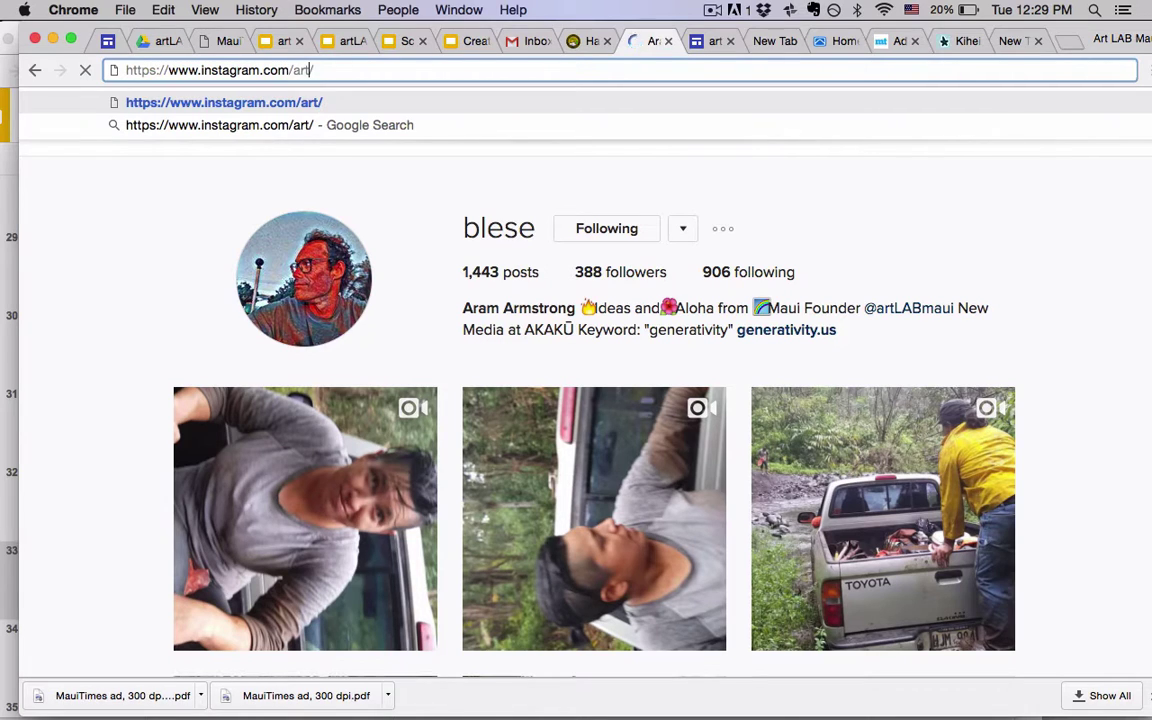
key("super+a")
type("fac")
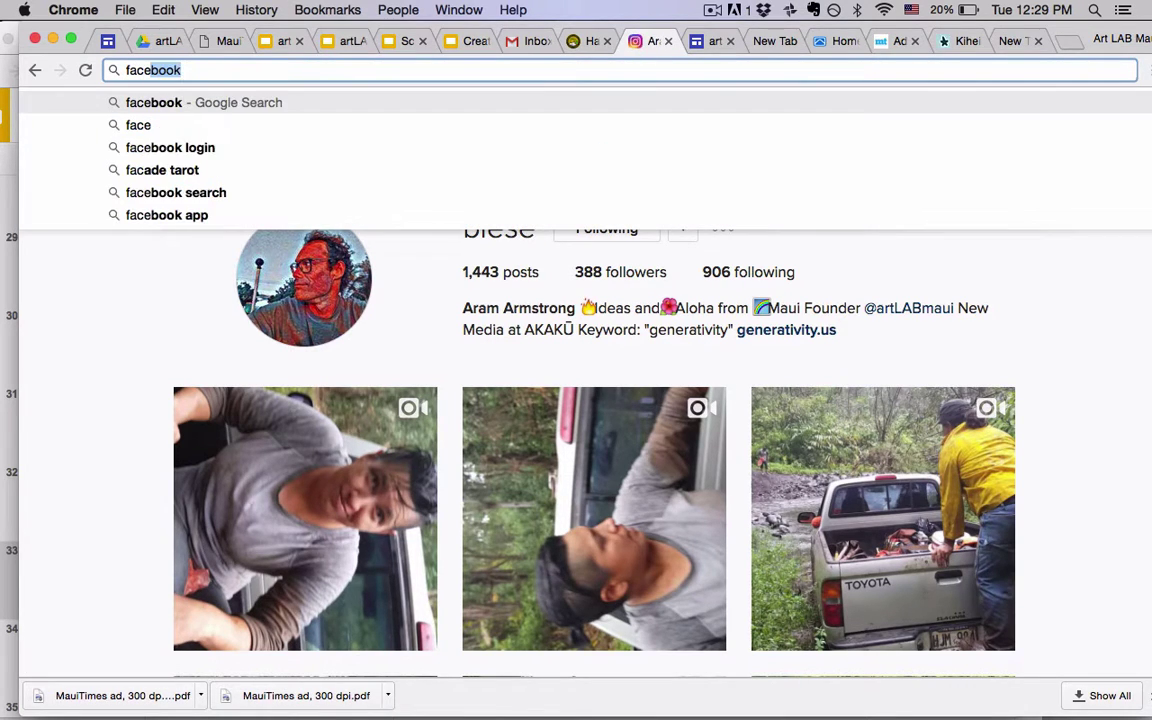
key("Return")
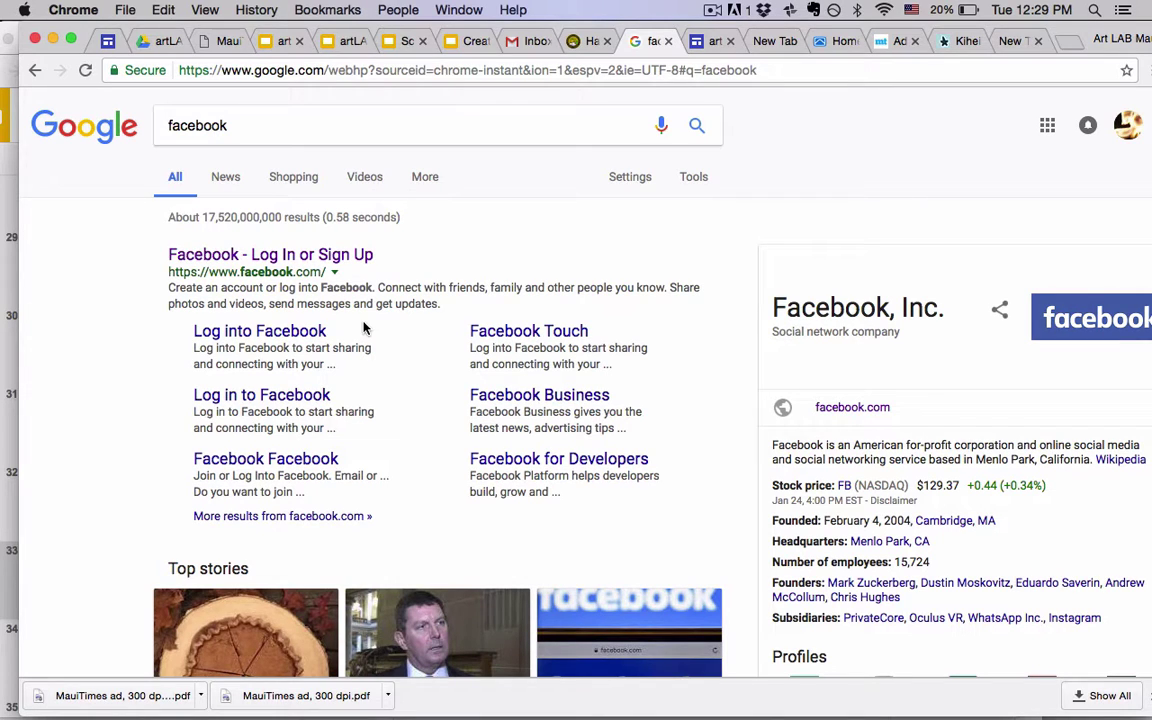
Switch to the second personal Chrome profile, open facebook.com, and close the Wish List tab and one blank tab
left_click(1113, 38)
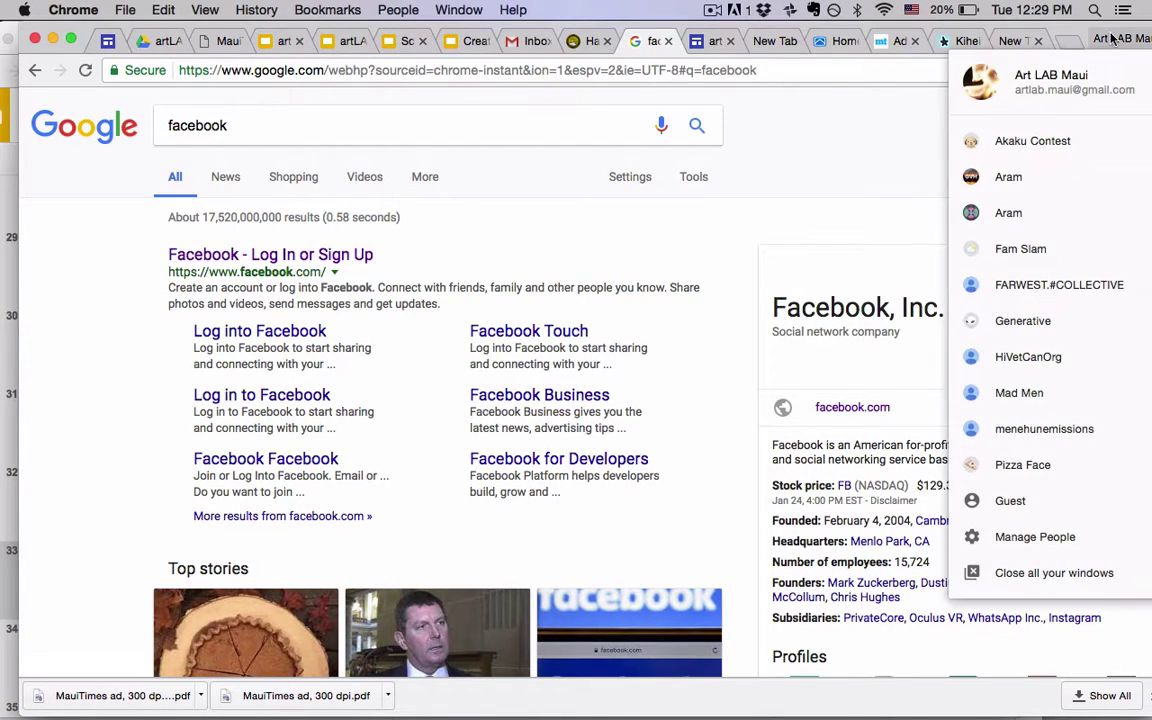
left_click(996, 212)
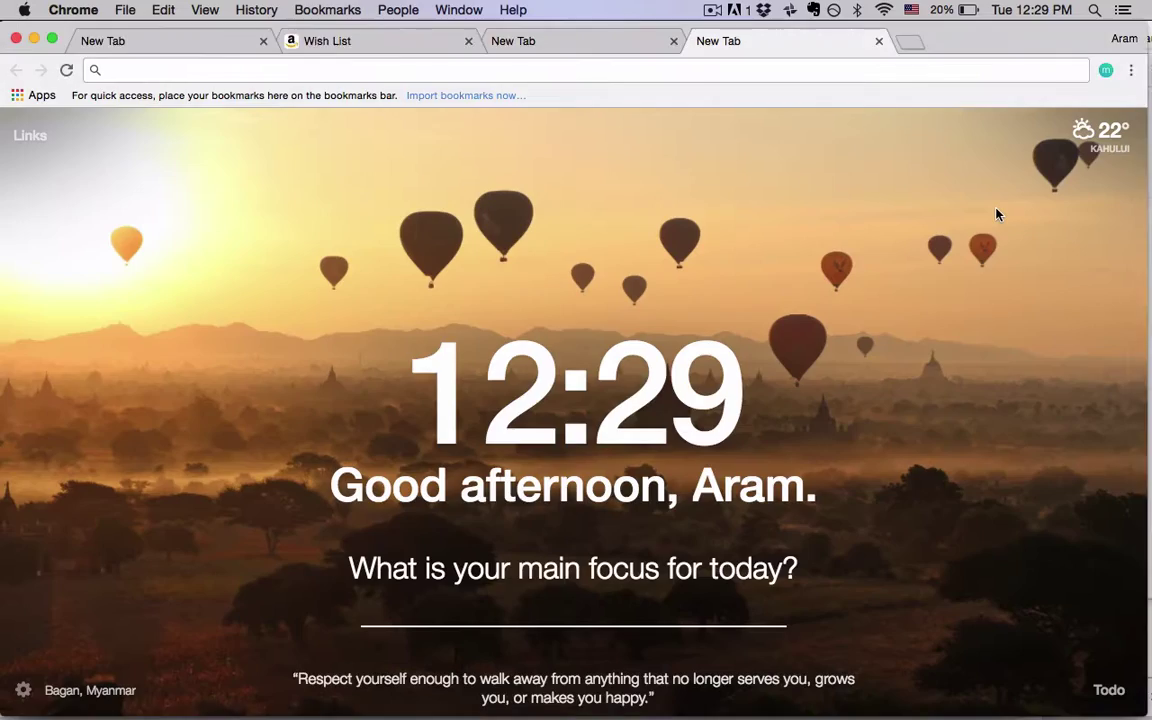
type("facebook.com")
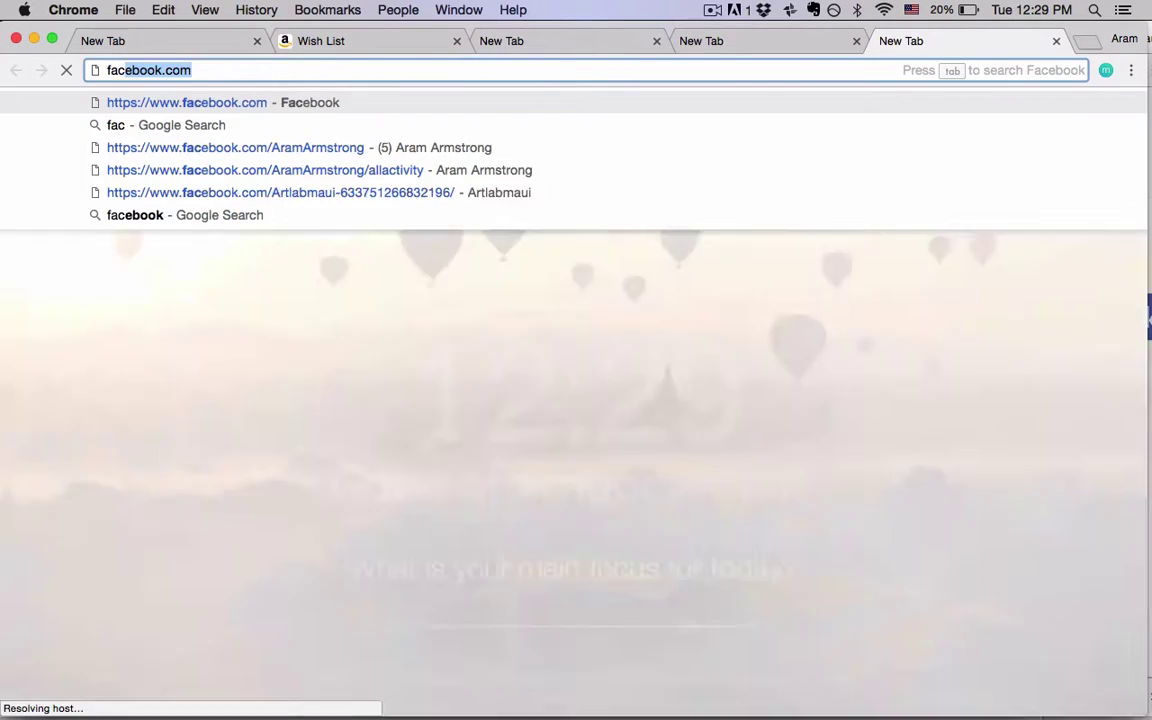
key("Return")
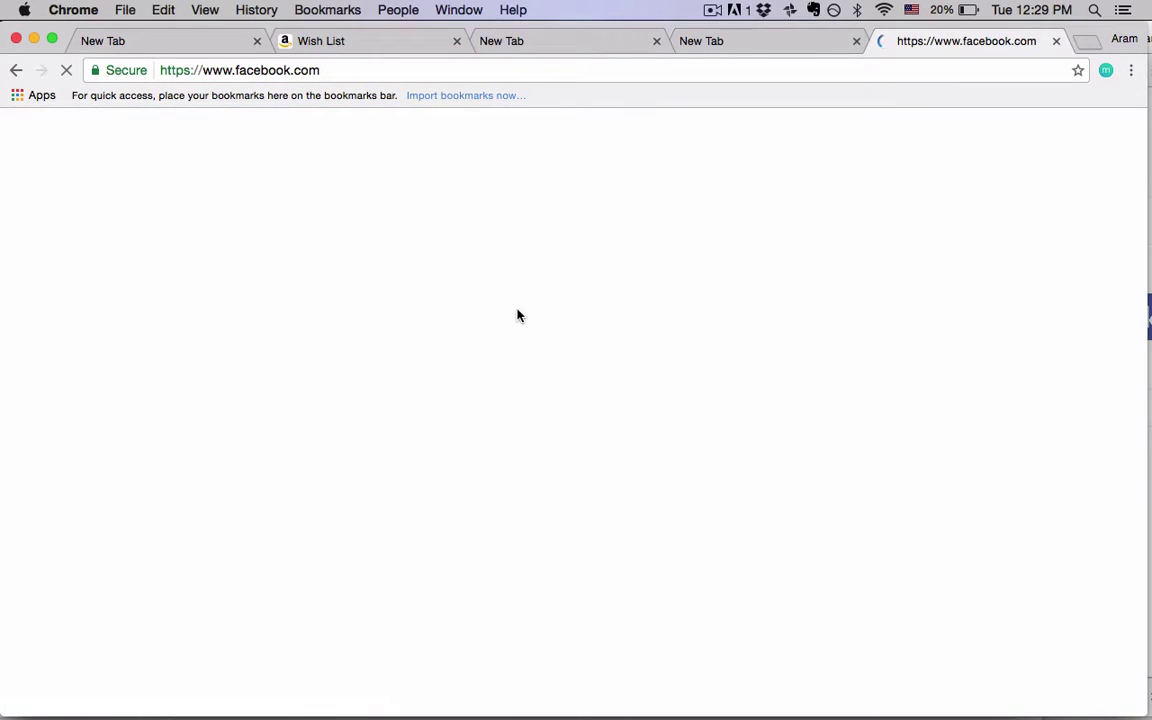
left_click(456, 41)
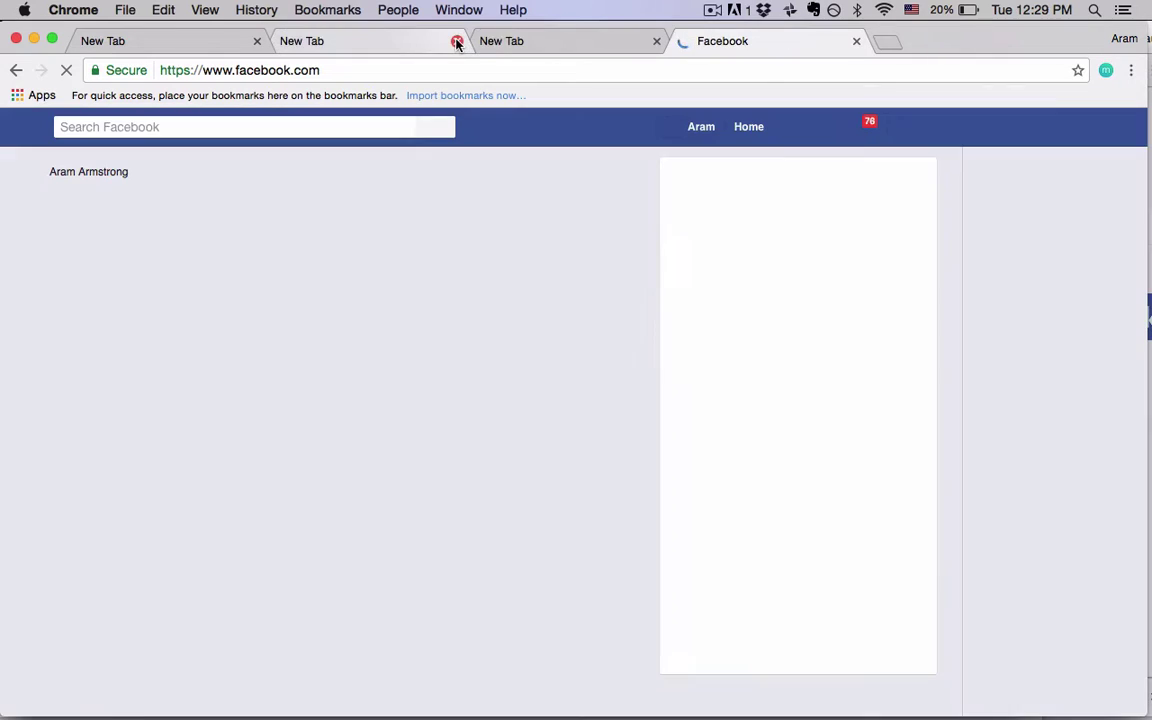
left_click(456, 41)
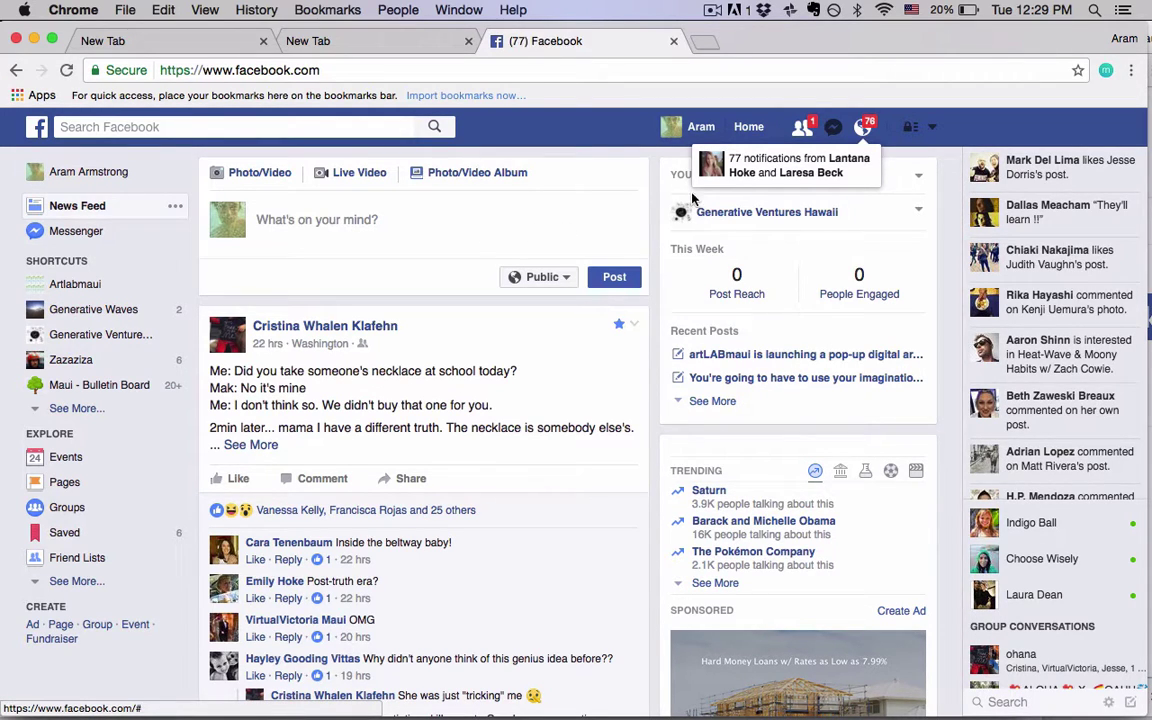
mouse_move(232, 480)
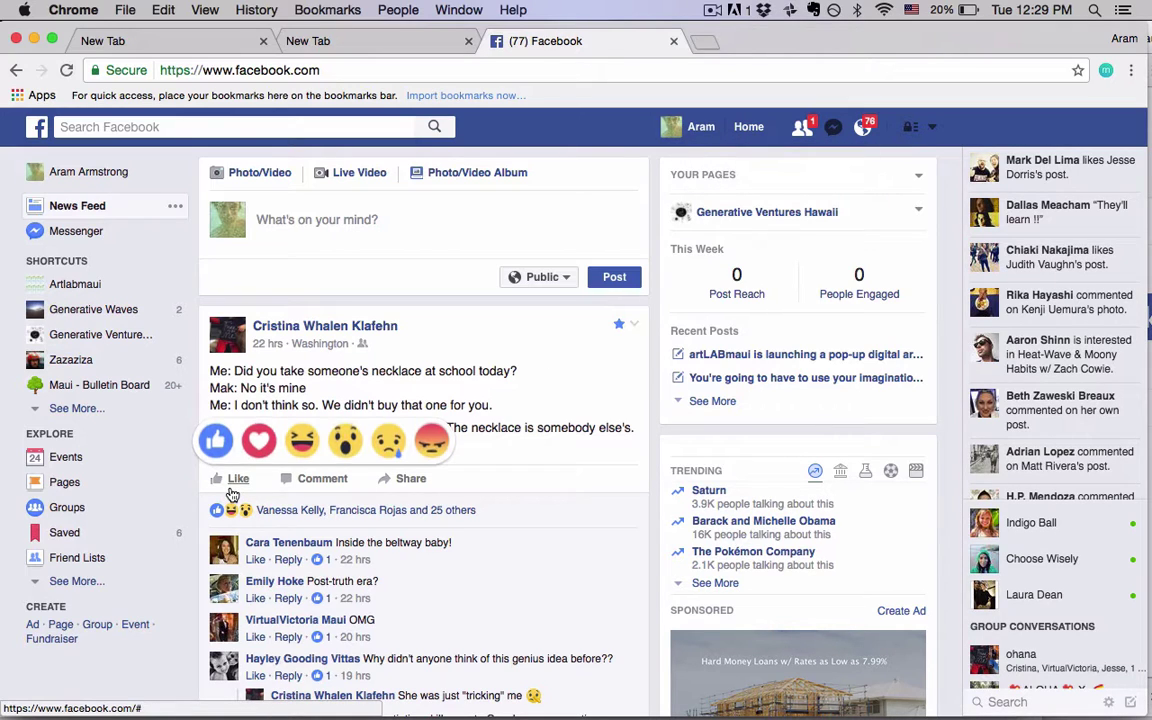
React with Wow to the first News Feed post about the necklace and expand its full text
left_click(339, 449)
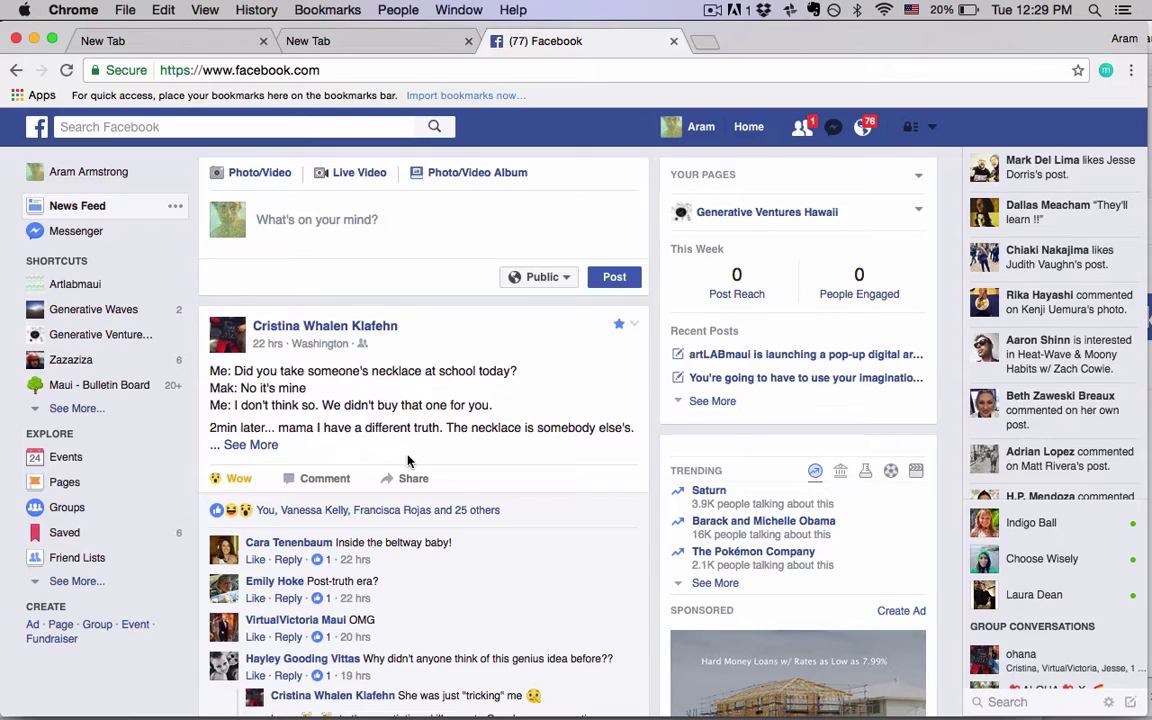
scroll(392, 460, "down", 5)
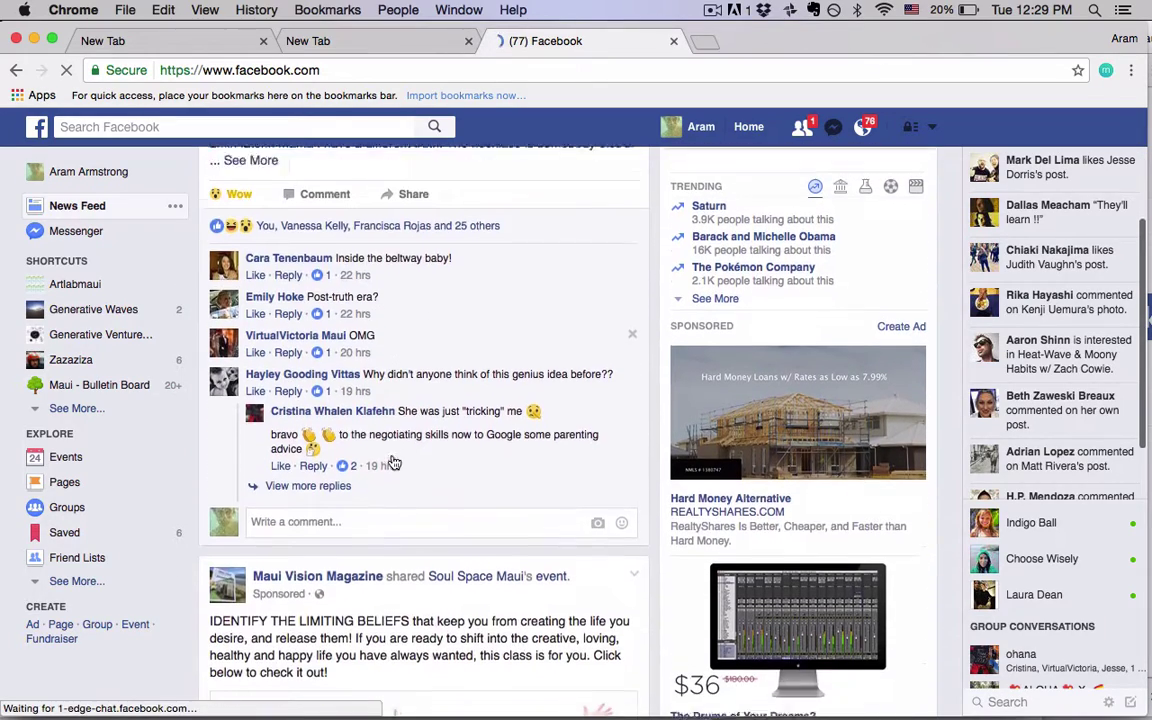
scroll(370, 497, "up", 2)
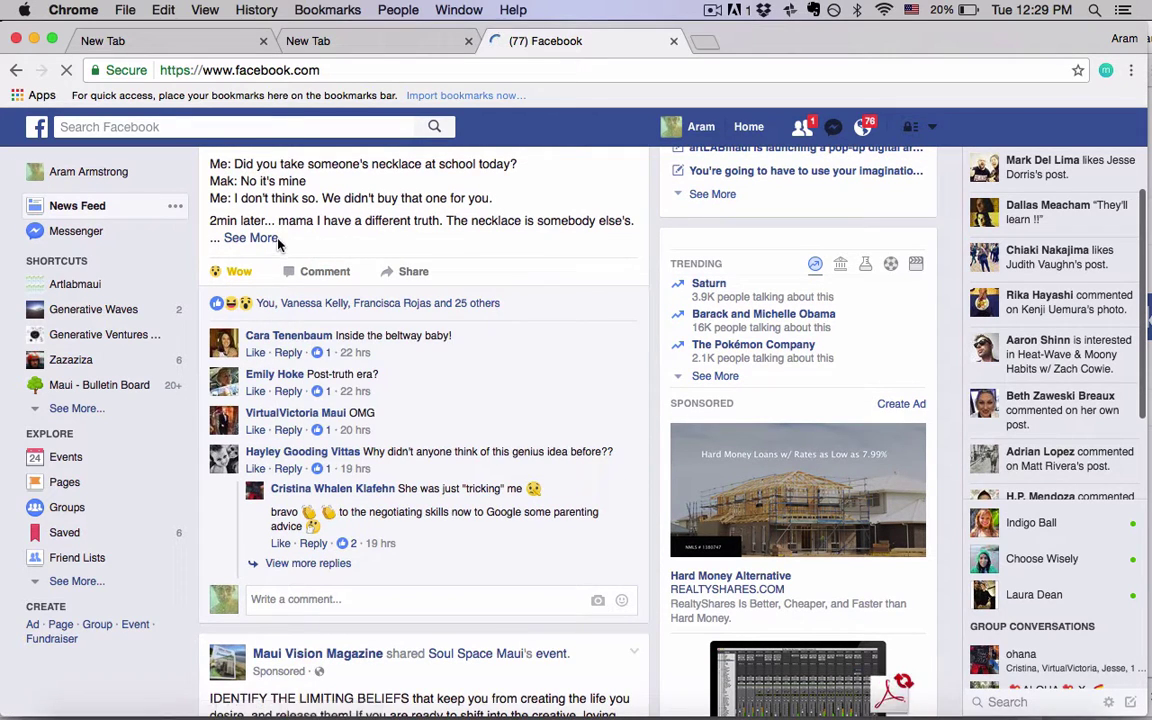
left_click(262, 241)
scroll(452, 321, "down", 2)
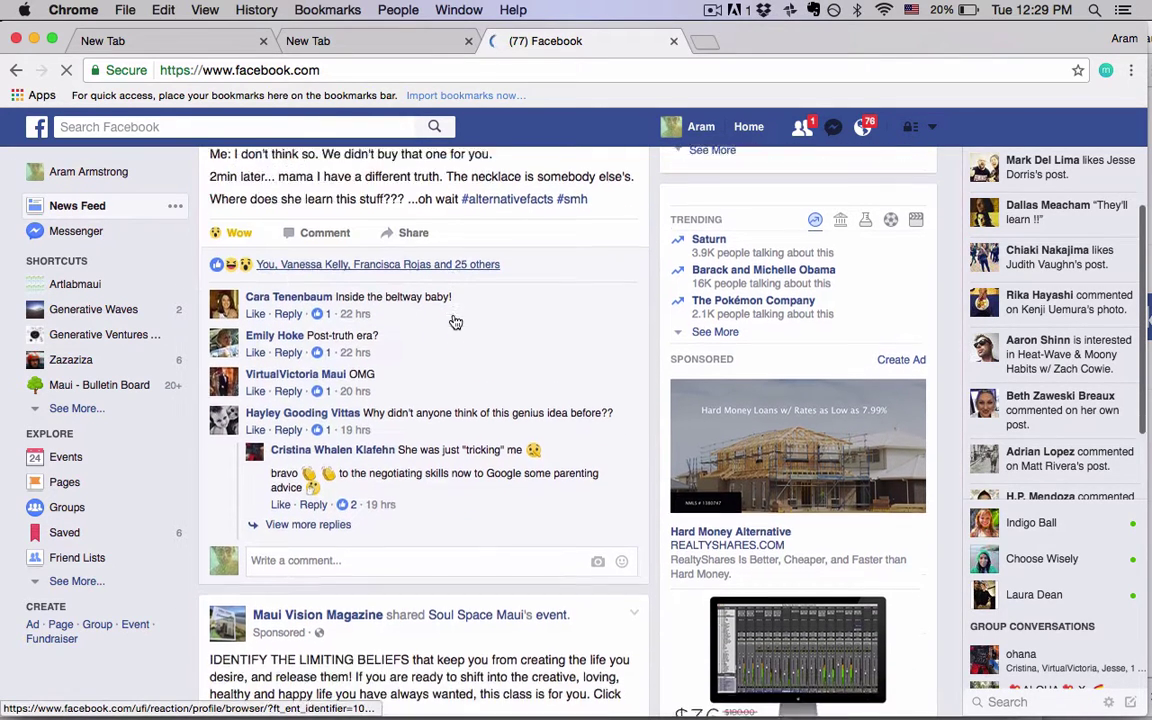
Post the comment "She's a quick study." with a smiley on the necklace post
left_click(334, 519)
type("She's supe")
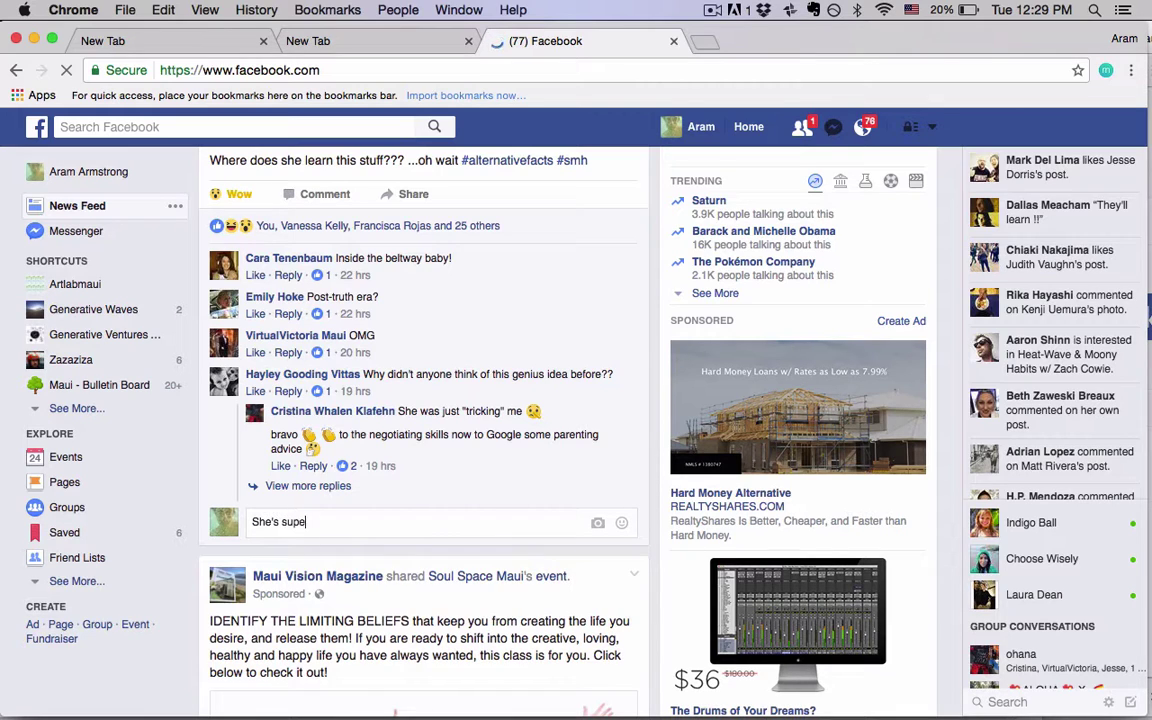
type("r c")
key("BackSpace")
key("BackSpace")
key("BackSpace")
key("BackSpace")
key("BackSpace")
key("BackSpace")
key("BackSpace")
key("BackSpace")
key("BackSpace")
key("BackSpace")
key("BackSpace")
key("BackSpace")
key("BackSpace")
key("BackSpace")
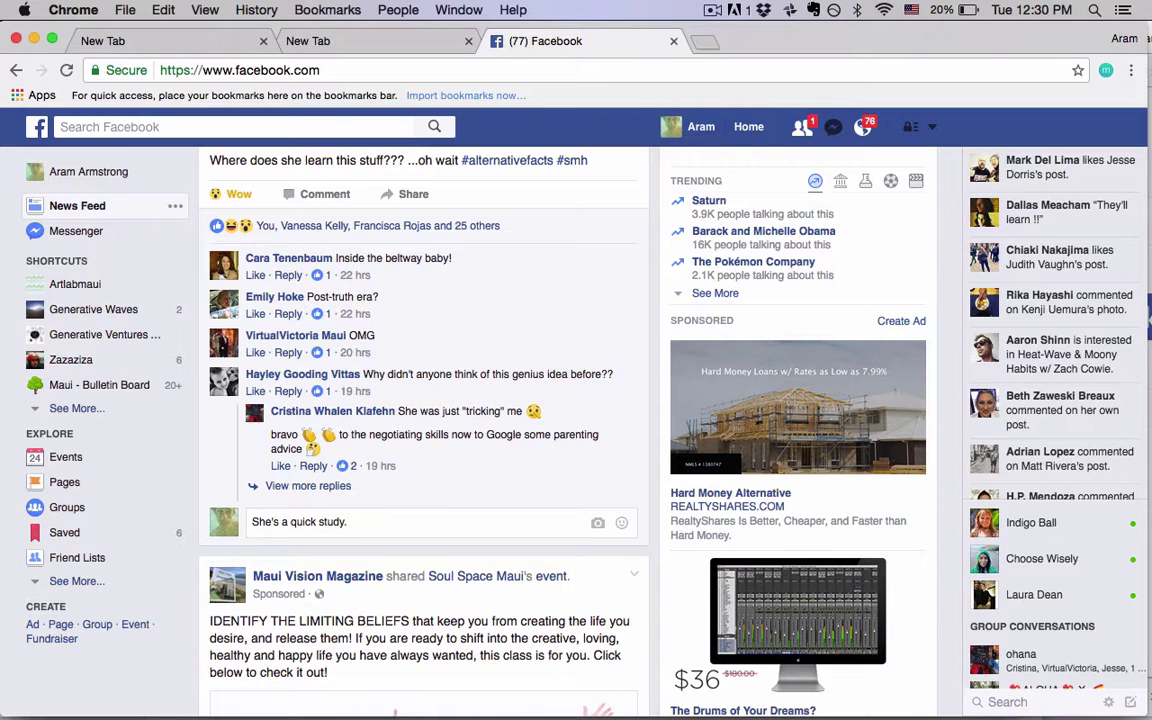
key("Return")
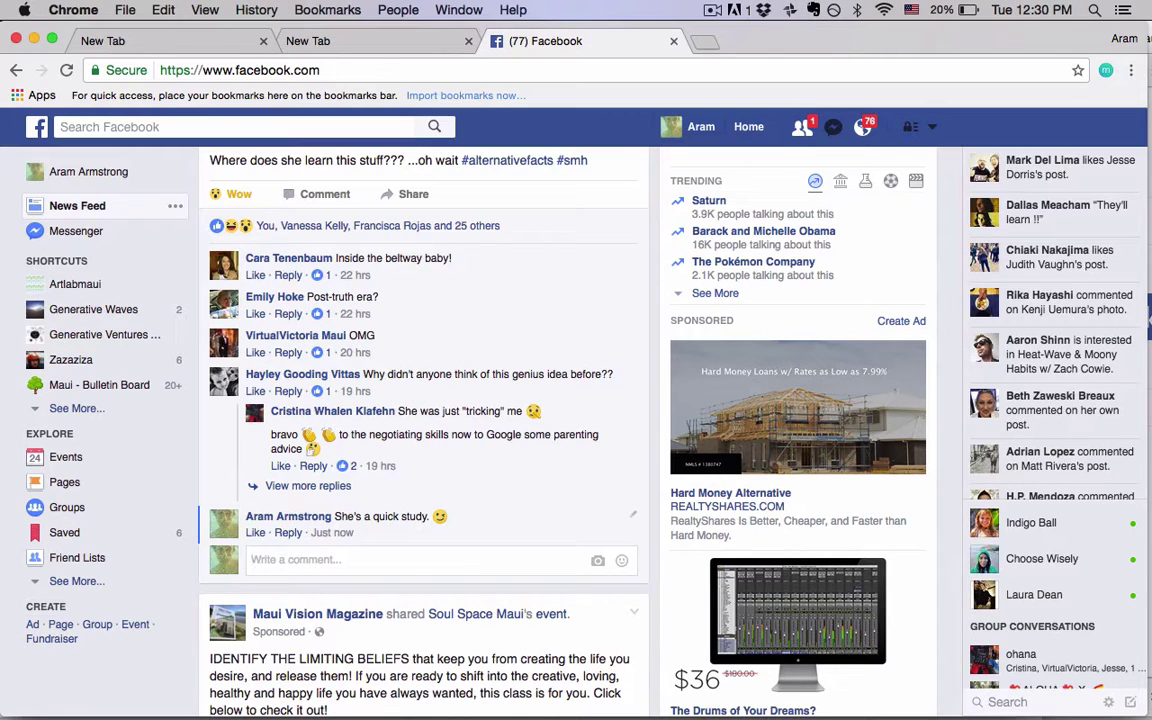
Open the account's own profile page and look through its cover, Intro, photos and the digital face painting post
scroll(363, 505, "up", 5)
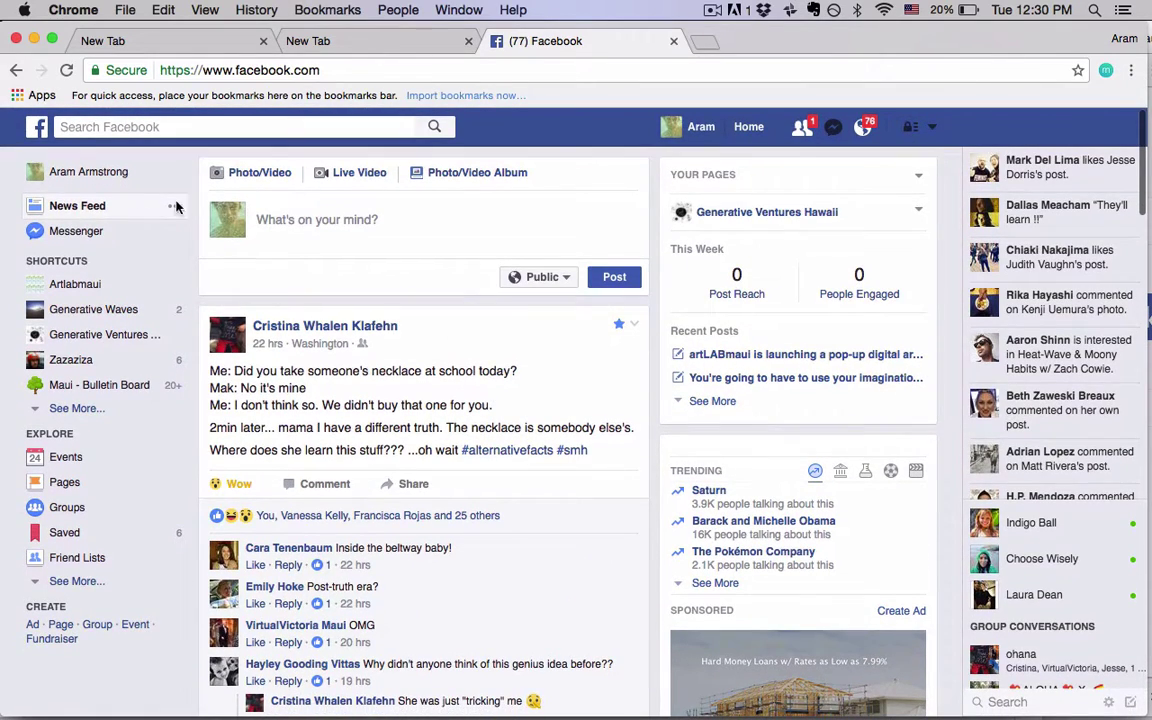
left_click(97, 178)
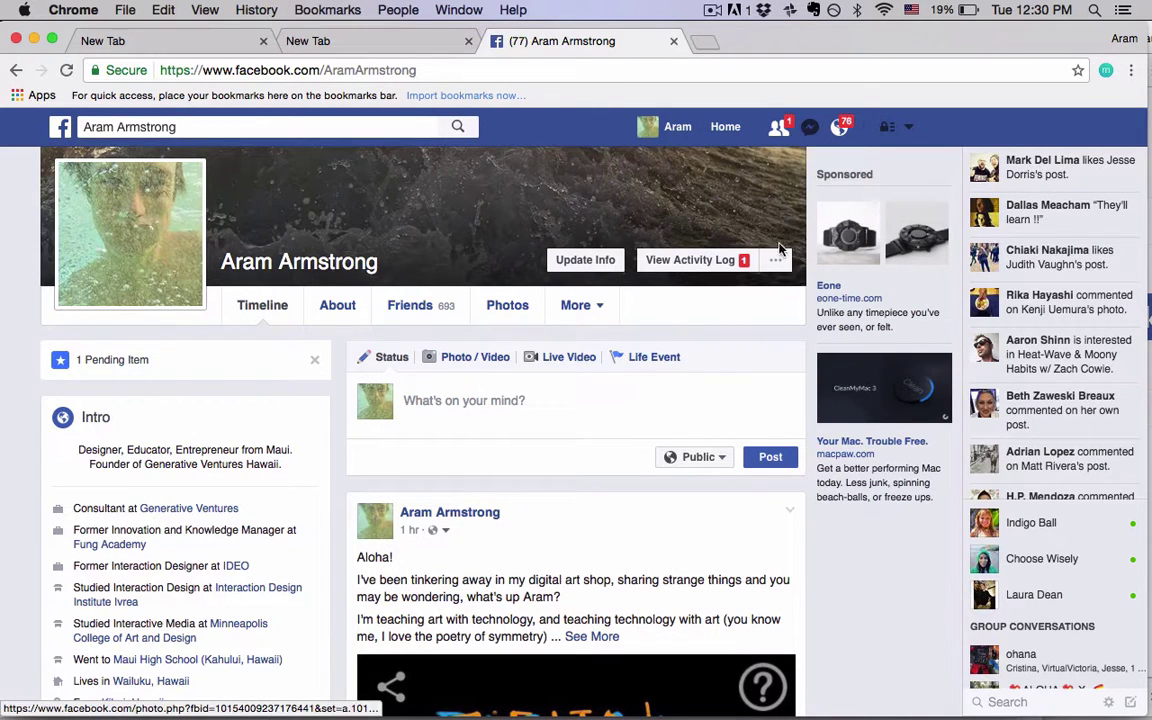
scroll(772, 437, "down", 5)
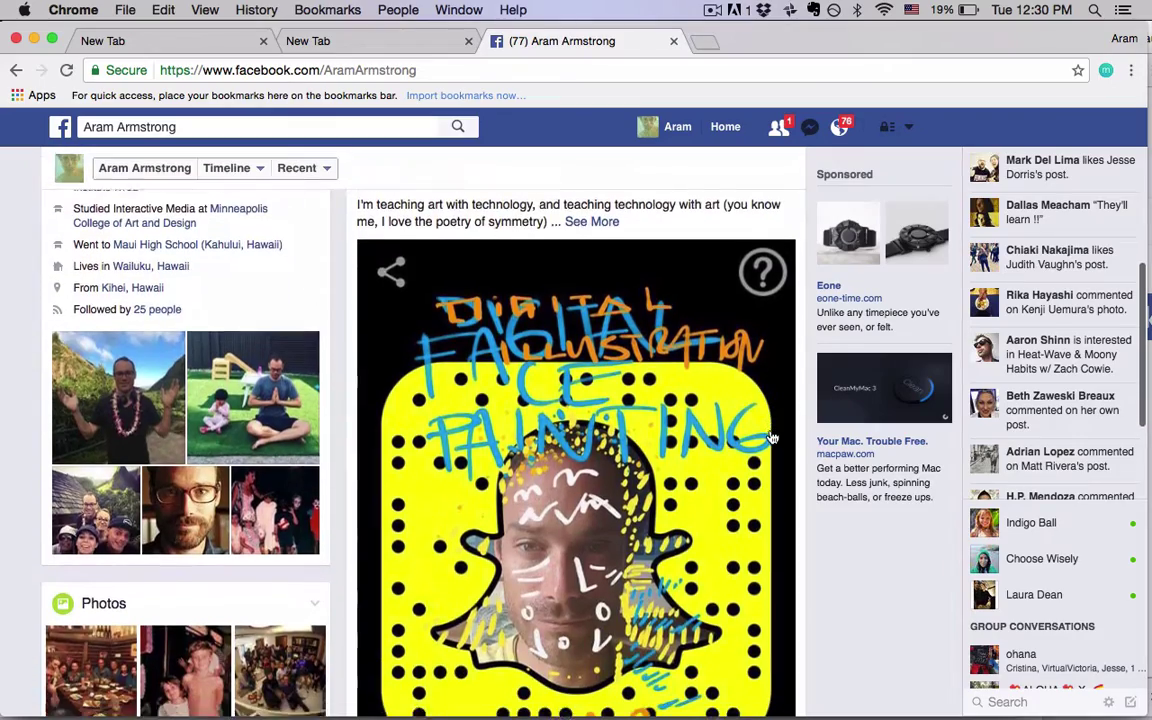
scroll(472, 489, "up", 2)
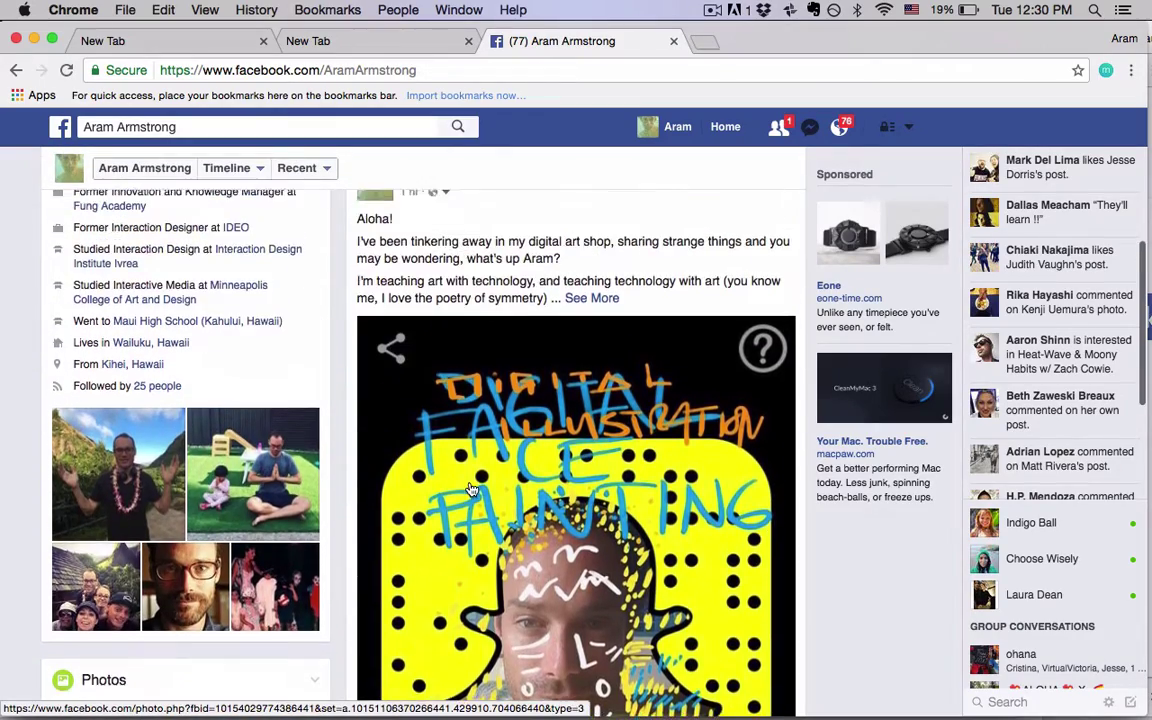
scroll(472, 489, "up", 5)
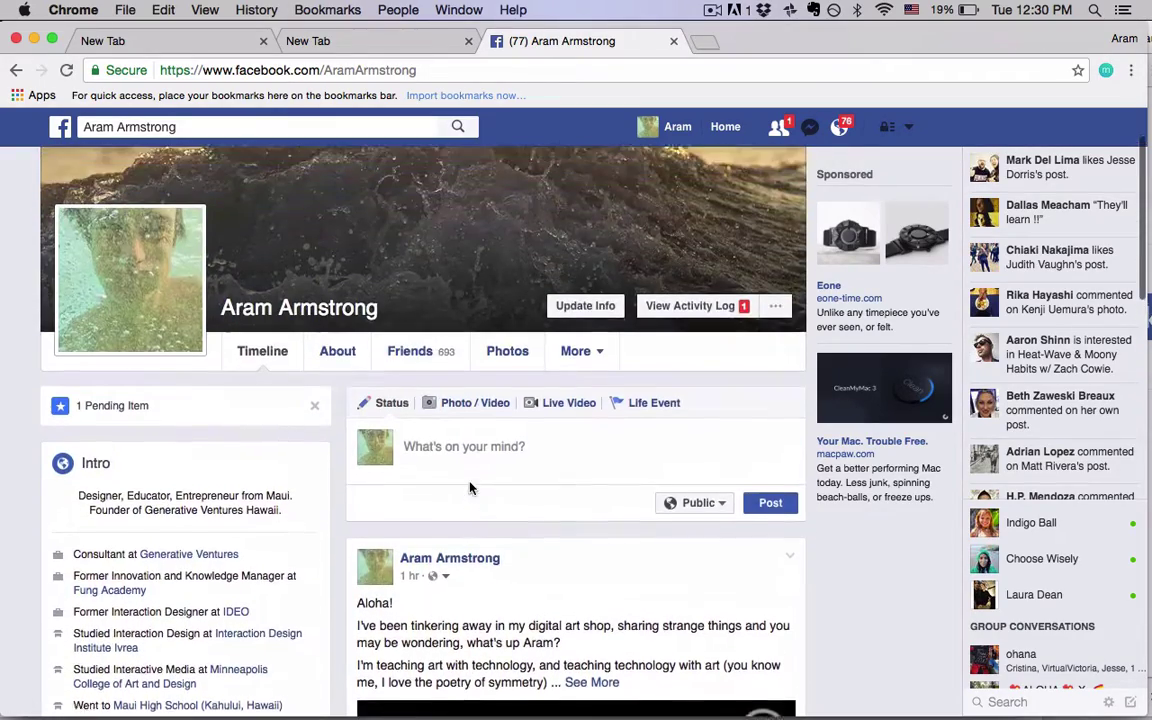
scroll(470, 488, "up", 1)
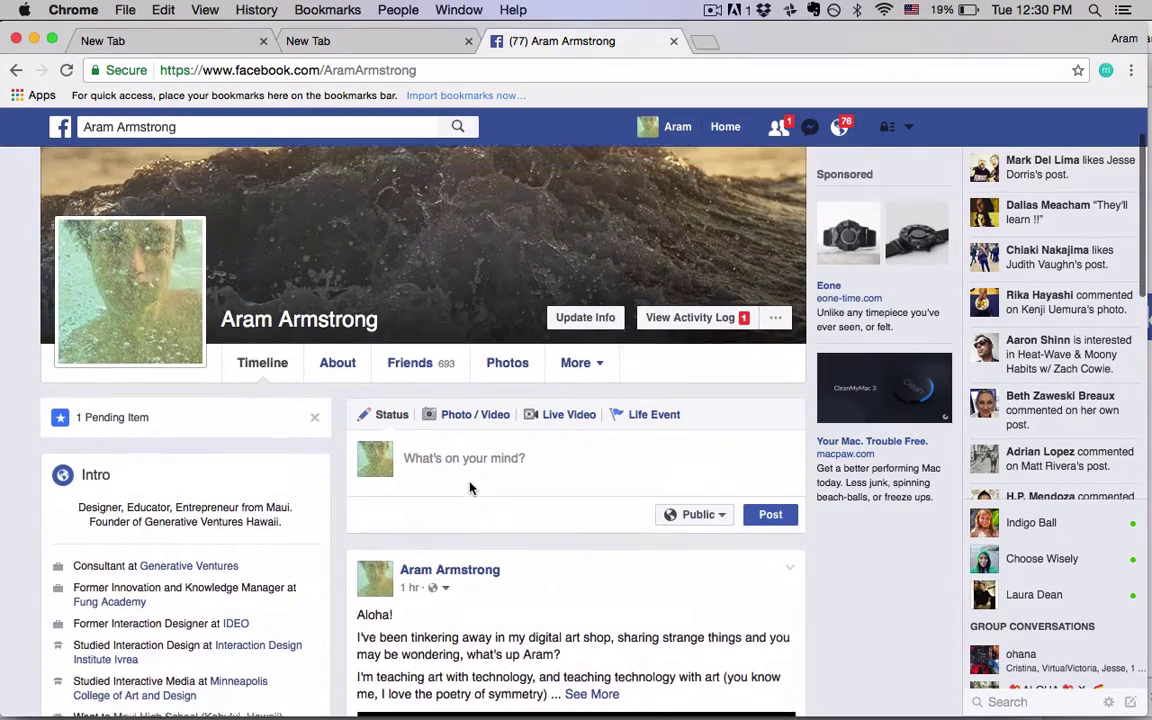
scroll(470, 488, "up", 3)
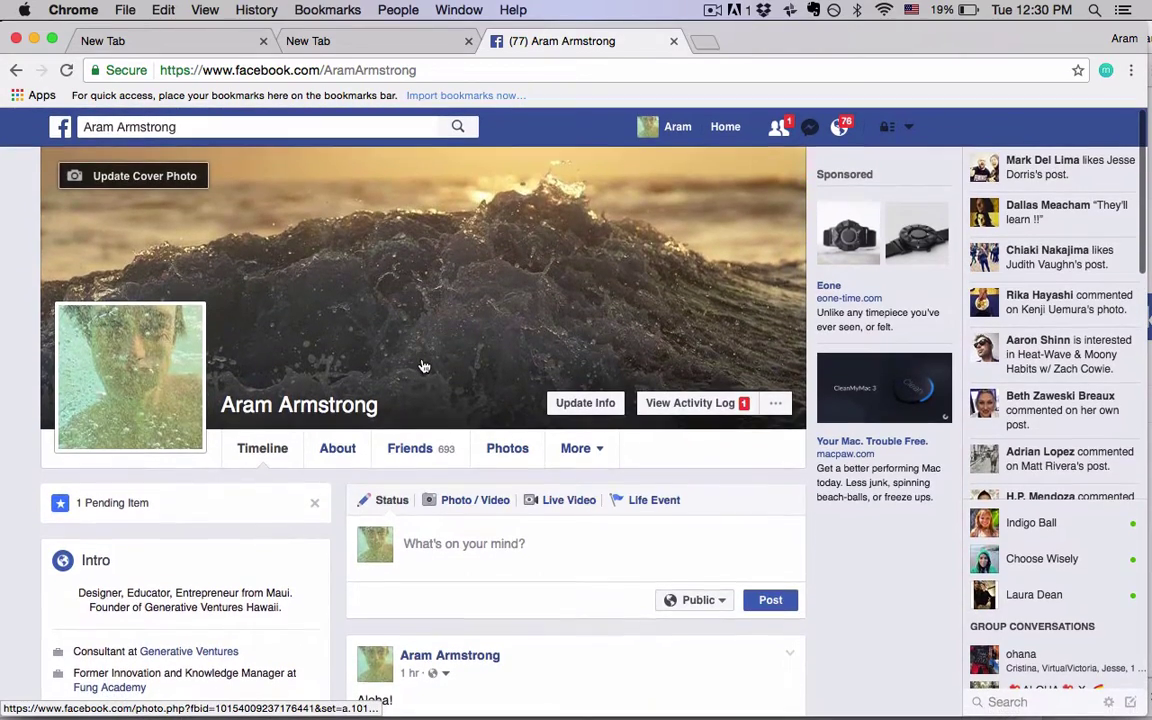
scroll(424, 366, "down", 3)
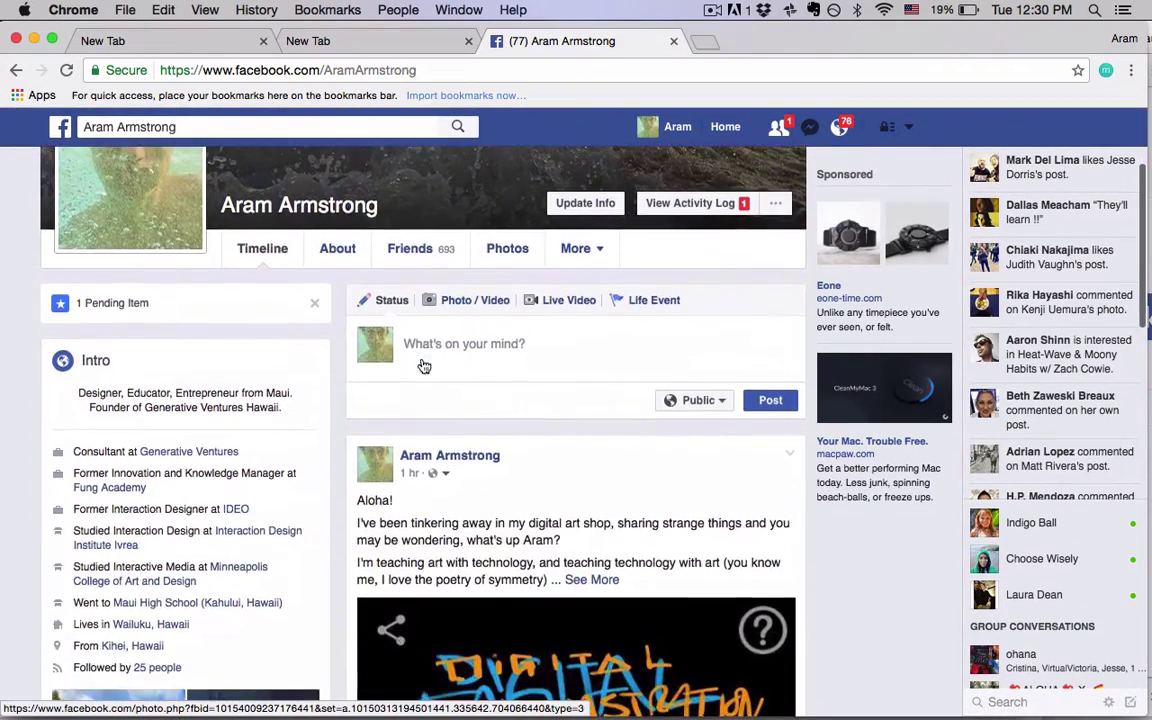
scroll(424, 366, "down", 1)
scroll(300, 420, "down", 1)
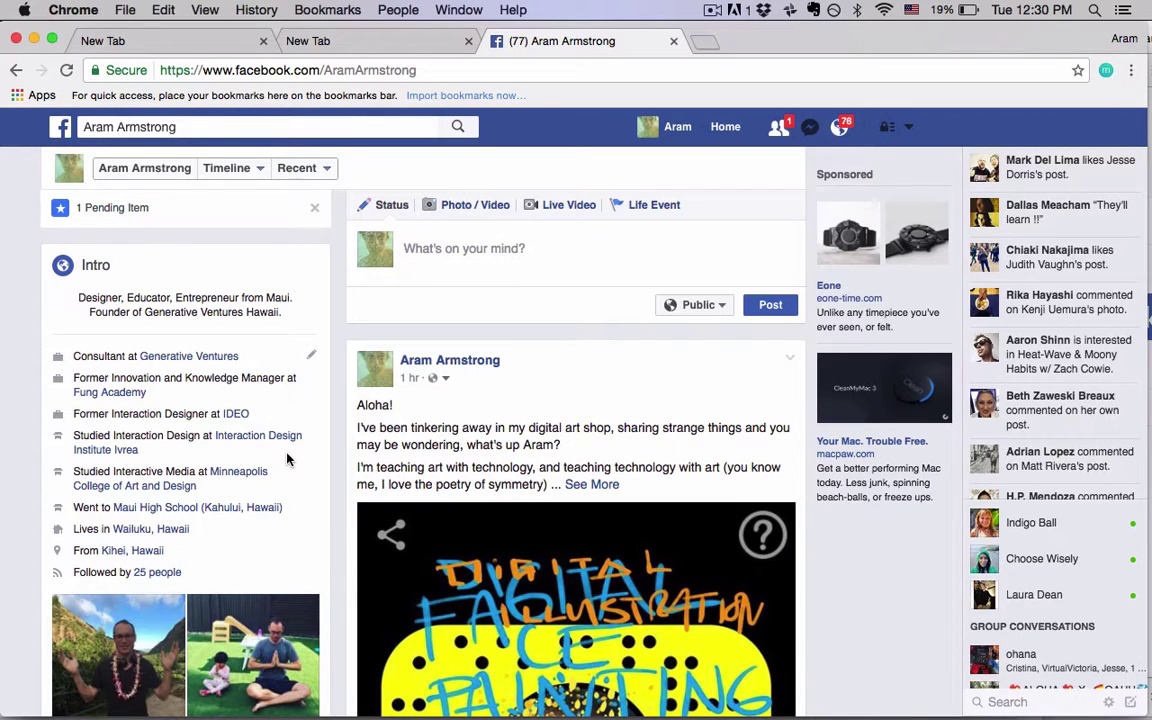
scroll(287, 458, "down", 5)
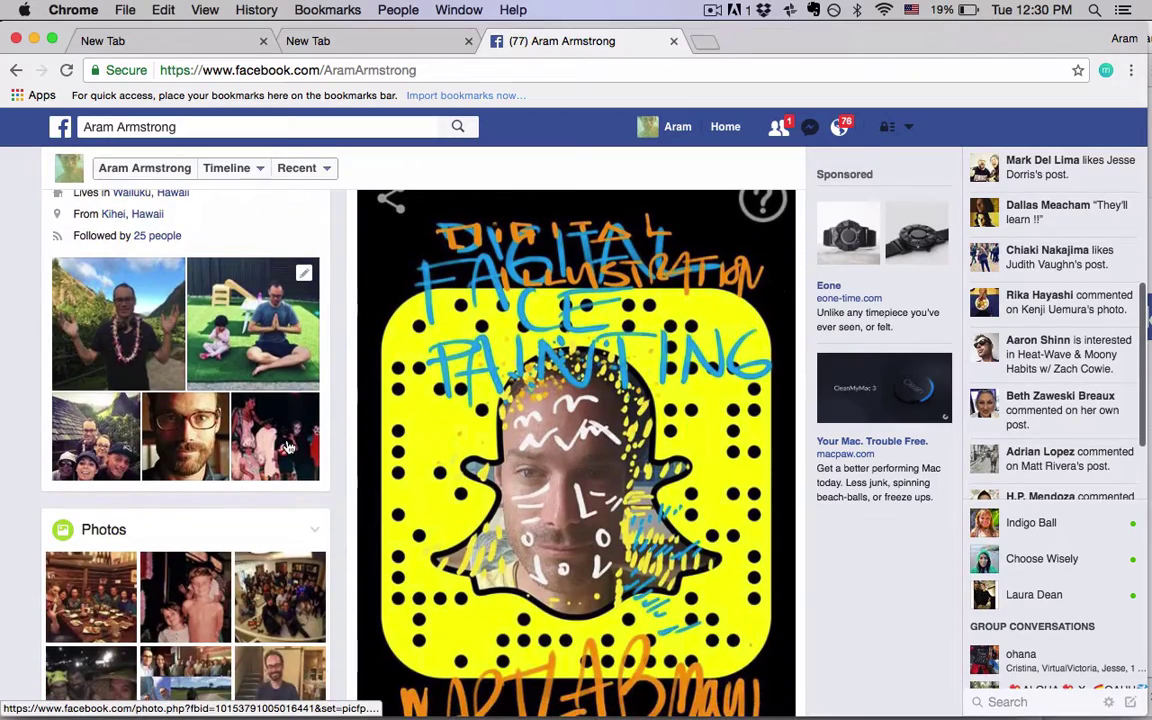
scroll(287, 447, "up", 5)
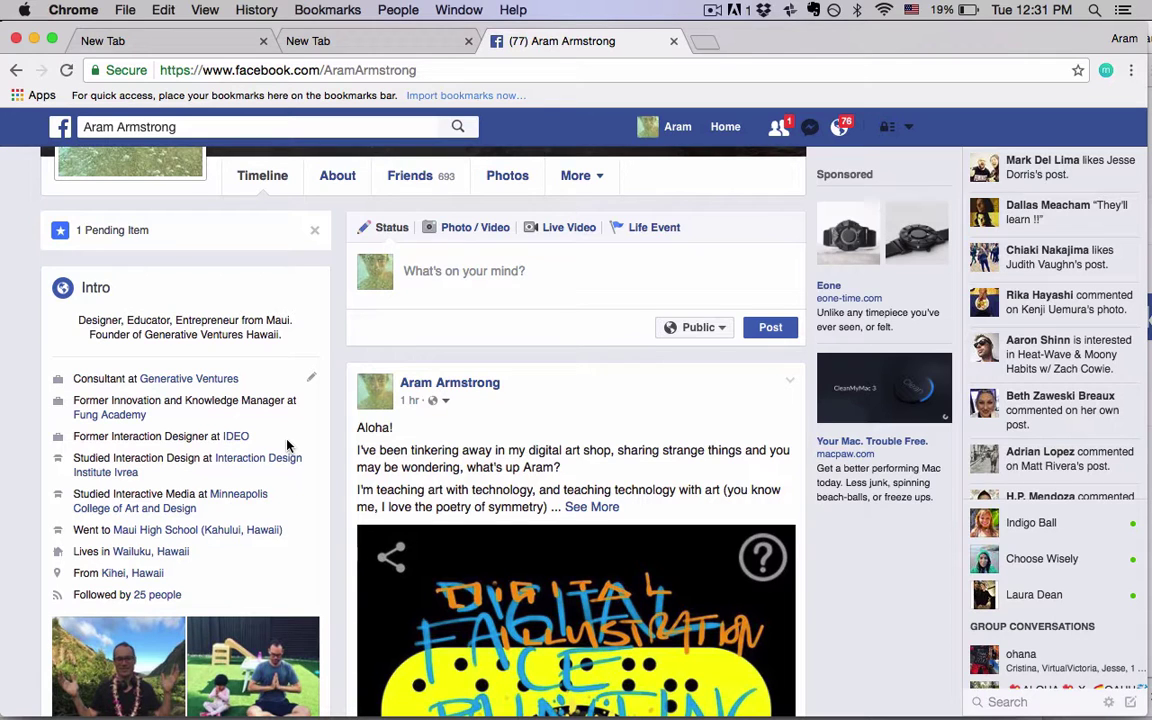
Review the schools and employers listed in the profile's Intro and their page previews
scroll(287, 447, "down", 1)
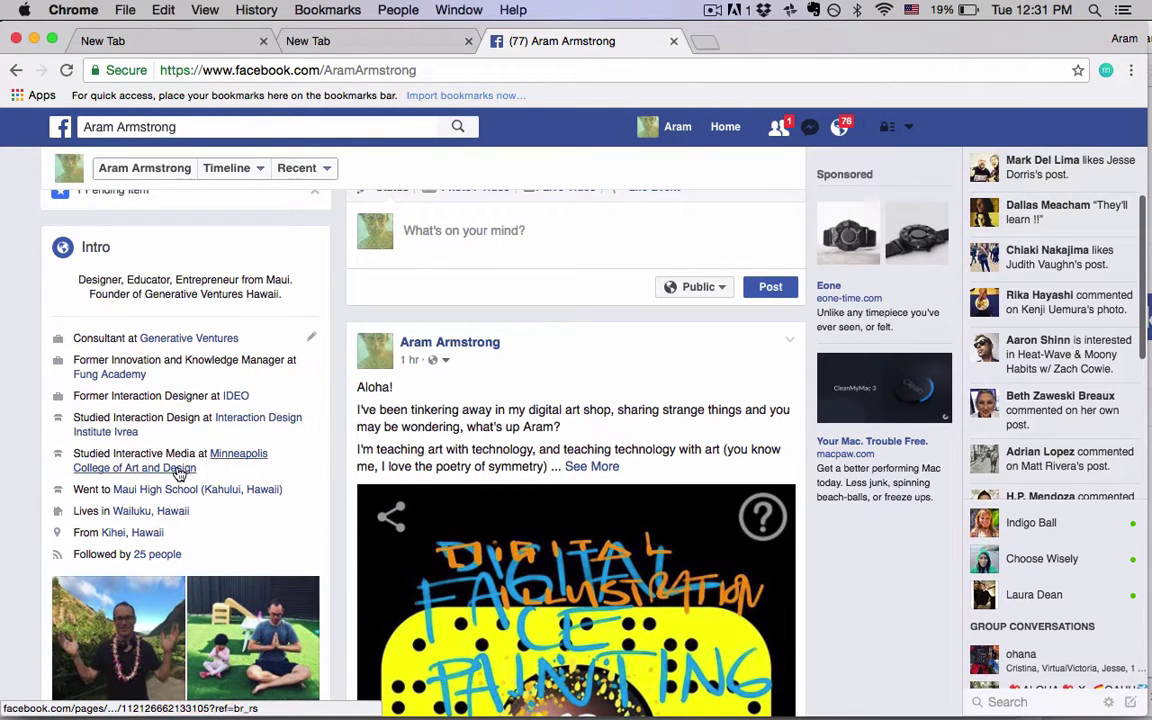
mouse_move(180, 474)
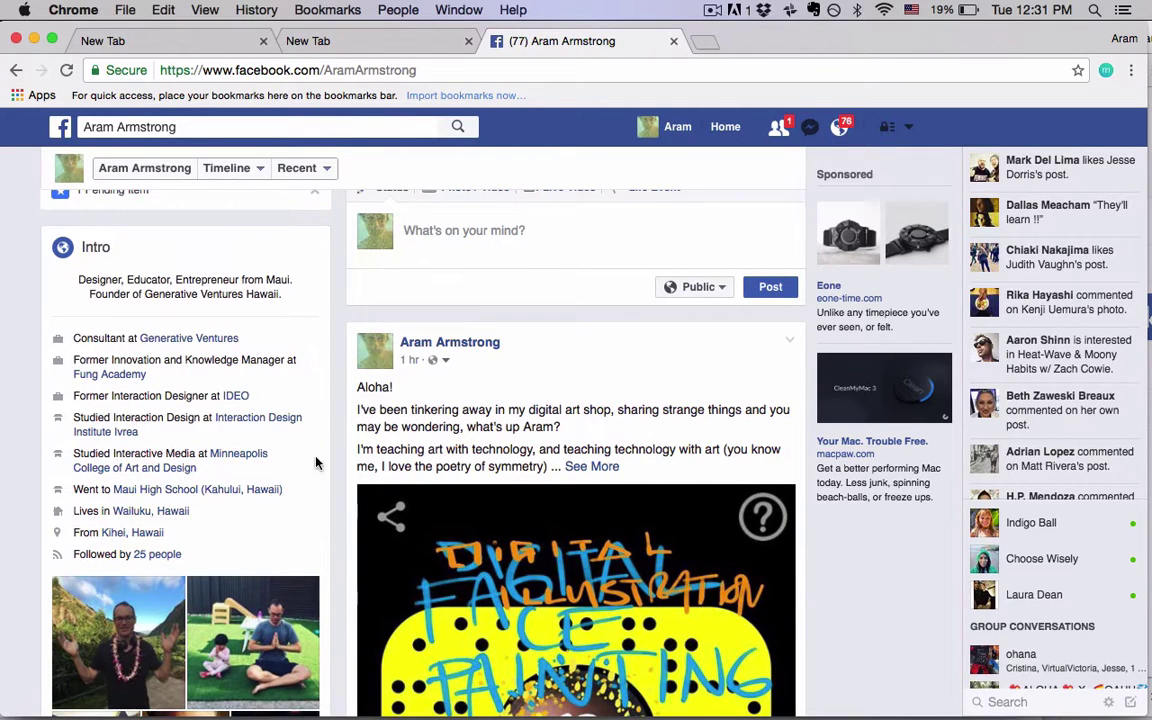
mouse_move(270, 421)
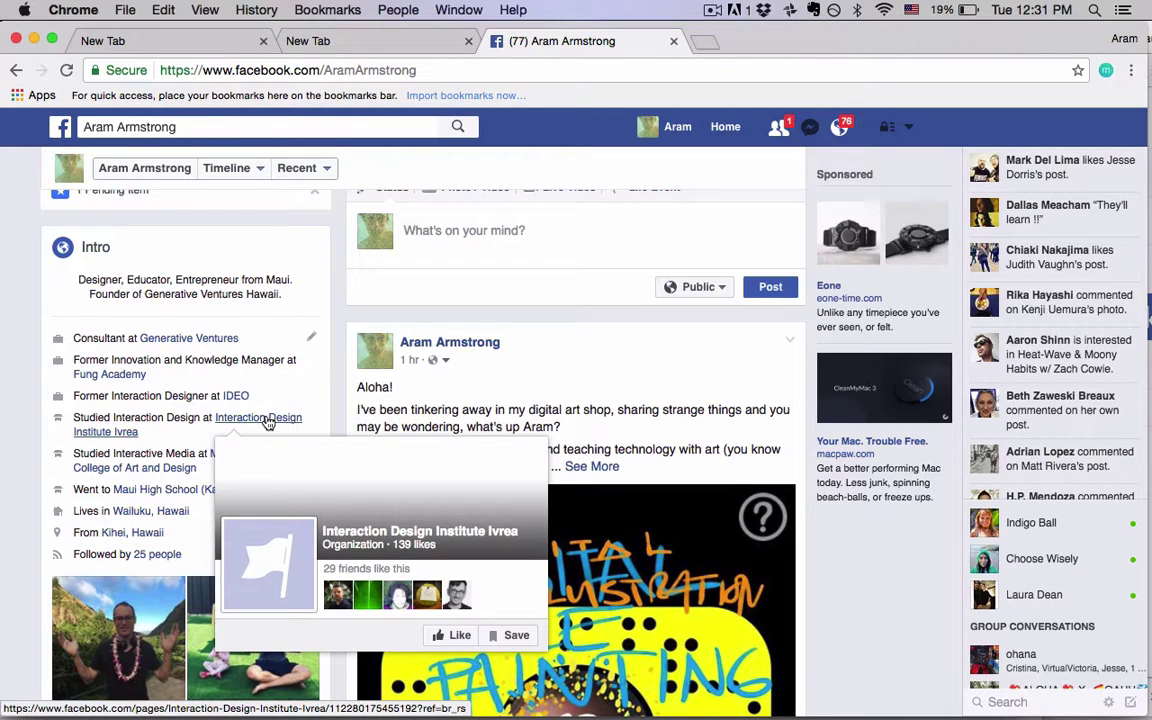
mouse_move(229, 400)
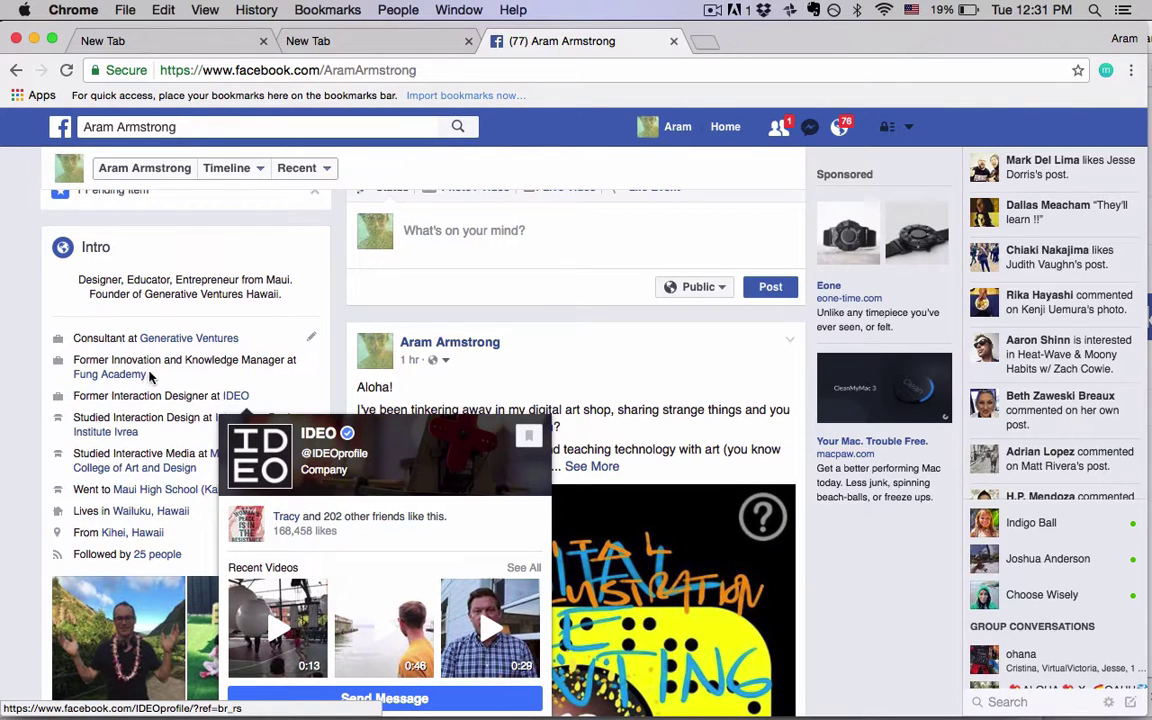
mouse_move(124, 375)
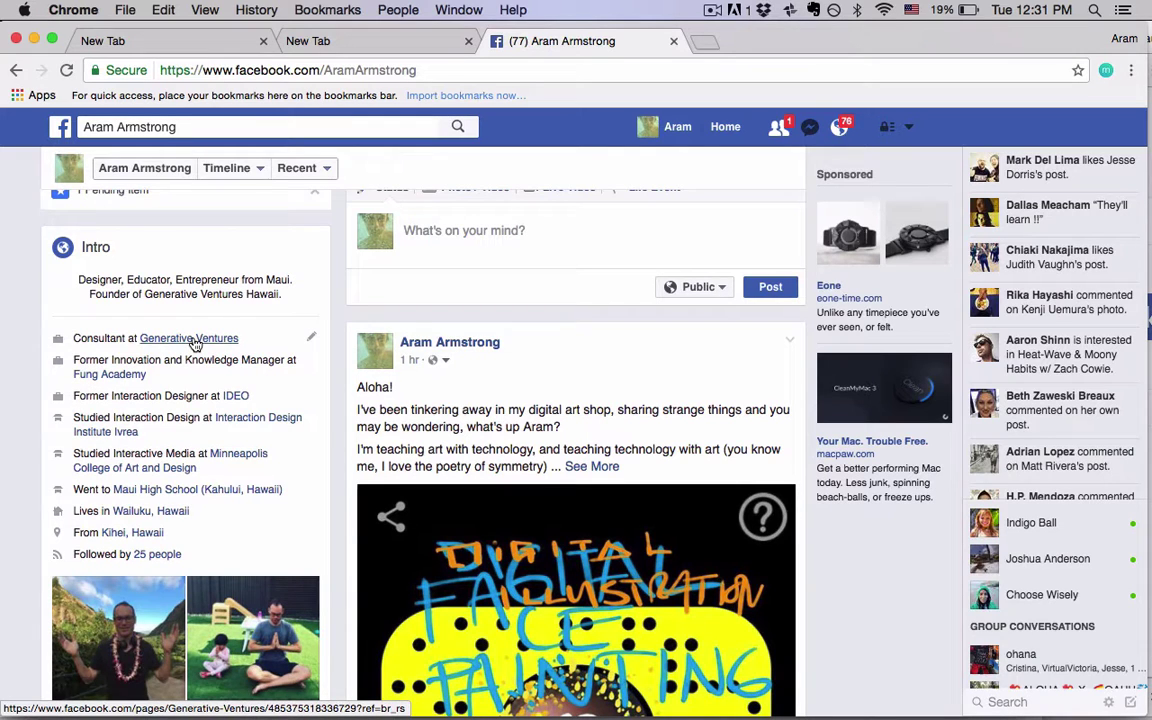
mouse_move(190, 338)
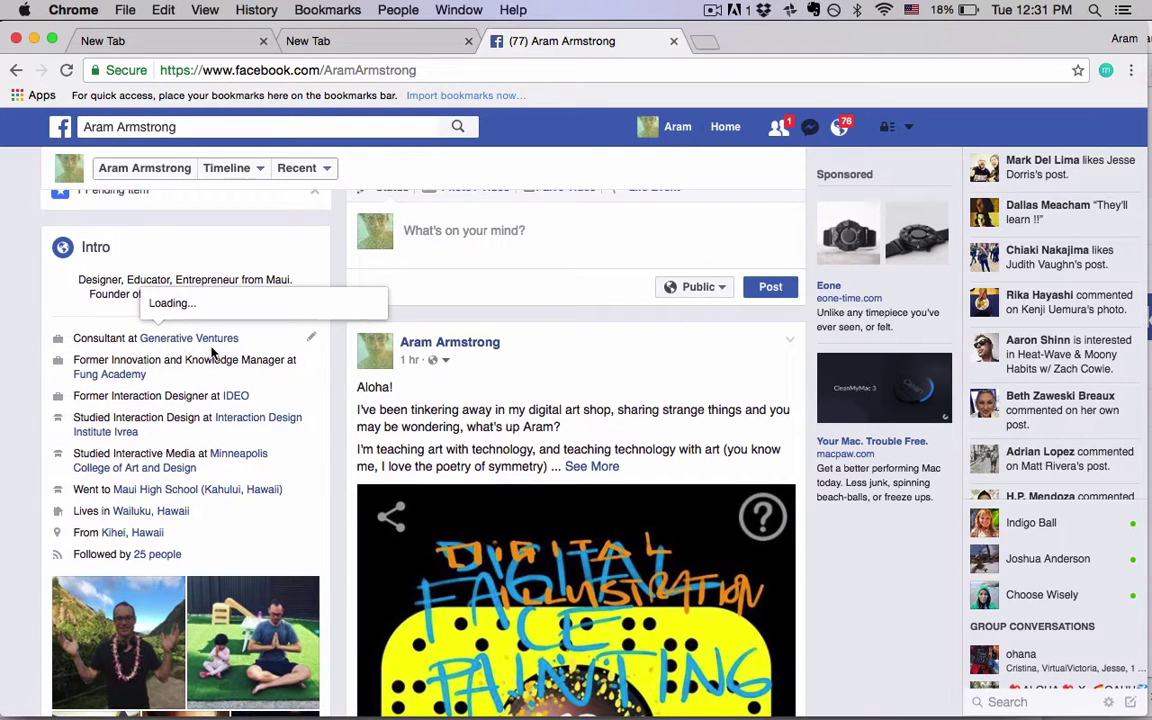
Start a new workplace entry from the Intro's details and choose Artlabmaui as the company
left_click(310, 336)
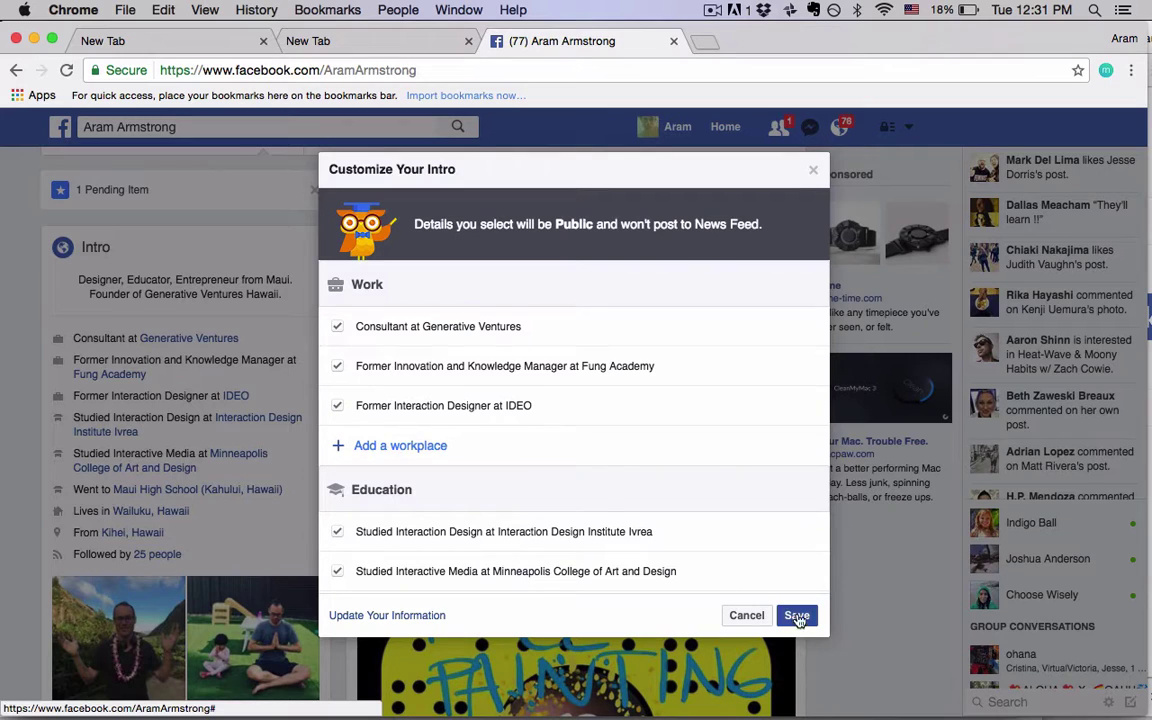
left_click(356, 441)
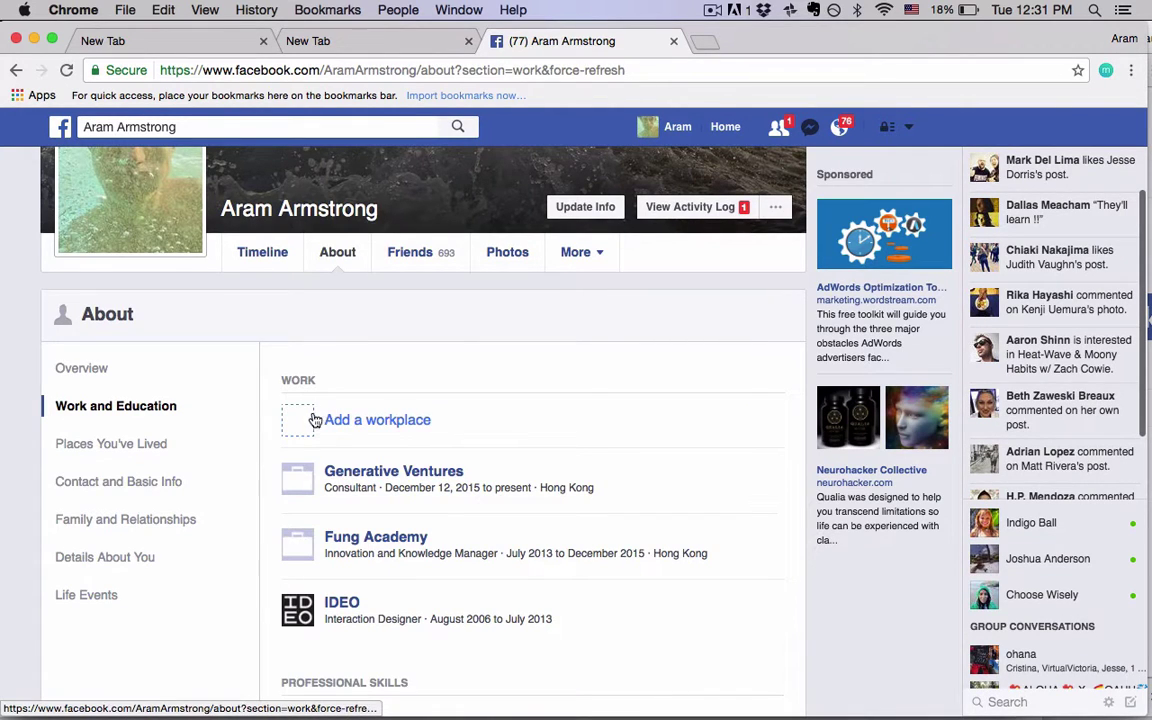
left_click(338, 430)
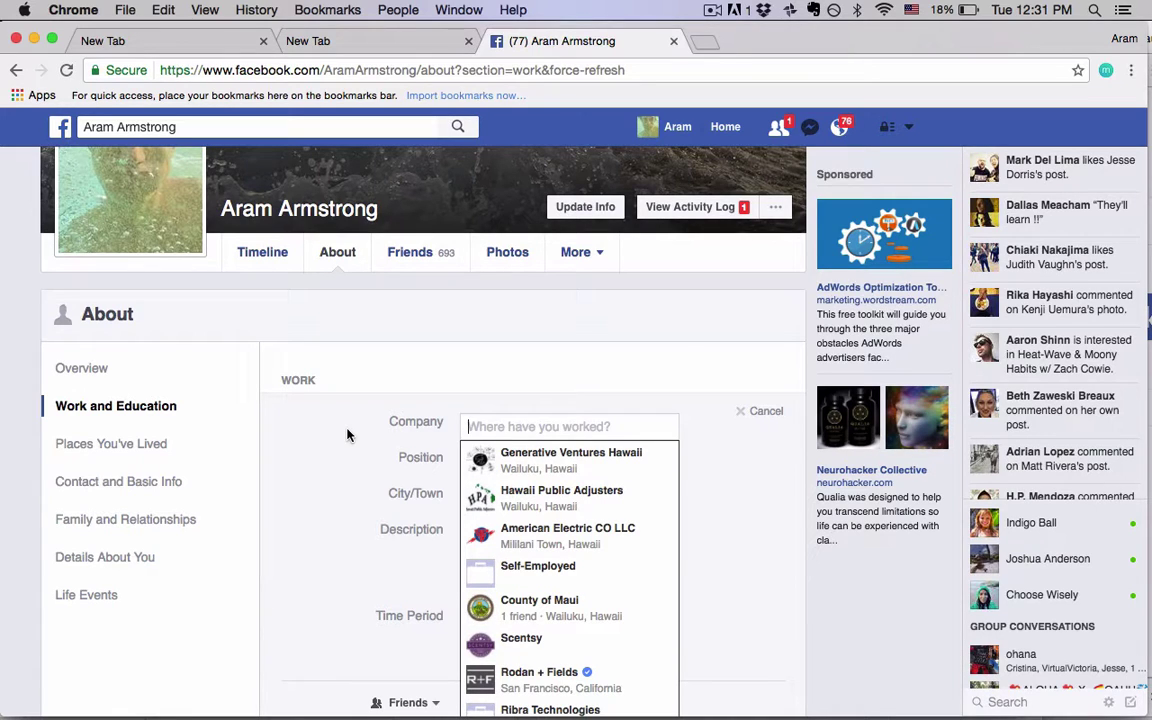
type("artla")
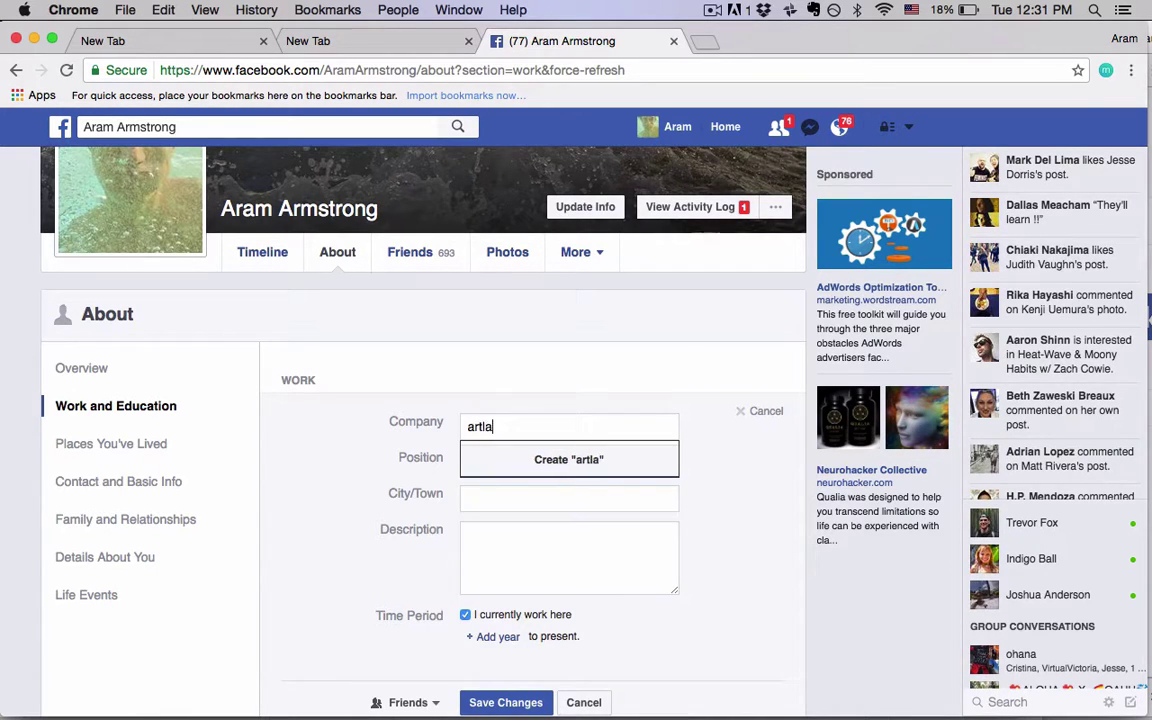
type("bmaui")
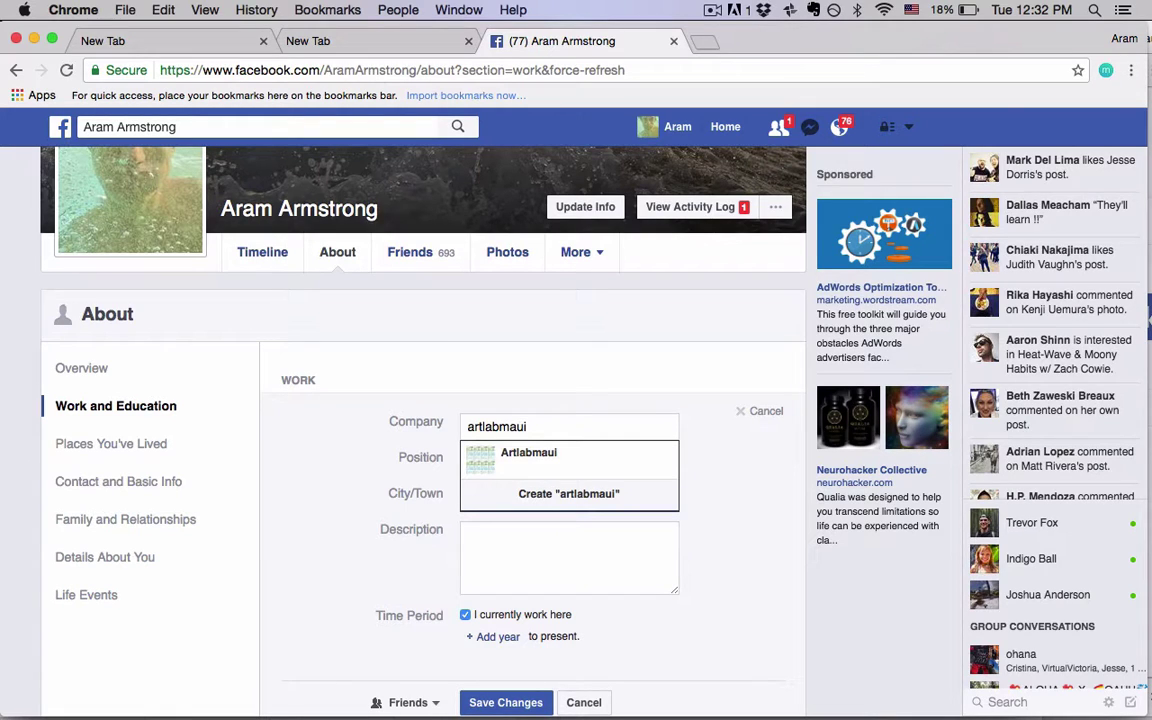
left_click(480, 456)
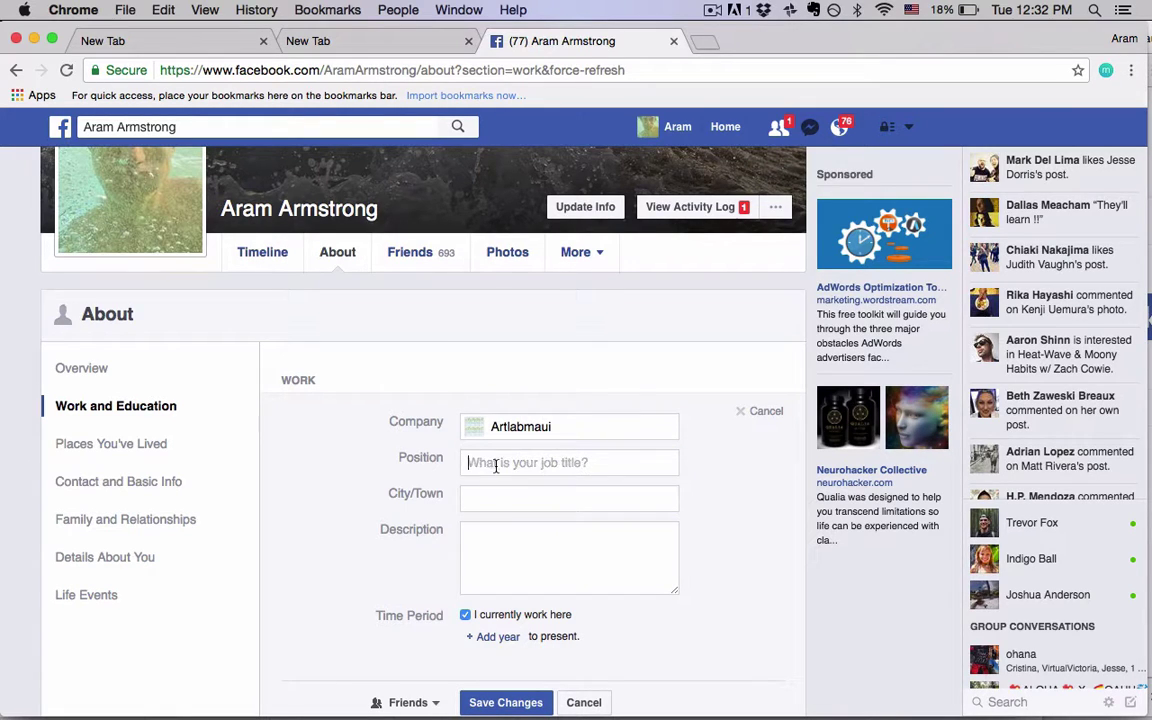
Set the position of the Artlabmaui workplace entry to Head Teacher
type("Teacher")
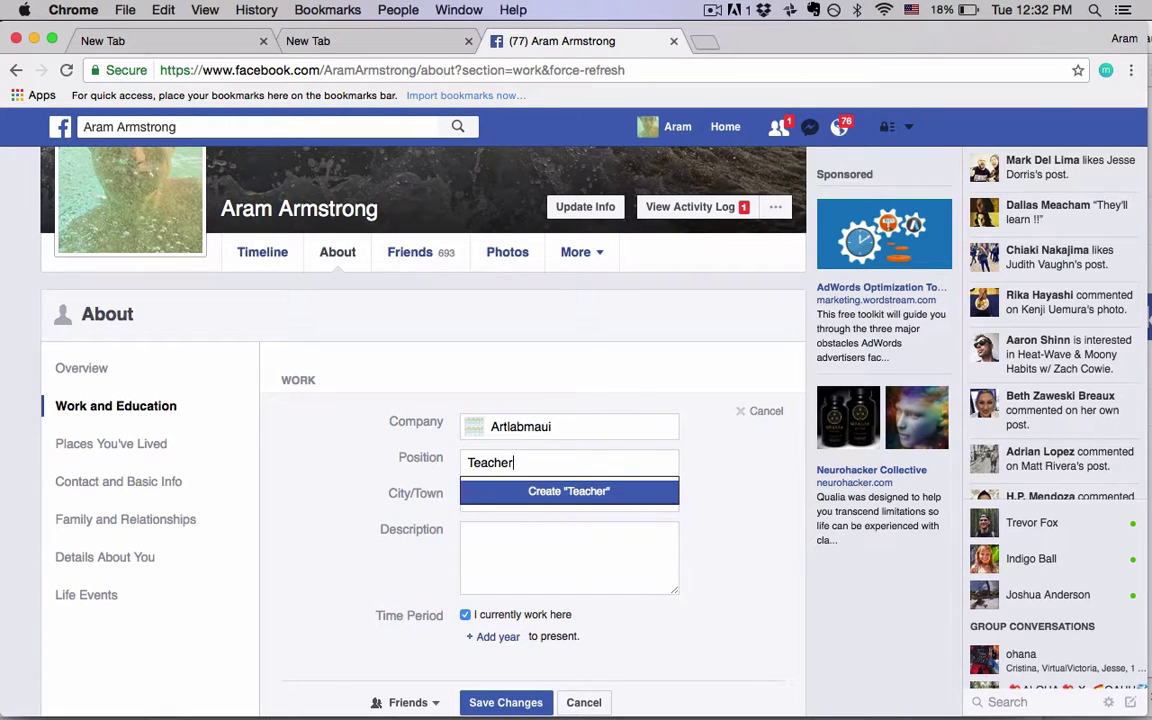
double_click(474, 464)
left_click(497, 504)
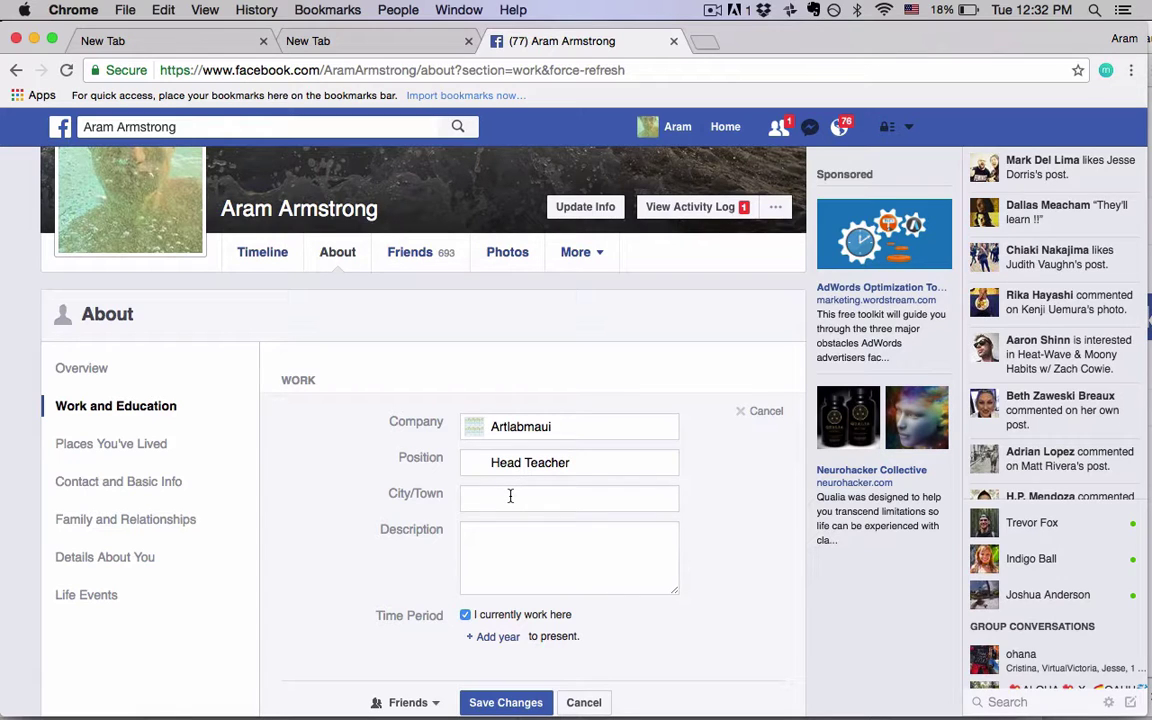
left_click(504, 551)
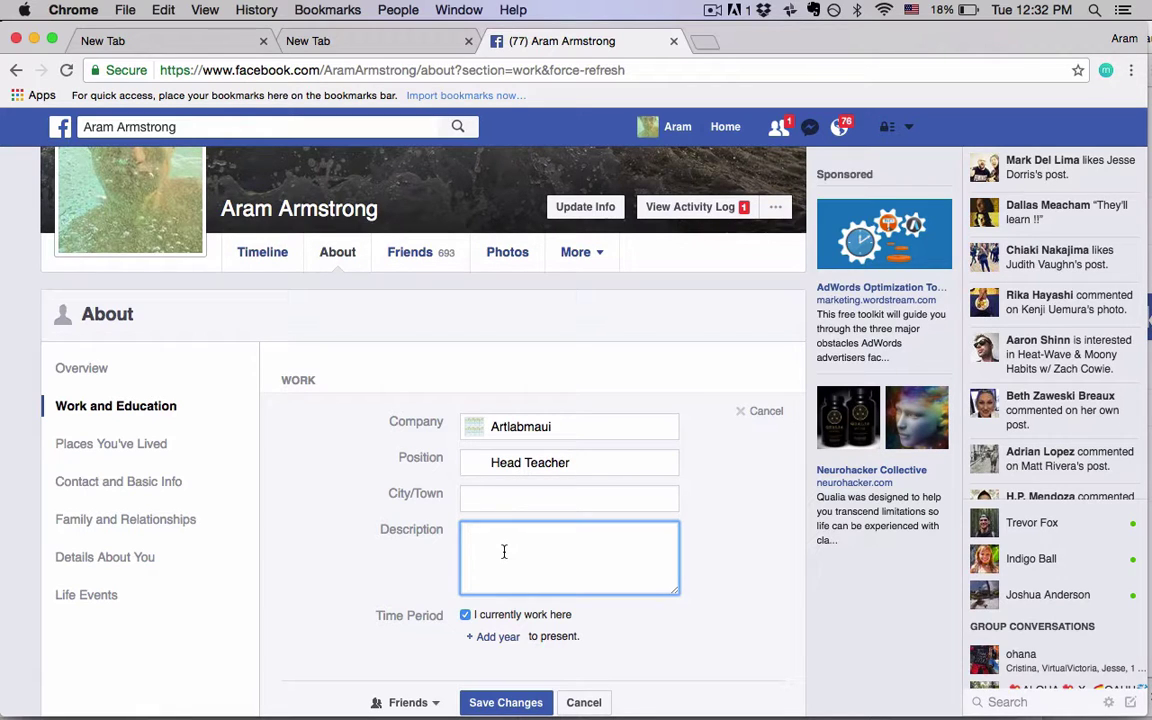
Set the Artlabmaui entry's start date to December 2016 and enter Maui as its city
left_click(497, 636)
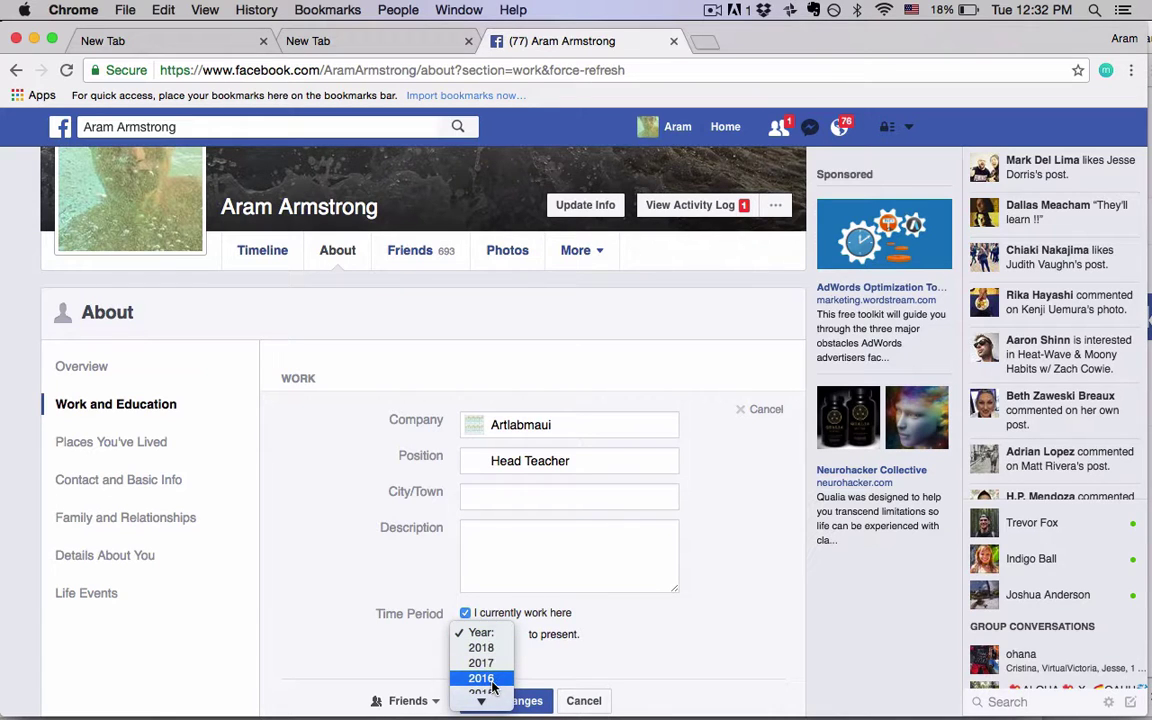
left_click(484, 678)
left_click(560, 634)
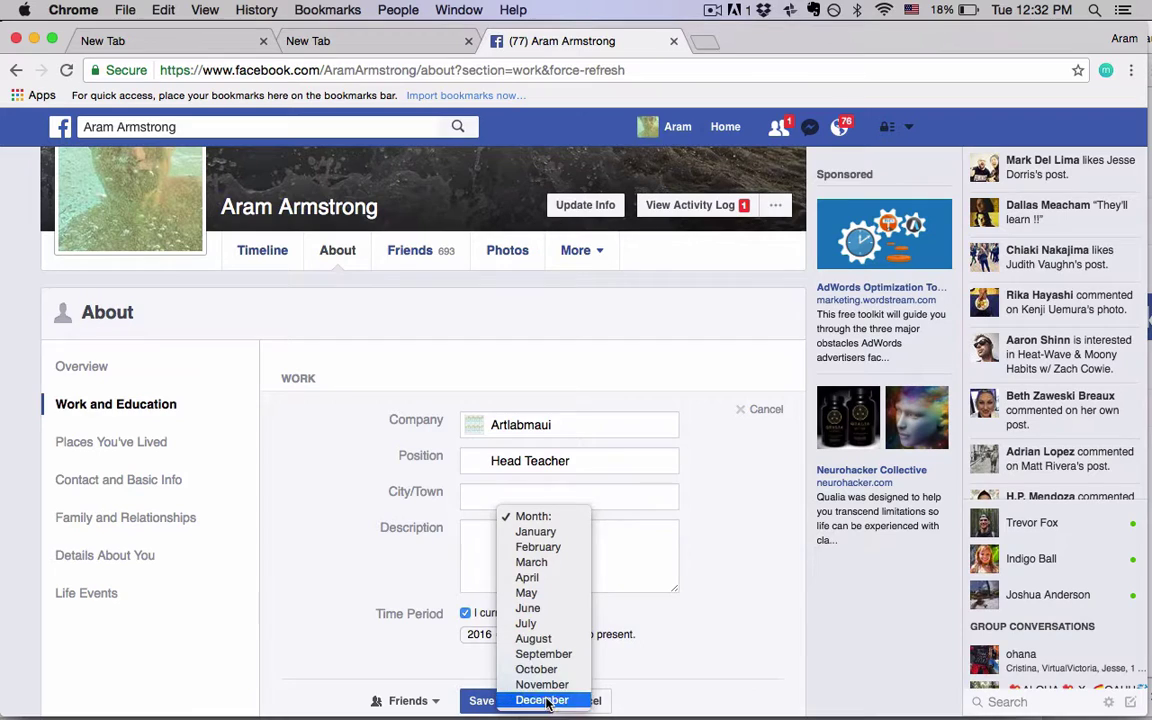
left_click(548, 700)
left_click(733, 575)
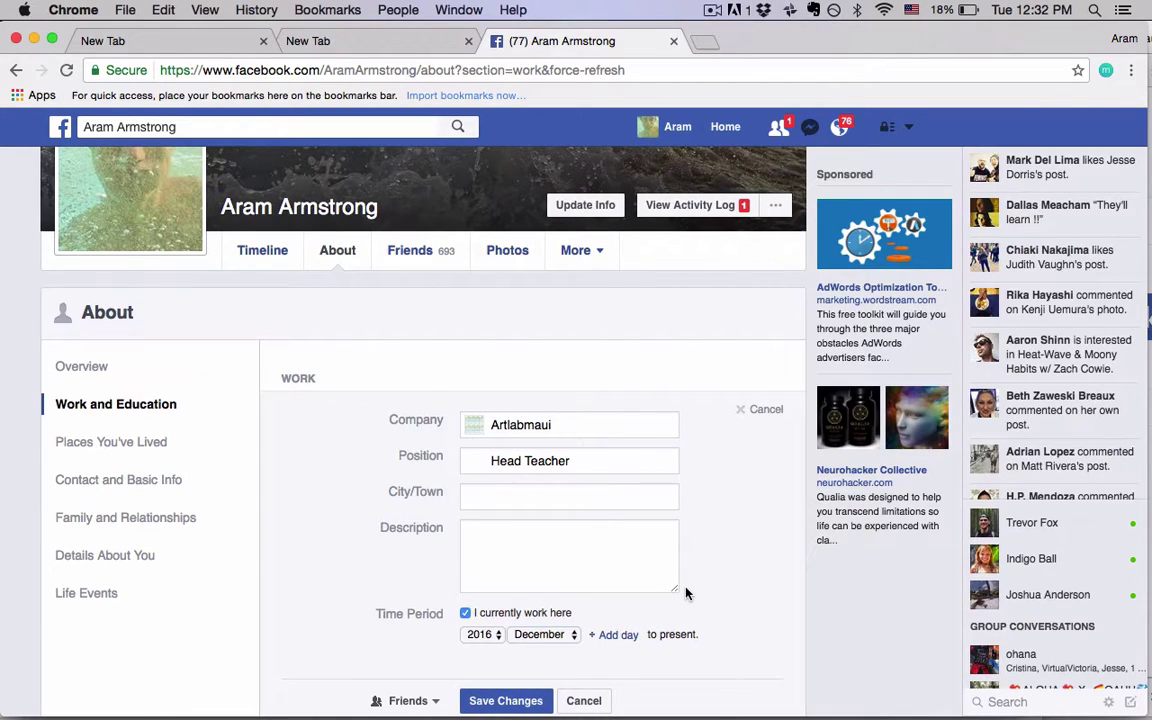
left_click(539, 503)
type("Maui")
Describe the workplace as "artLABmaui hosts creative playdates with technology, outside whenever possible."
left_click(540, 549)
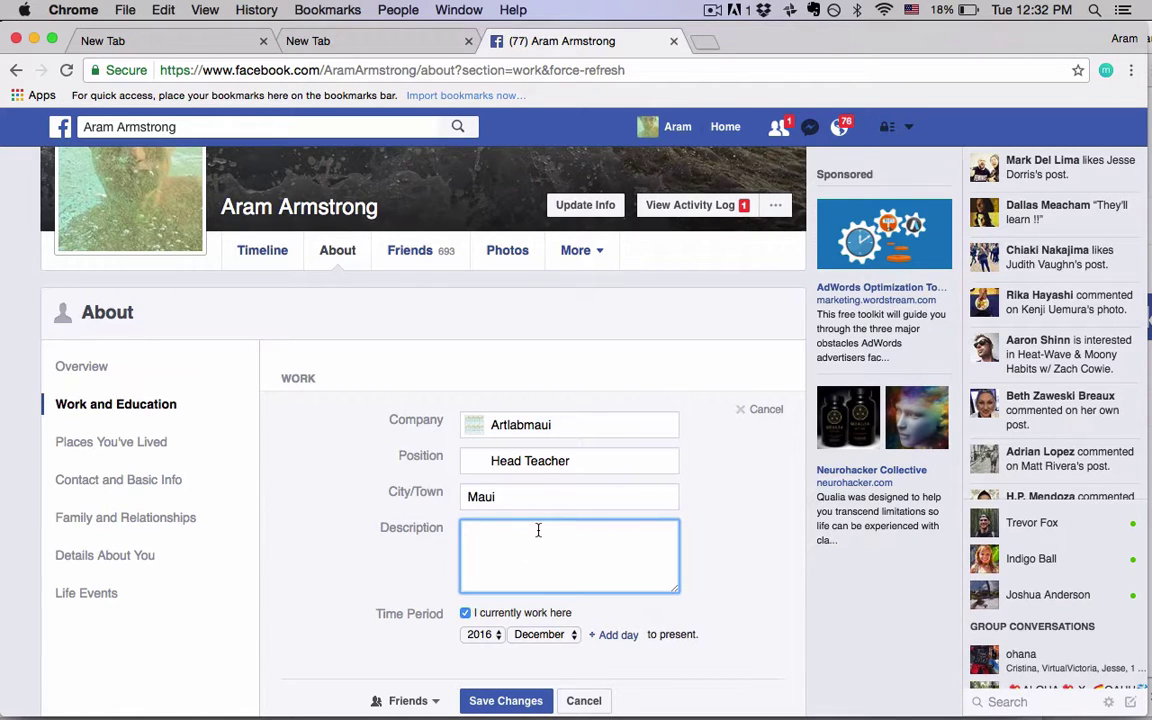
type("artLABmaui hosts creative p")
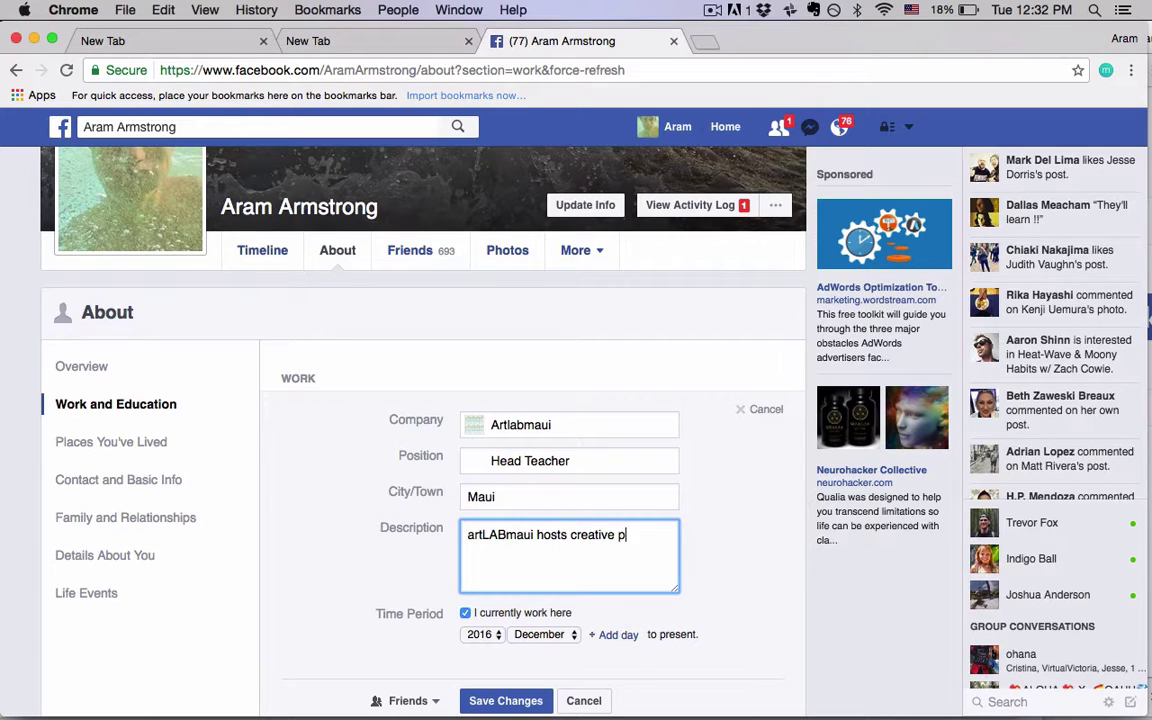
type("laydates with")
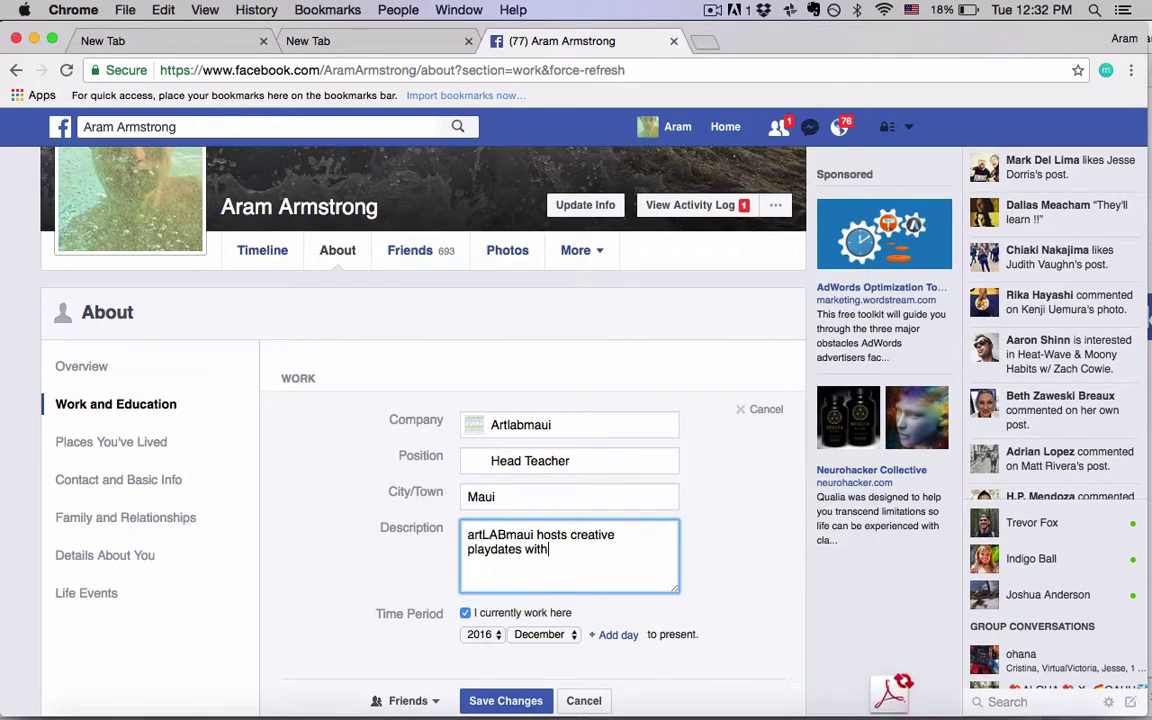
type(" techn")
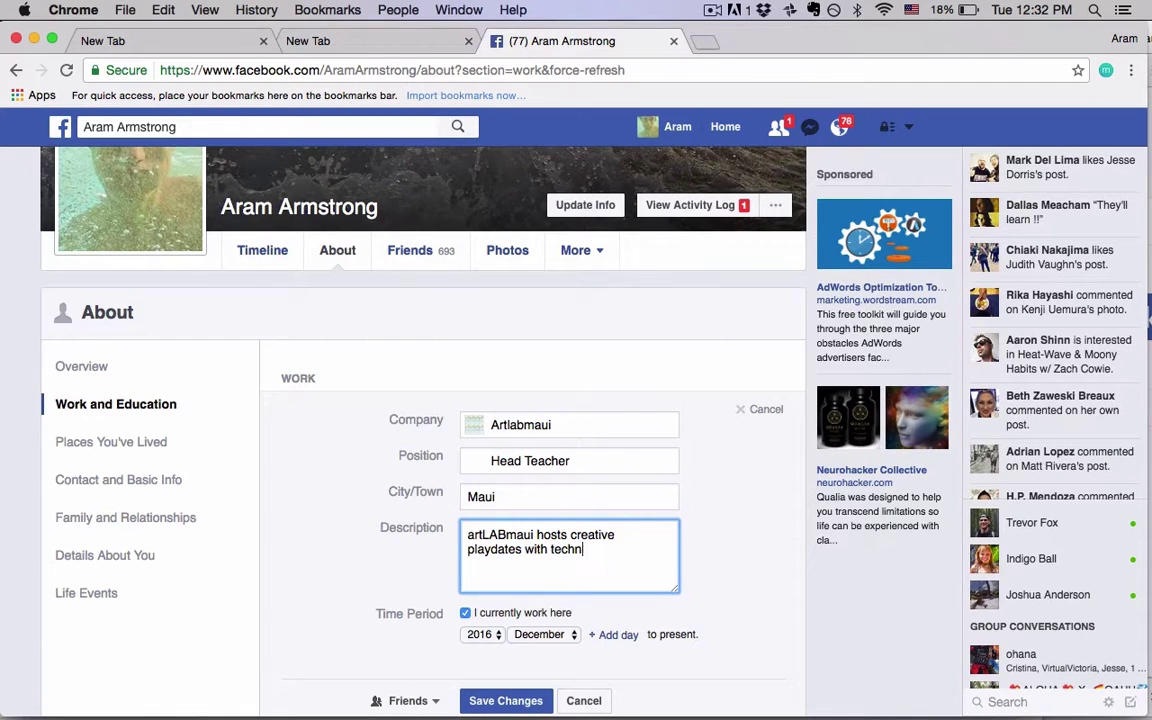
type("ology, outside whe")
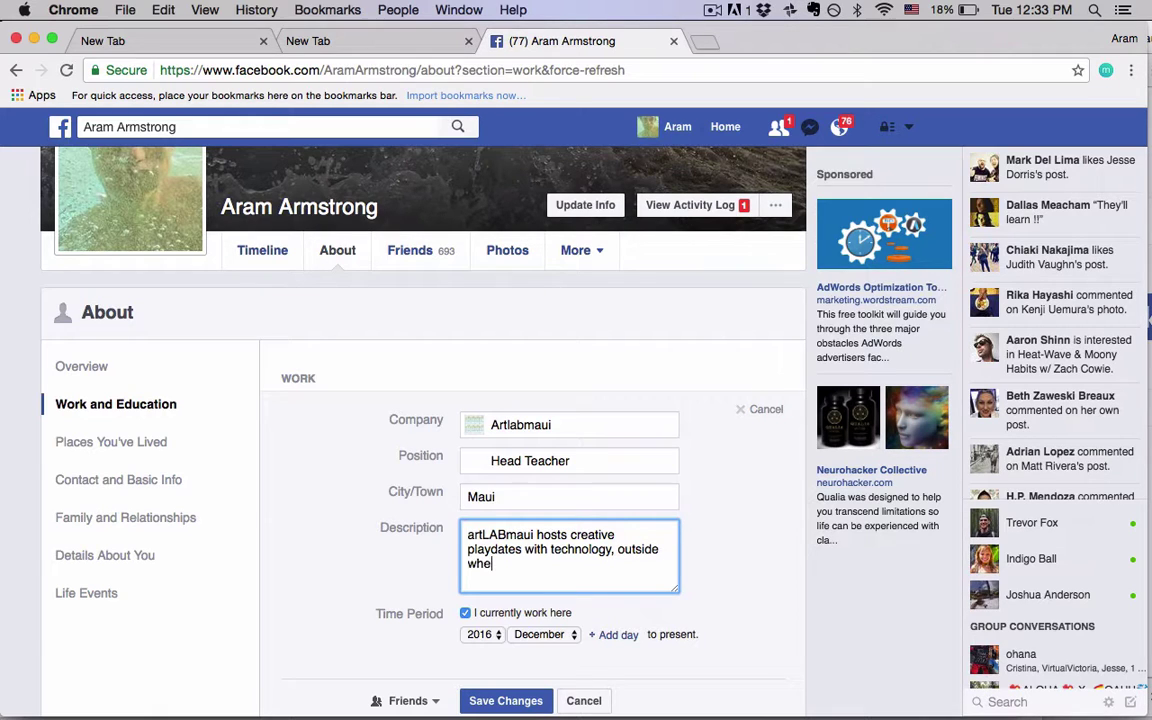
type("never possible.")
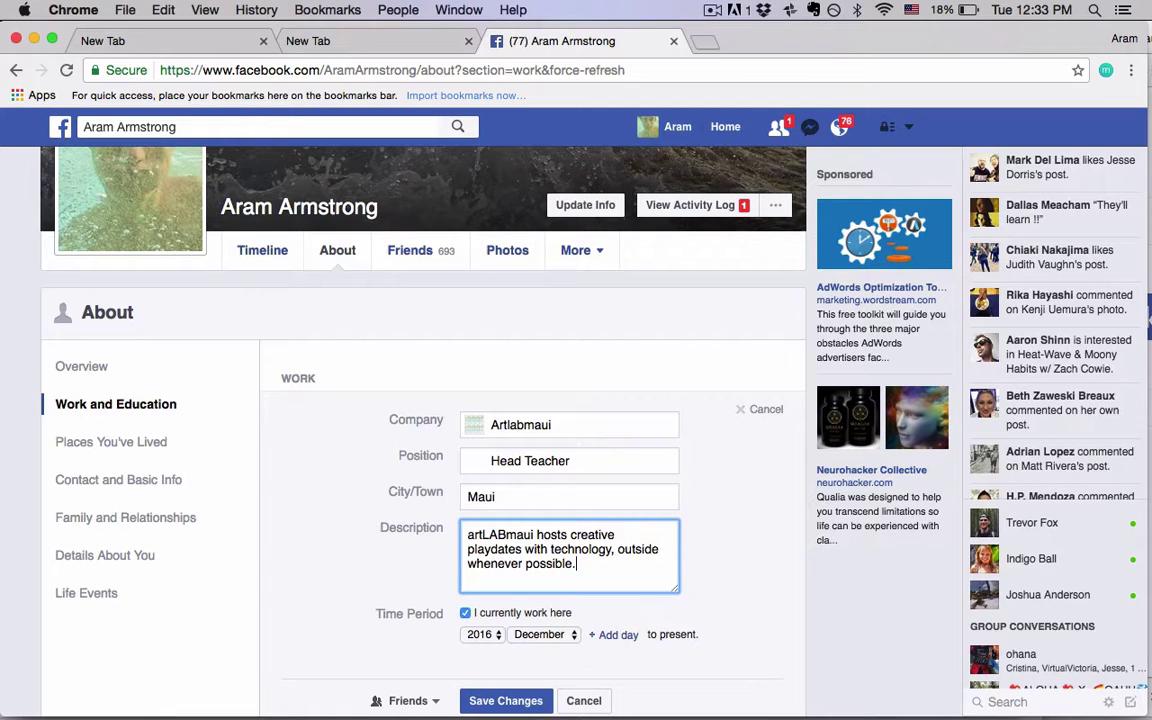
scroll(596, 567, "down", 1)
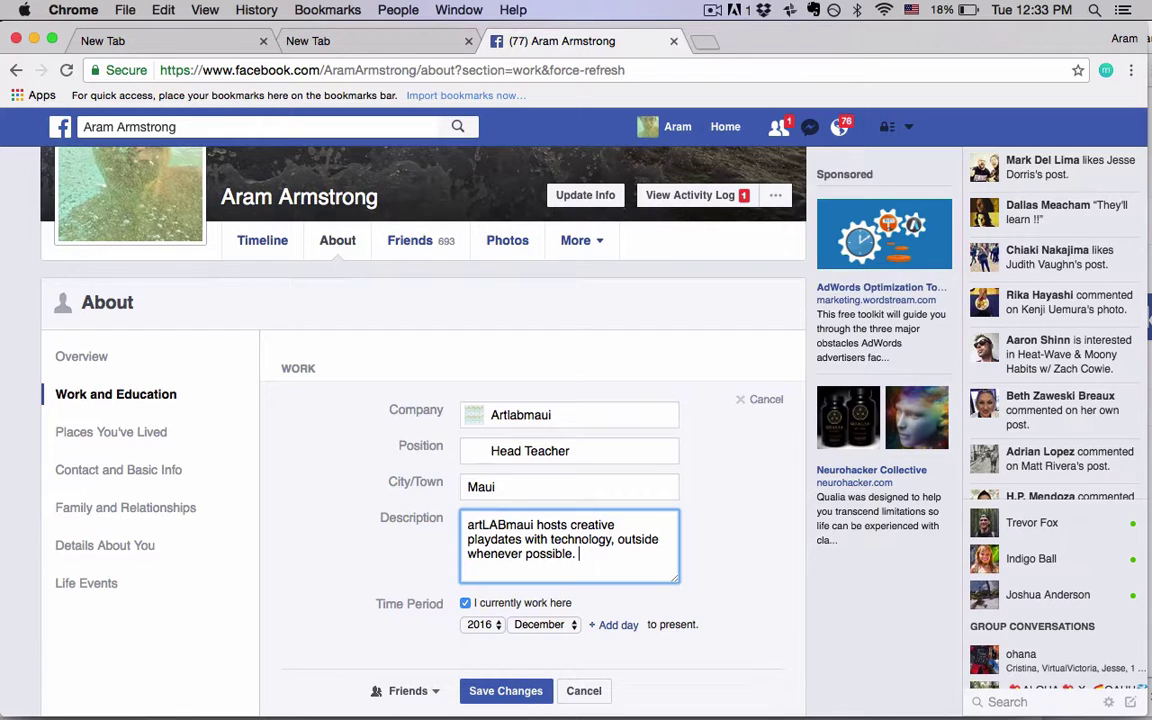
type("Lear")
key("BackSpace")
key("BackSpace")
key("BackSpace")
key("BackSpace")
key("BackSpace")
Save the new Artlabmaui workplace entry
scroll(725, 581, "down", 4)
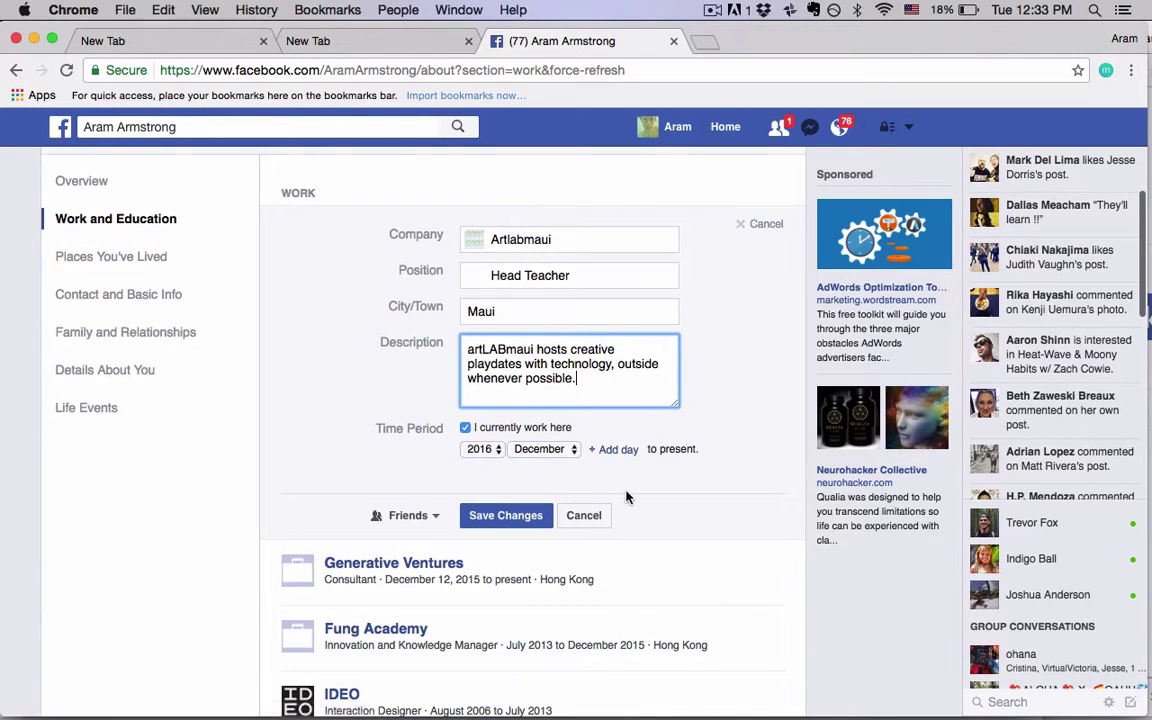
scroll(626, 497, "down", 3)
left_click(525, 402)
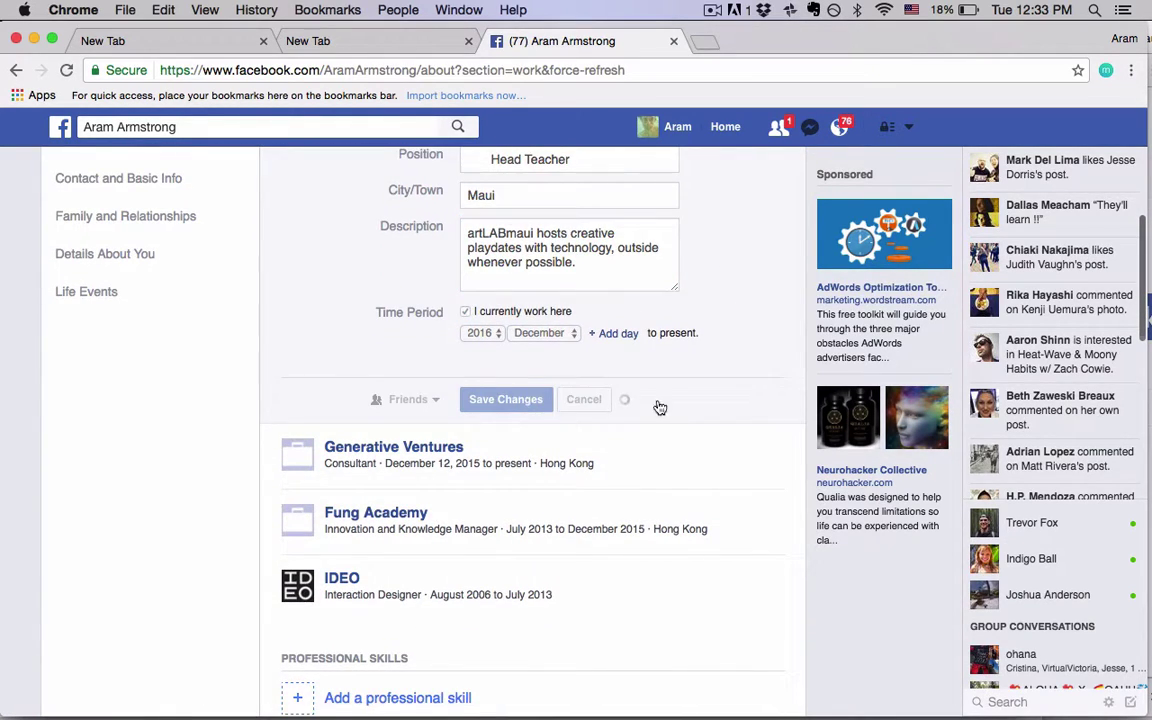
Look through the friends suggested as Artlabmaui coworkers and finish the dialog without selecting anyone
scroll(776, 450, "up", 6)
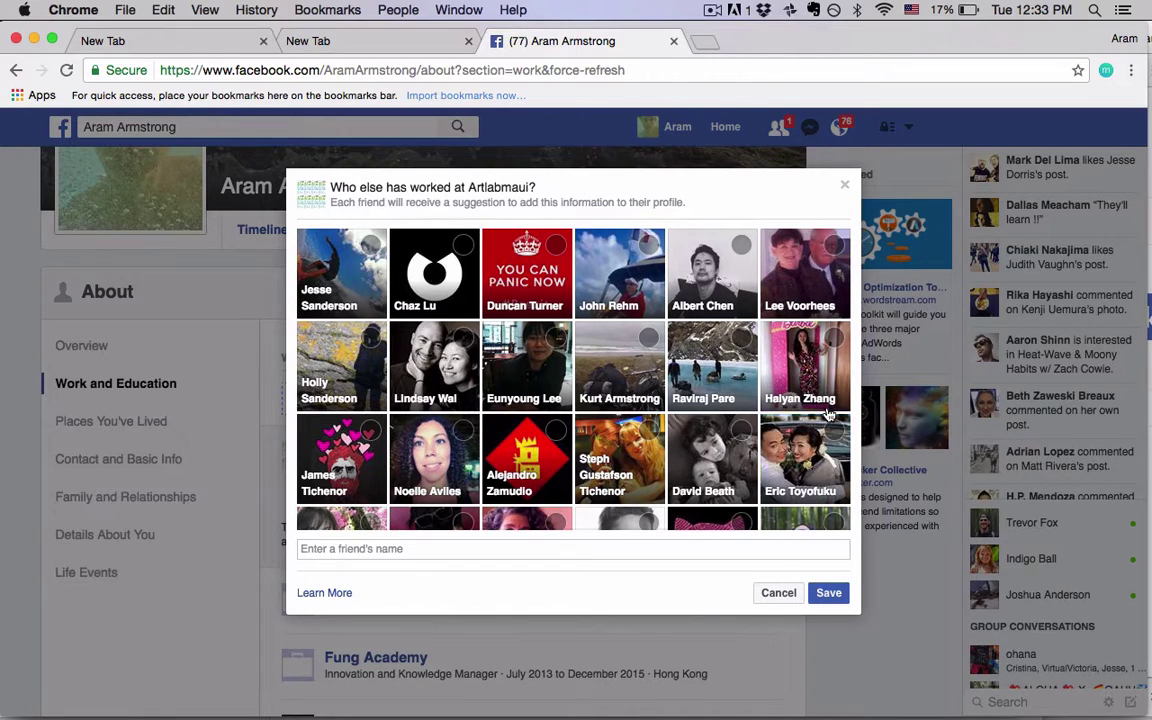
scroll(703, 480, "down", 2)
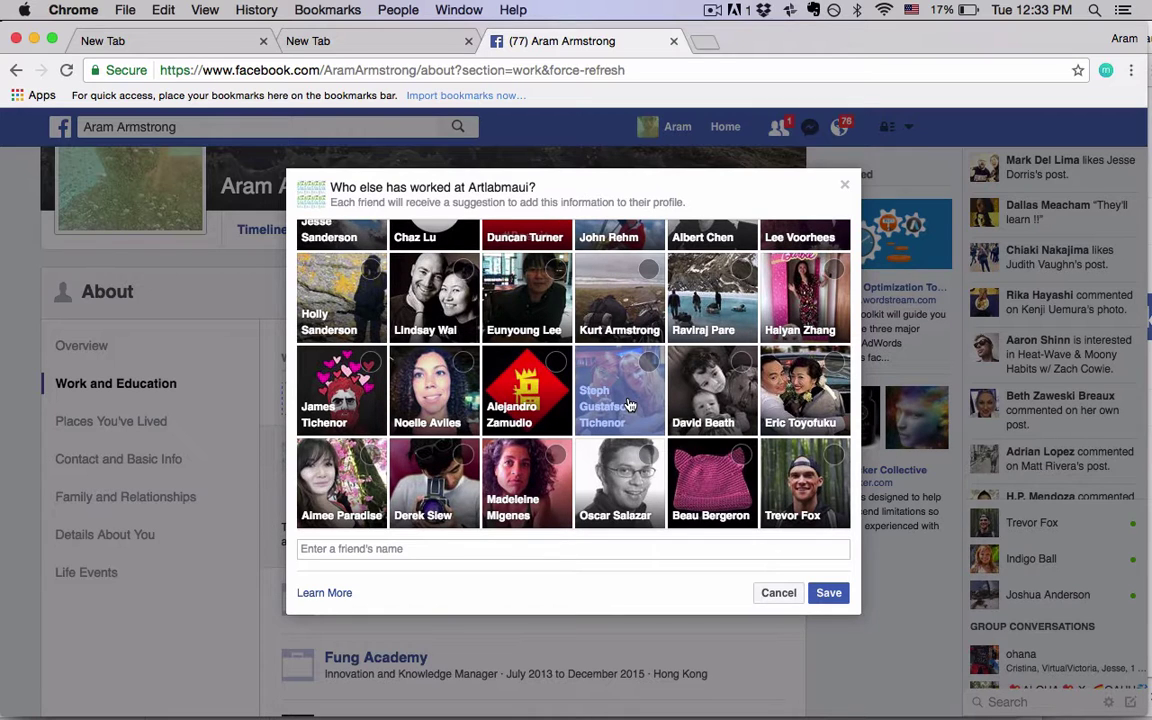
scroll(622, 440, "up", 1)
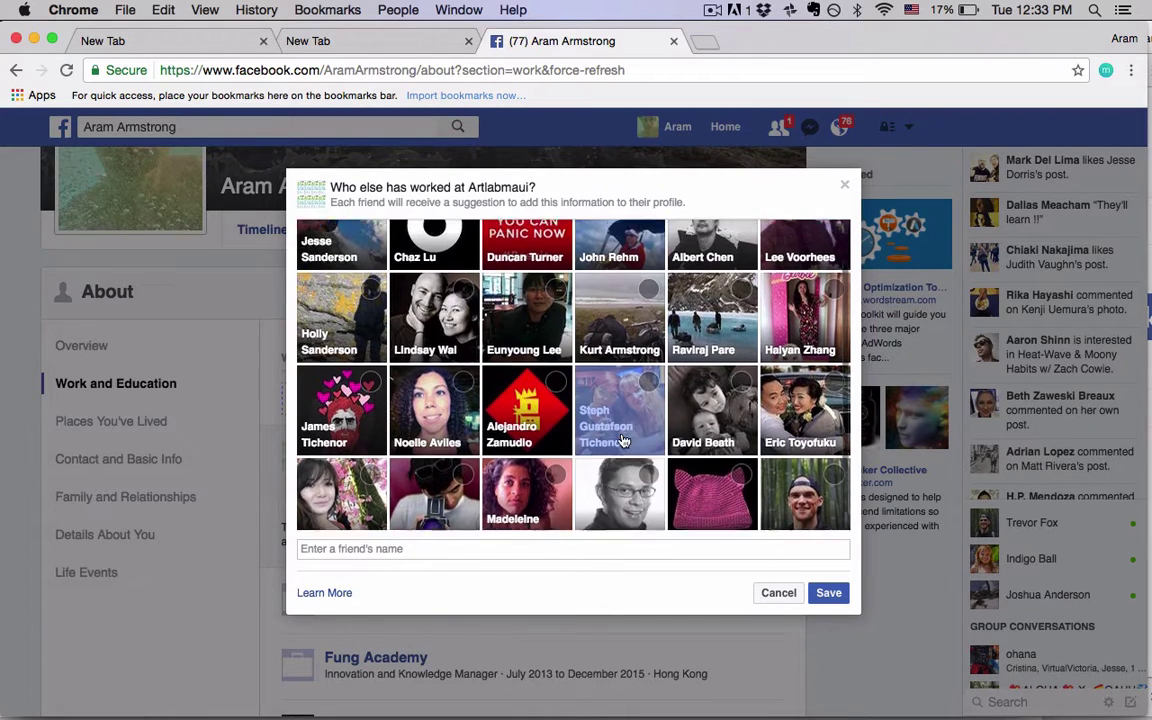
scroll(622, 440, "down", 1)
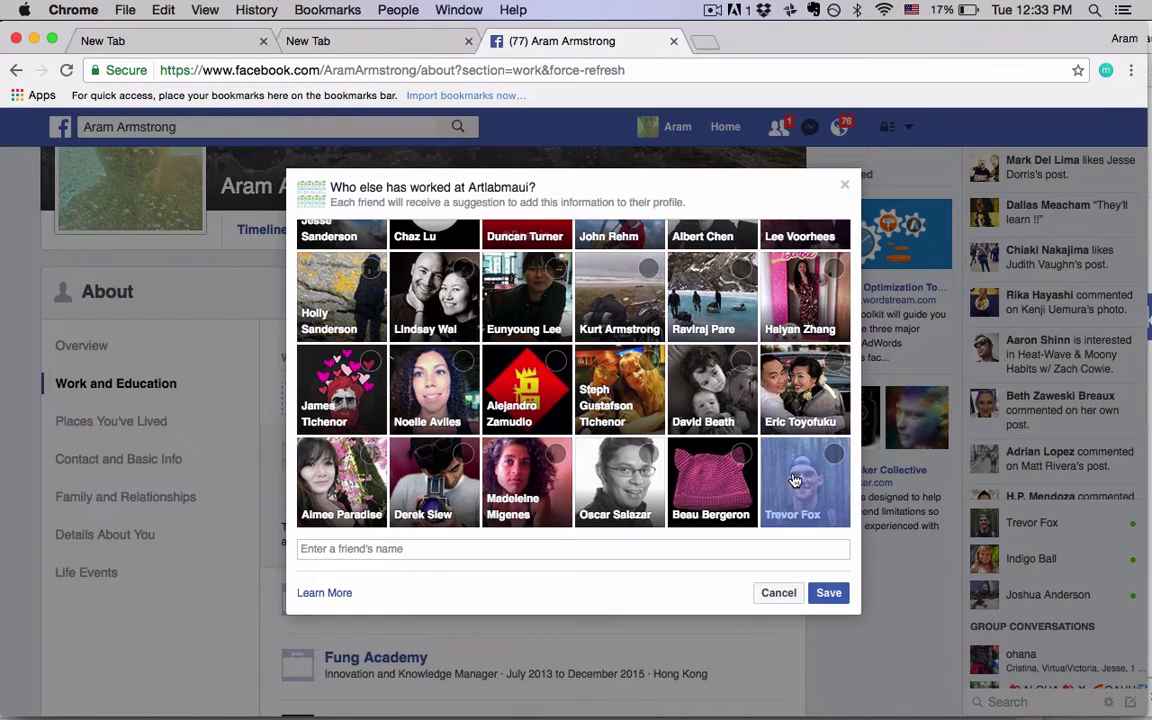
scroll(720, 430, "up", 3)
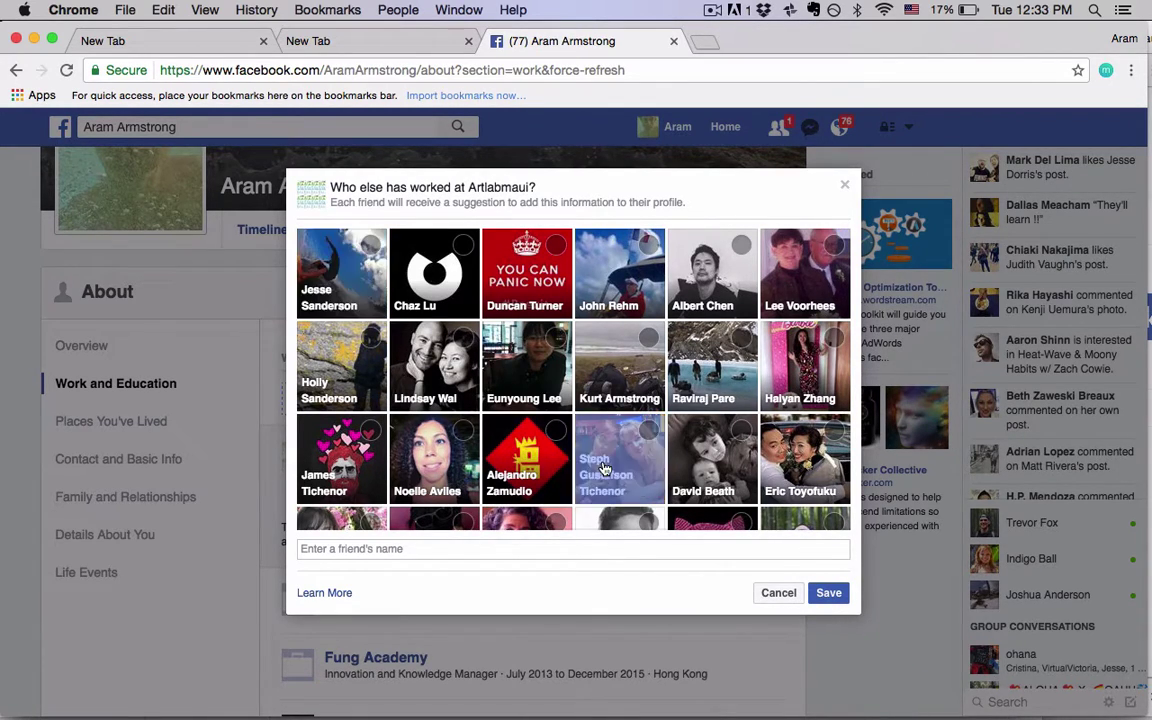
left_click(828, 593)
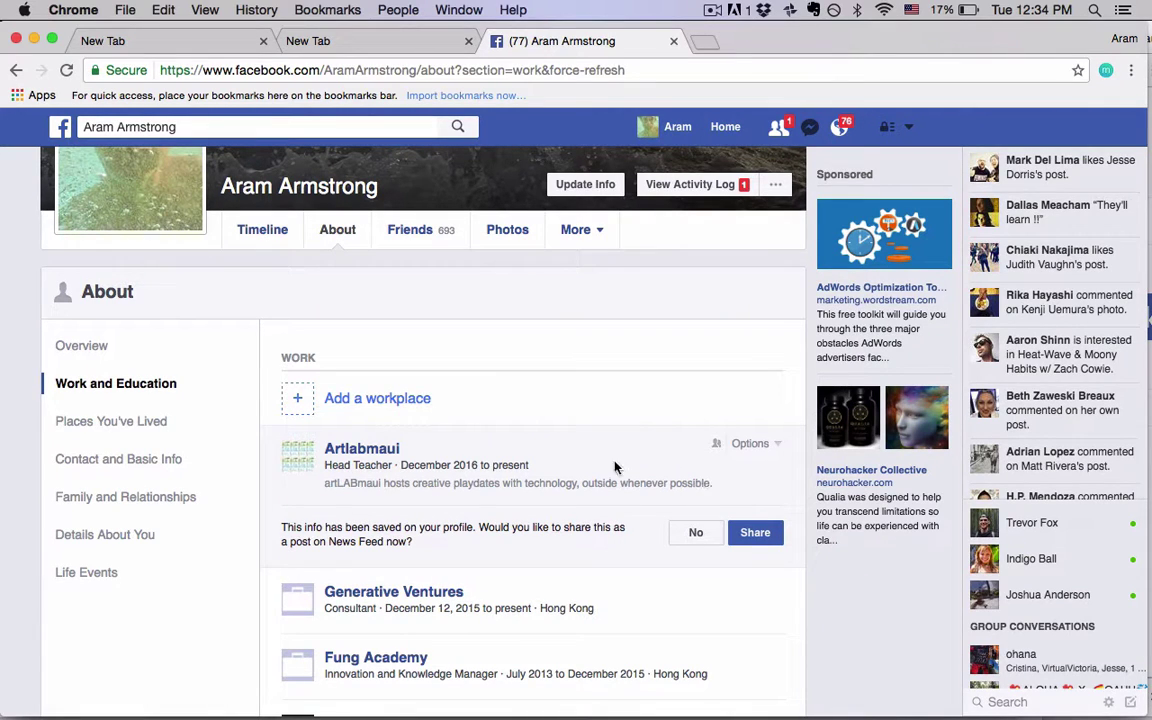
Edit the saved Artlabmaui entry to set the position to Founder, and save the change
left_click(758, 443)
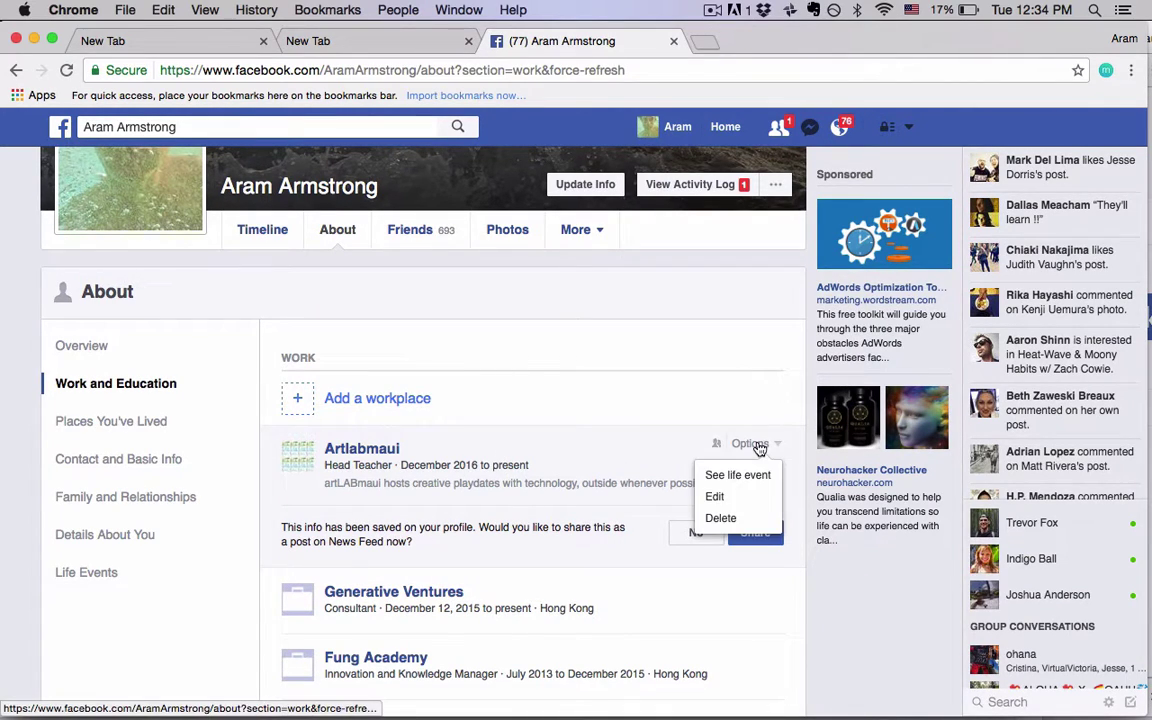
left_click(716, 494)
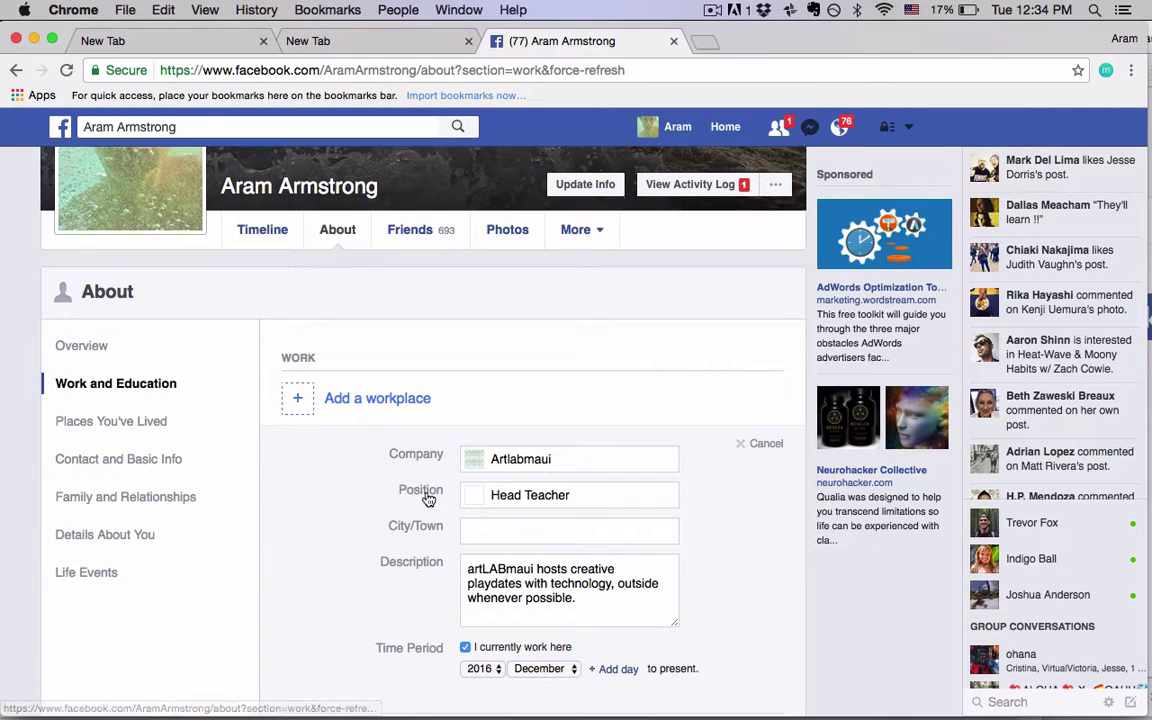
triple_click(514, 493)
type("Founder")
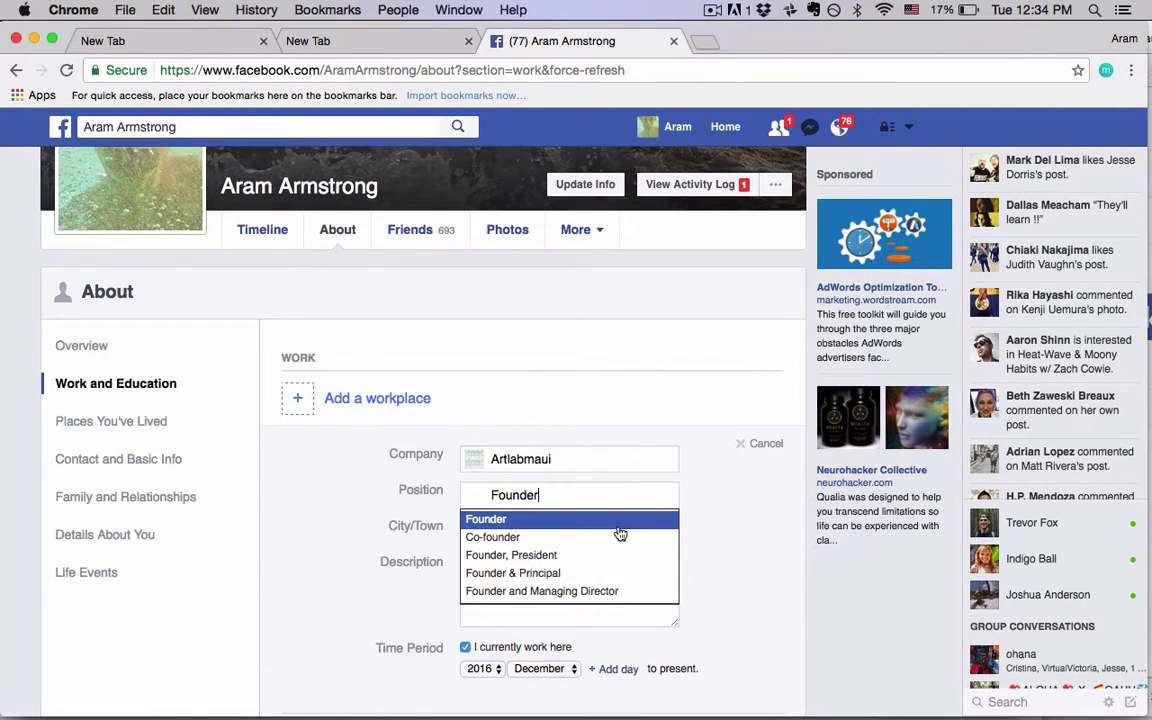
left_click(717, 545)
scroll(717, 545, "down", 3)
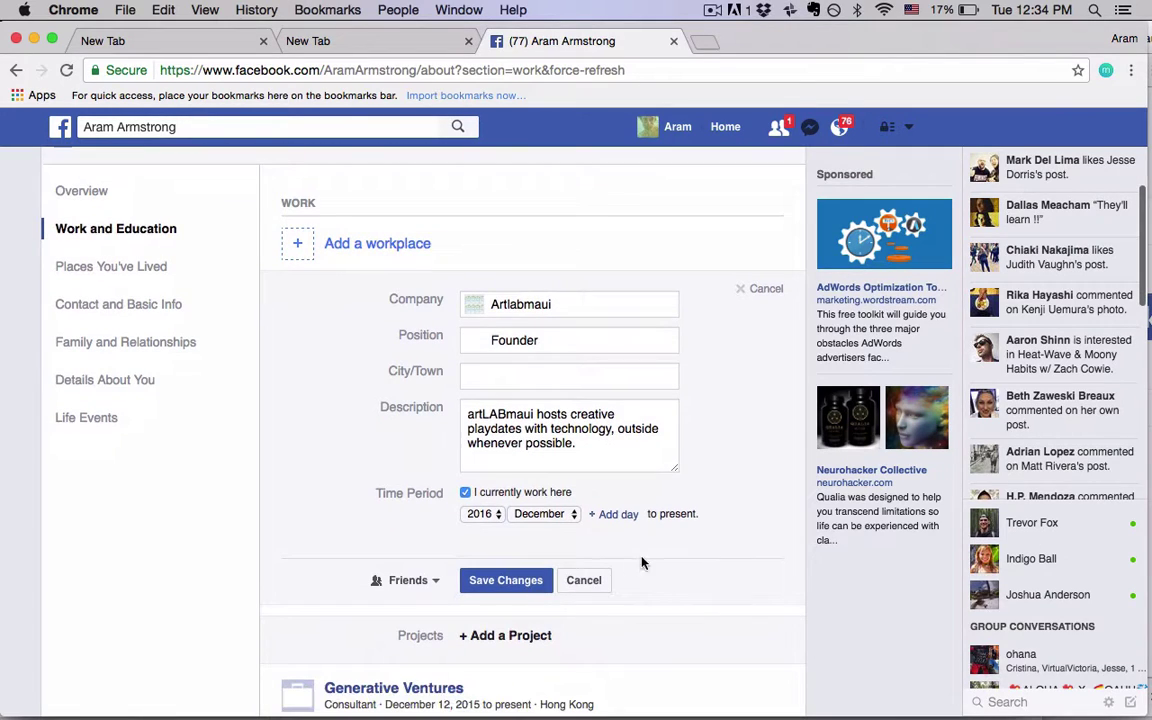
left_click(527, 581)
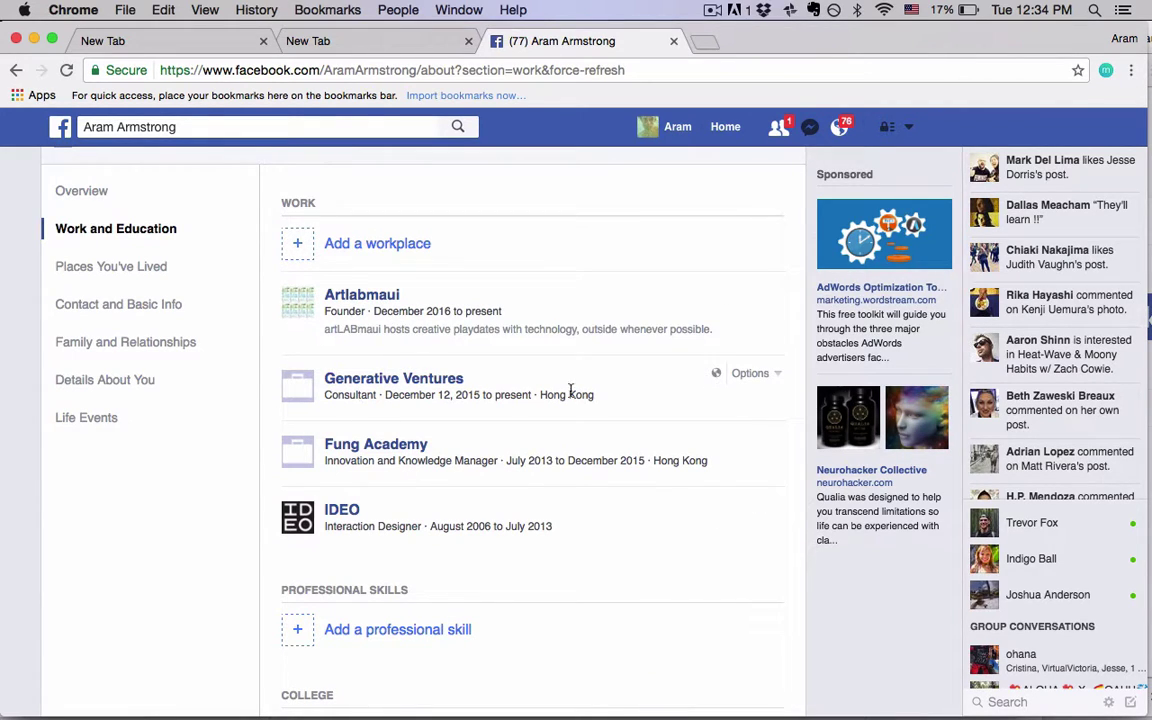
Set the position of the Generative Ventures entry to Founder, save it and dismiss the coworker suggestions
left_click(752, 374)
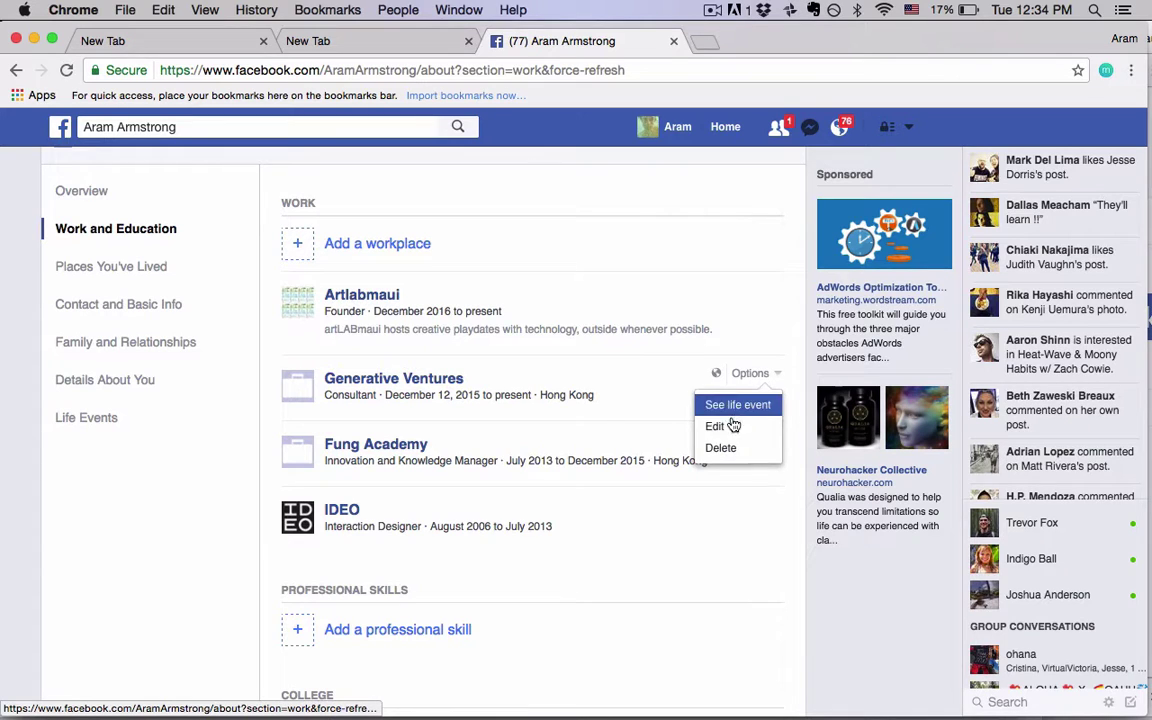
left_click(733, 425)
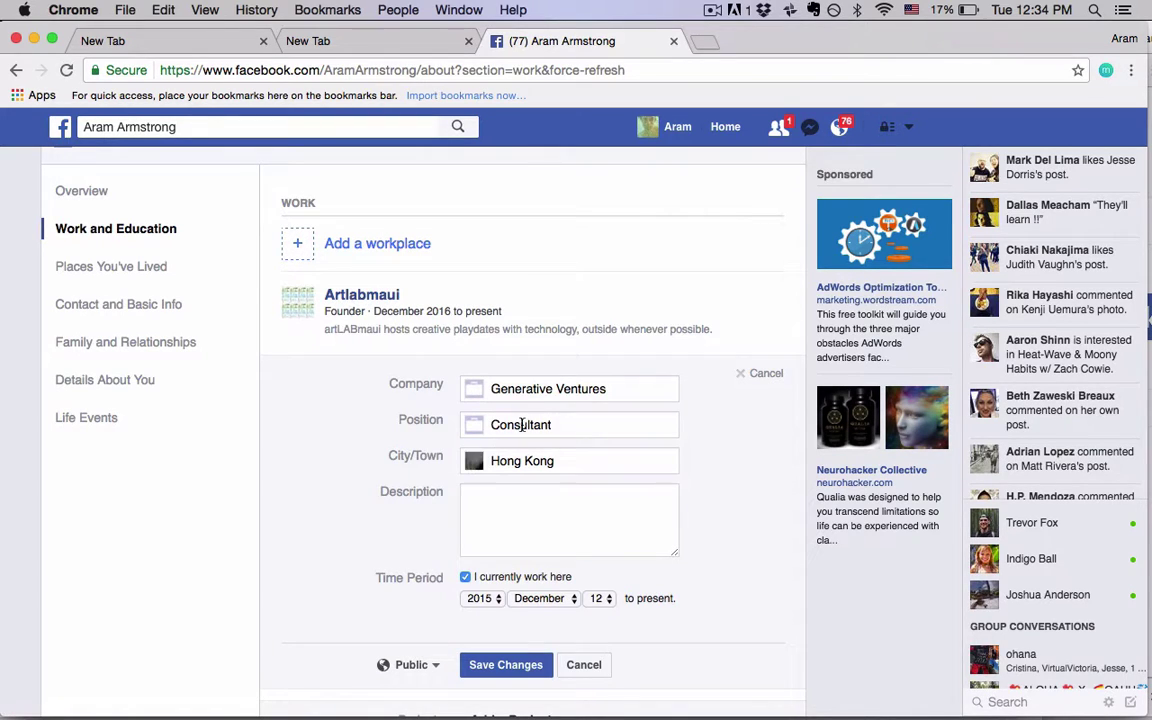
double_click(521, 425)
type("Founder")
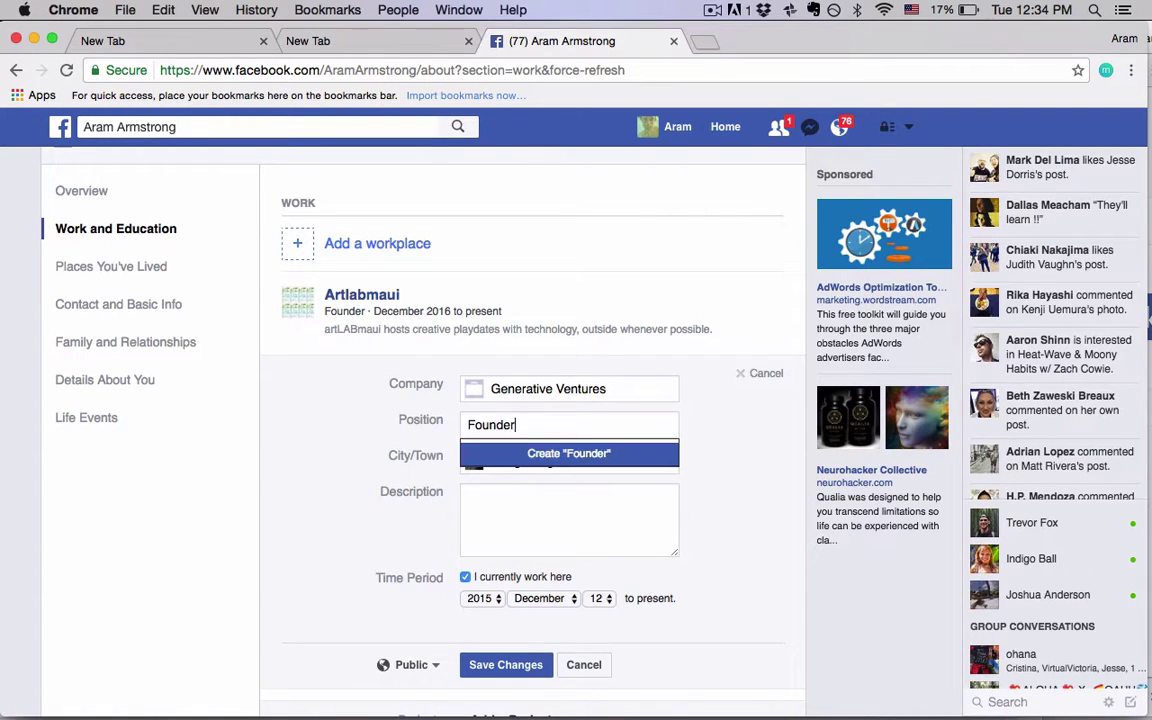
left_click(521, 664)
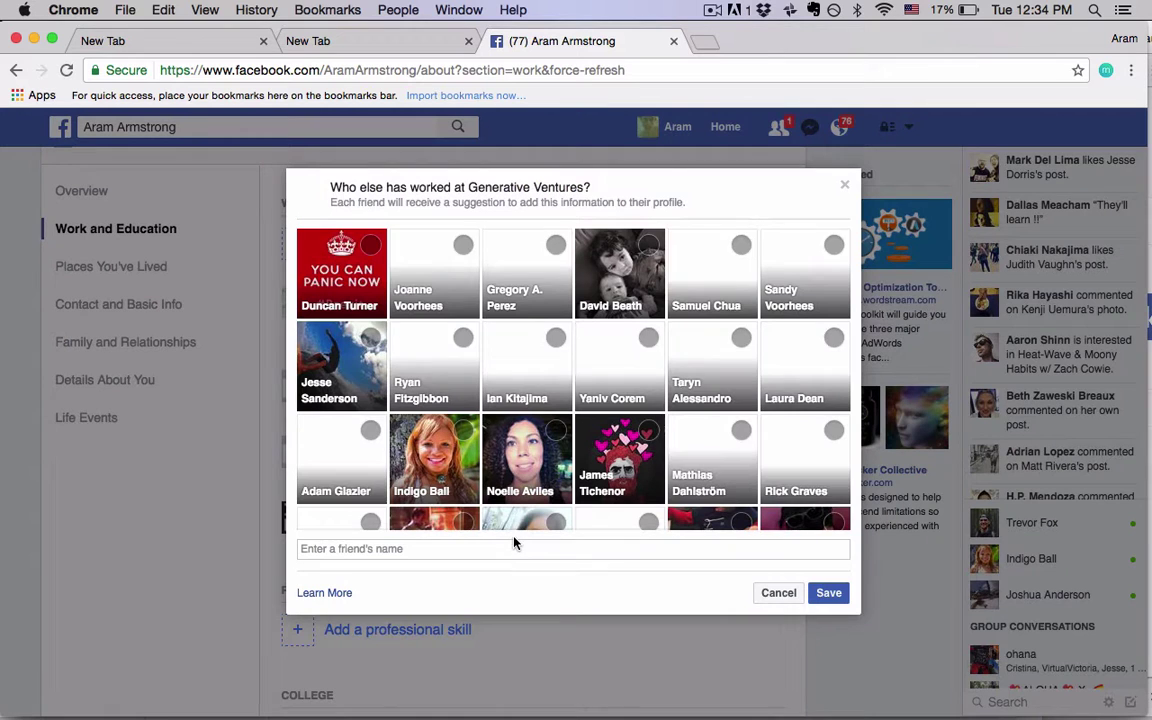
left_click(778, 592)
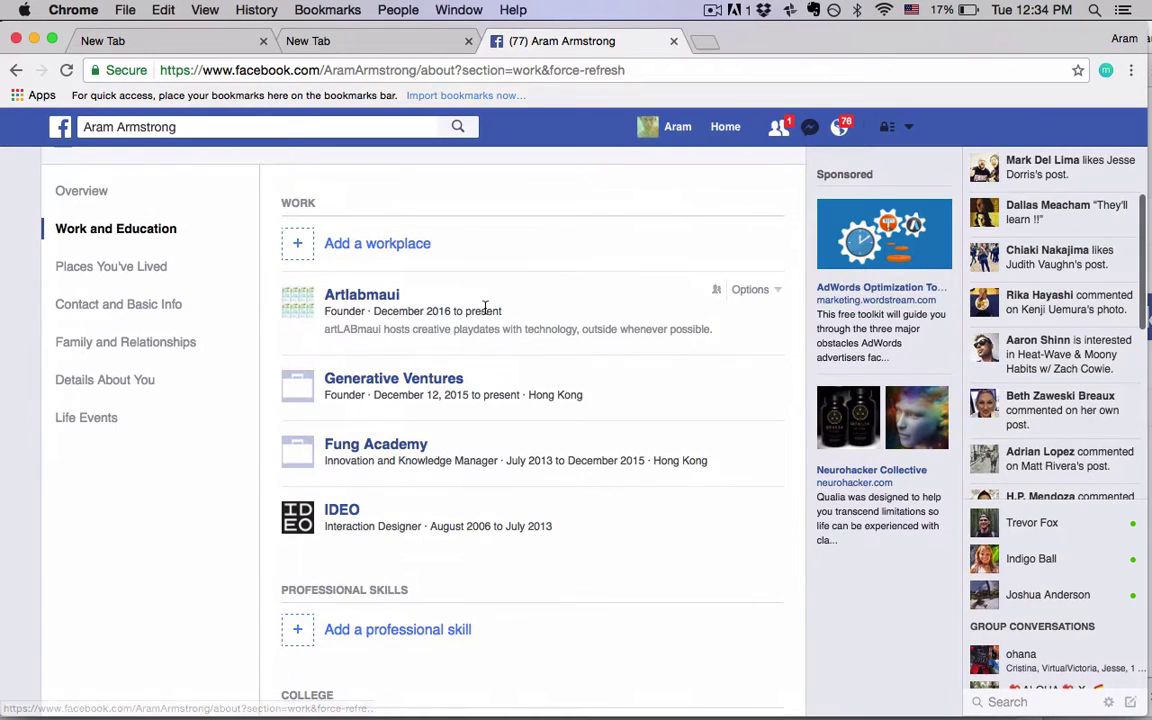
Set the position of the Artlabmaui entry to Teacher and save the change
left_click(750, 290)
left_click(720, 342)
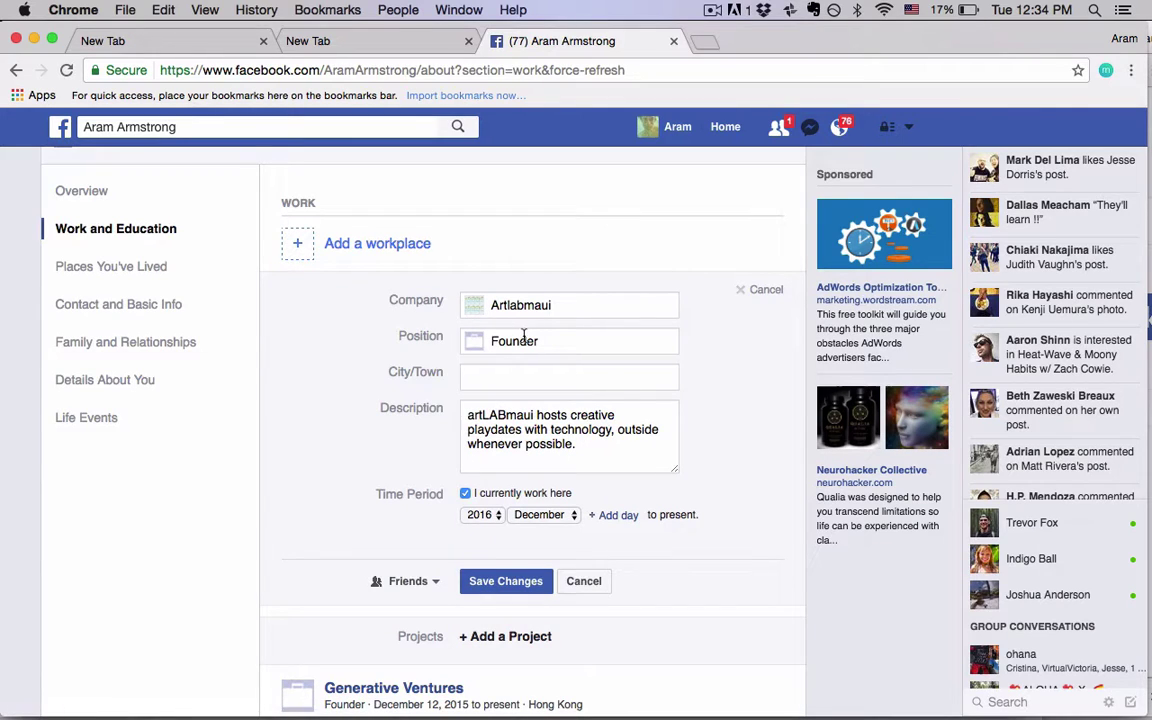
double_click(518, 338)
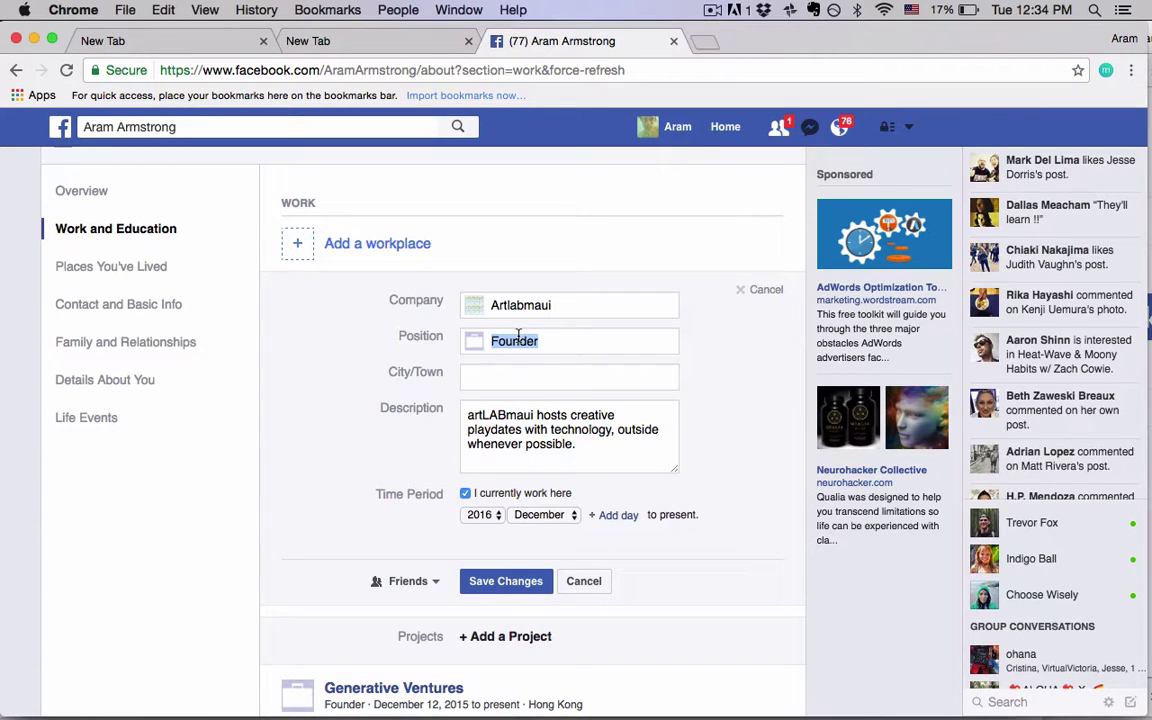
type("Teacher")
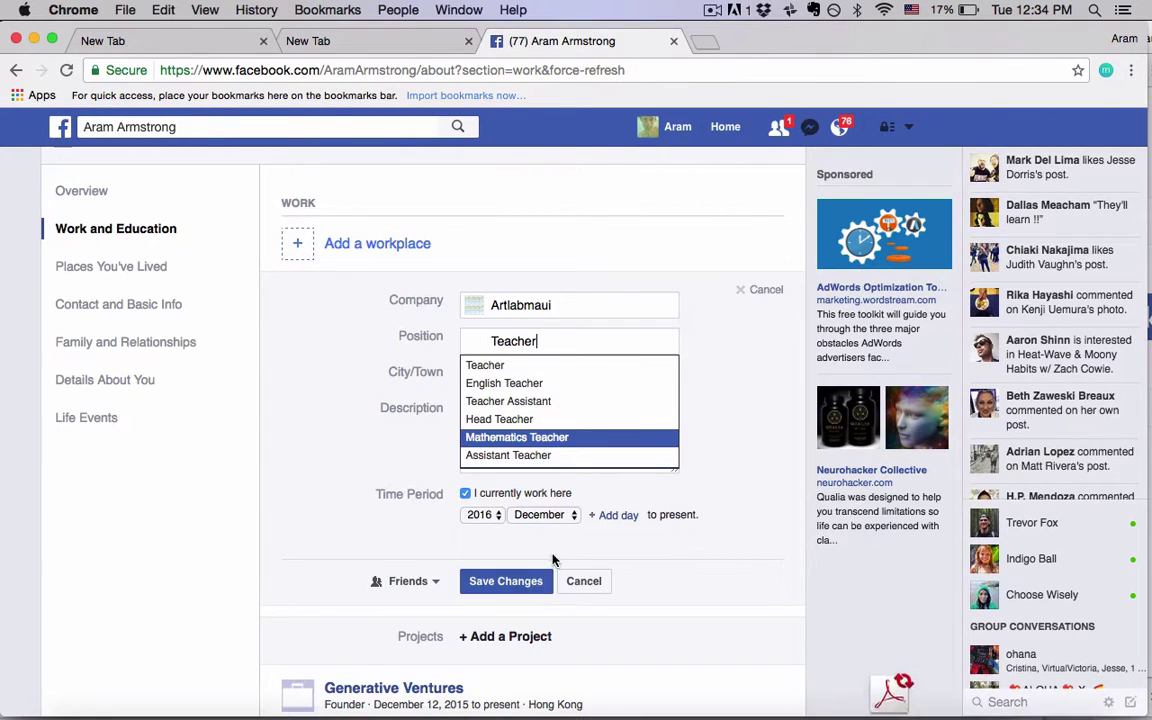
left_click(762, 481)
left_click(525, 585)
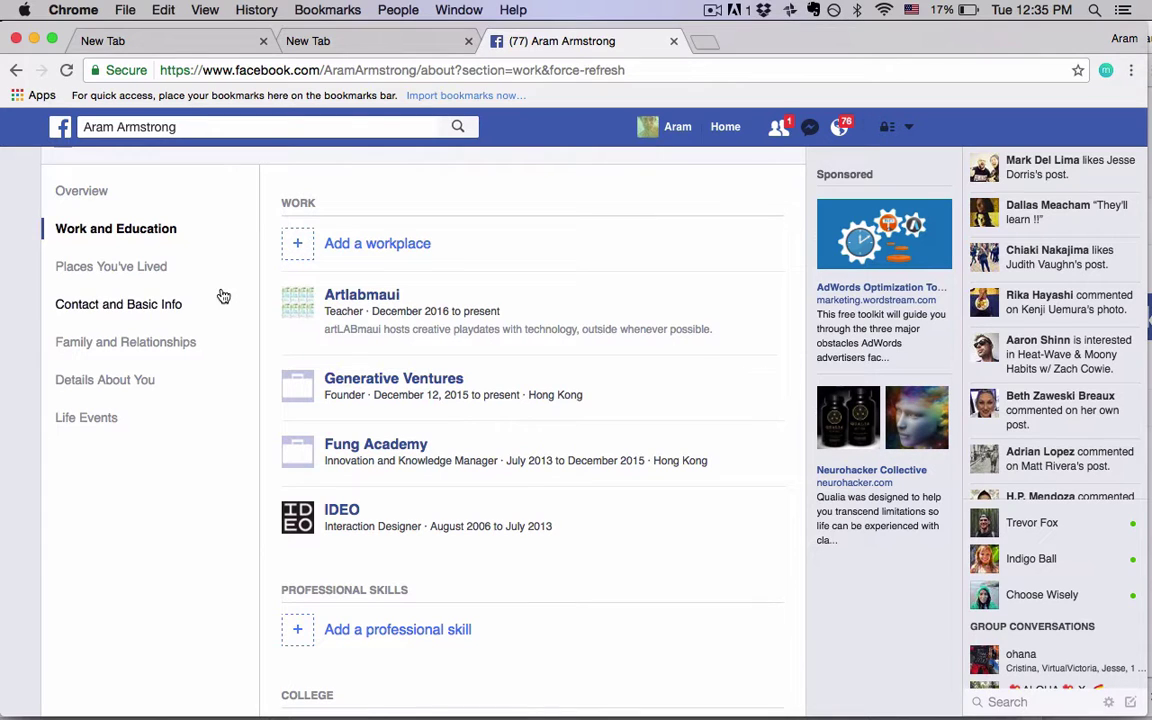
Open the profile's About overview and check the updated work summary
left_click(99, 200)
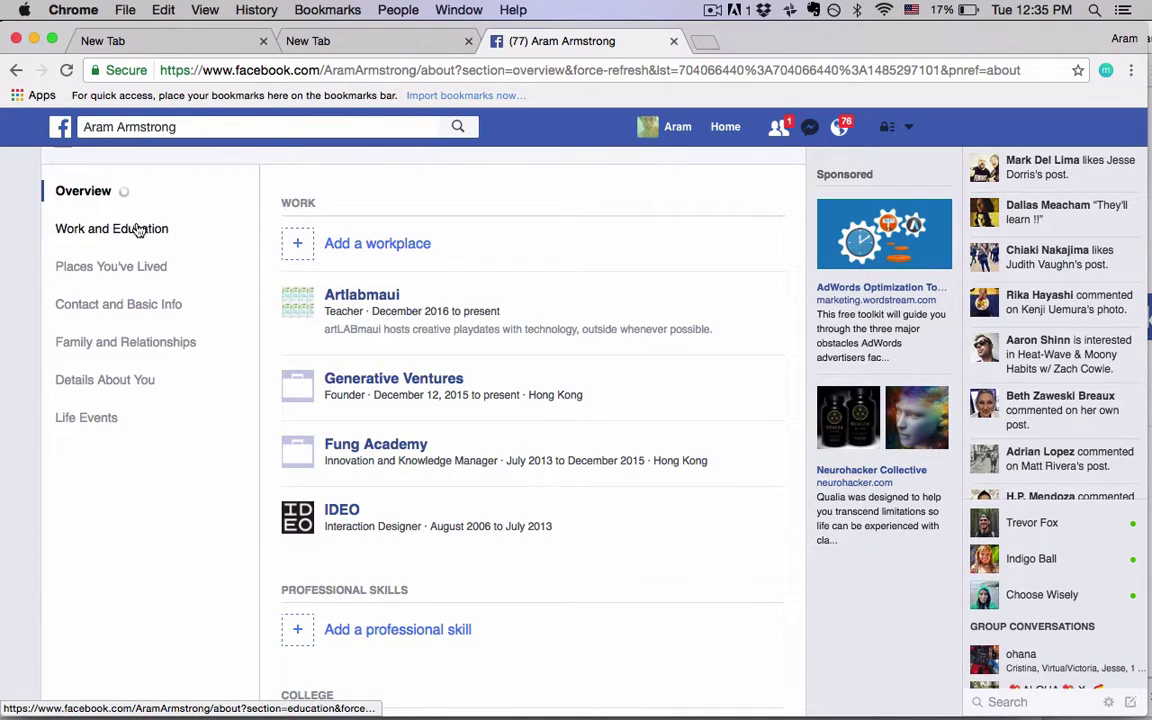
scroll(331, 333, "up", 5)
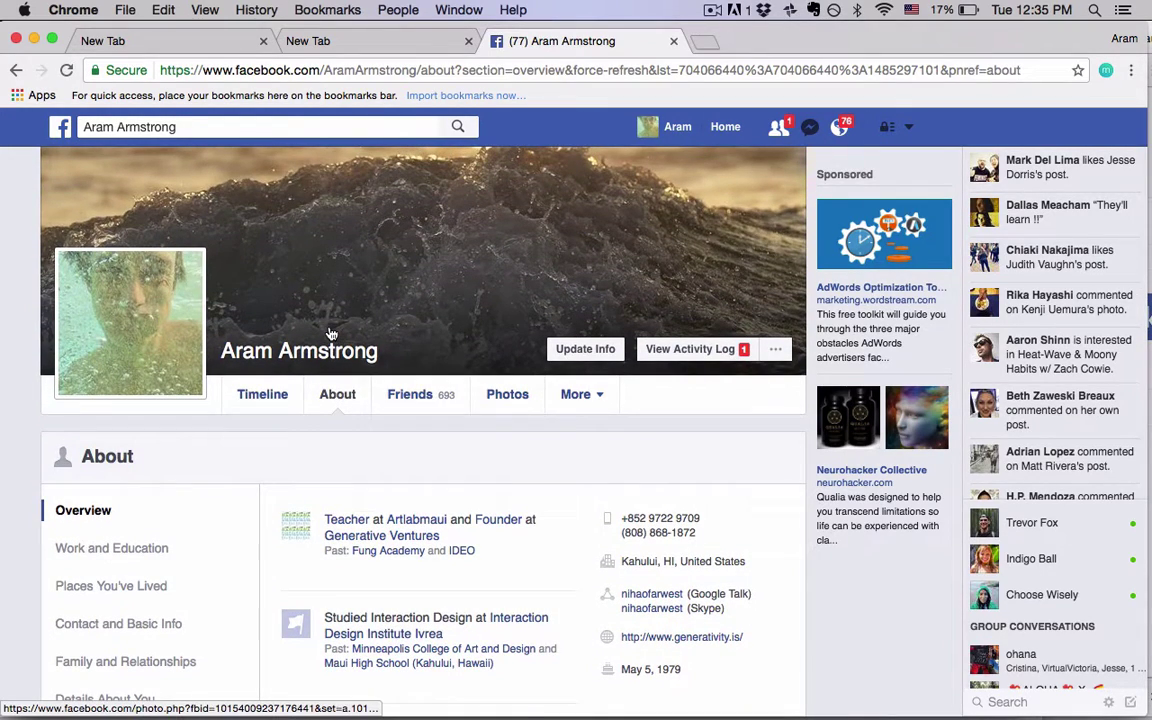
scroll(331, 333, "down", 2)
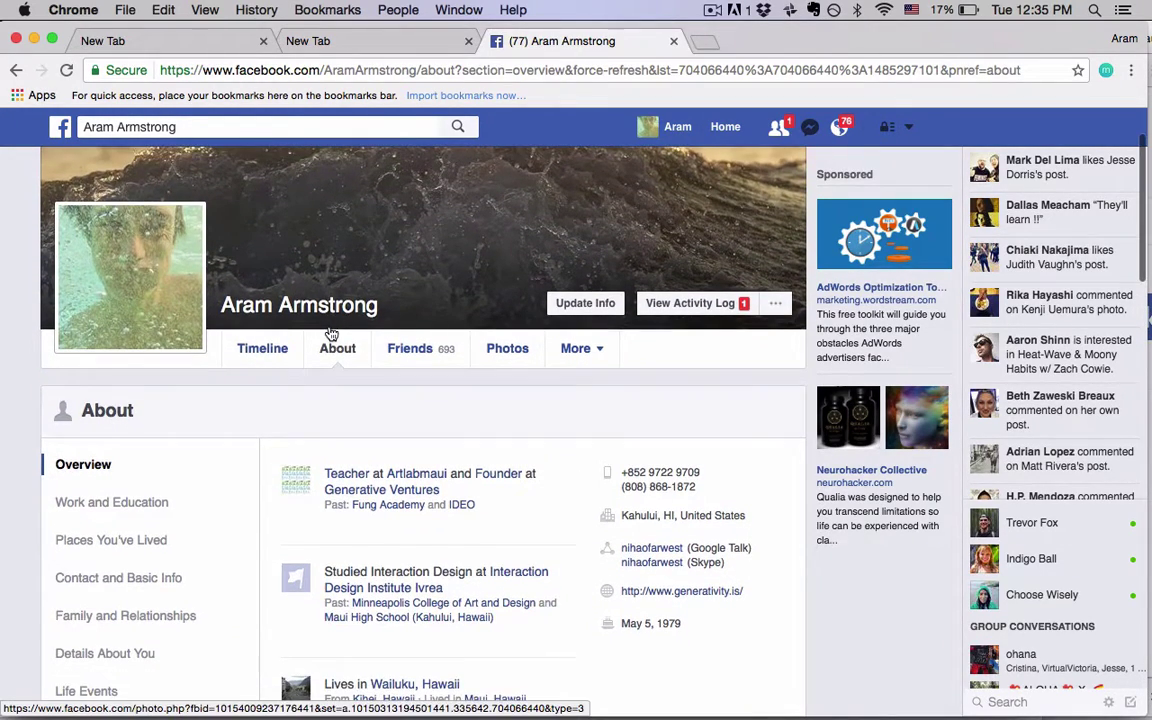
Open the Artlabmaui work entry for editing, try artLABmaui as its company, and clear the company again
scroll(331, 333, "down", 1)
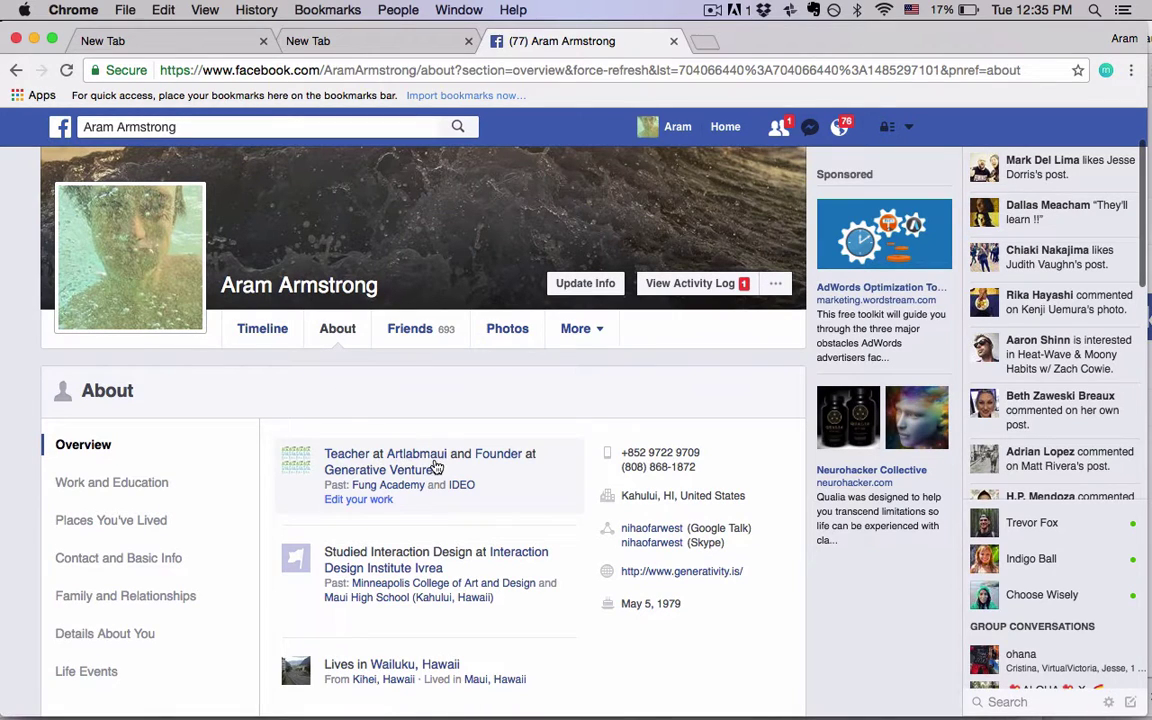
left_click(372, 499)
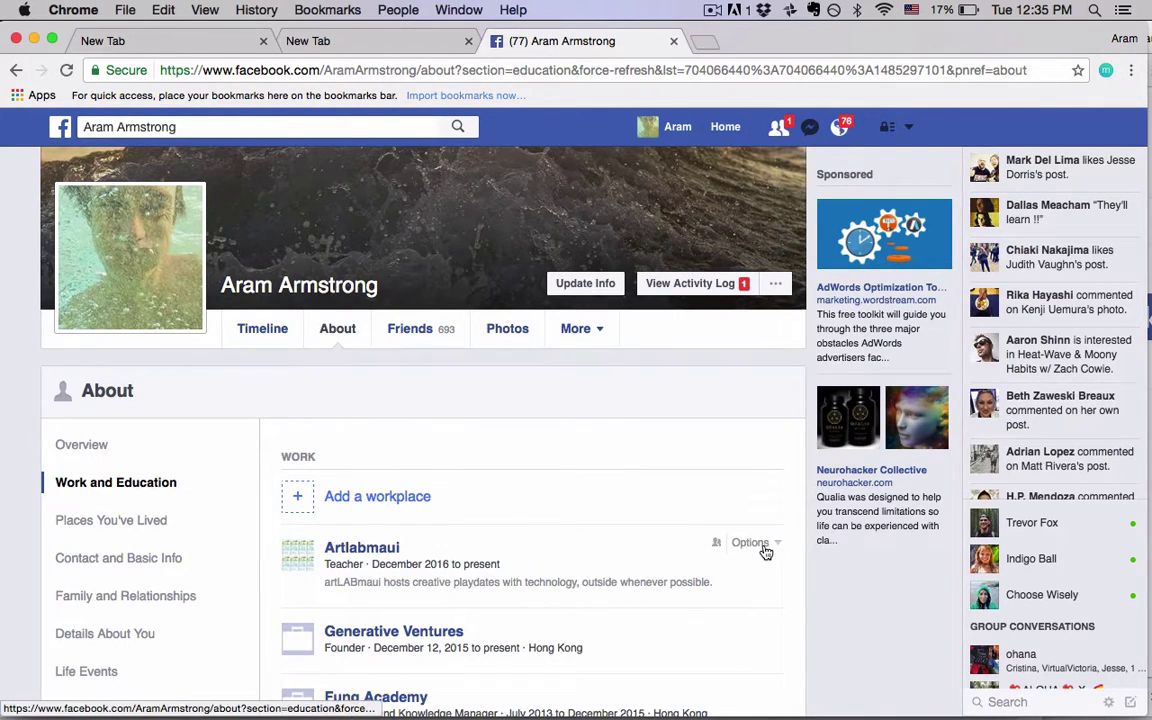
left_click(760, 545)
left_click(734, 600)
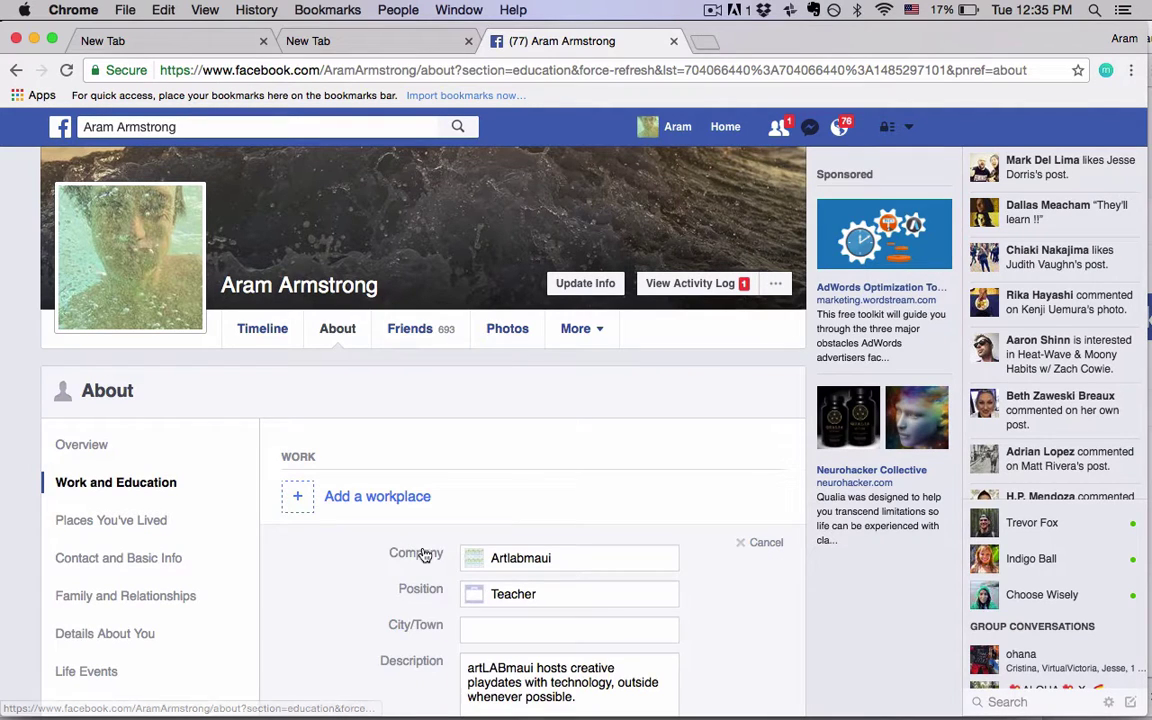
type("ar")
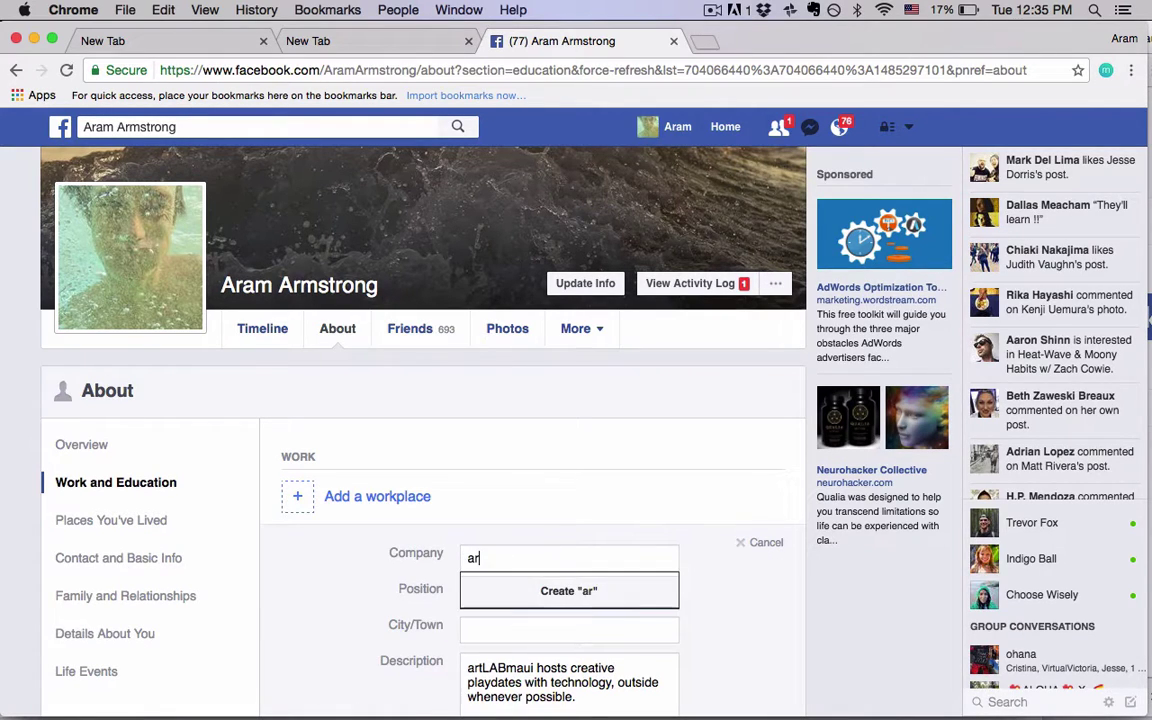
type("tLABmaui")
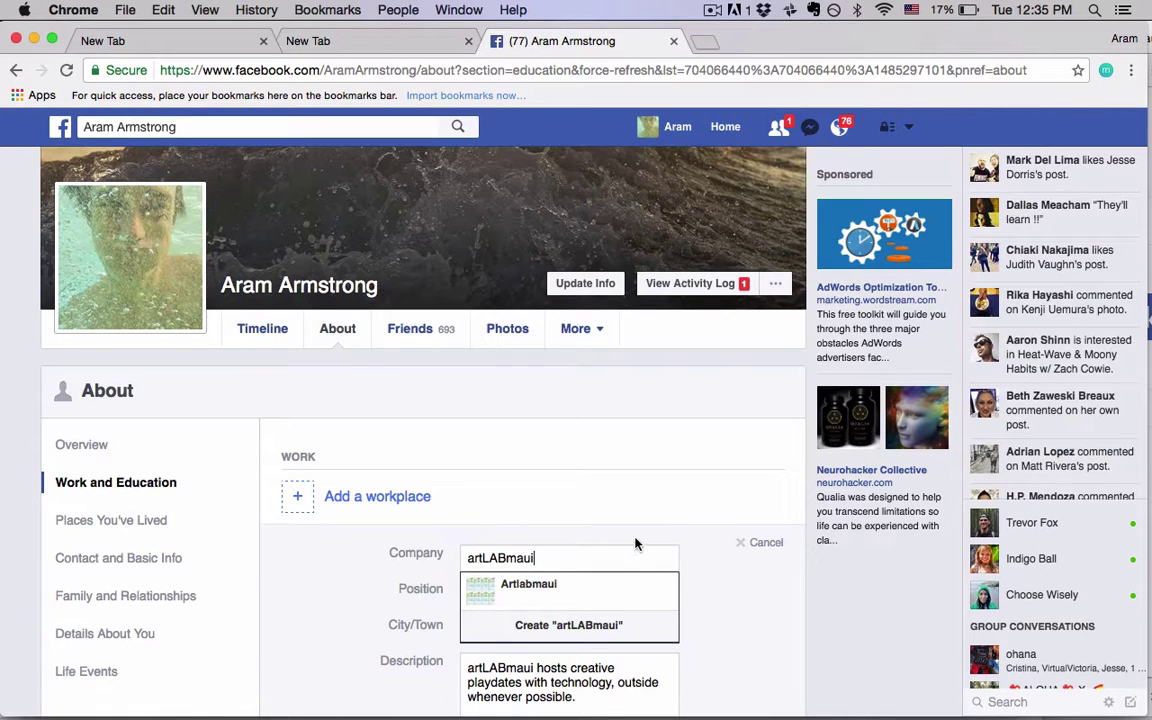
key("alt+BackSpace")
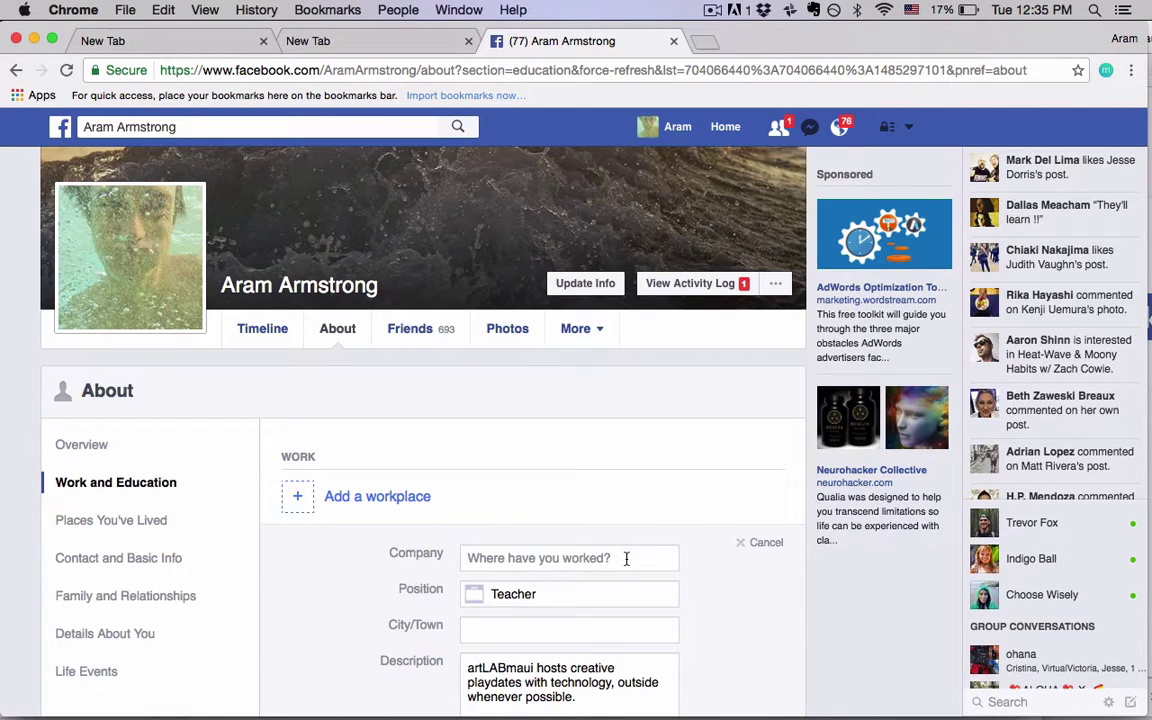
left_click(630, 557)
left_click(638, 512)
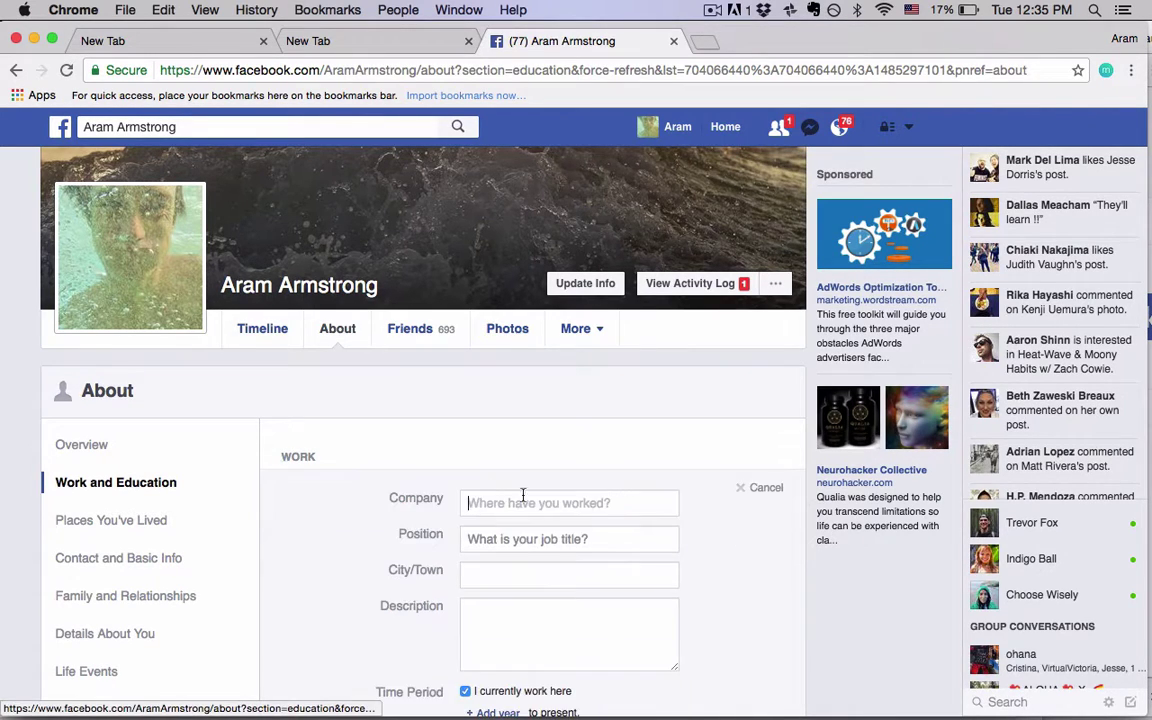
scroll(481, 486, "down", 2)
left_click(750, 372)
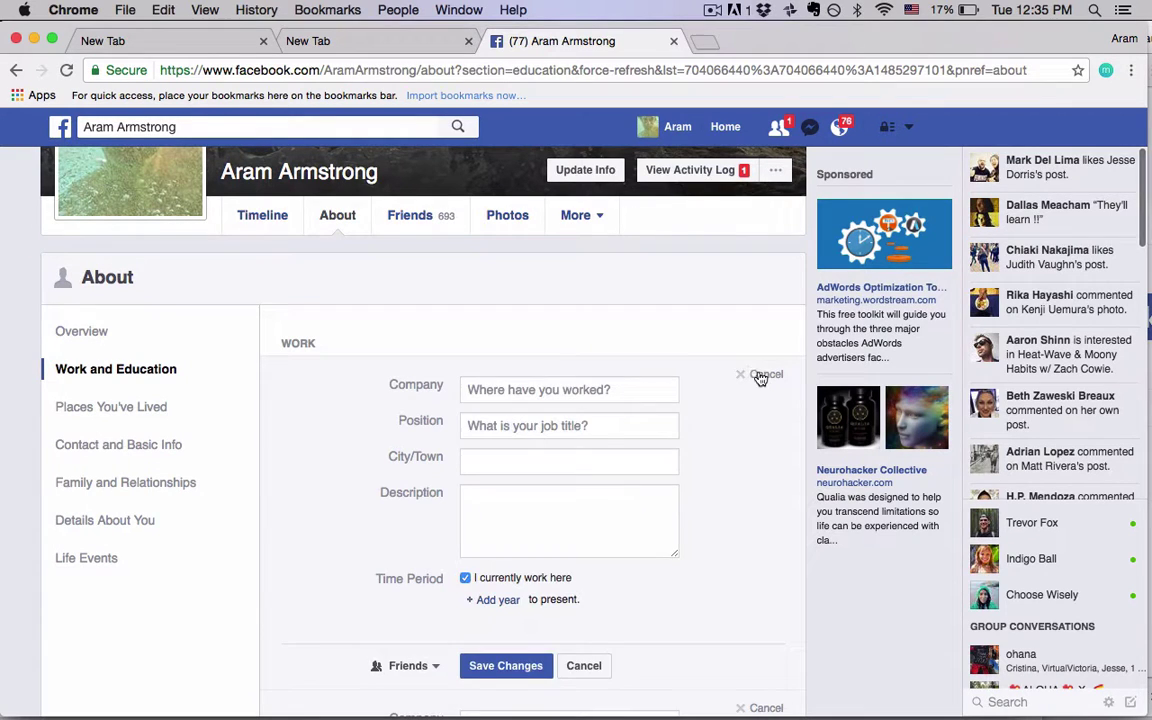
left_click(761, 378)
Set the company of the Teacher work entry to Artlabmaui and save the changes
scroll(730, 406, "down", 3)
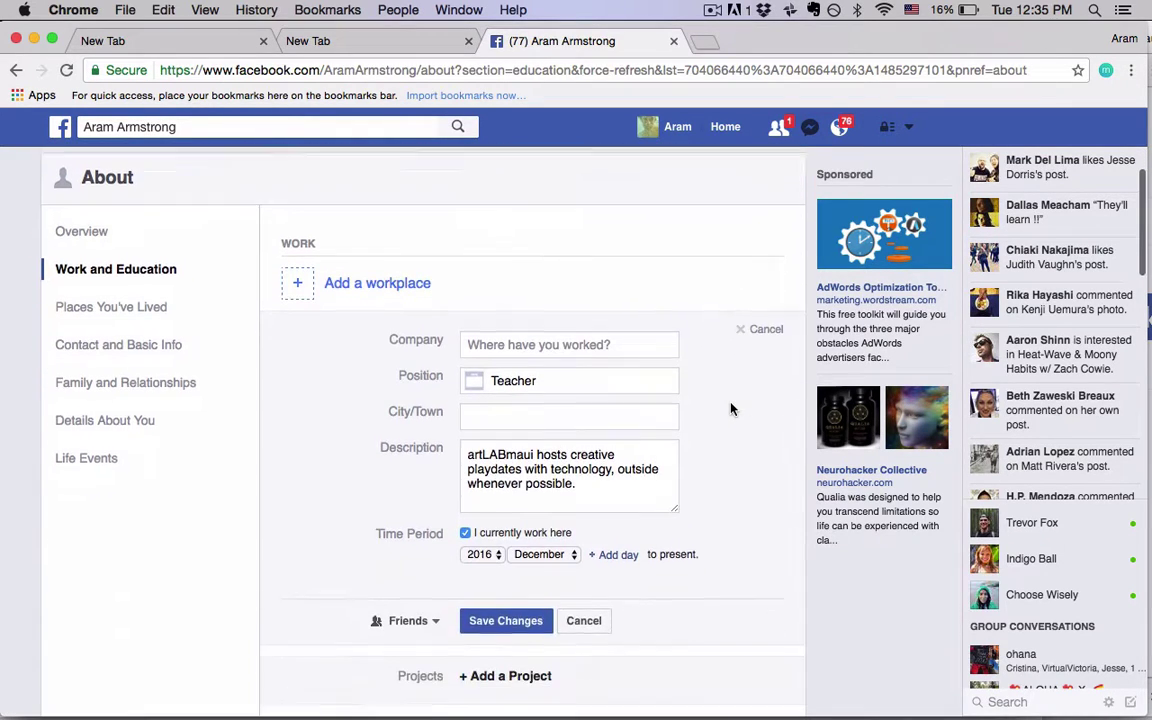
scroll(668, 357, "down", 1)
scroll(668, 357, "up", 3)
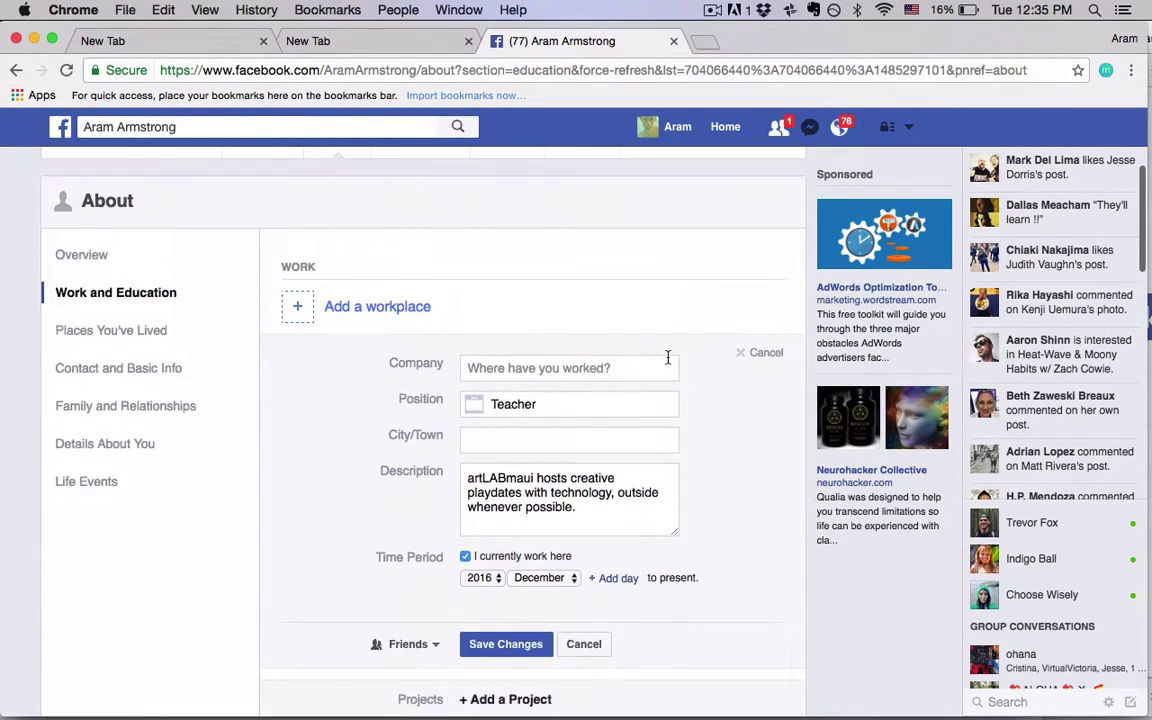
left_click(658, 362)
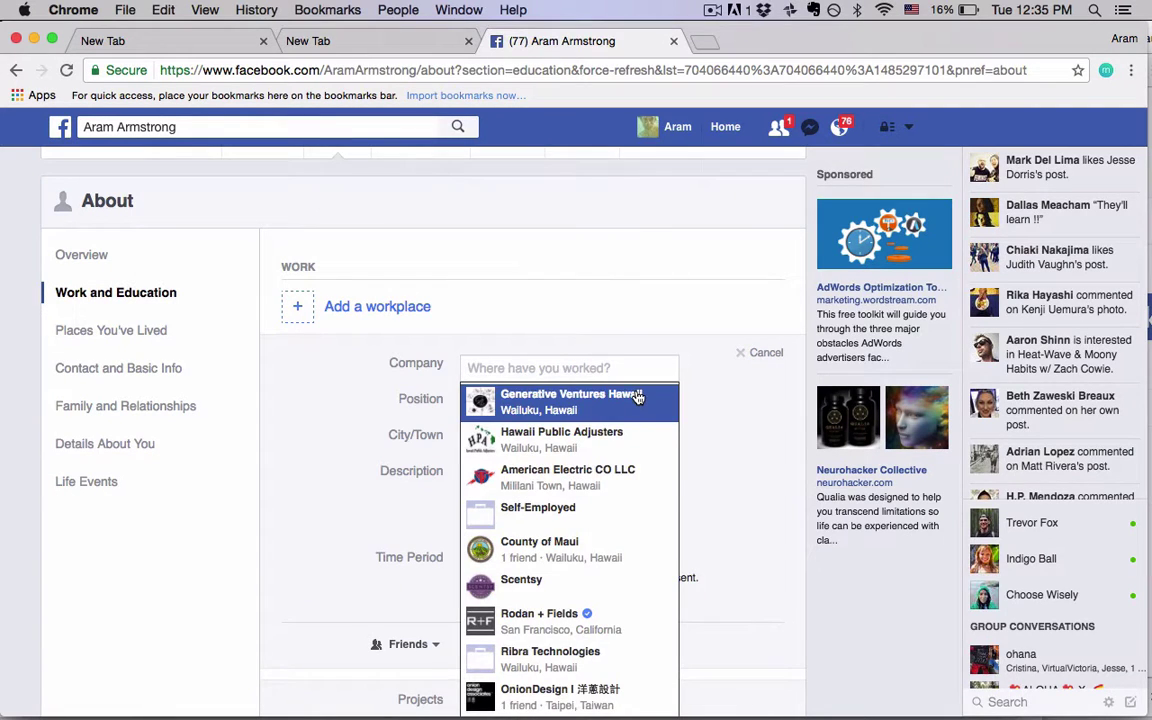
type("artlab")
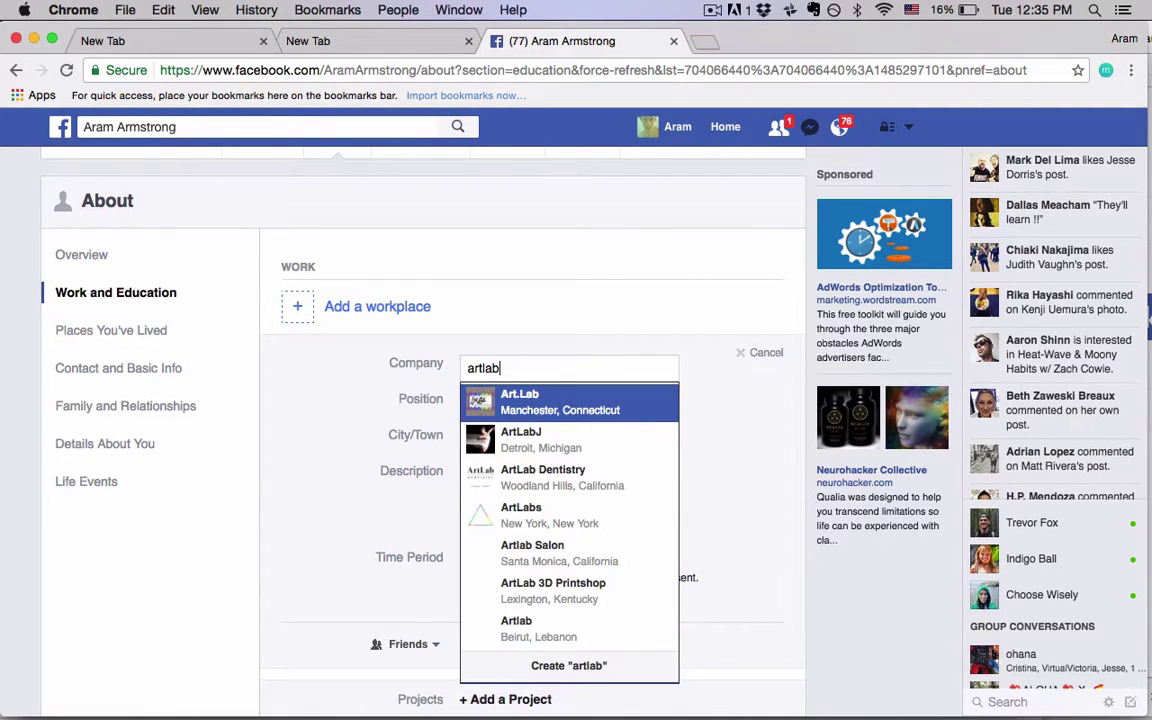
type("m")
key("Return")
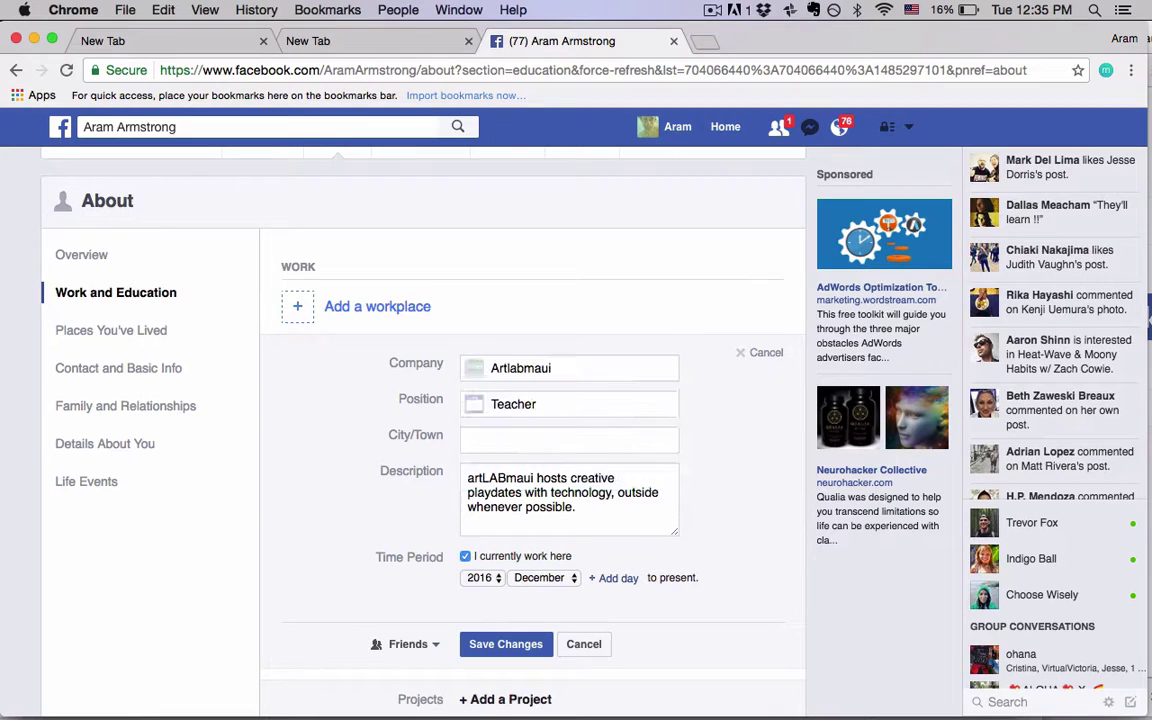
scroll(751, 452, "down", 2)
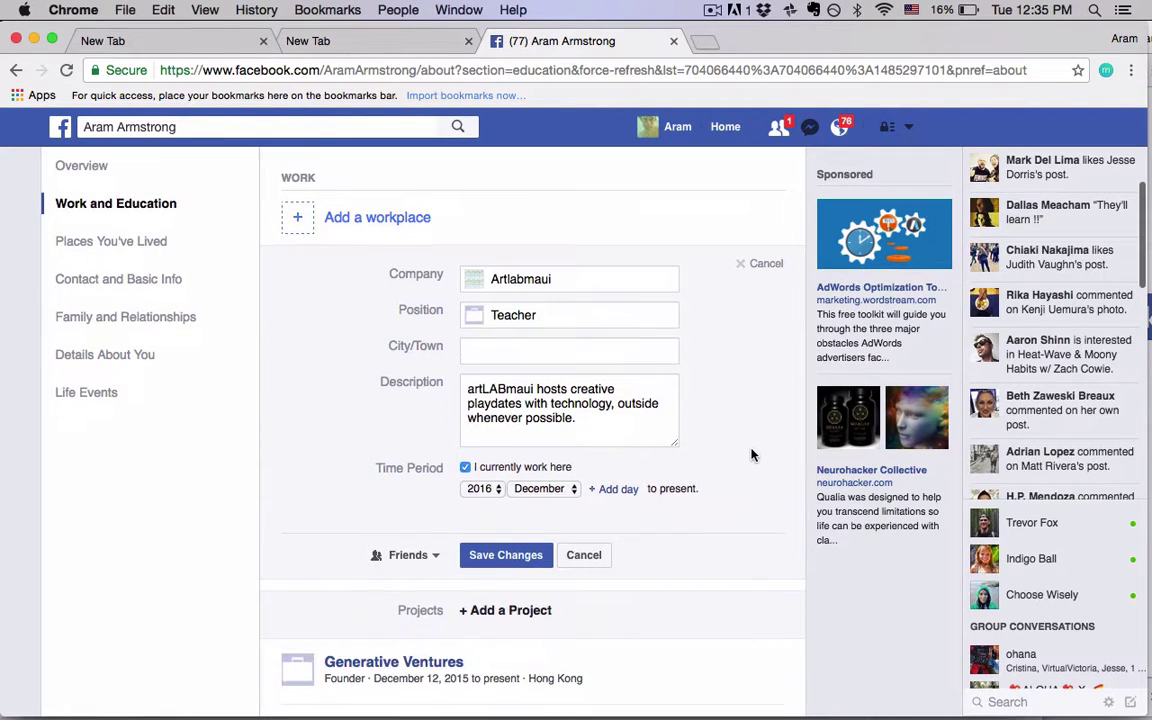
left_click(502, 557)
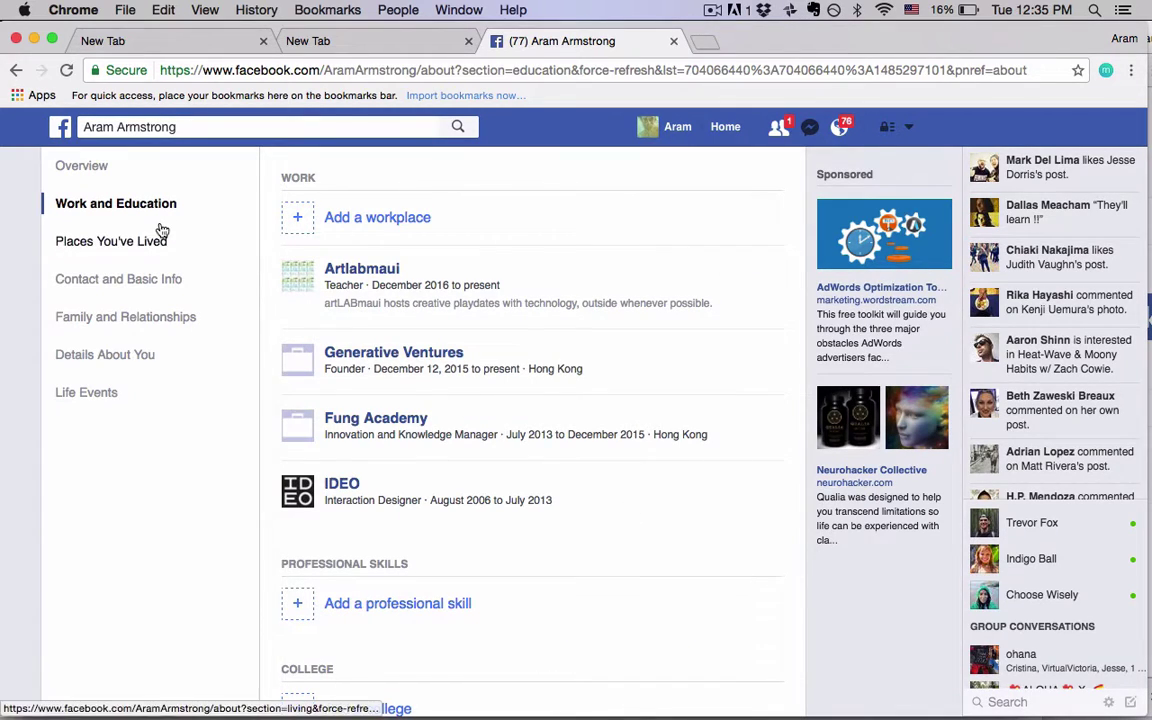
Check the pending friend requests, close them and go to the news feed
scroll(160, 230, "up", 5)
left_click(781, 128)
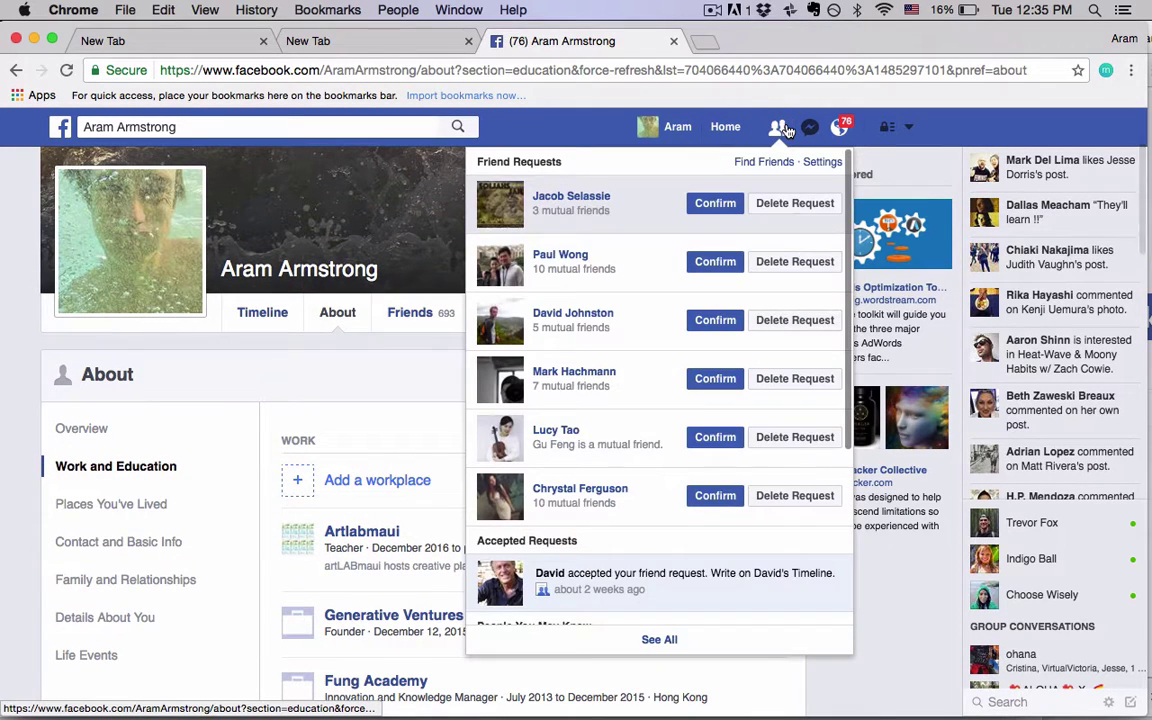
left_click(708, 120)
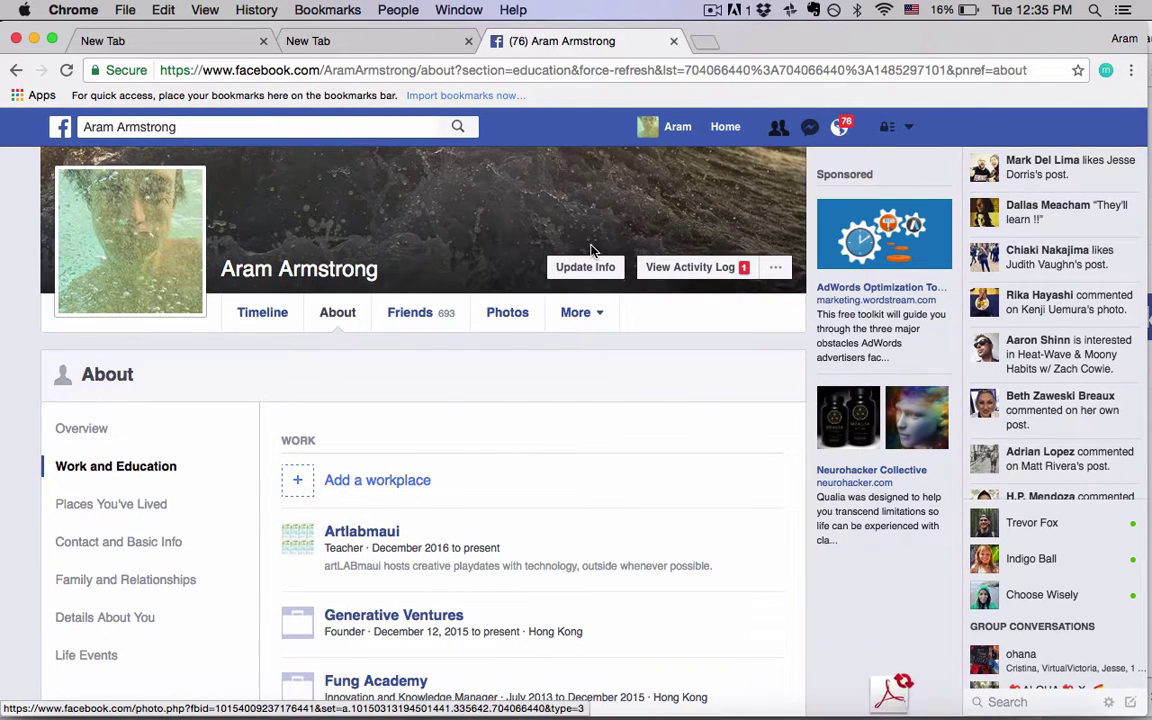
left_click(60, 122)
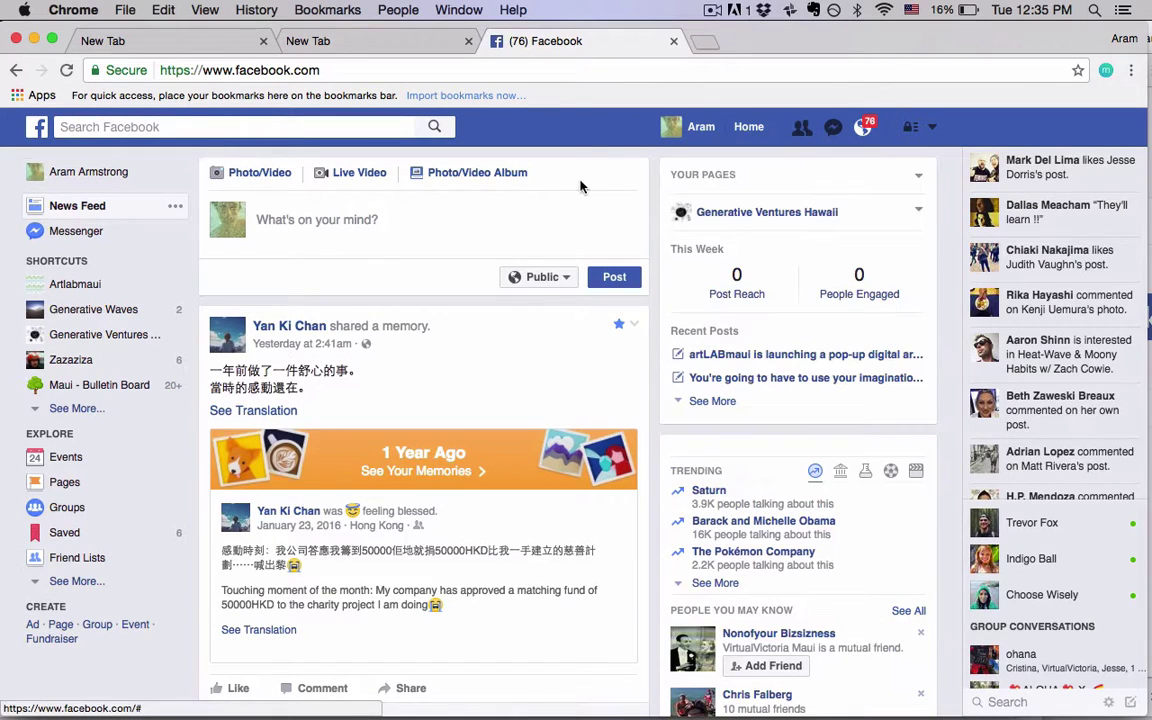
Open the profile's own timeline and look over the intro and the most recent posts
left_click(703, 138)
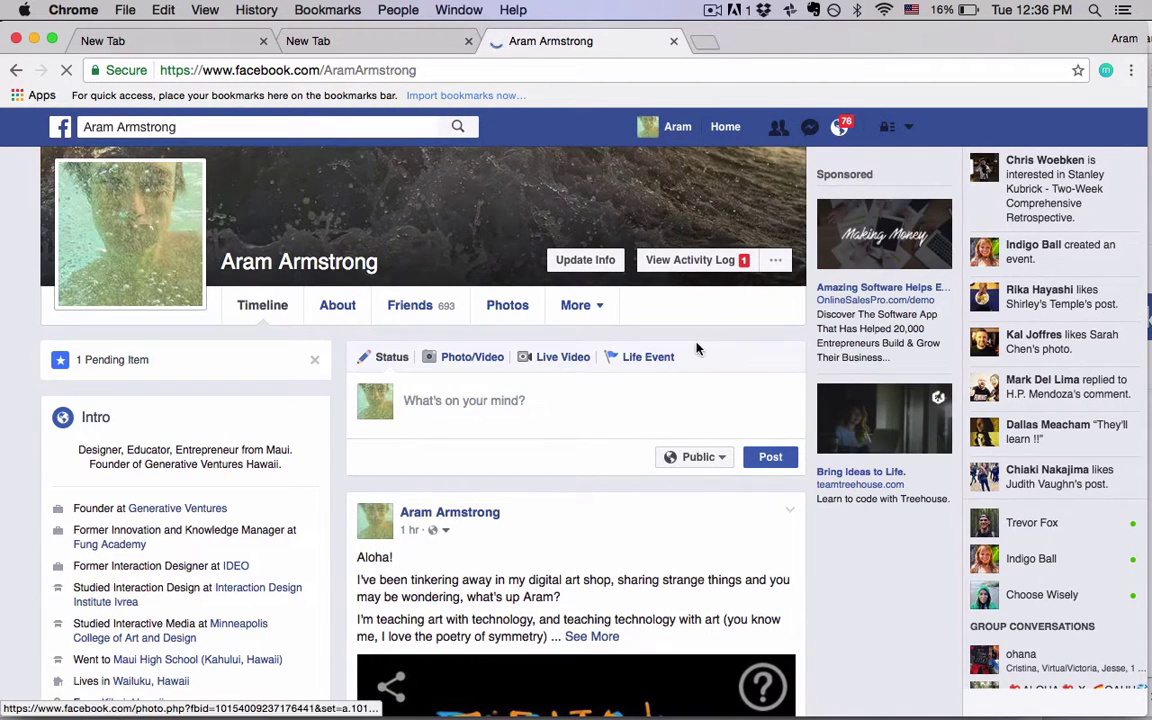
scroll(659, 428, "down", 10)
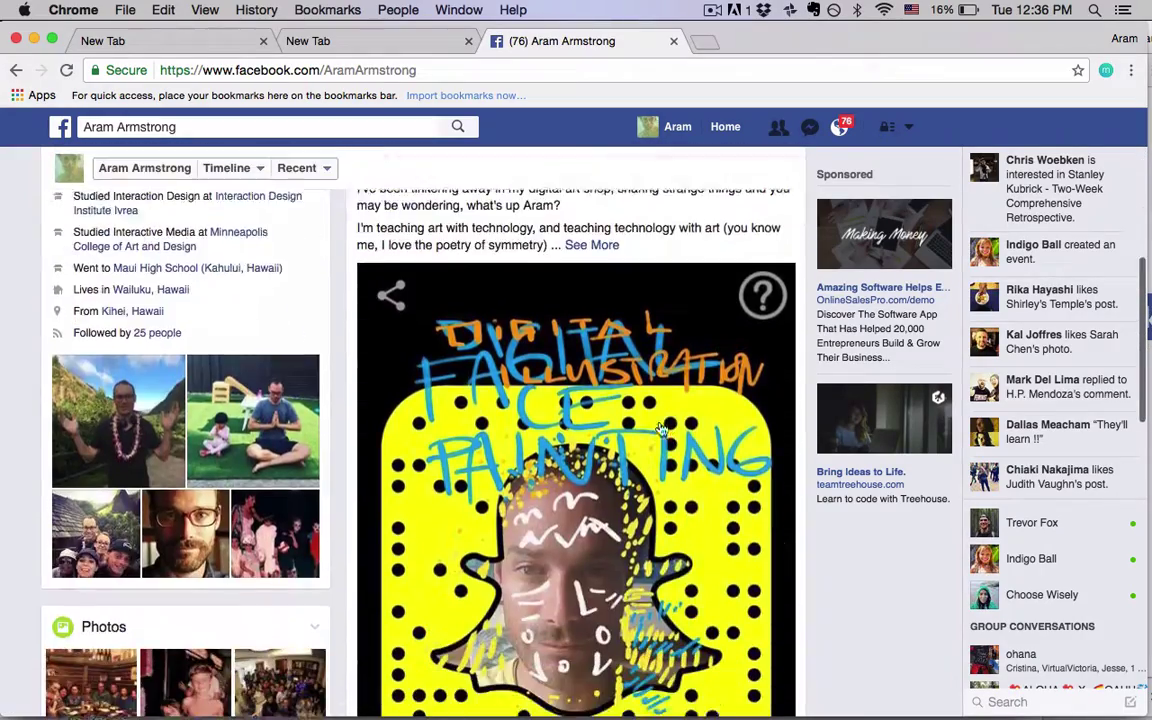
scroll(659, 428, "down", 5)
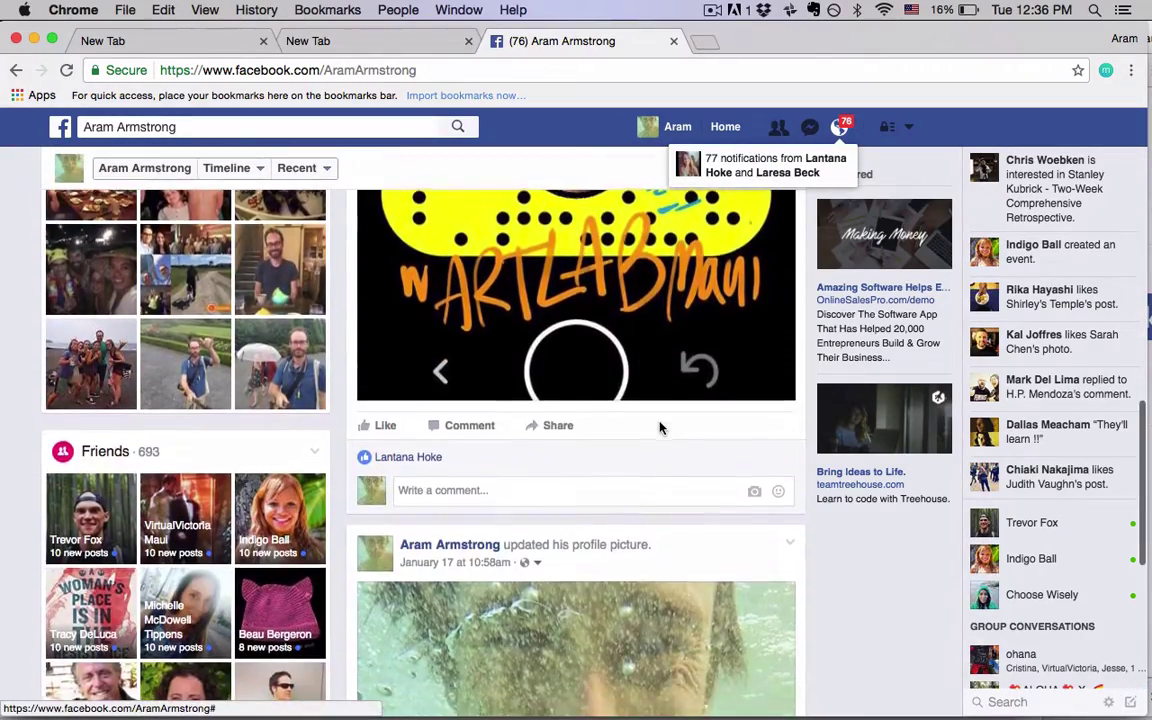
scroll(659, 428, "down", 4)
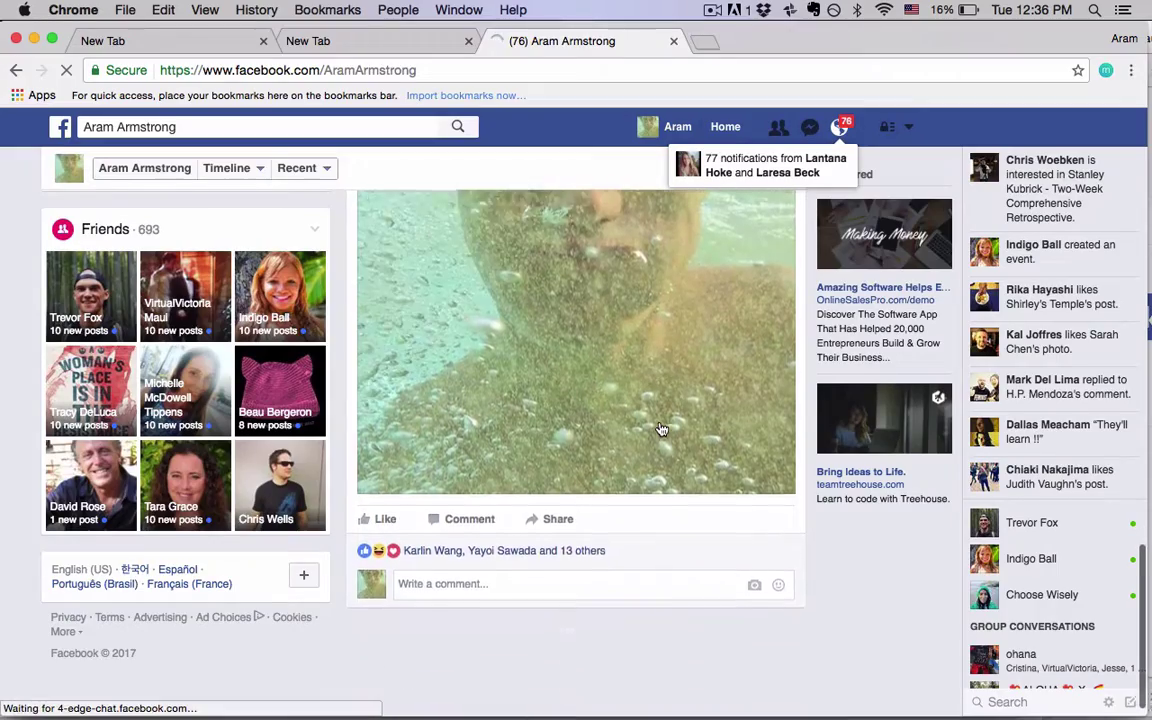
scroll(659, 428, "up", 8)
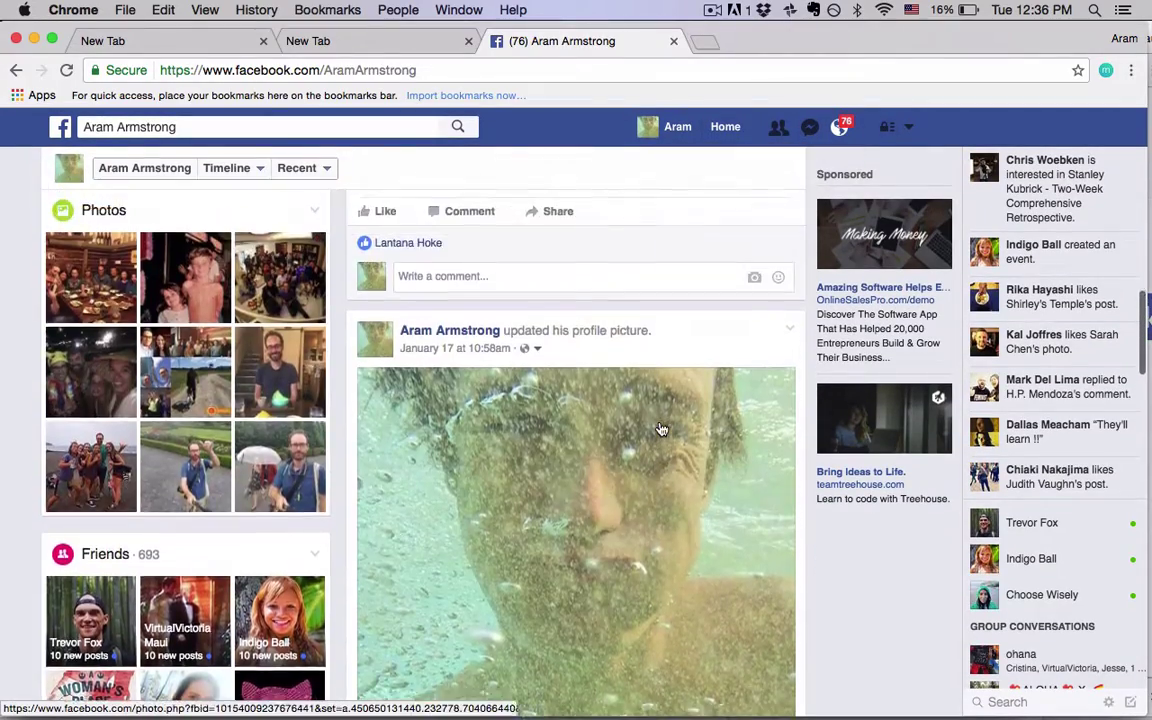
scroll(659, 428, "up", 2)
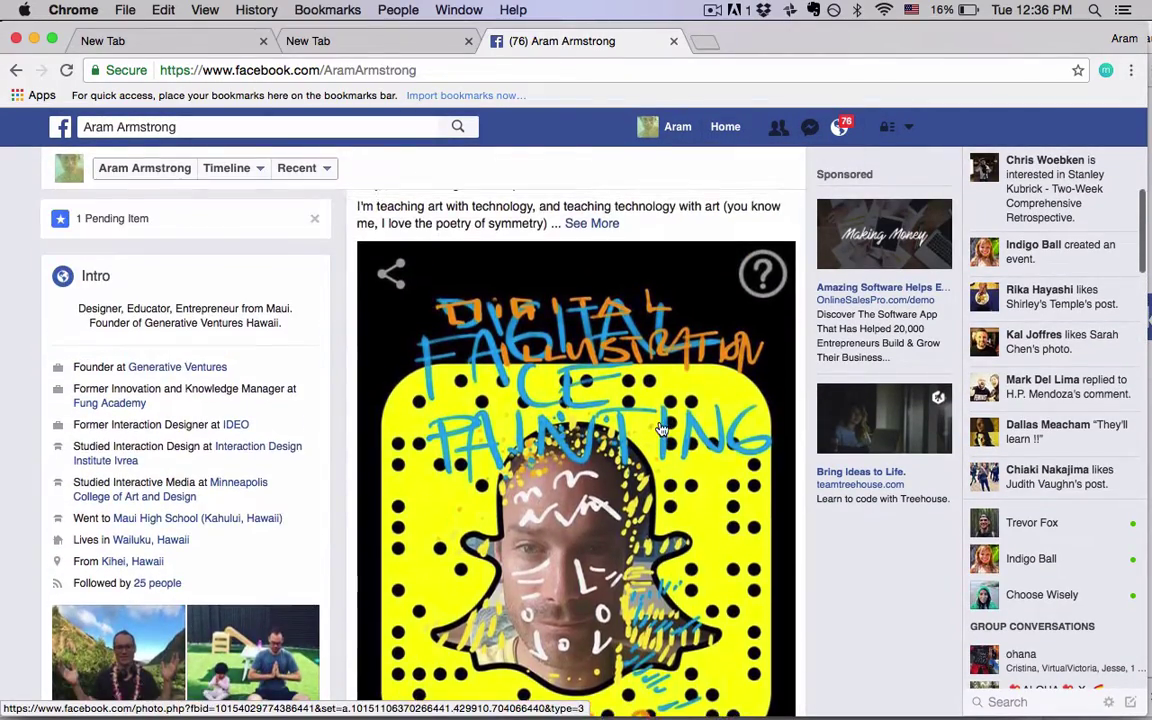
scroll(661, 428, "up", 3)
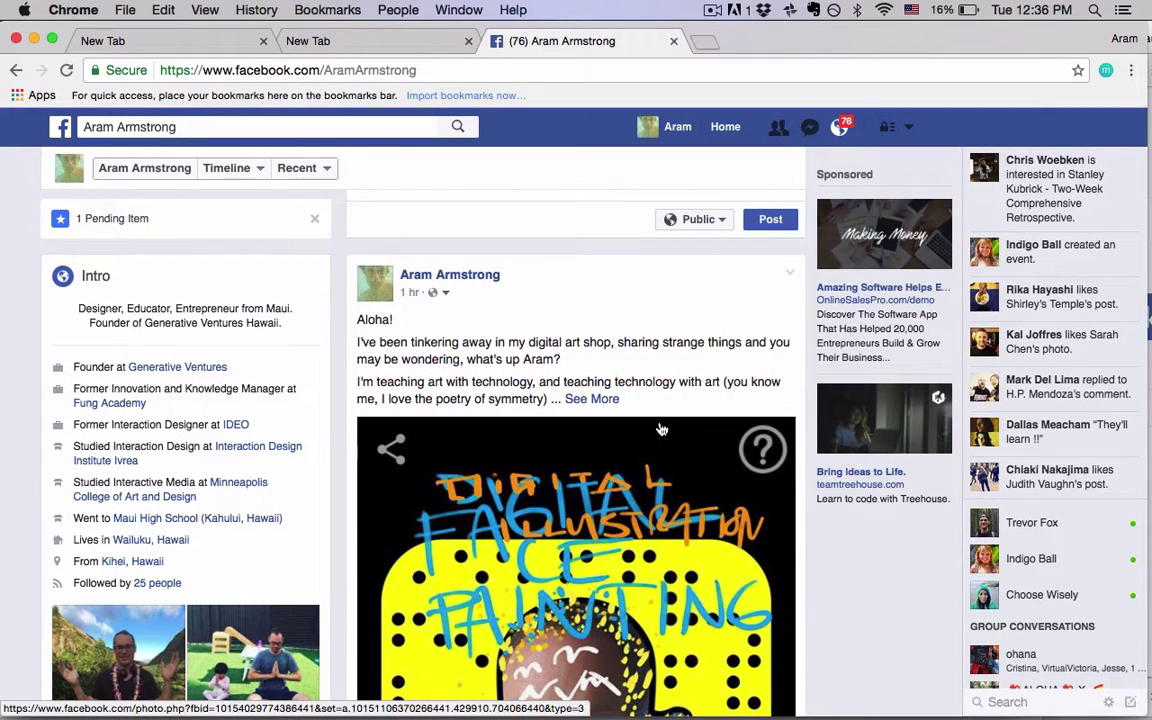
Expand the latest timeline post and examine its full text and the digital face painting image attached to it
left_click(586, 398)
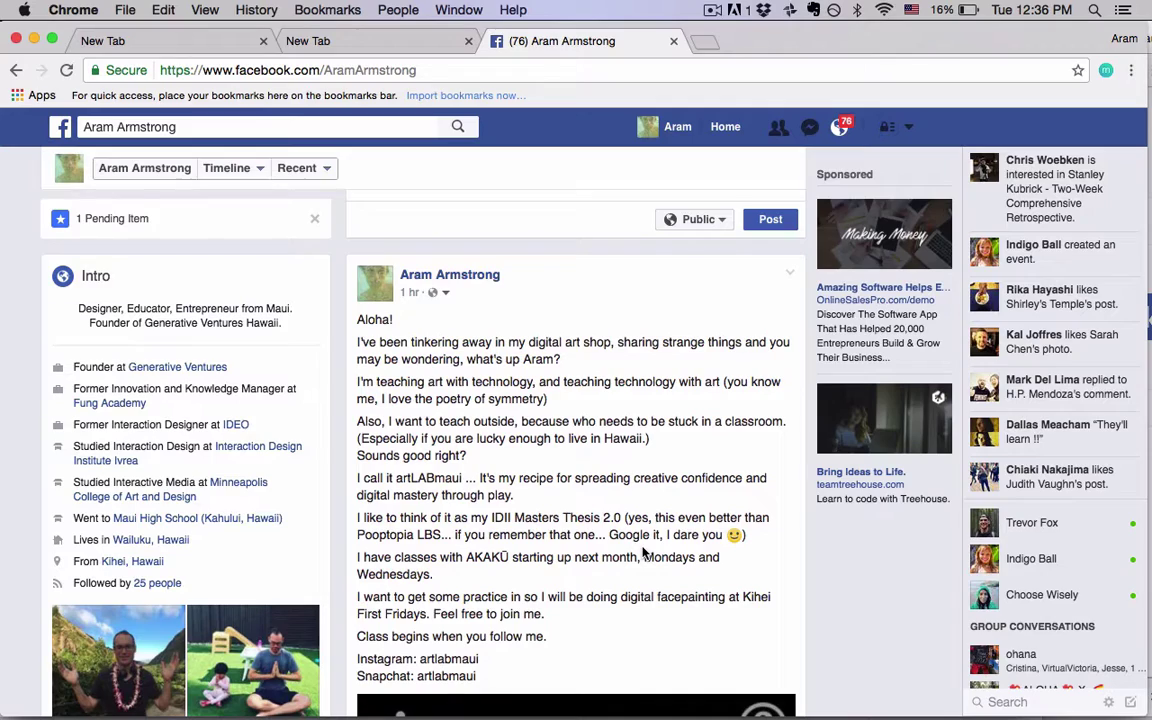
scroll(643, 553, "down", 2)
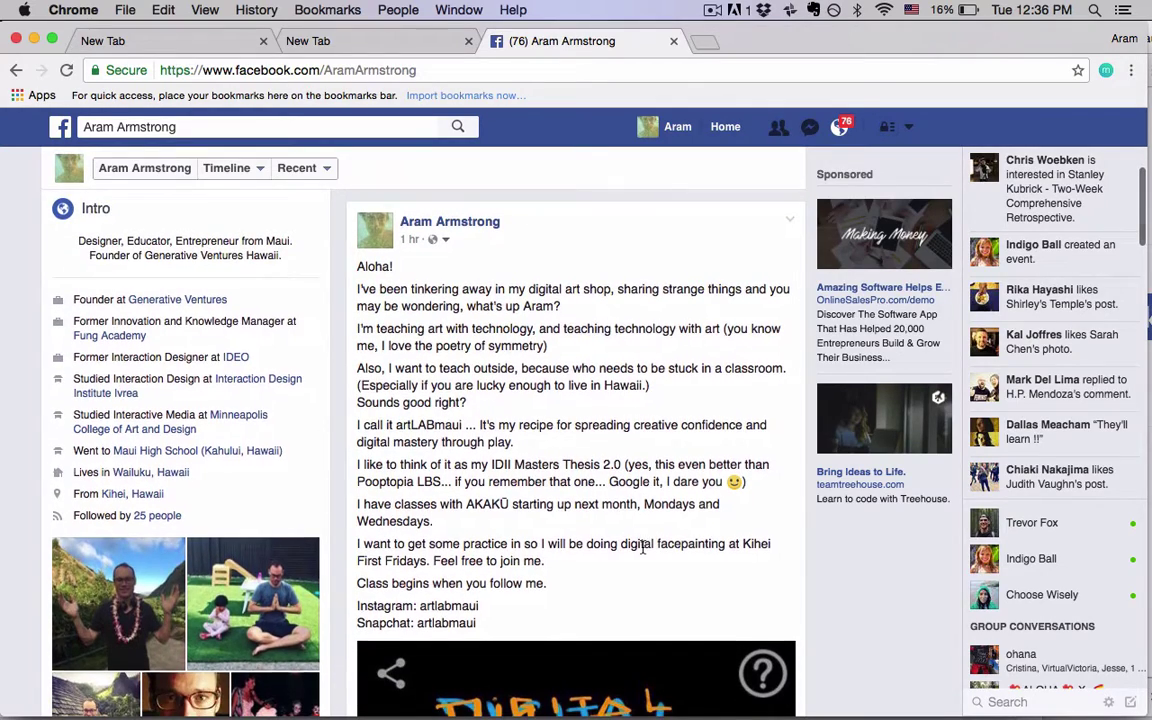
scroll(643, 545, "down", 2)
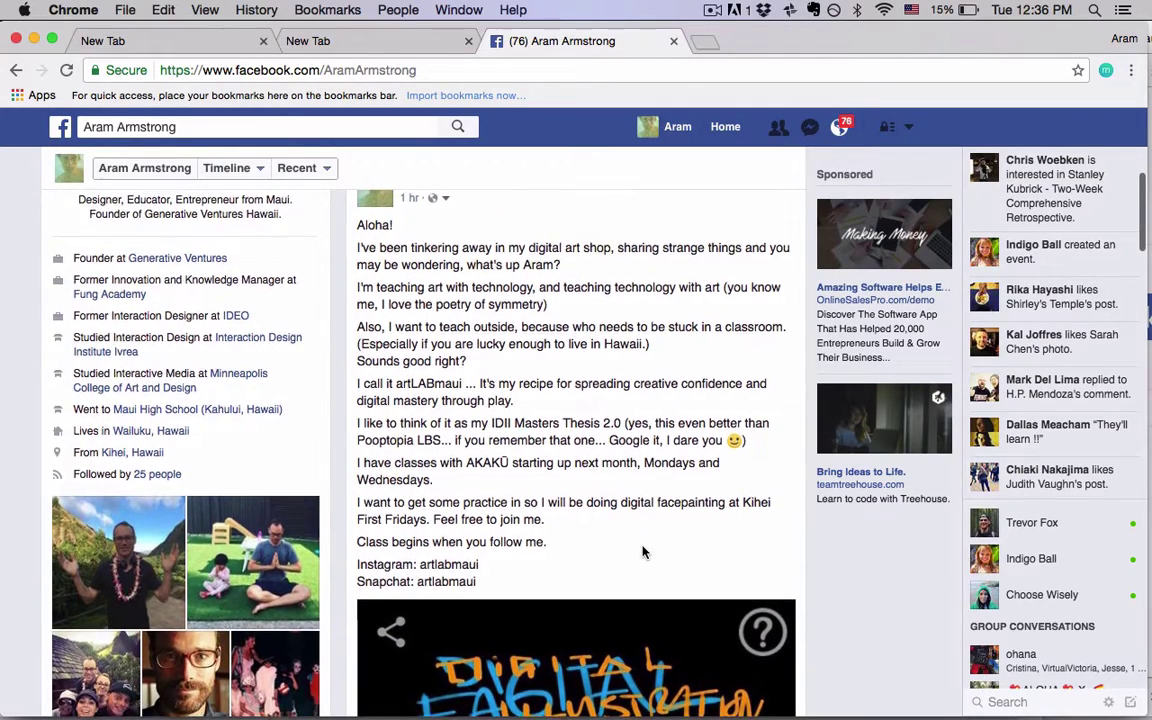
scroll(643, 553, "down", 3)
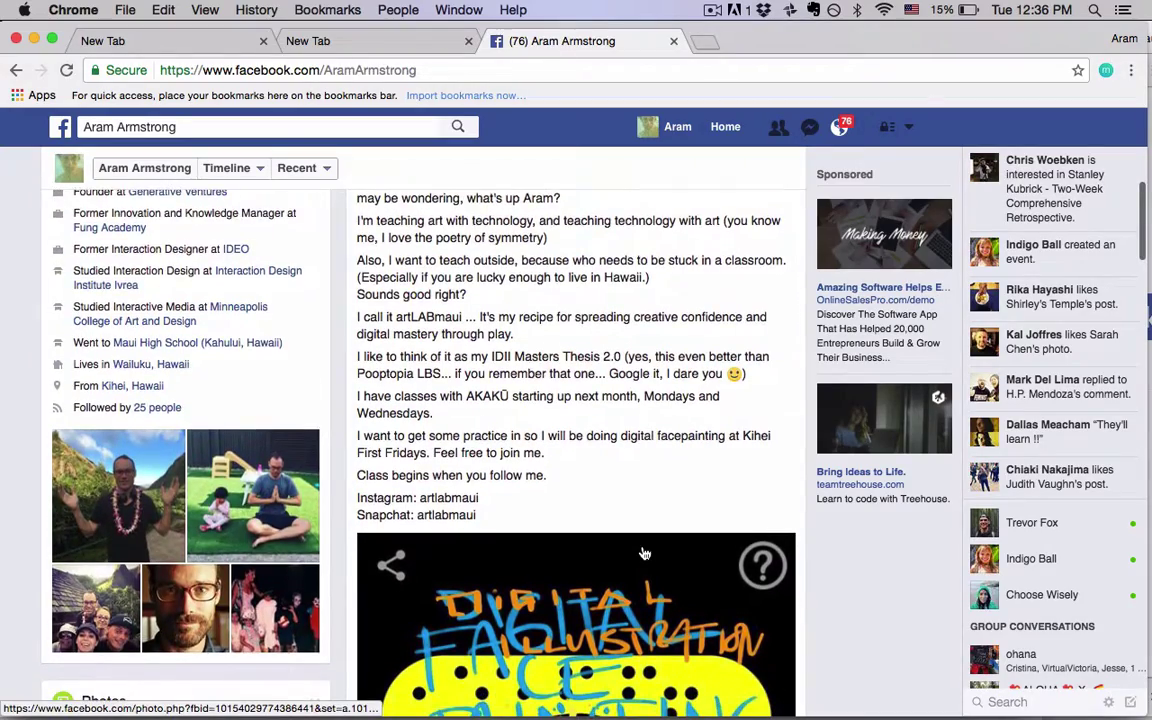
scroll(643, 553, "down", 15)
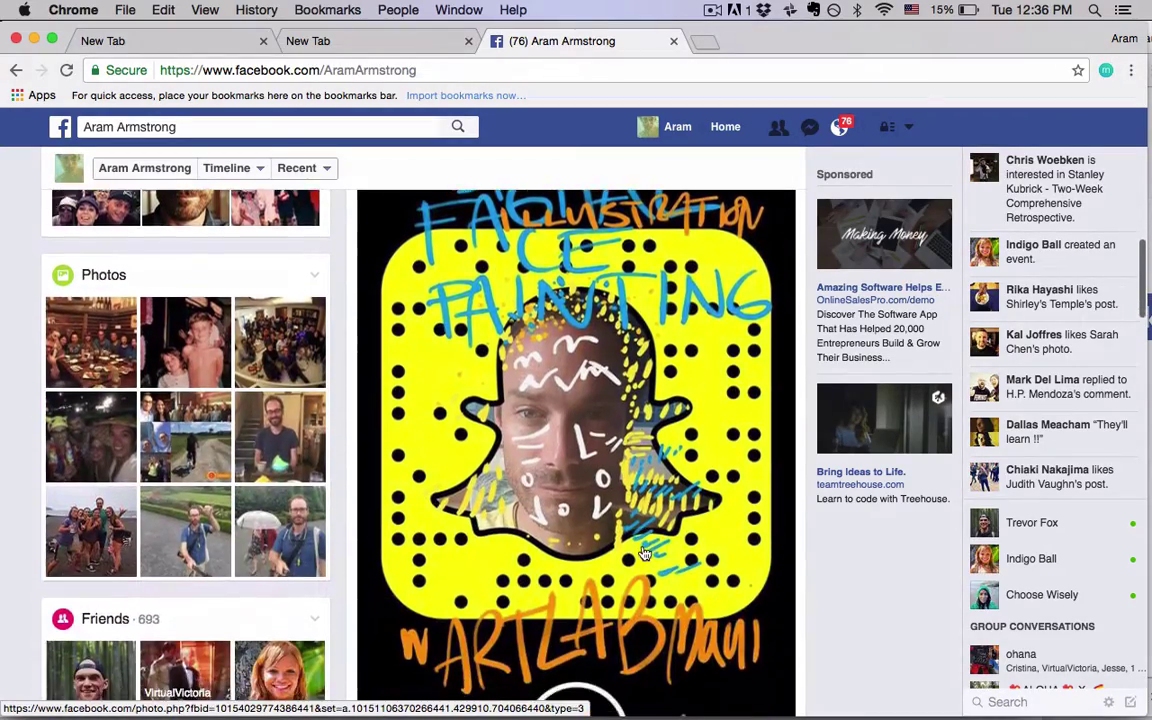
scroll(643, 553, "down", 8)
scroll(643, 553, "up", 3)
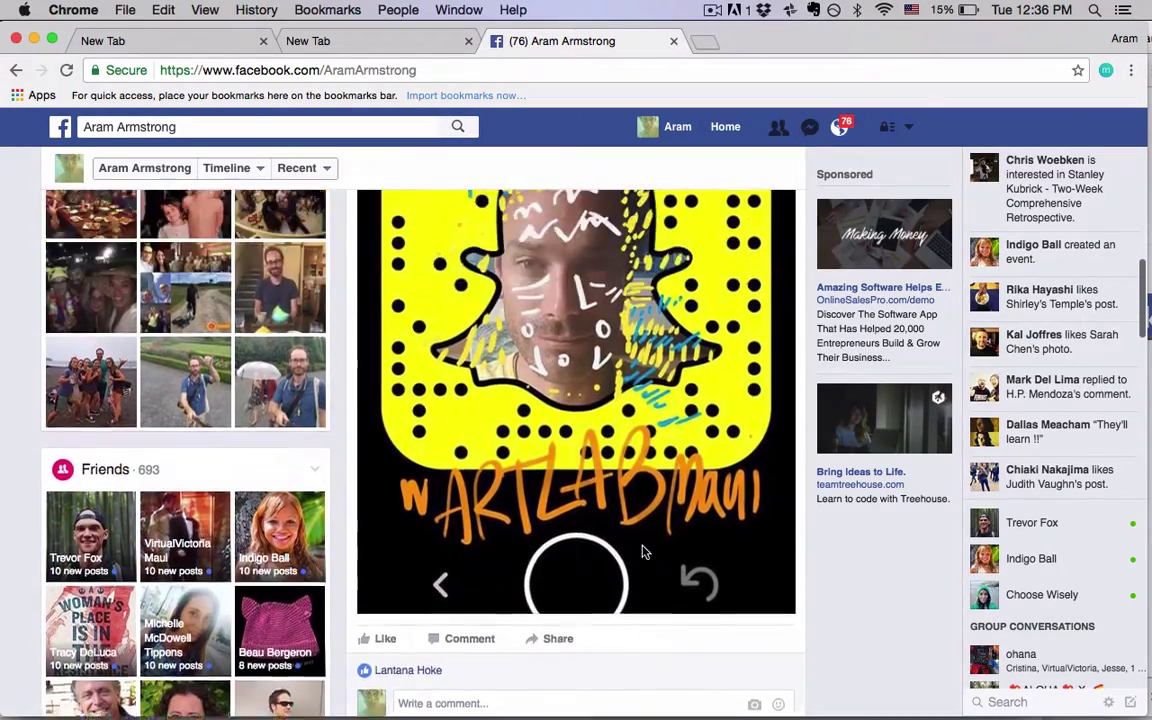
scroll(643, 553, "up", 8)
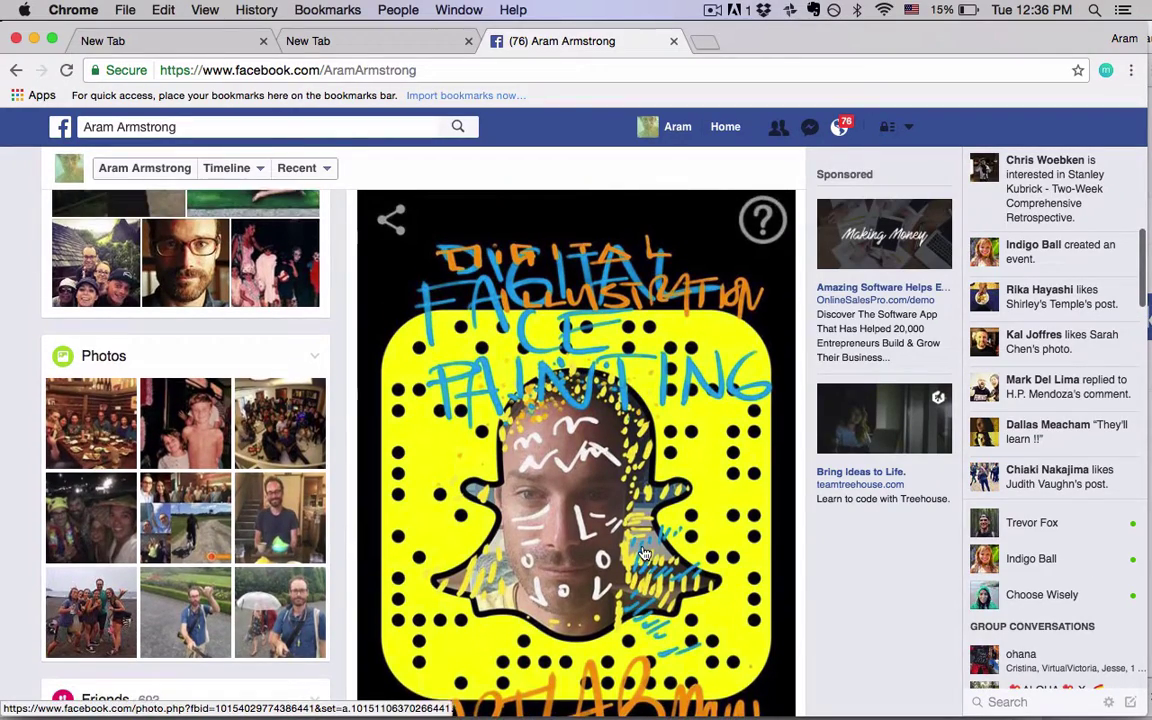
scroll(645, 553, "down", 2)
scroll(645, 553, "up", 2)
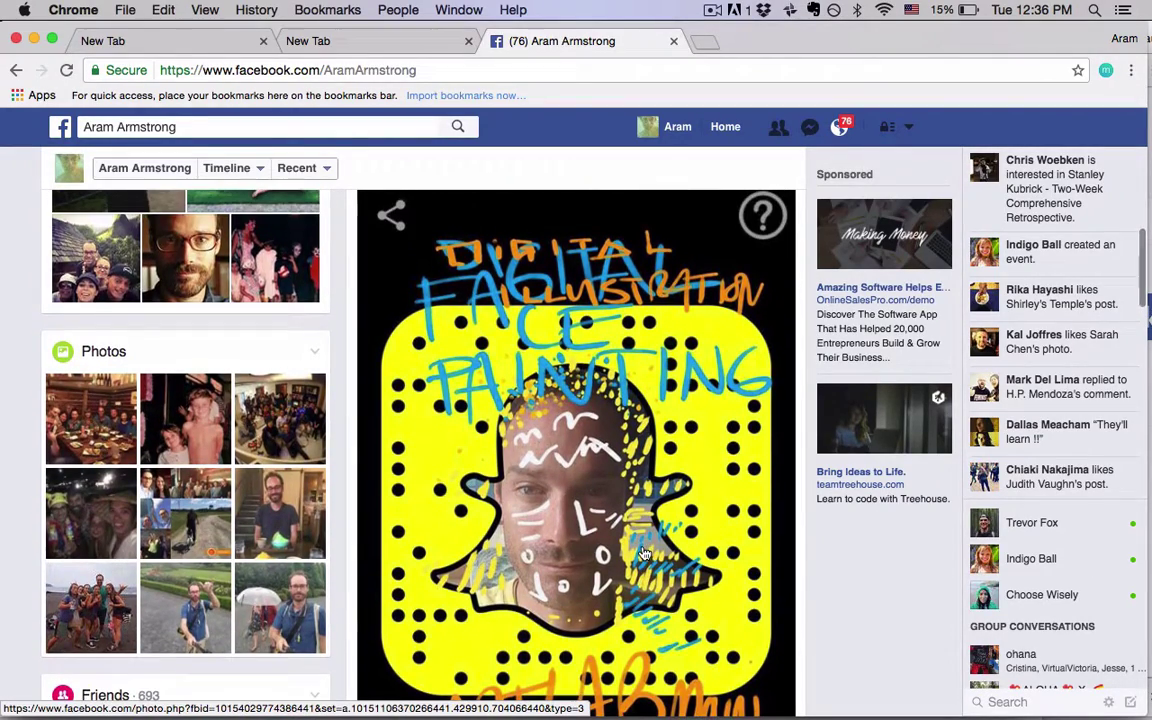
scroll(645, 553, "down", 5)
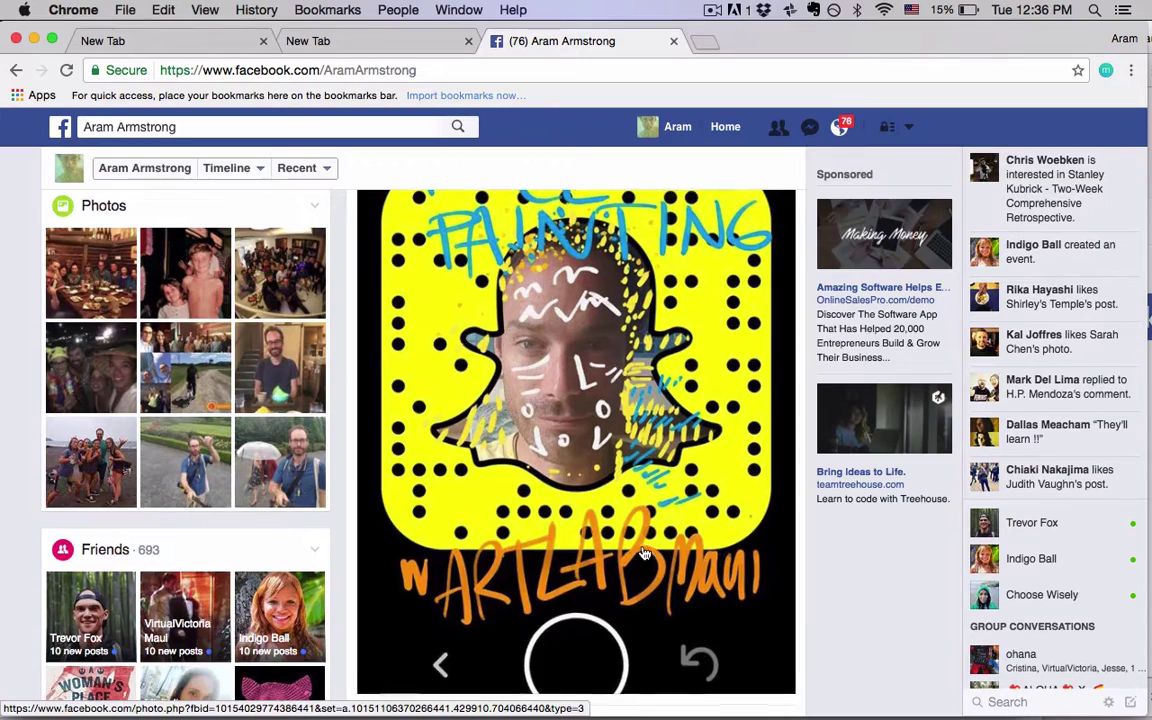
scroll(645, 553, "up", 3)
scroll(645, 553, "up", 3)
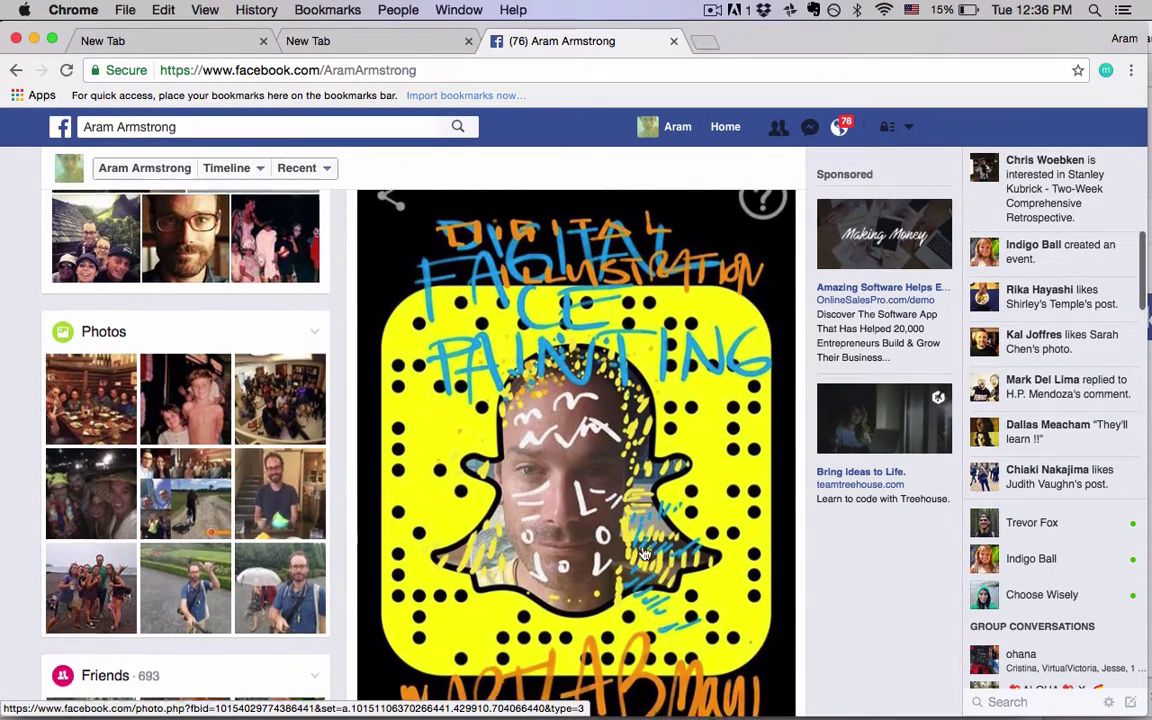
Look over the digital face painting image and the profile picture update below it, and reopen the profile's own timeline
scroll(645, 553, "up", 1)
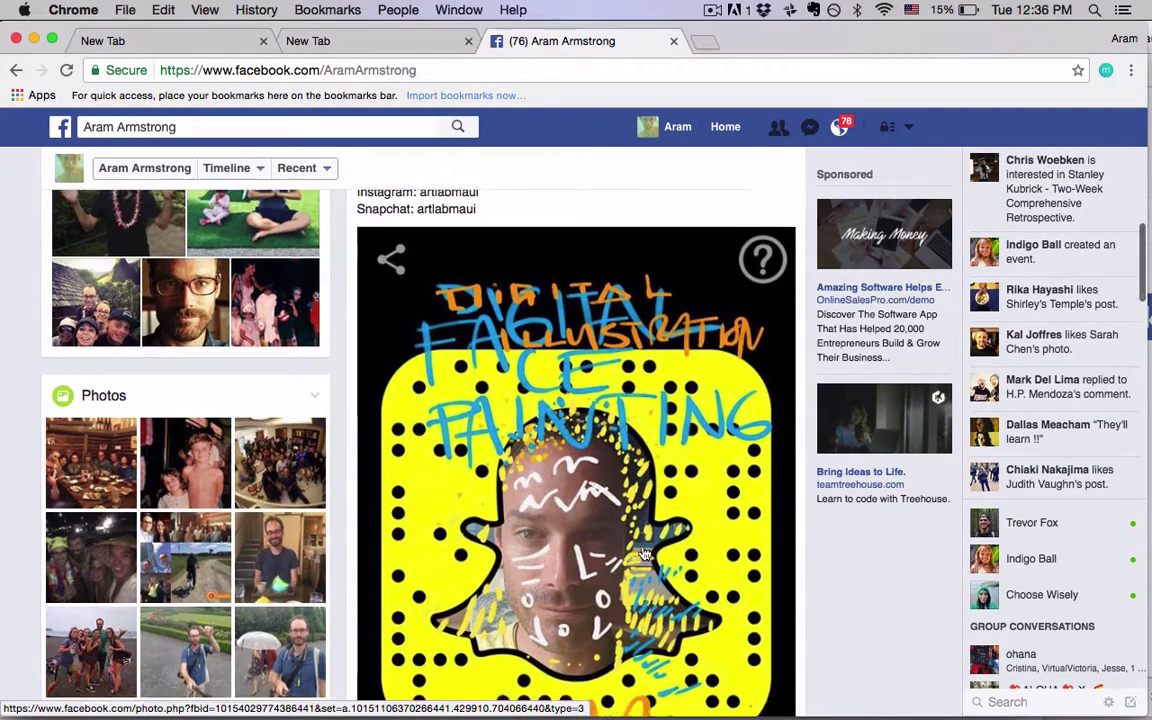
scroll(645, 553, "down", 1)
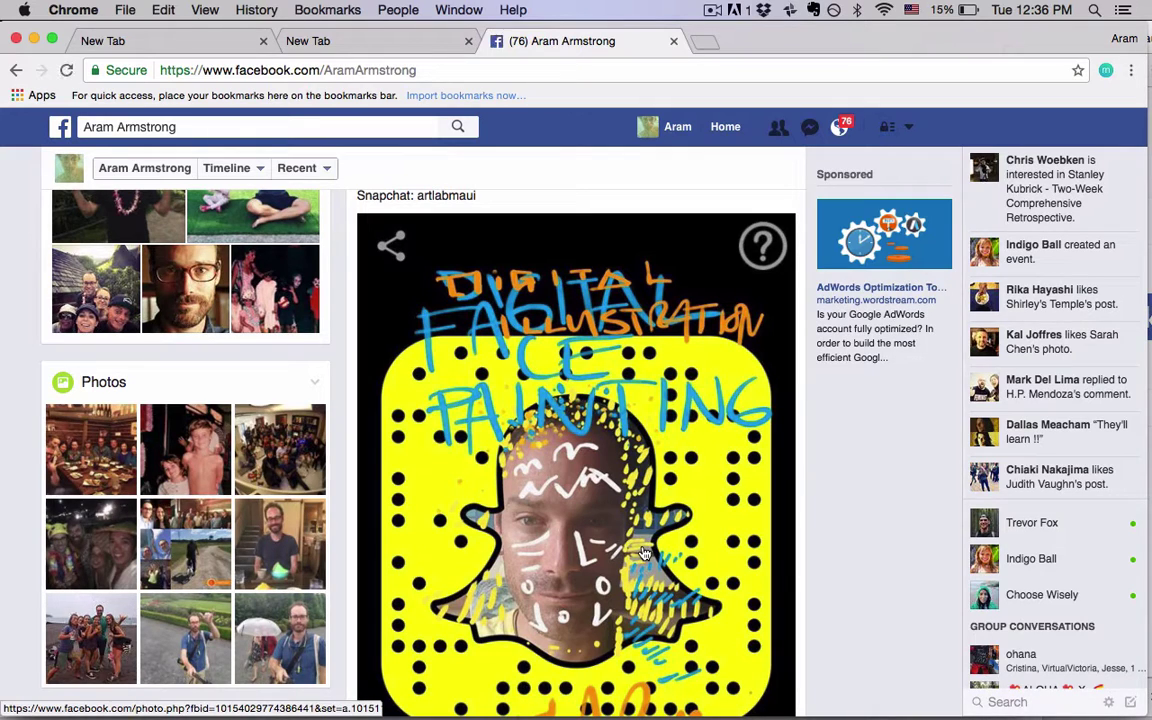
scroll(760, 530, "down", 5)
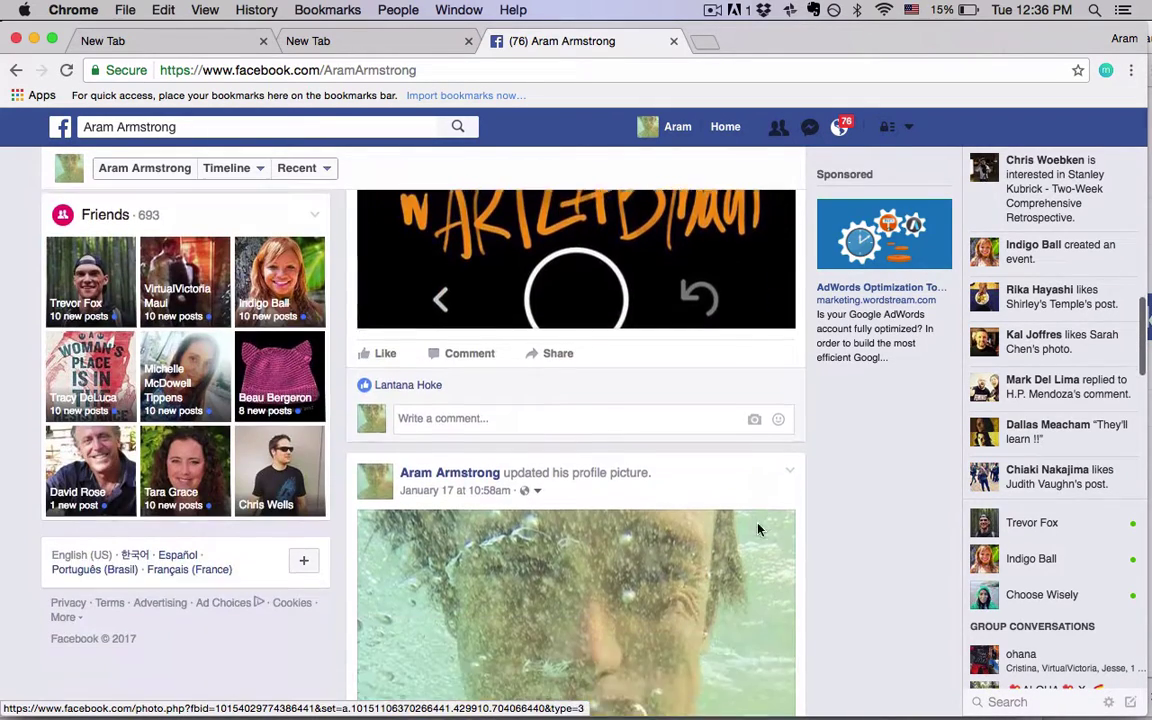
scroll(760, 530, "up", 3)
scroll(759, 531, "up", 1)
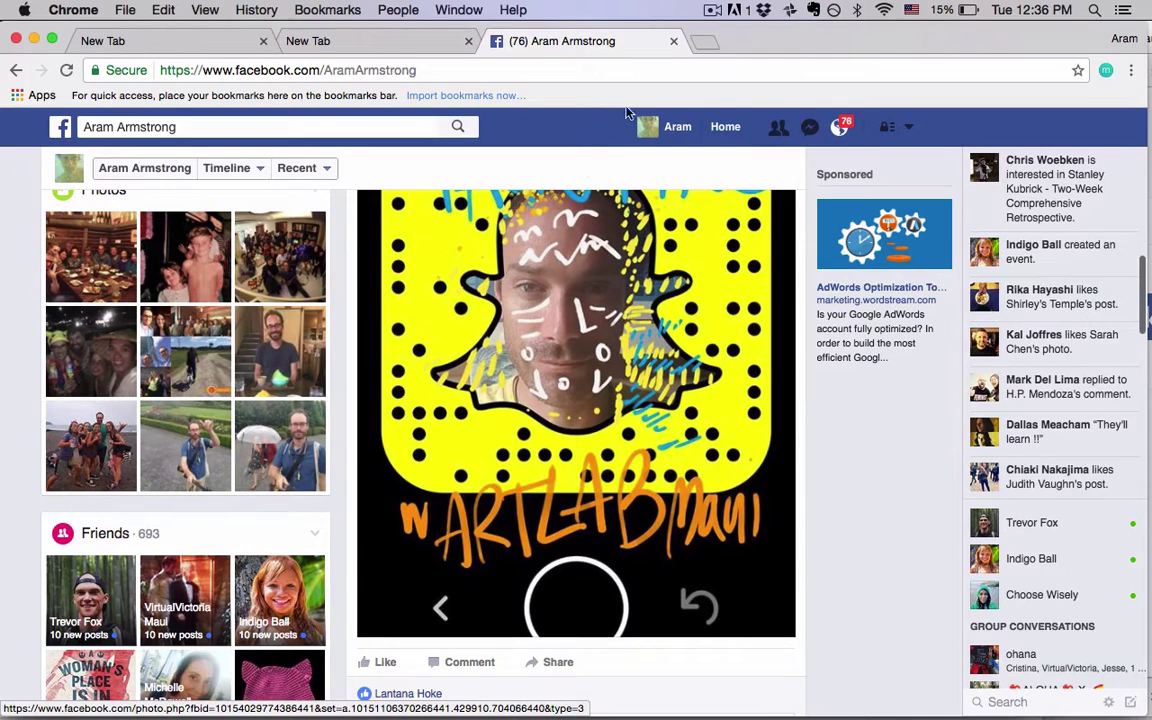
left_click(695, 139)
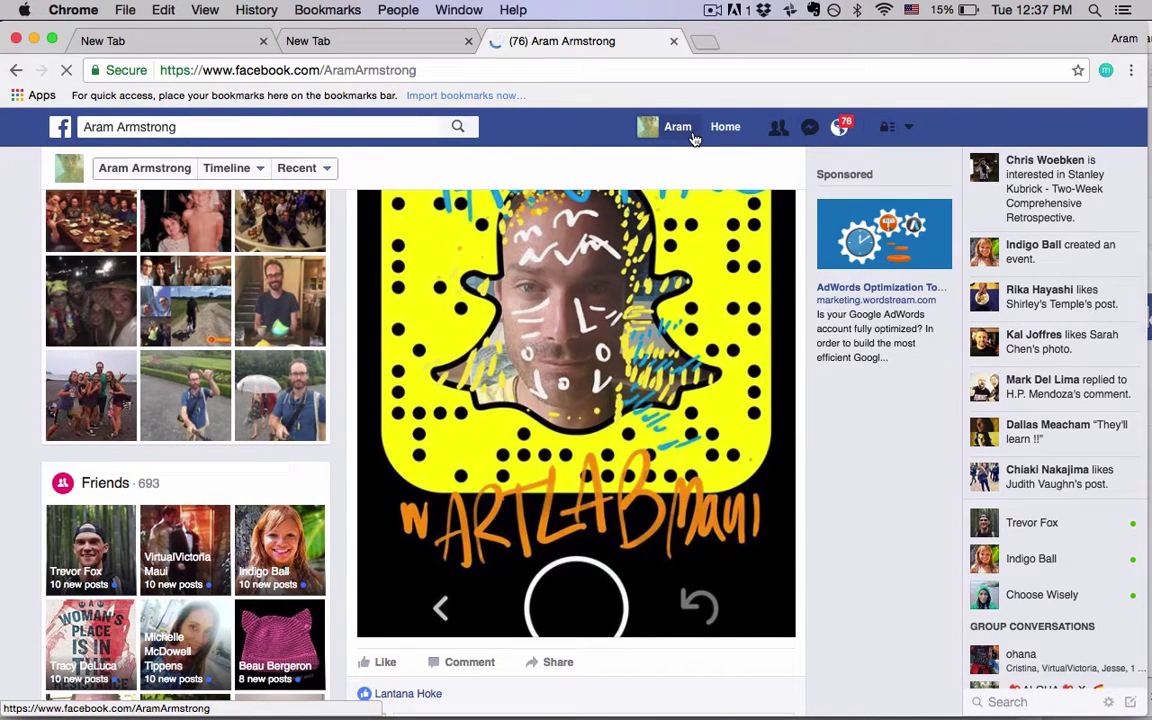
Switch to the Art LAB Maui browser profile and bring up the artLABmaui TV graphics 16:9 presentation with nothing selected on the slide
left_click(1125, 38)
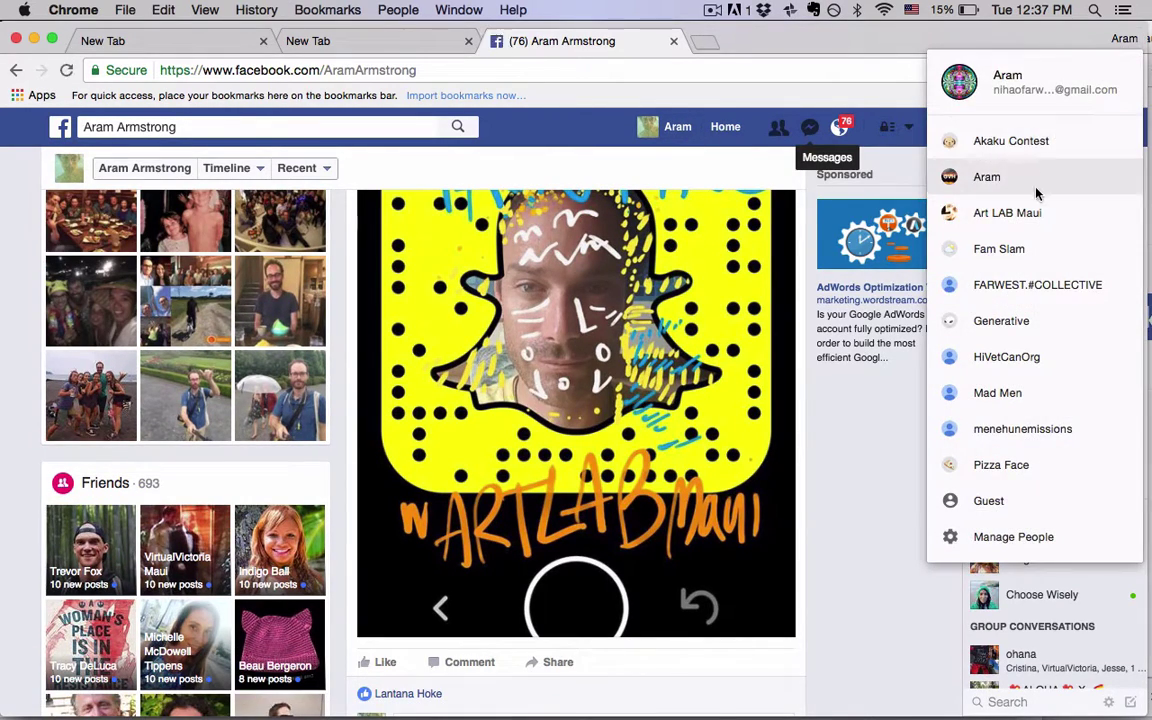
left_click(1036, 211)
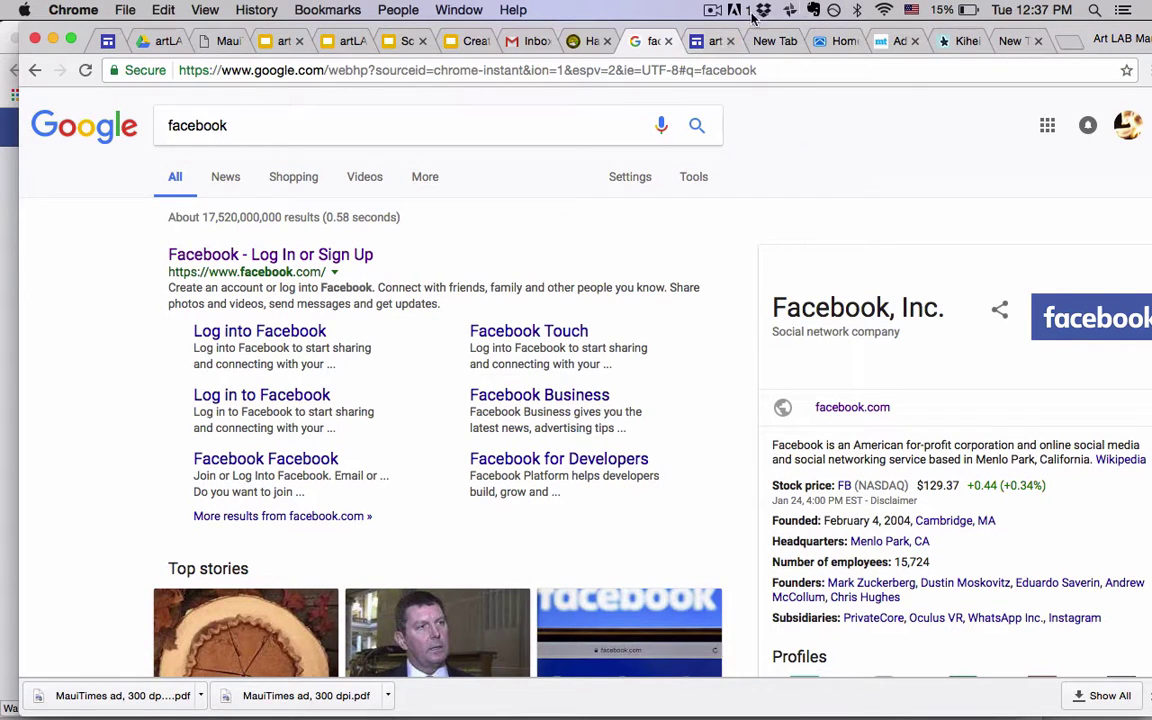
left_click(358, 41)
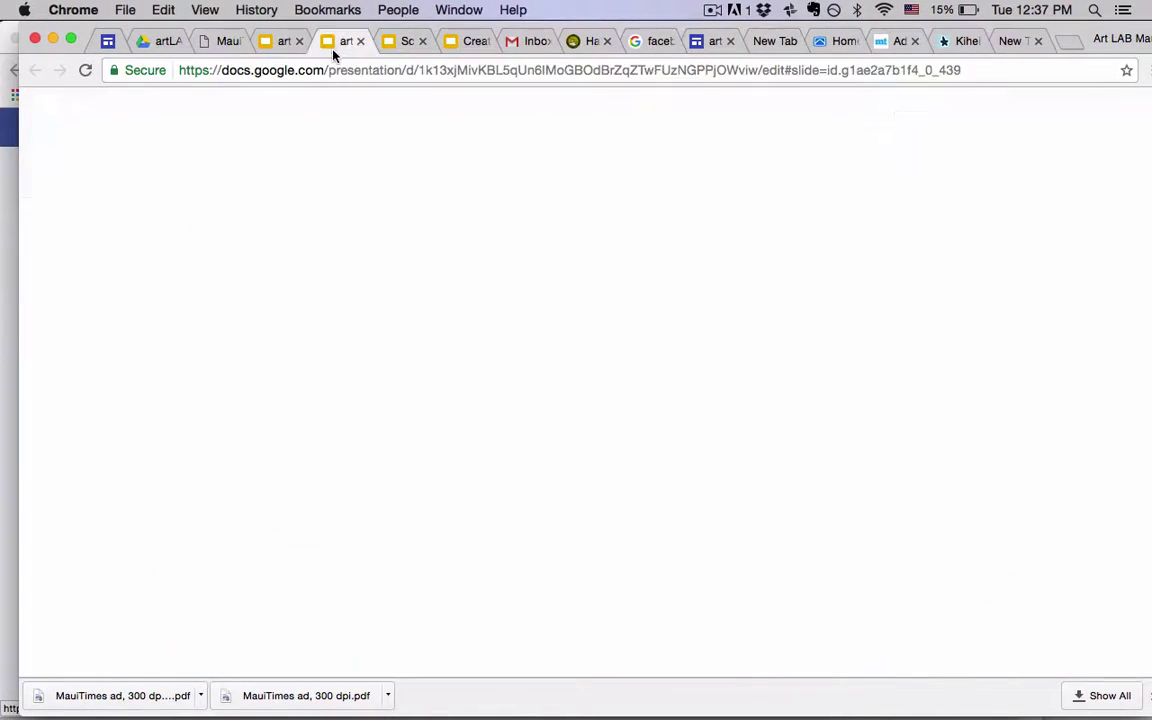
left_click(315, 43)
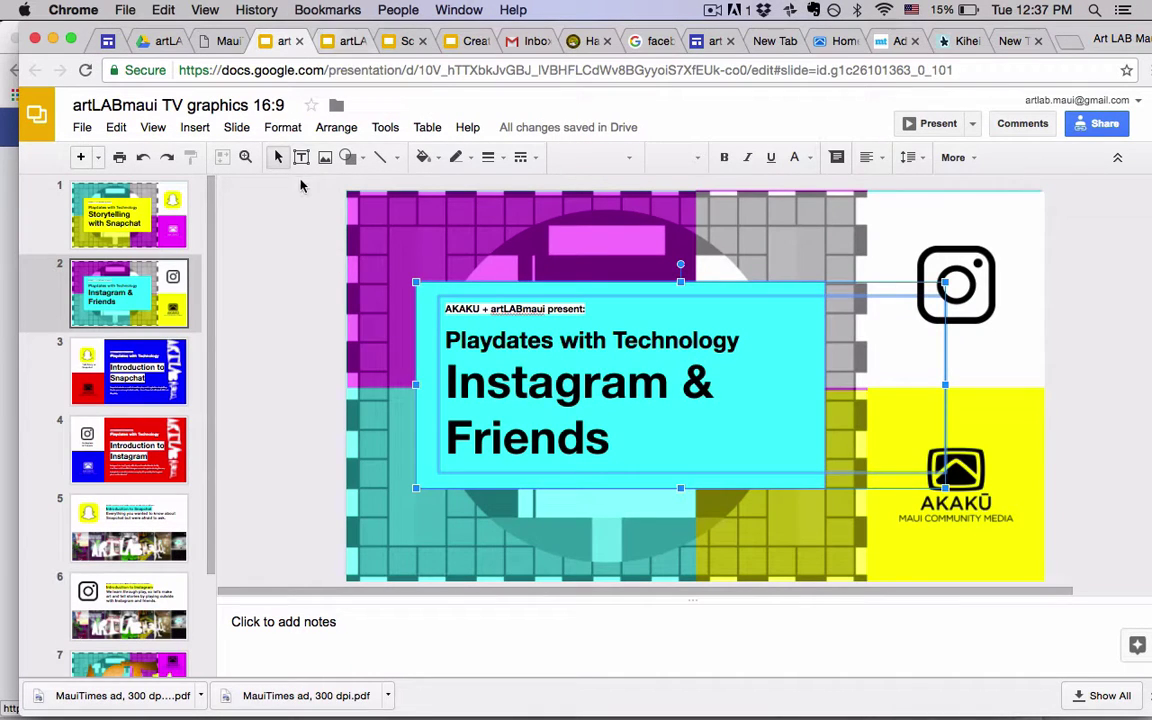
left_click(234, 243)
left_click(709, 10)
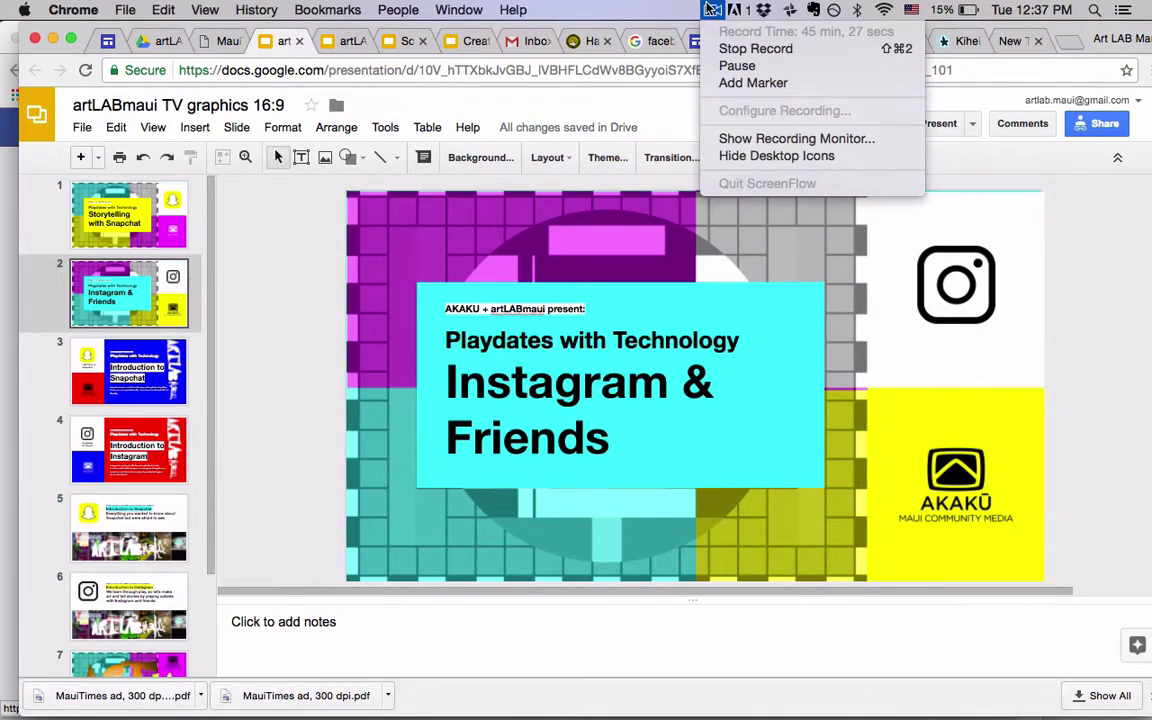